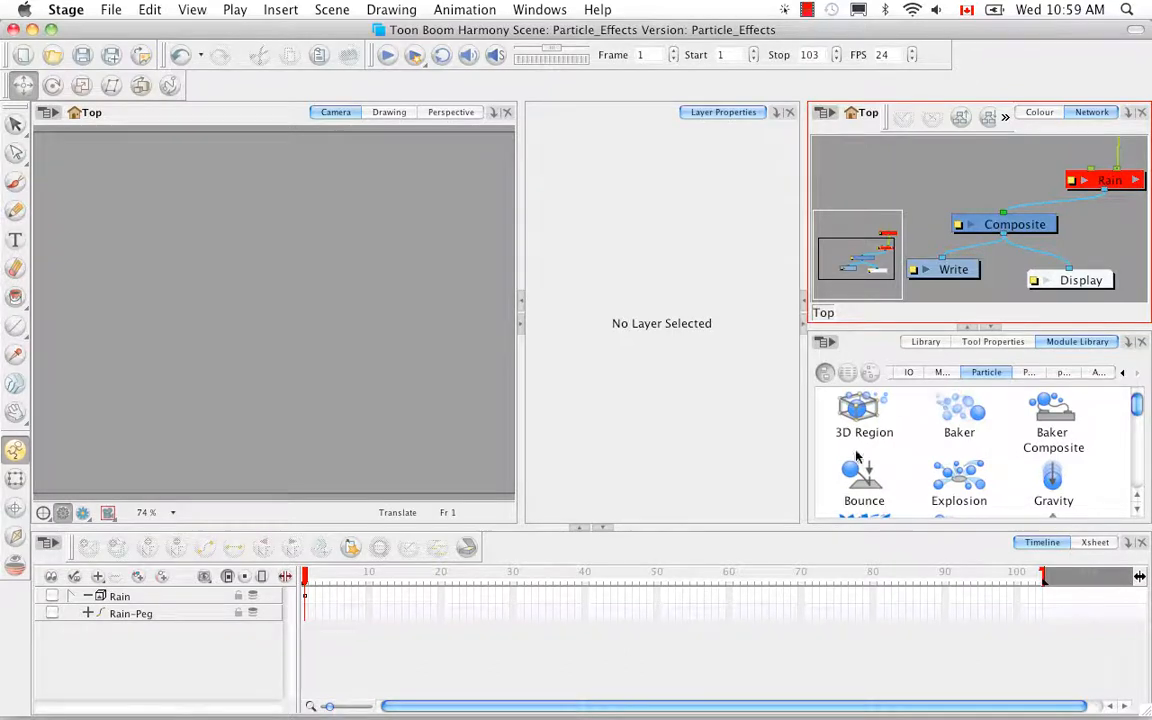
Add the Baker and System Composite particle modules to the network.
mouse_move(1137, 404)
mouse_down()
mouse_move(1144, 436)
mouse_move(1144, 406)
mouse_up()
drag(959, 418, 905, 172)
drag(1137, 407, 1137, 468)
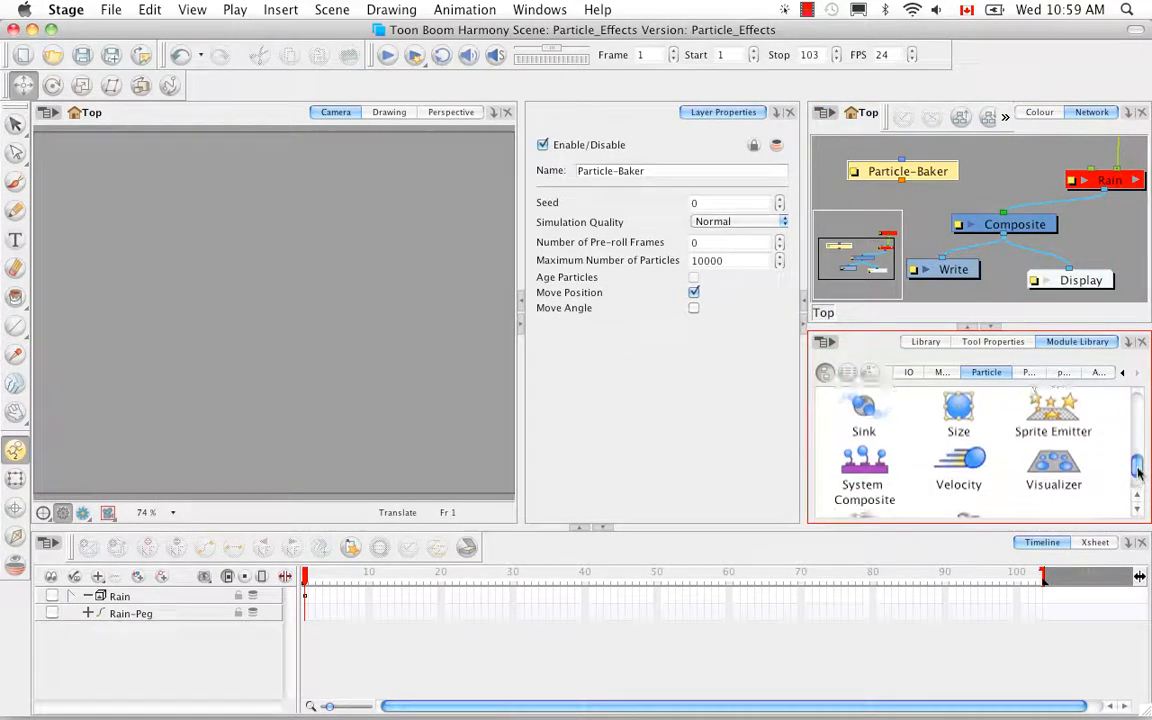
click(870, 440)
drag(870, 440, 836, 206)
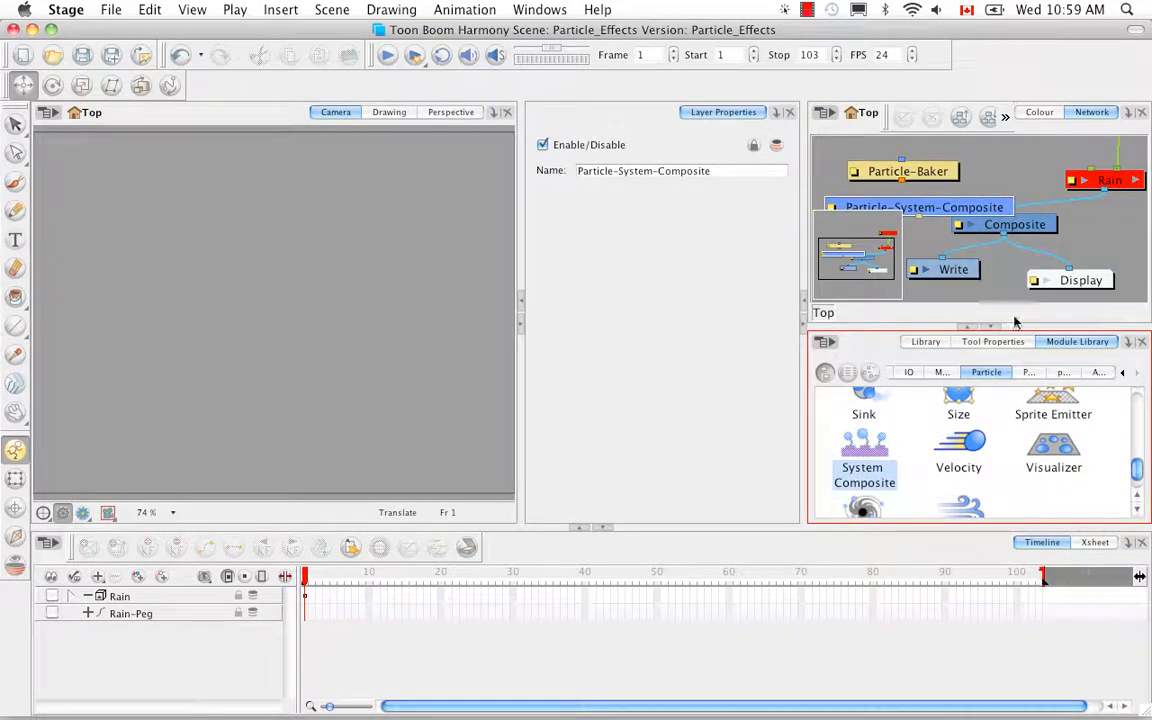
Add the Visualizer and Image Fracture particle modules to the network.
drag(1024, 177, 1024, 172)
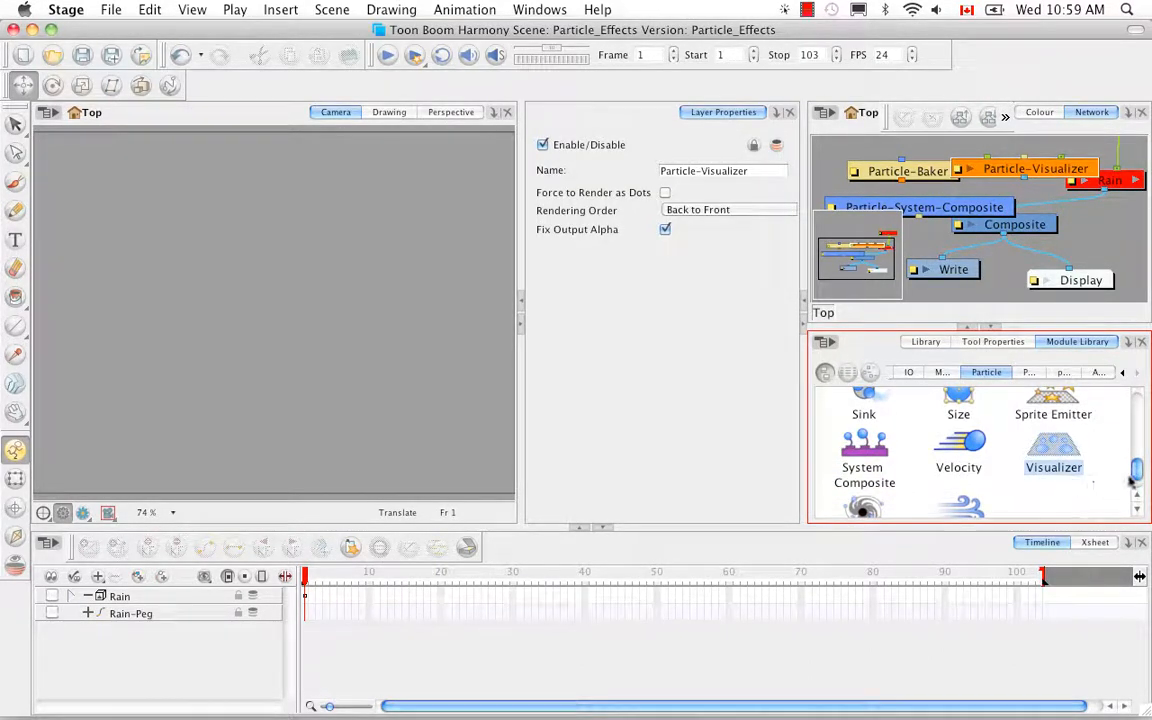
drag(1133, 481, 1139, 428)
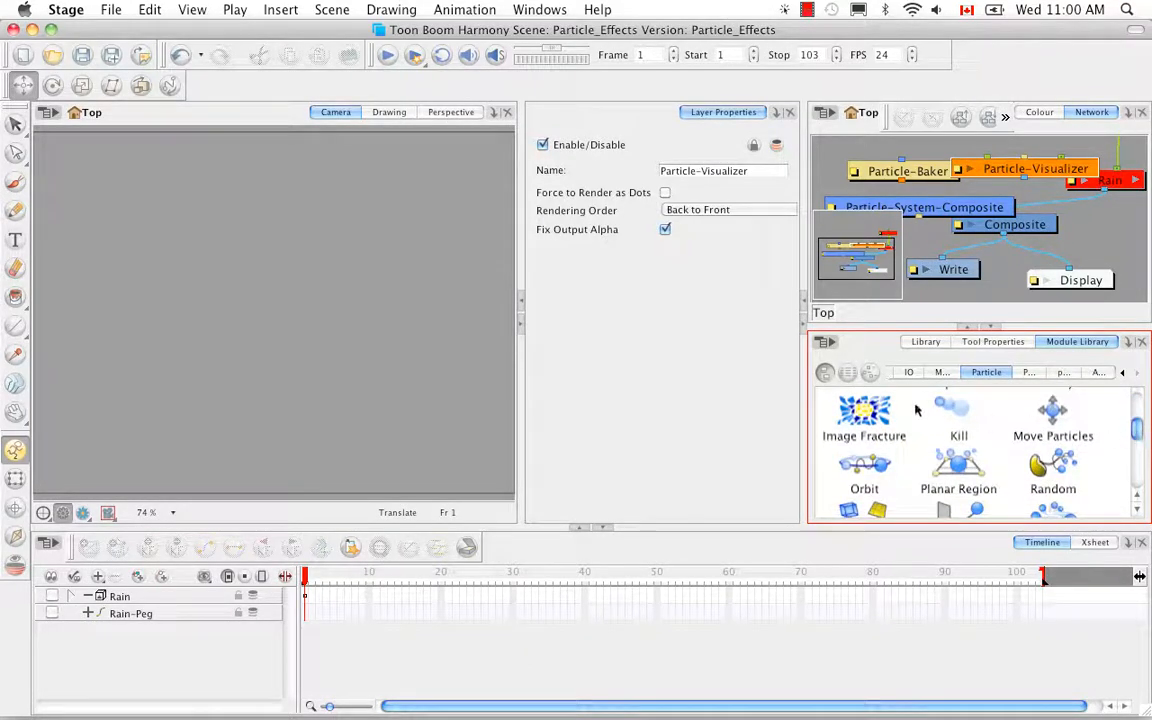
drag(922, 320, 1090, 218)
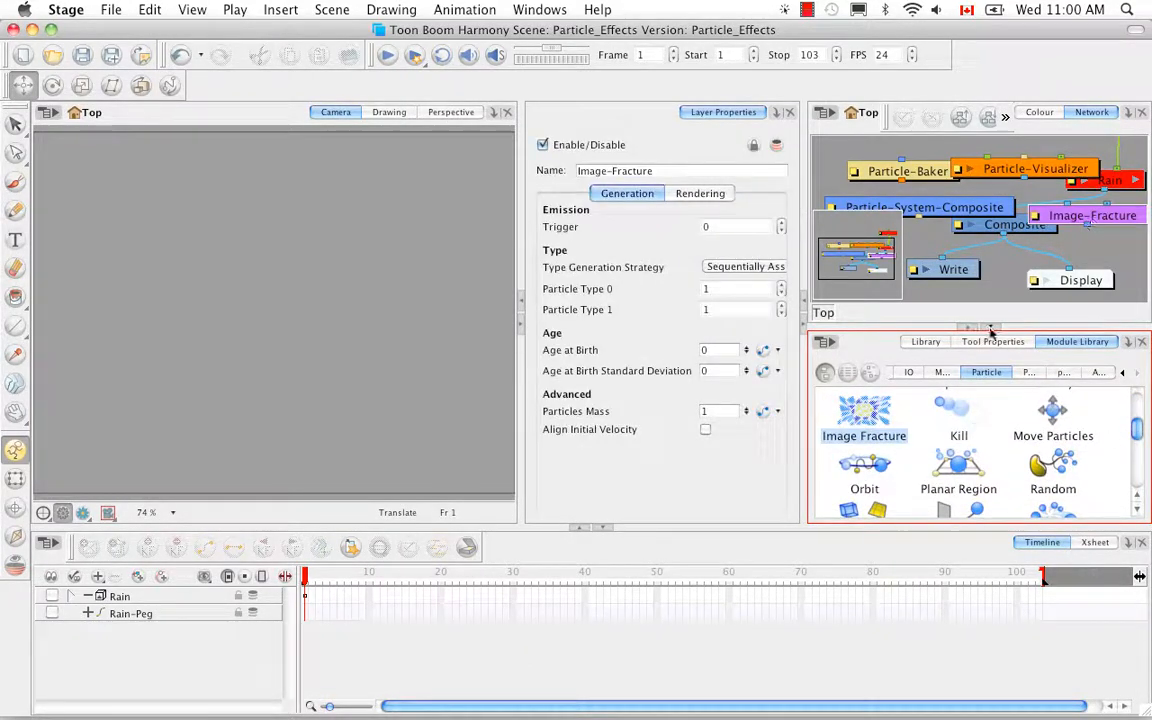
Enlarge the network view and stack Image-Fracture, Particle-System-Composite, Particle-Baker and Particle-Visualizer in descending order above the Composite.
click(991, 327)
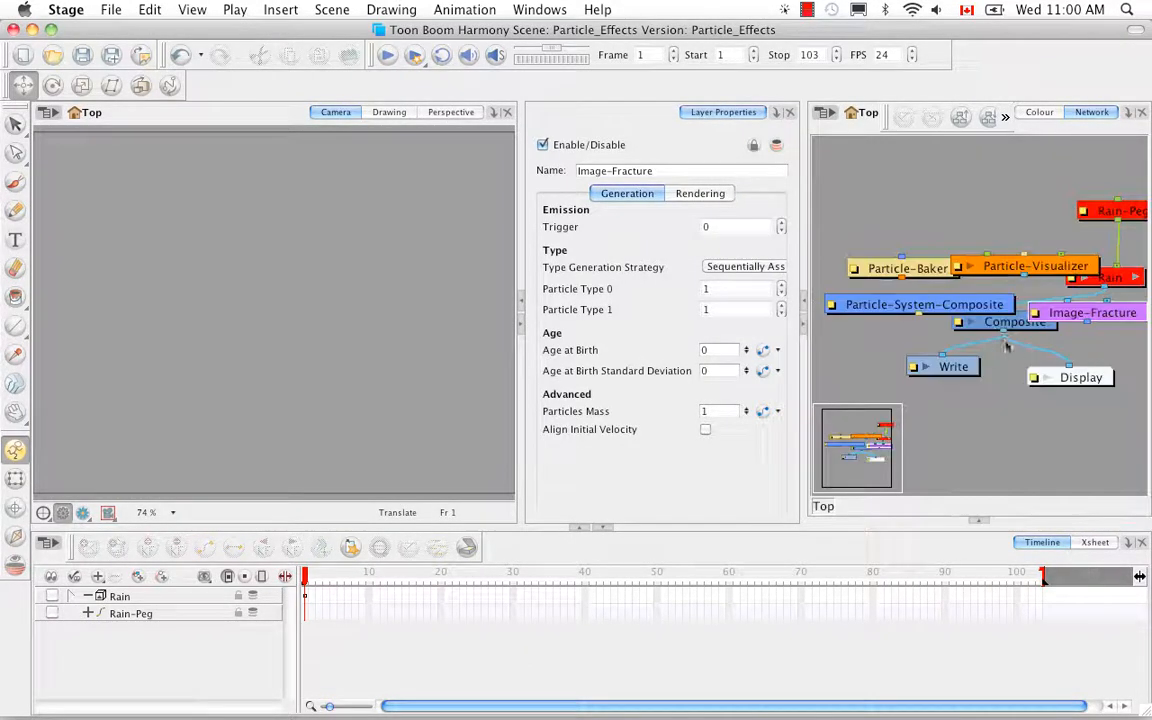
click(913, 260)
drag(913, 260, 896, 167)
drag(985, 266, 862, 257)
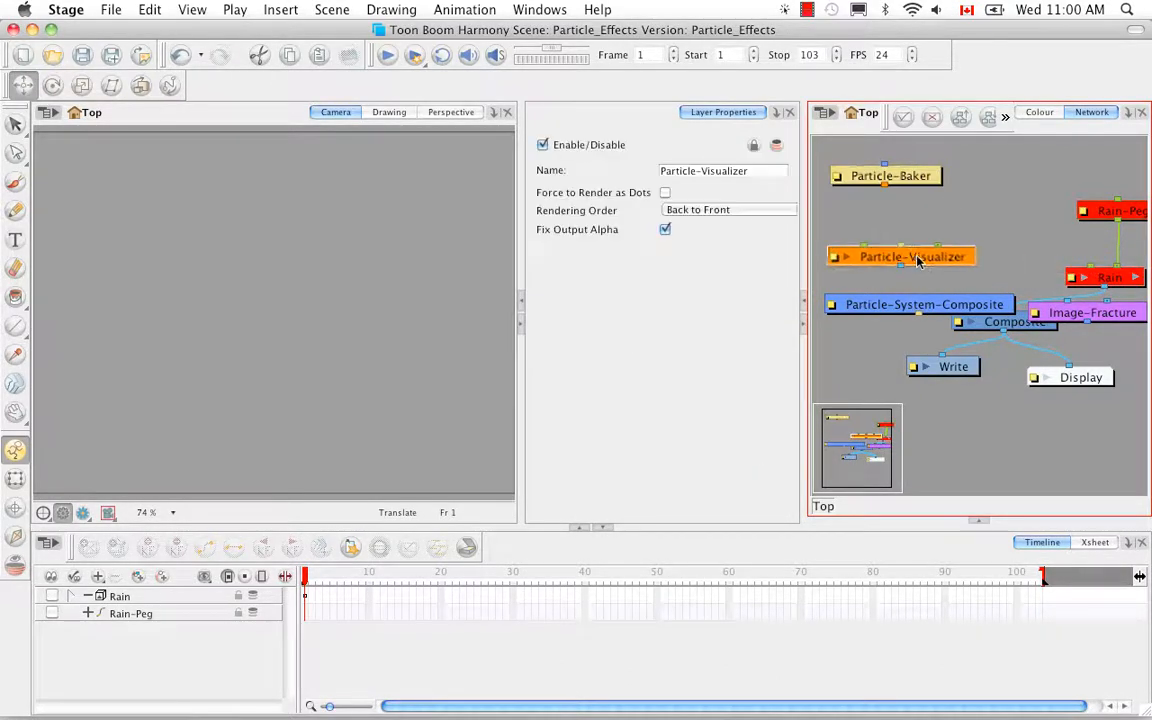
drag(980, 312, 996, 151)
drag(940, 178, 955, 207)
key(space)
drag(1003, 372, 993, 470)
drag(1085, 423, 990, 200)
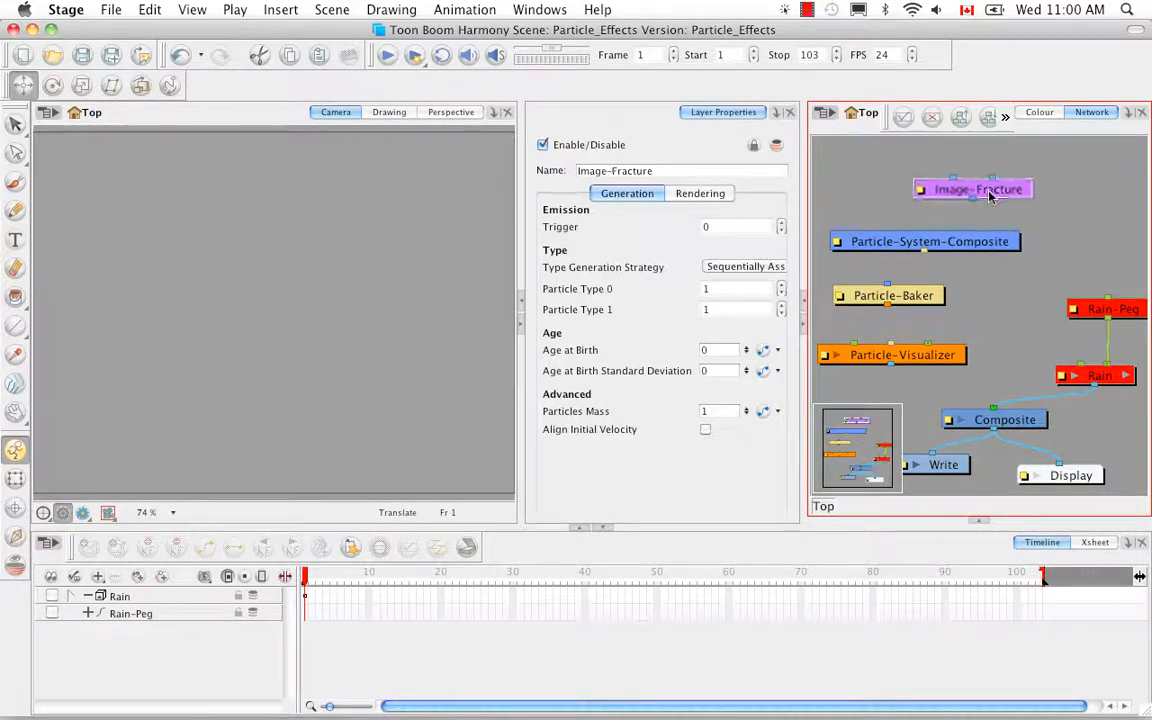
Connect Image-Fracture through Particle-System-Composite, Particle-Baker and Particle-Visualizer into the Composite.
key(space)
drag(1013, 299, 1077, 271)
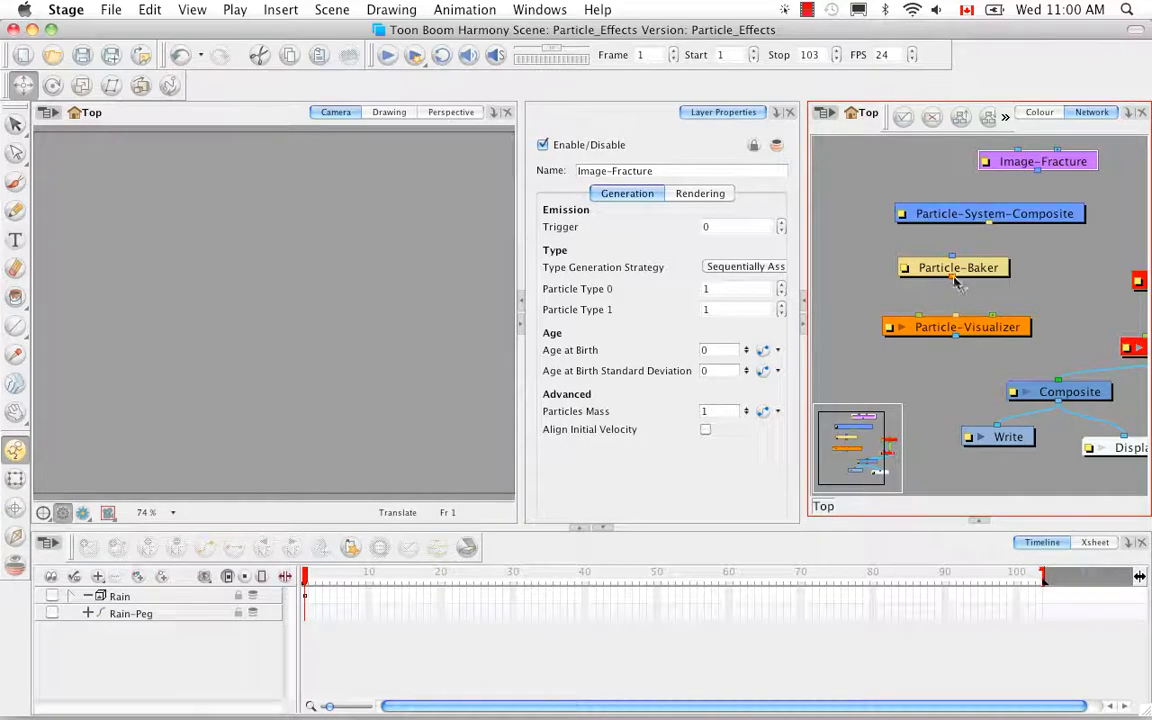
drag(961, 322, 958, 320)
drag(958, 338, 1041, 380)
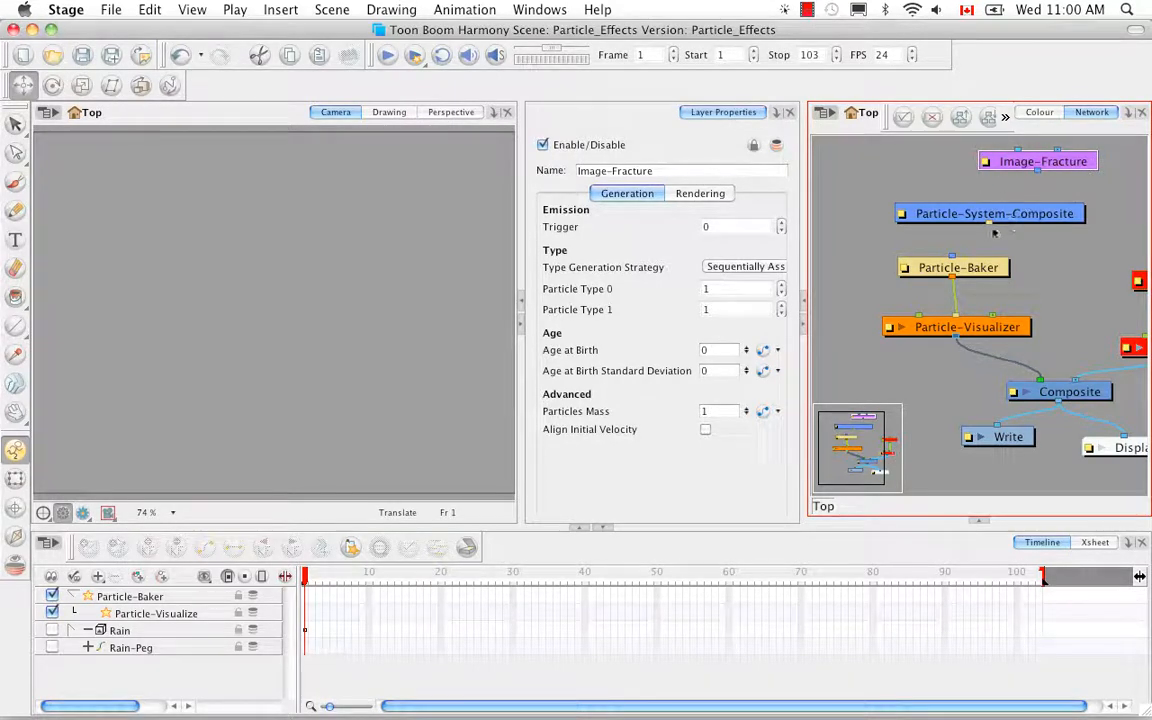
drag(990, 224, 953, 259)
drag(1038, 171, 990, 205)
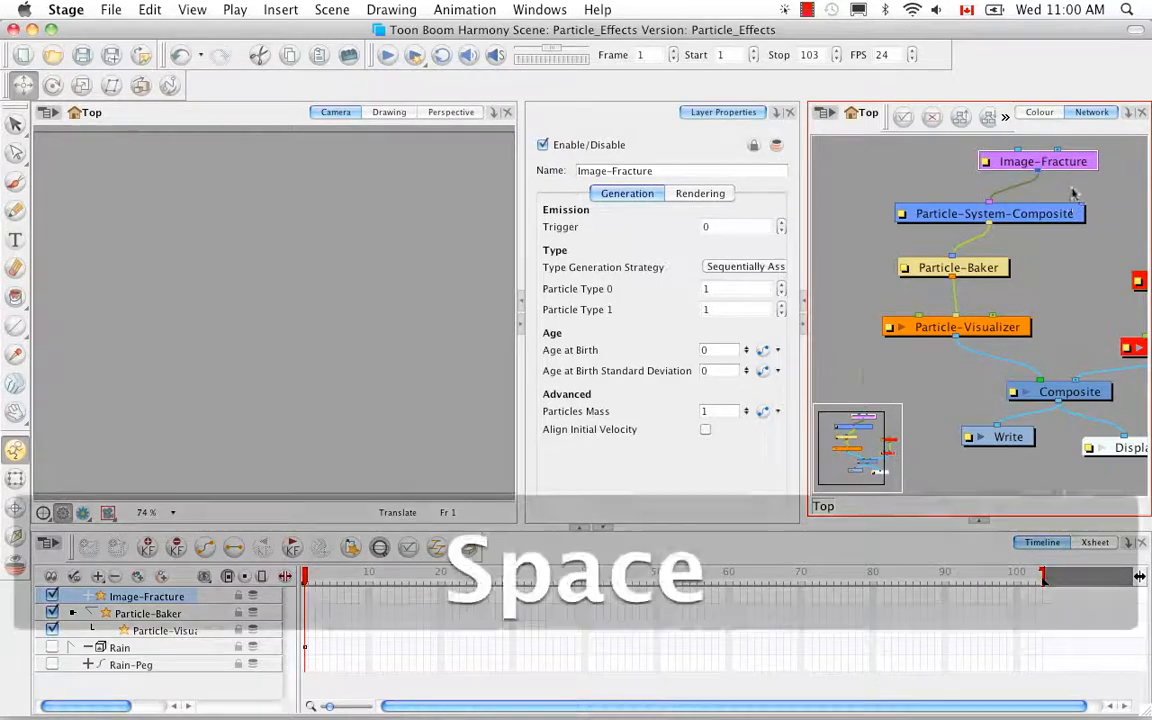
Add a new drawing layer named Drawing above Image-Fracture in the timeline.
key(space)
drag(1077, 205, 1046, 257)
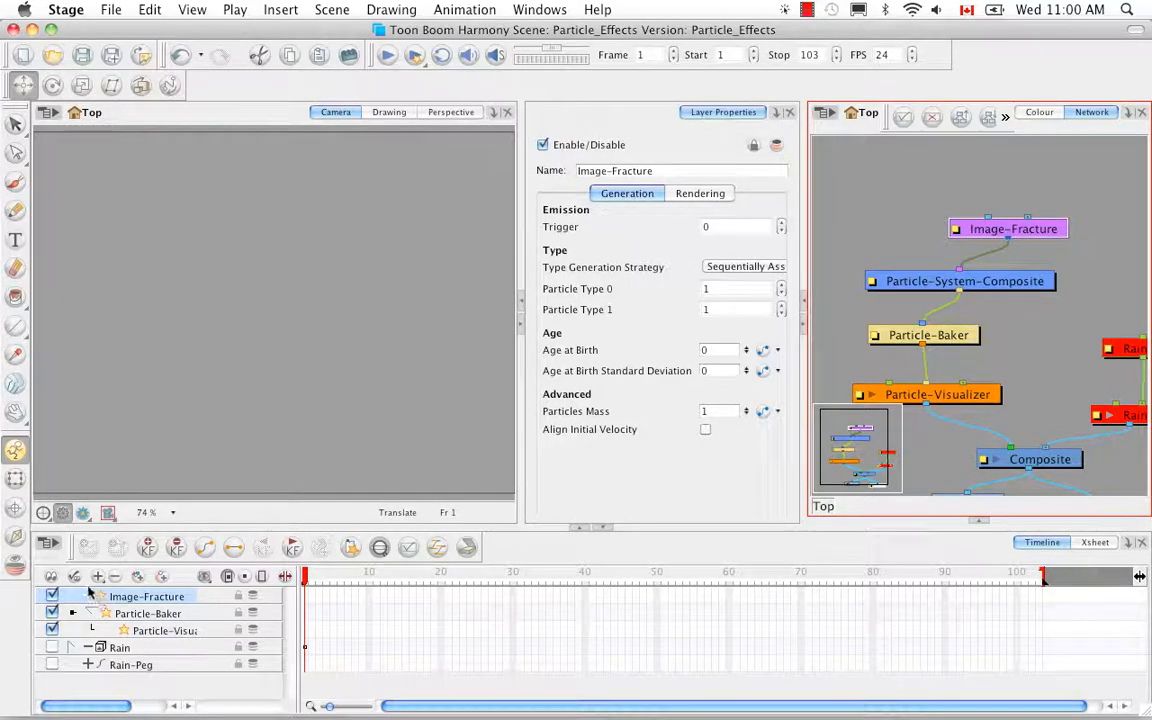
click(139, 579)
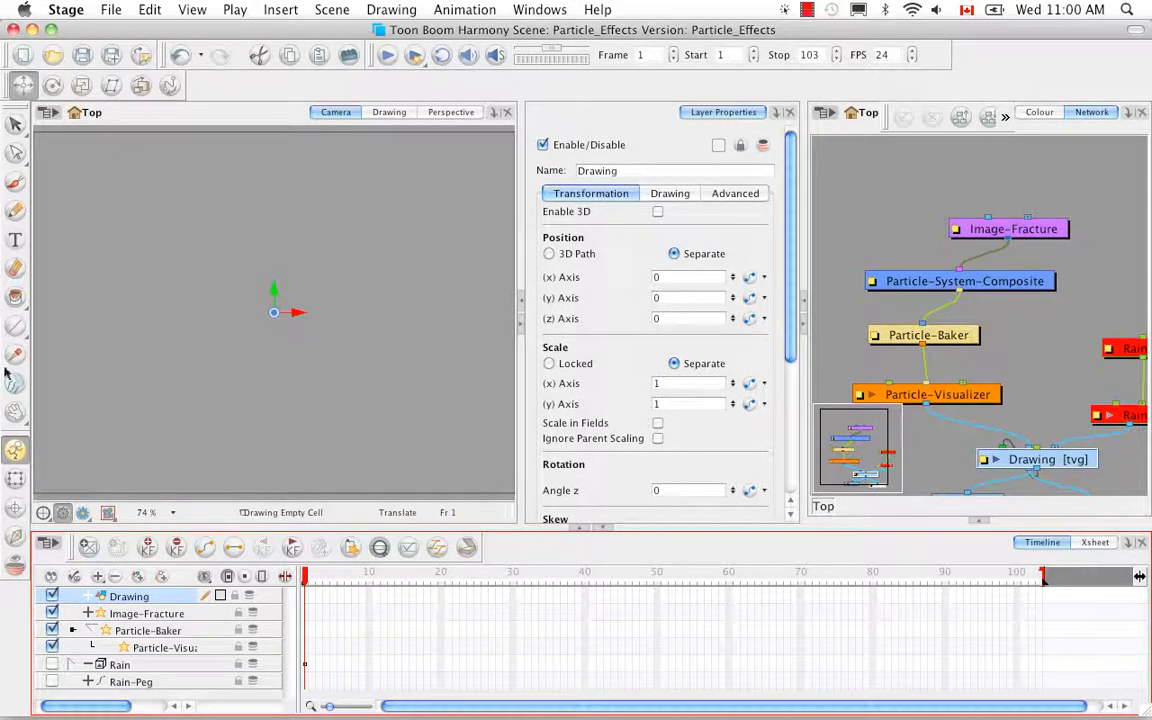
Hide the grid in the Camera view and draw a circle around its centre with the Ellipse tool.
drag(15, 325, 95, 373)
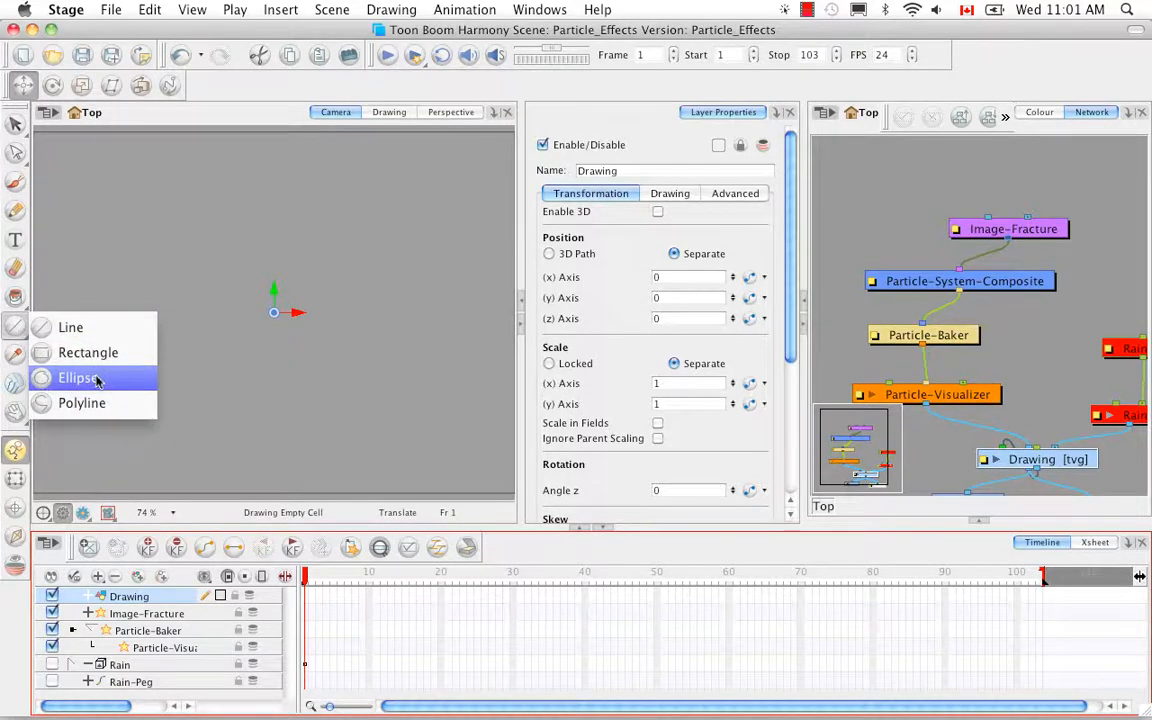
click(192, 9)
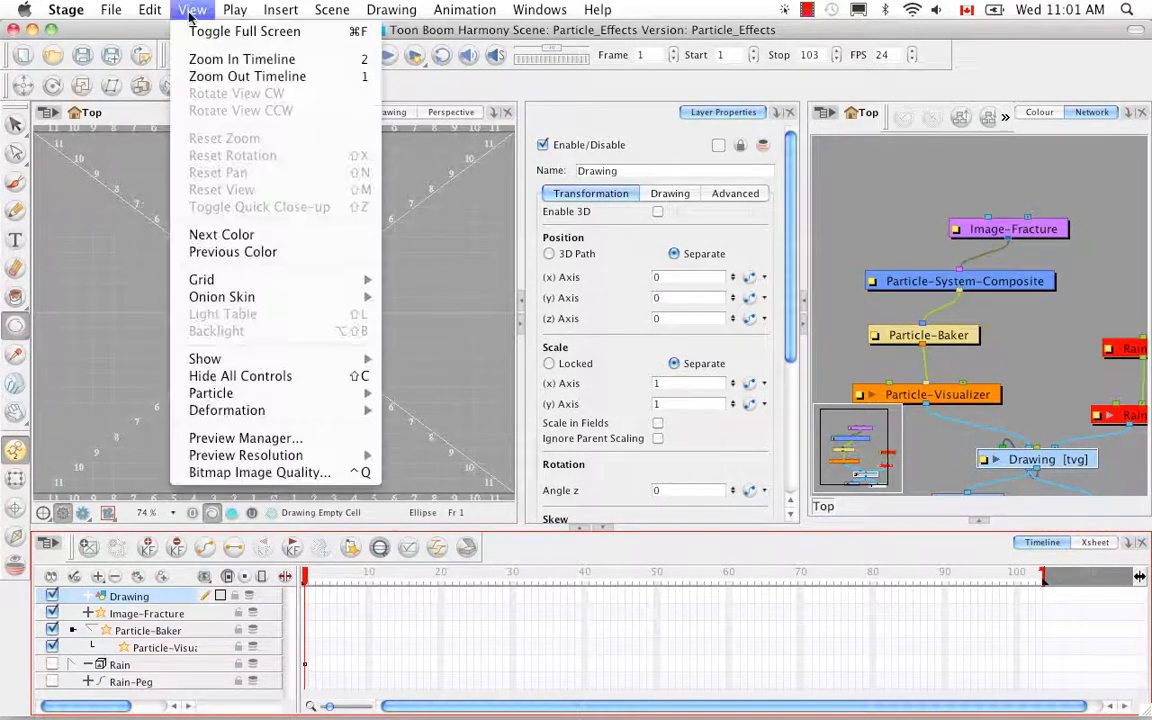
mouse_move(251, 282)
click(16, 117)
click(17, 123)
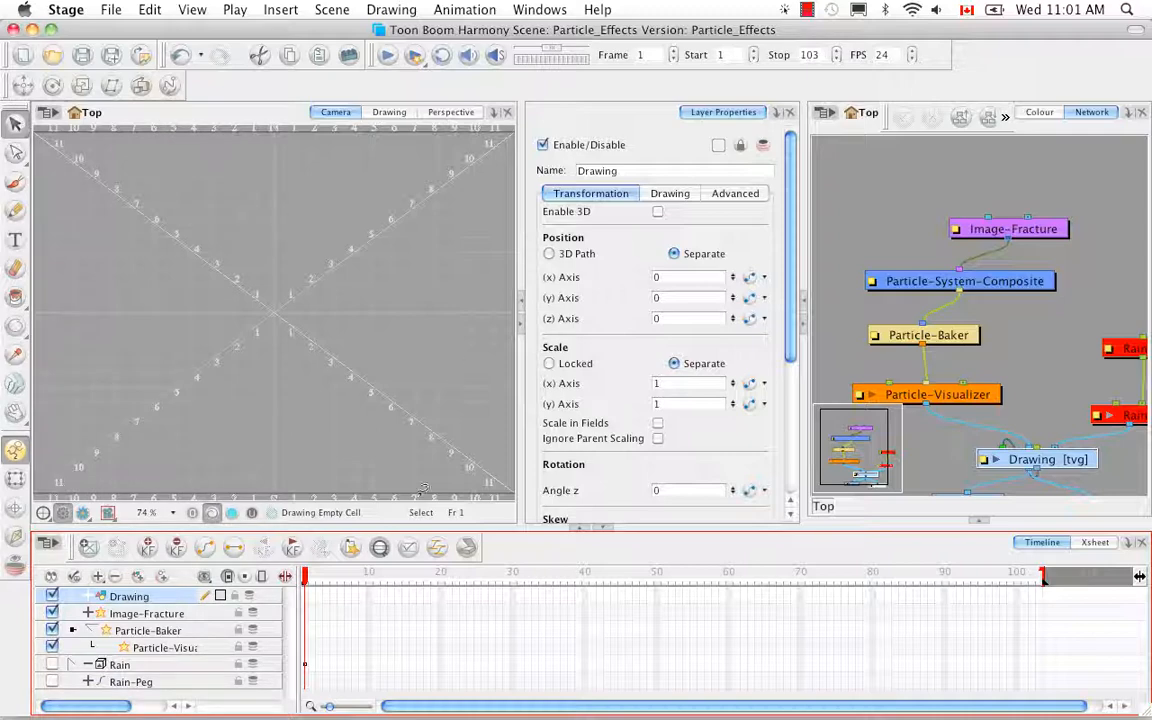
click(394, 514)
click(190, 10)
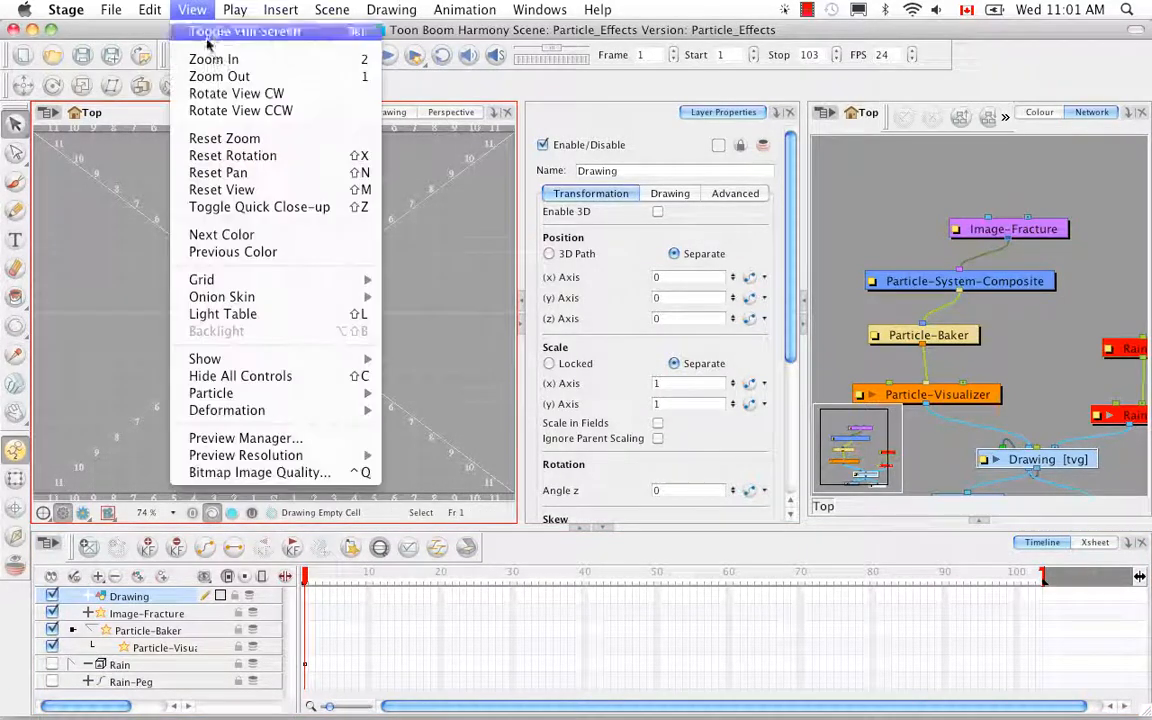
mouse_move(263, 282)
click(432, 280)
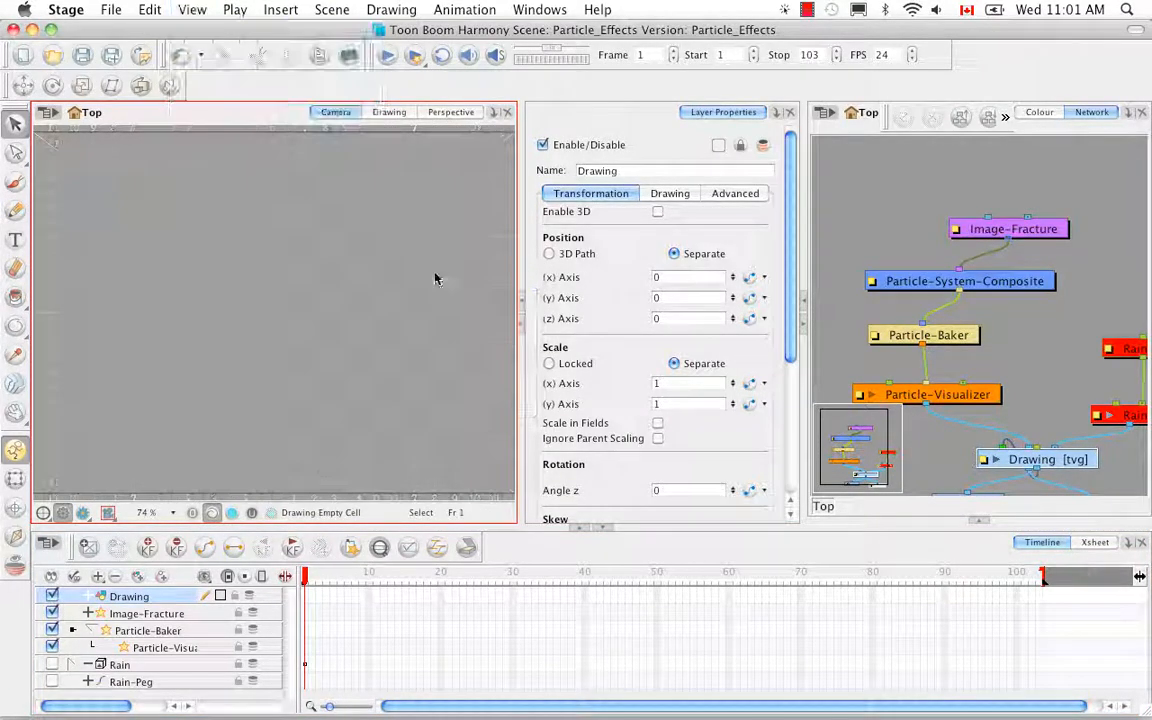
click(20, 328)
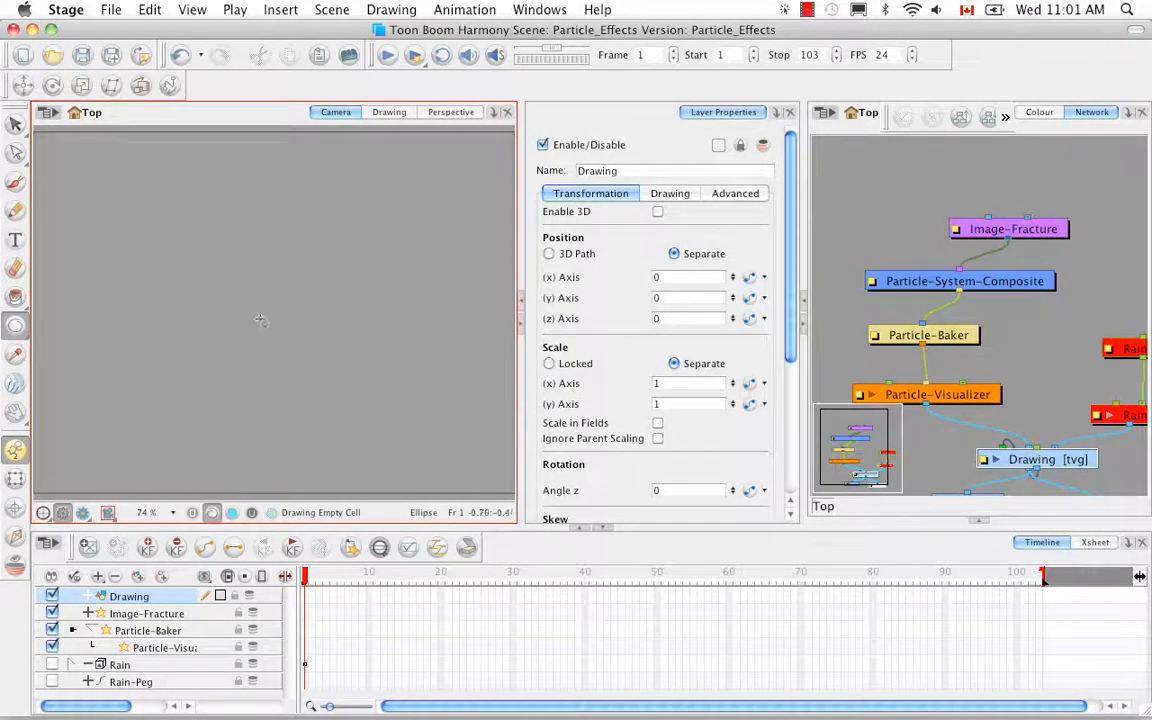
mouse_move(263, 315)
mouse_down()
mouse_move(424, 402)
mouse_move(357, 375)
mouse_up()
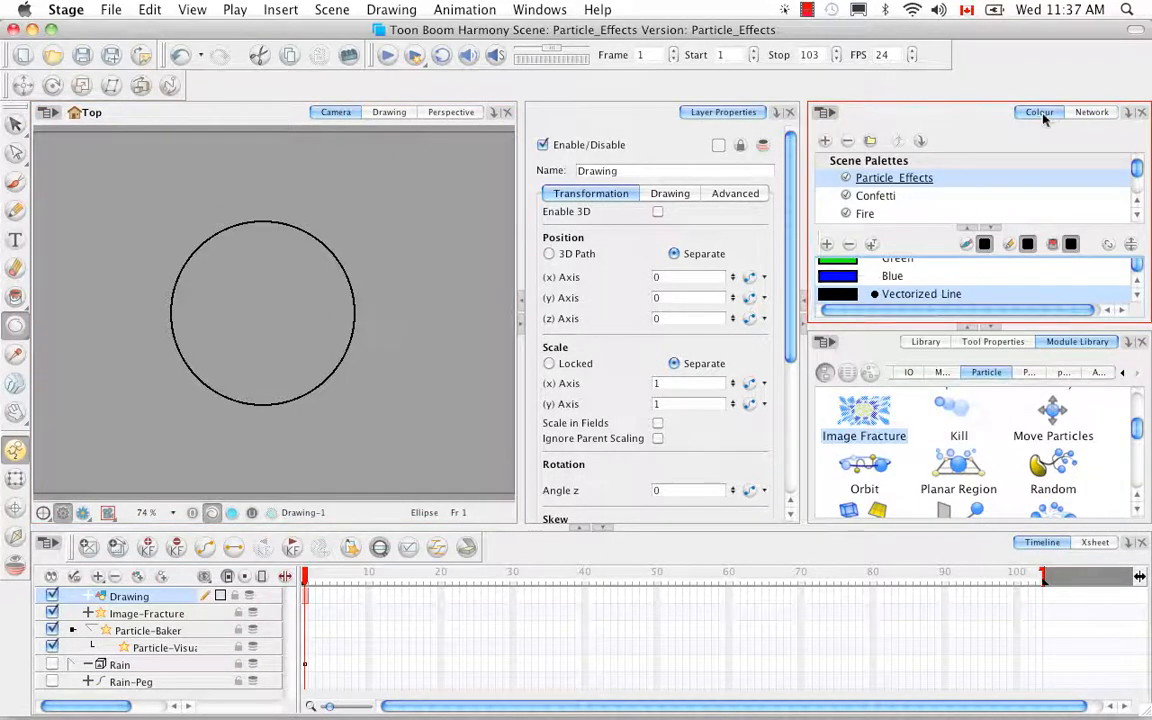
Add a colour based on Red to the Particle_Effects palette and make it a linear gradient.
click(992, 327)
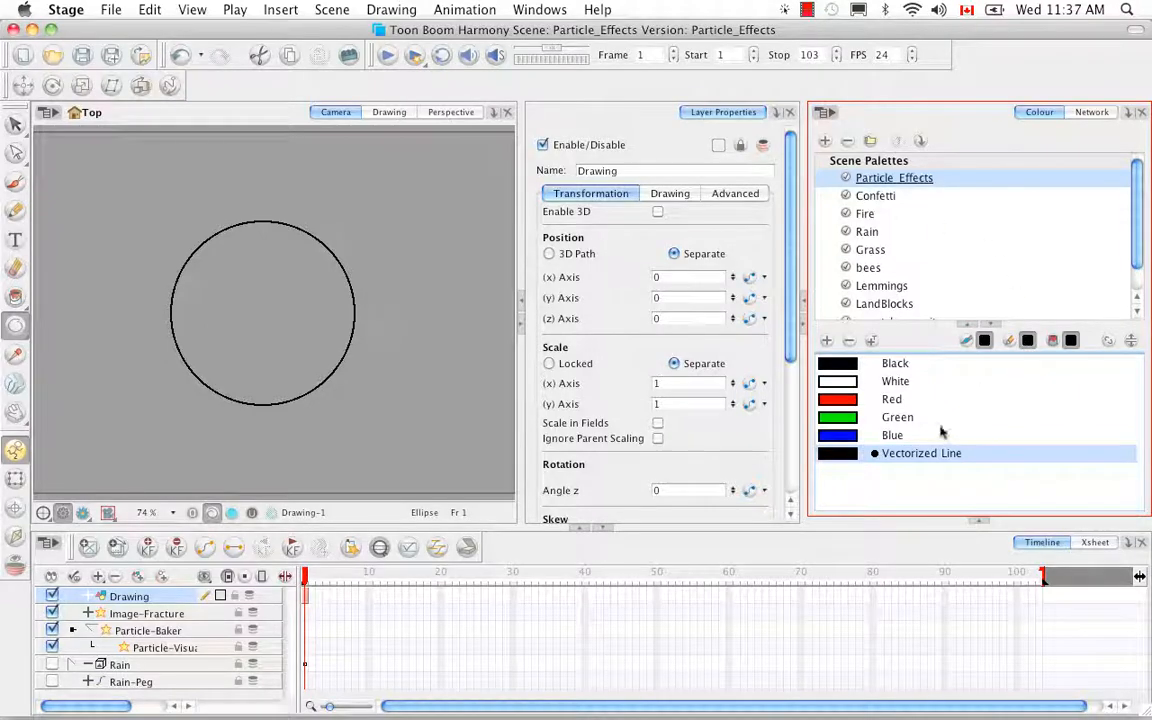
click(845, 401)
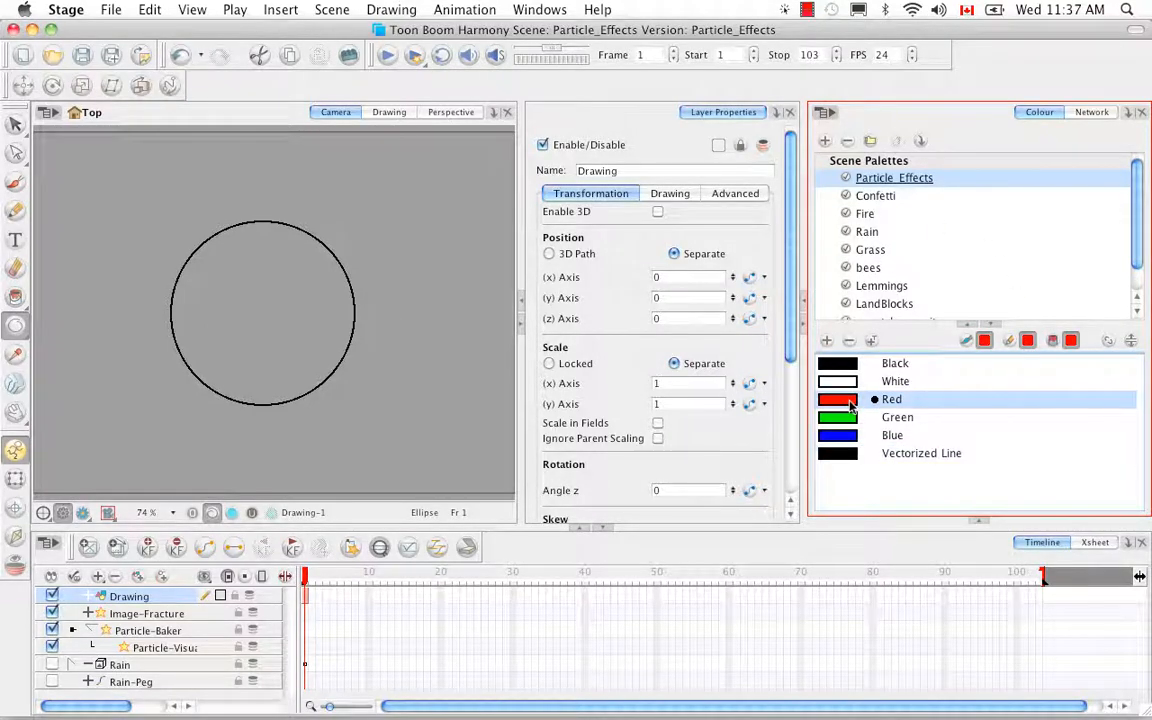
click(826, 340)
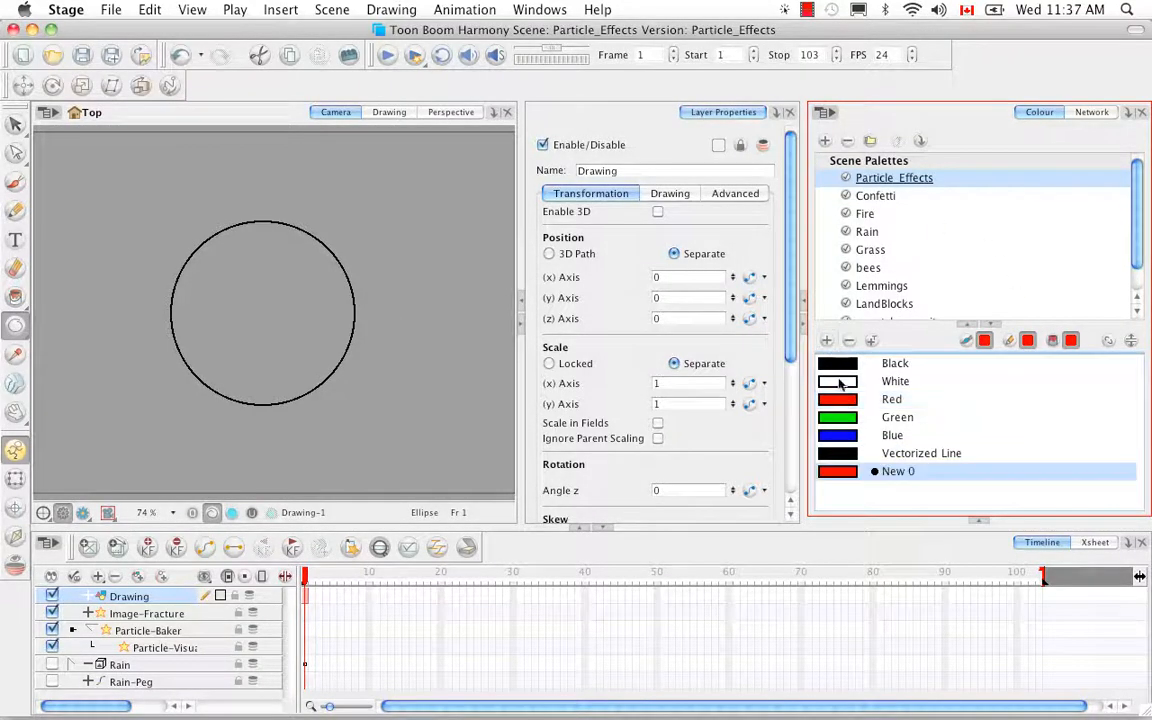
double_click(845, 476)
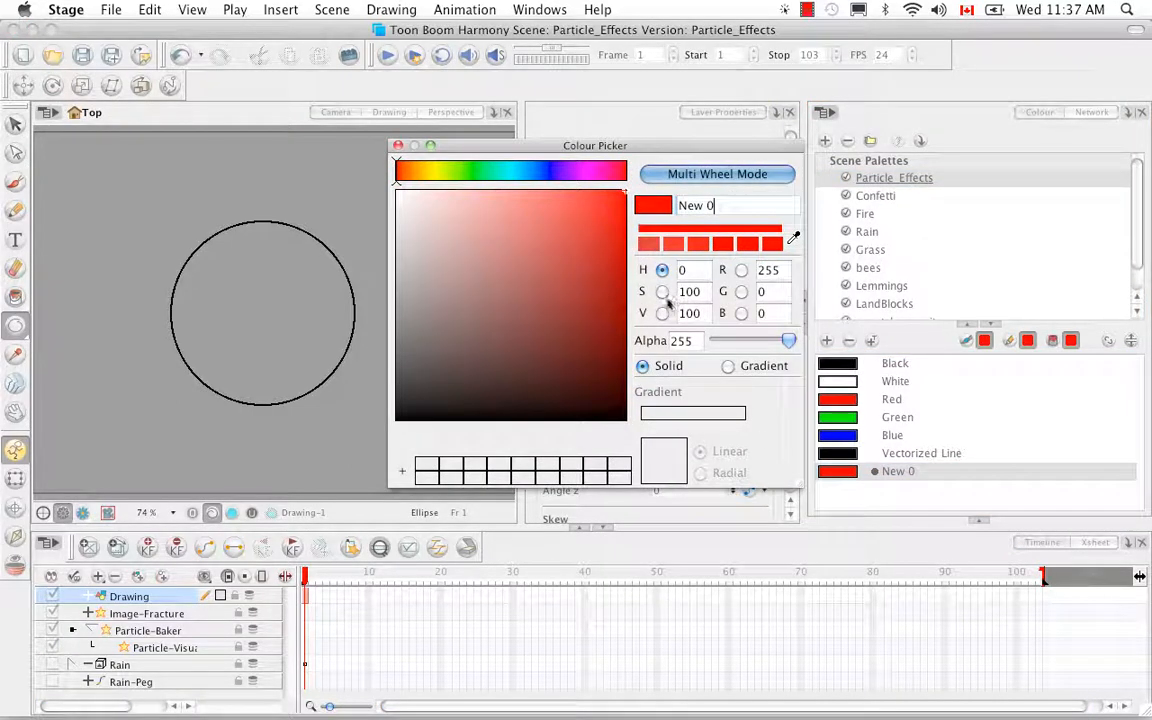
click(728, 366)
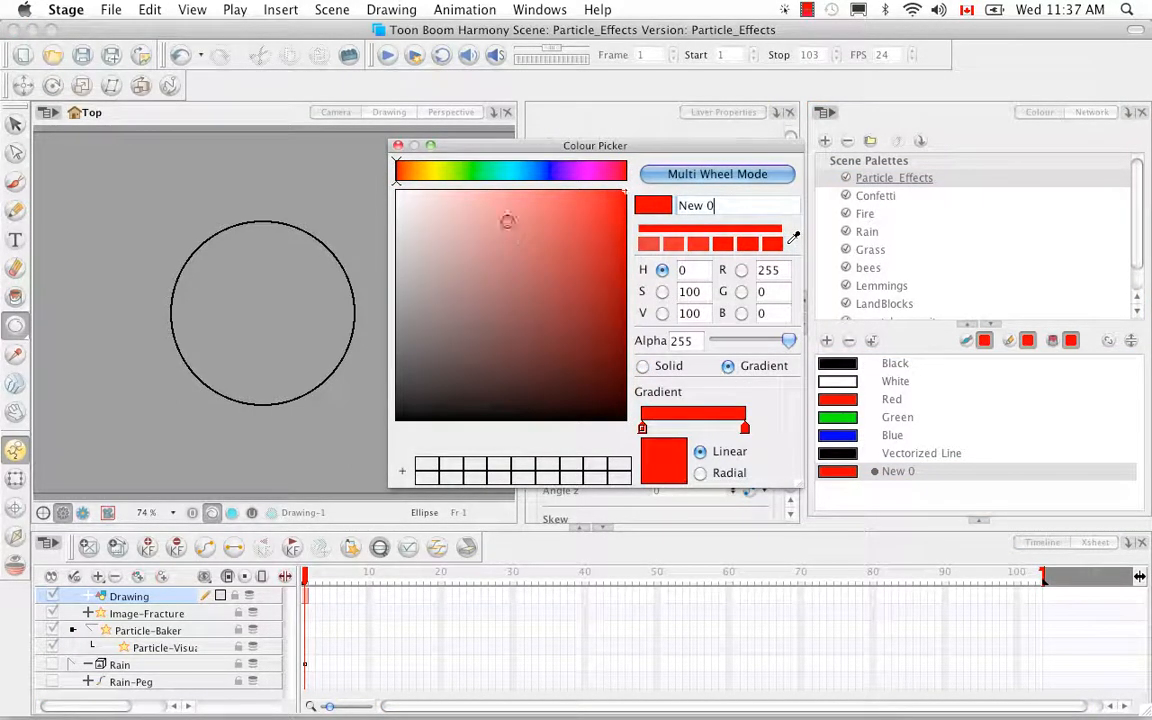
Colour the gradient's start light red (RGB 255, 75, 75) and its end orange (RGB 255, 155, 37).
mouse_move(400, 172)
mouse_down()
mouse_move(630, 188)
mouse_move(557, 190)
mouse_up()
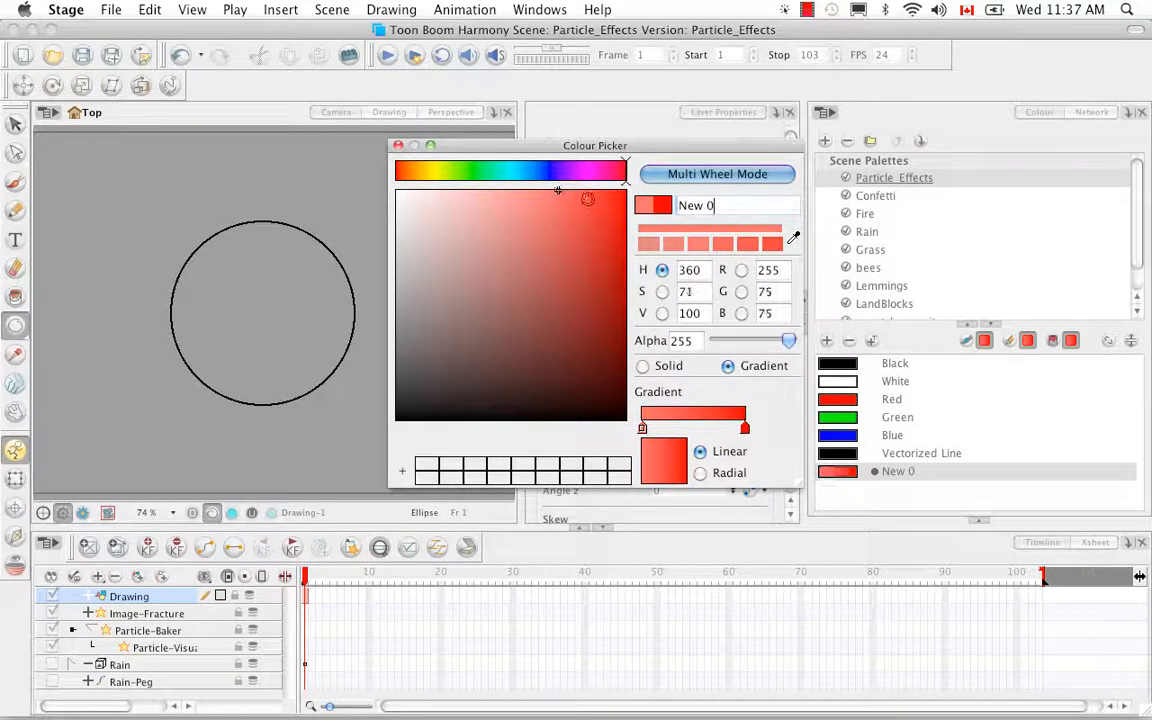
click(744, 428)
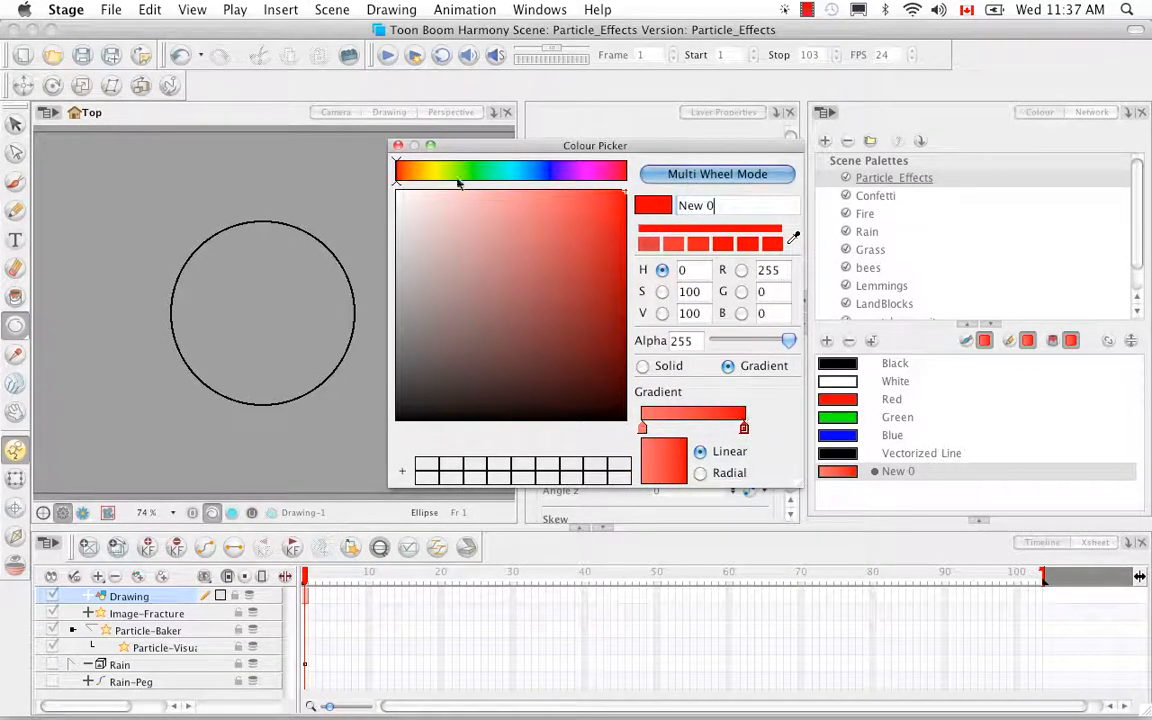
mouse_move(404, 172)
mouse_down()
mouse_move(430, 175)
mouse_move(417, 177)
mouse_up()
mouse_move(518, 217)
mouse_down()
mouse_move(586, 179)
mouse_move(592, 189)
mouse_up()
Add two intermediate gradient stops, turquoise (RGB 37, 255, 227) followed by green (RGB 114, 255, 37).
click(675, 428)
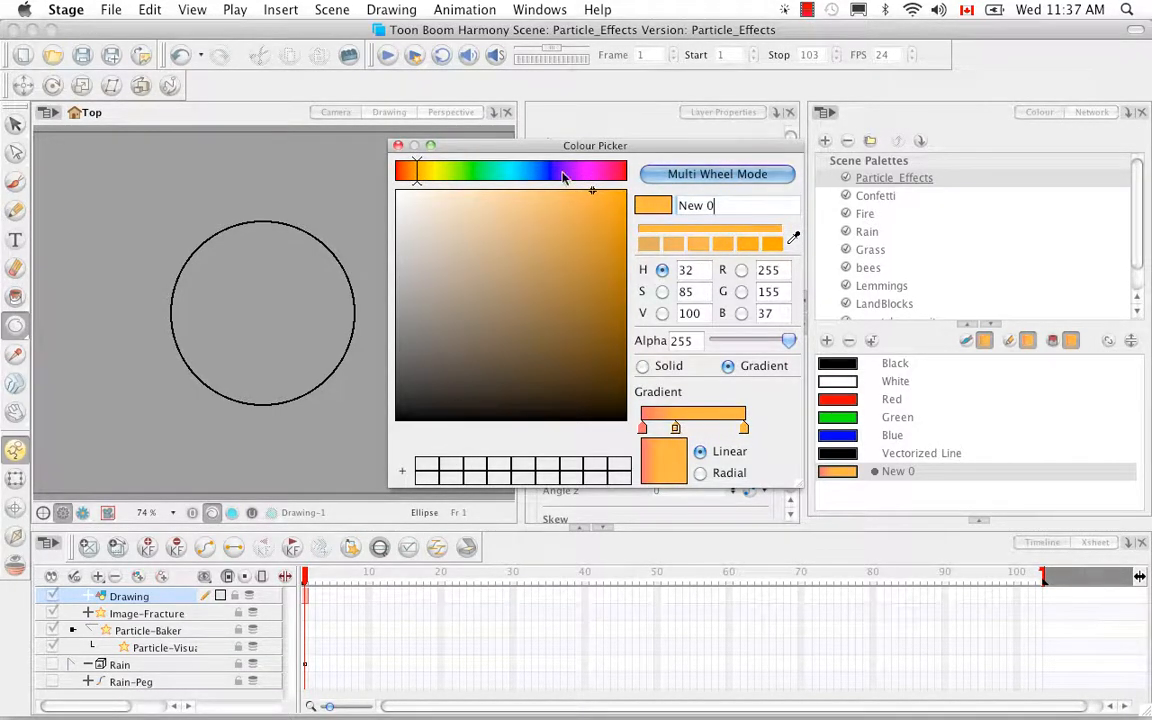
drag(406, 176, 516, 178)
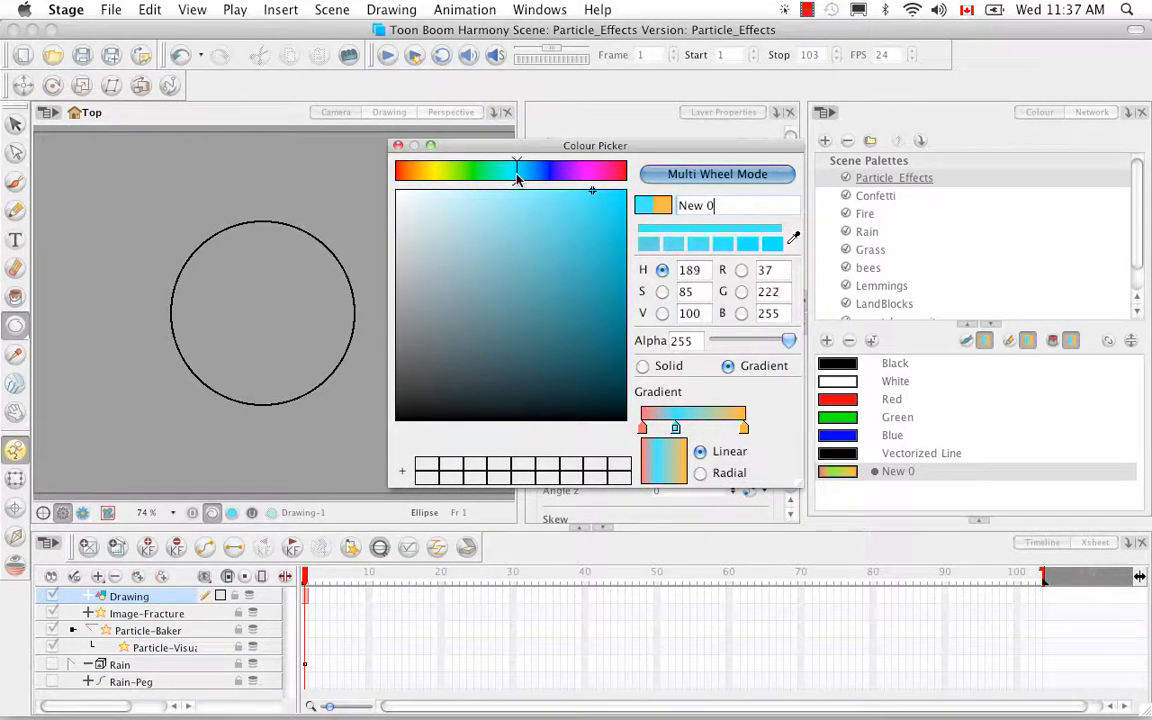
drag(516, 178, 505, 179)
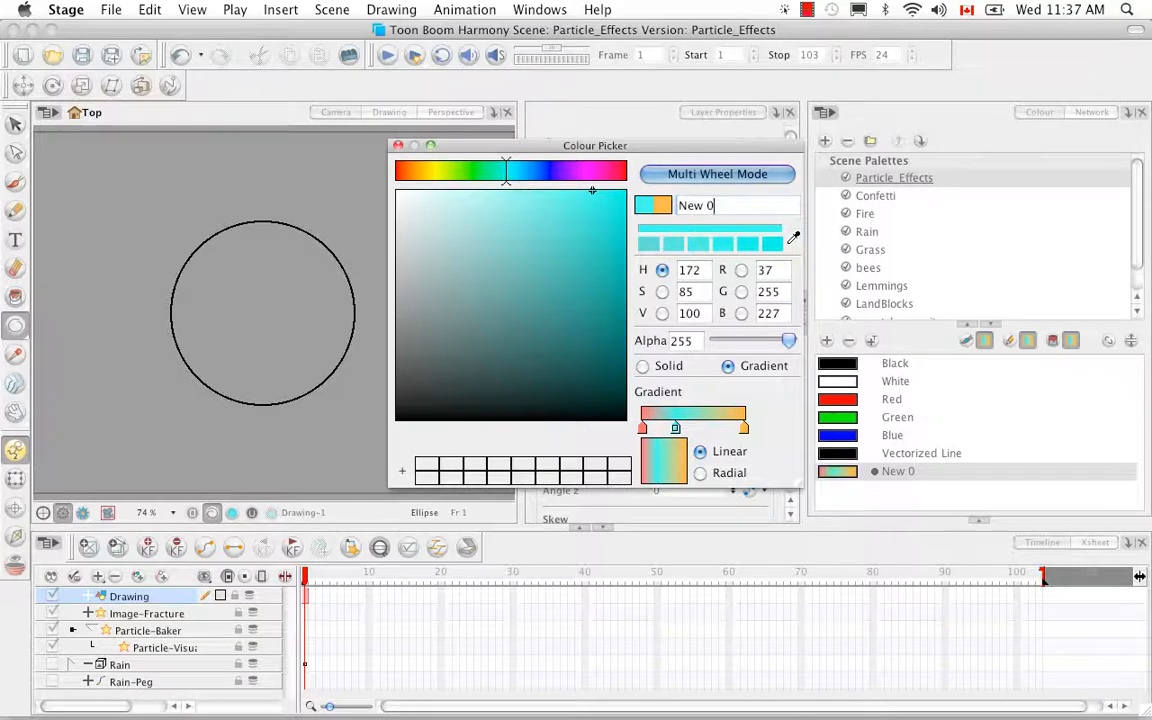
click(712, 429)
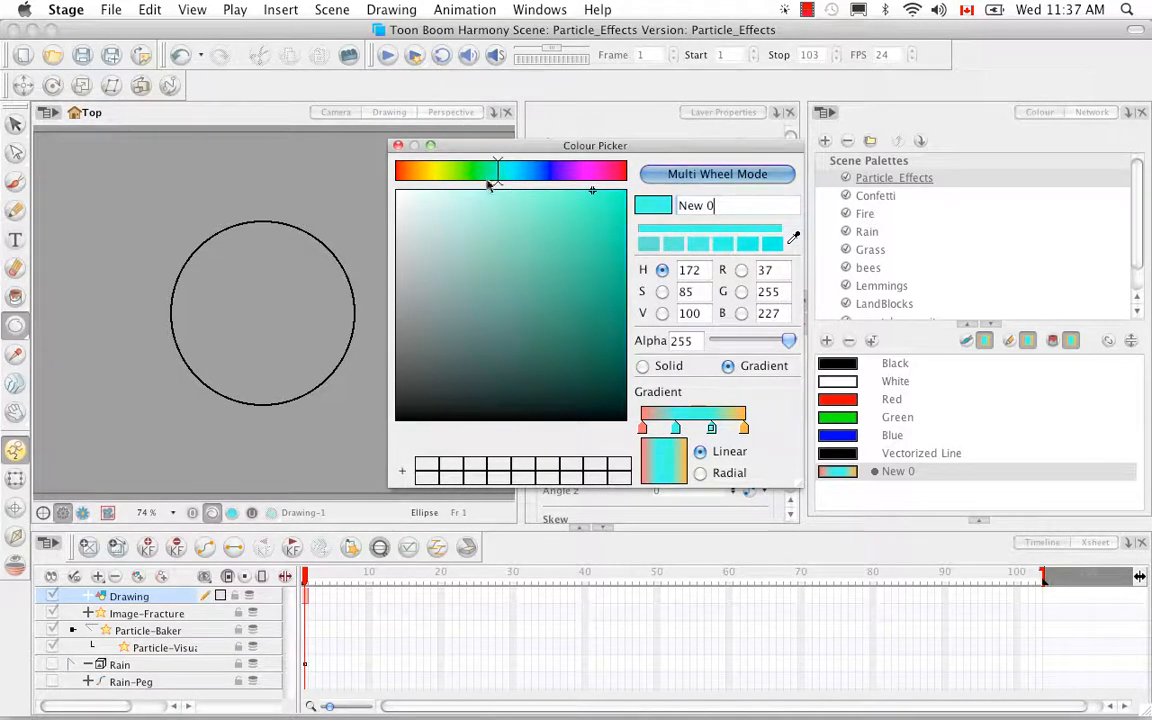
mouse_move(505, 173)
mouse_down()
mouse_move(477, 184)
mouse_move(459, 170)
mouse_up()
Rename the gradient colour New 0 as rainbow.
click(725, 203)
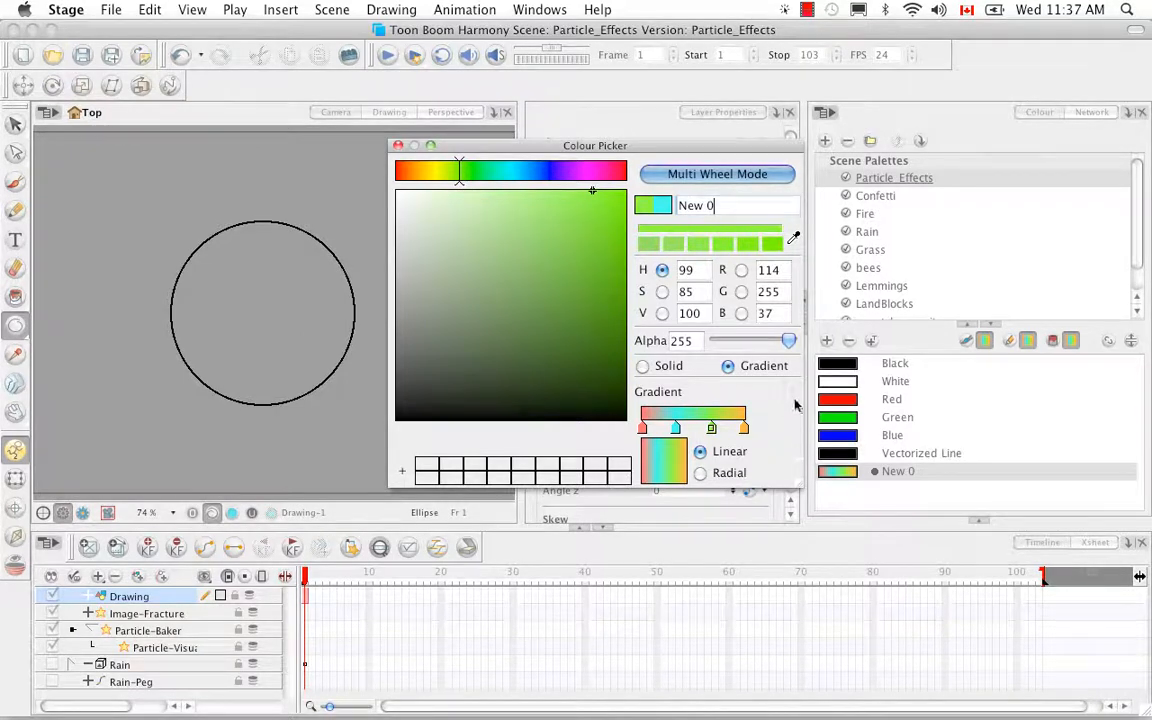
text(rain)
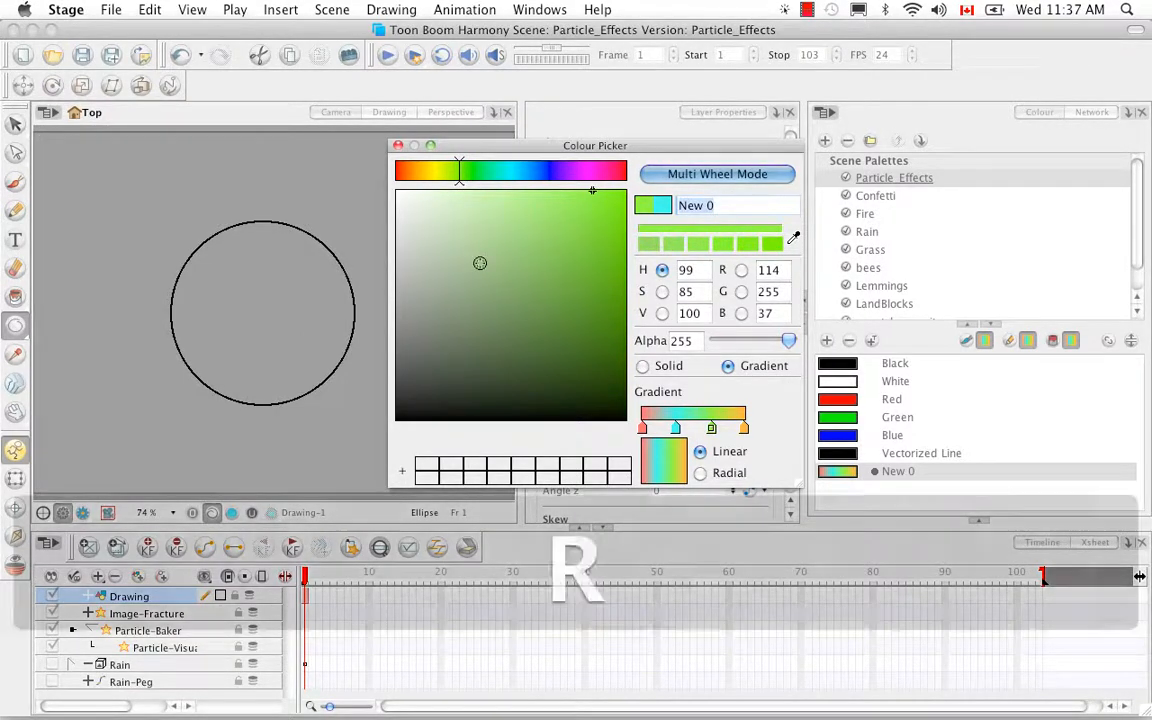
text(bow)
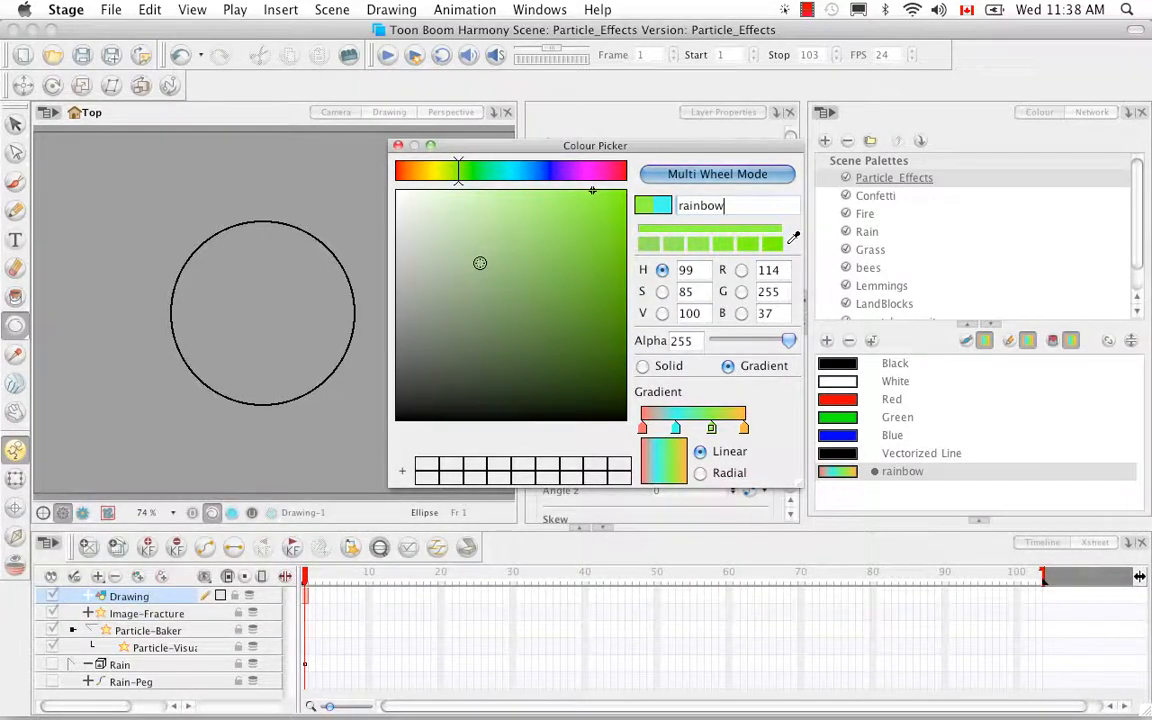
key(Return)
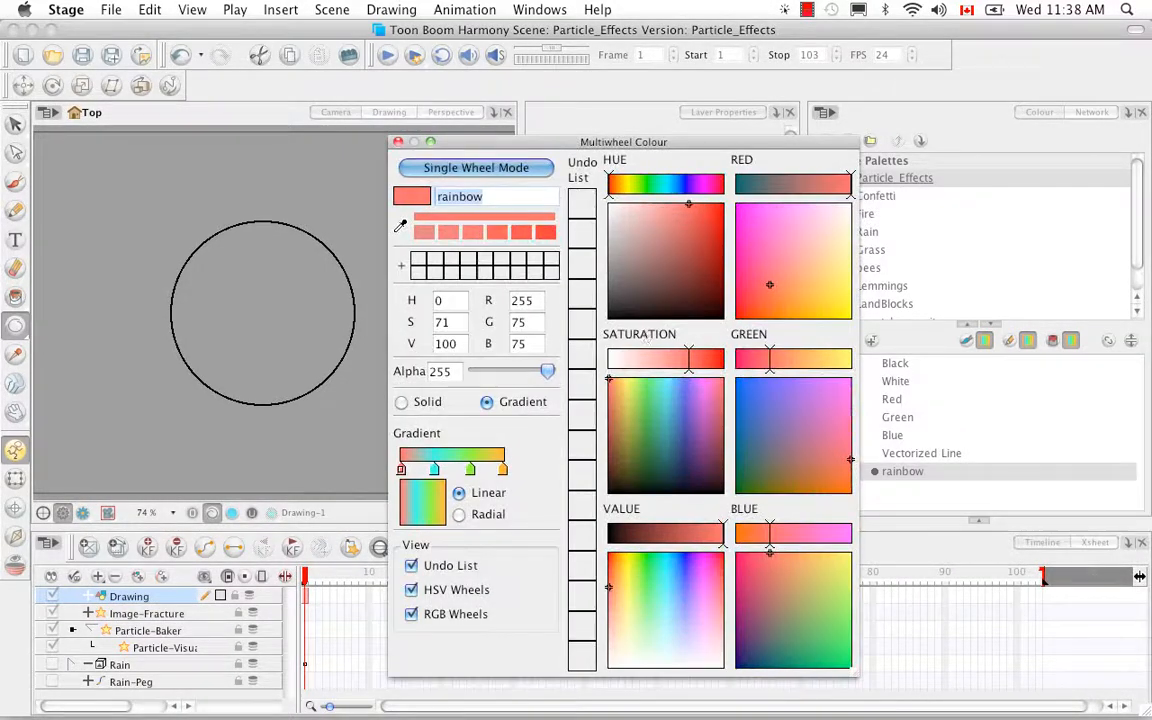
Close the colour editor and fill the circle with the rainbow gradient using the Paint tool.
click(399, 143)
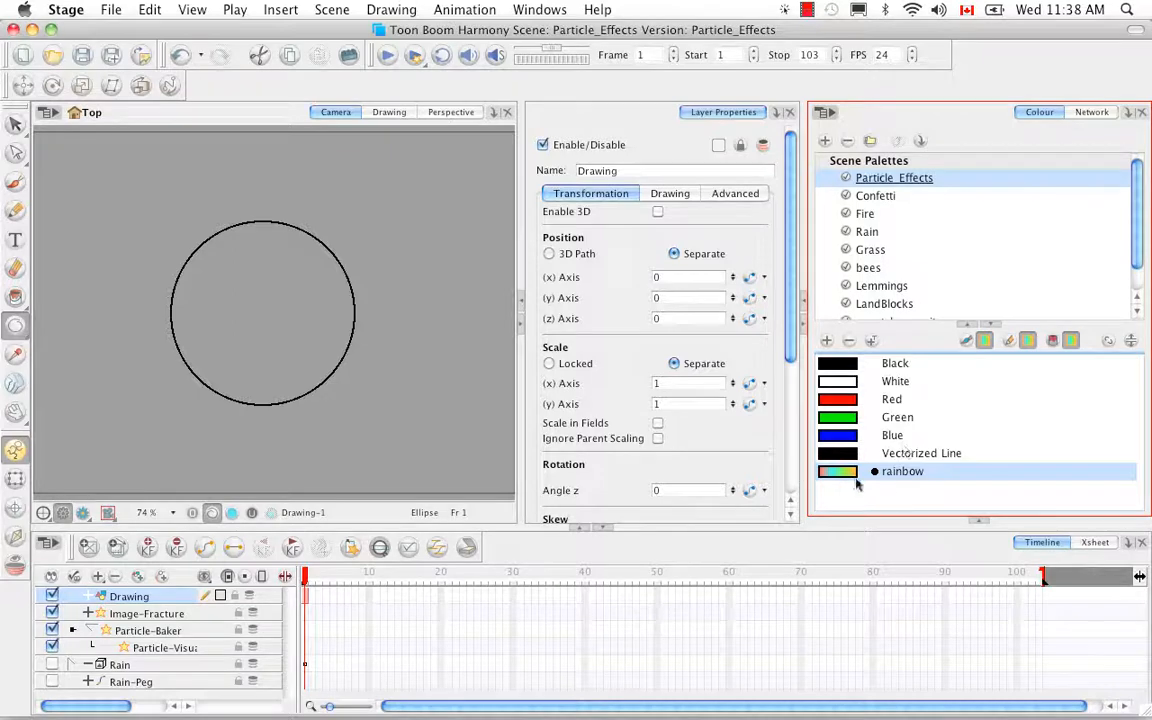
click(15, 296)
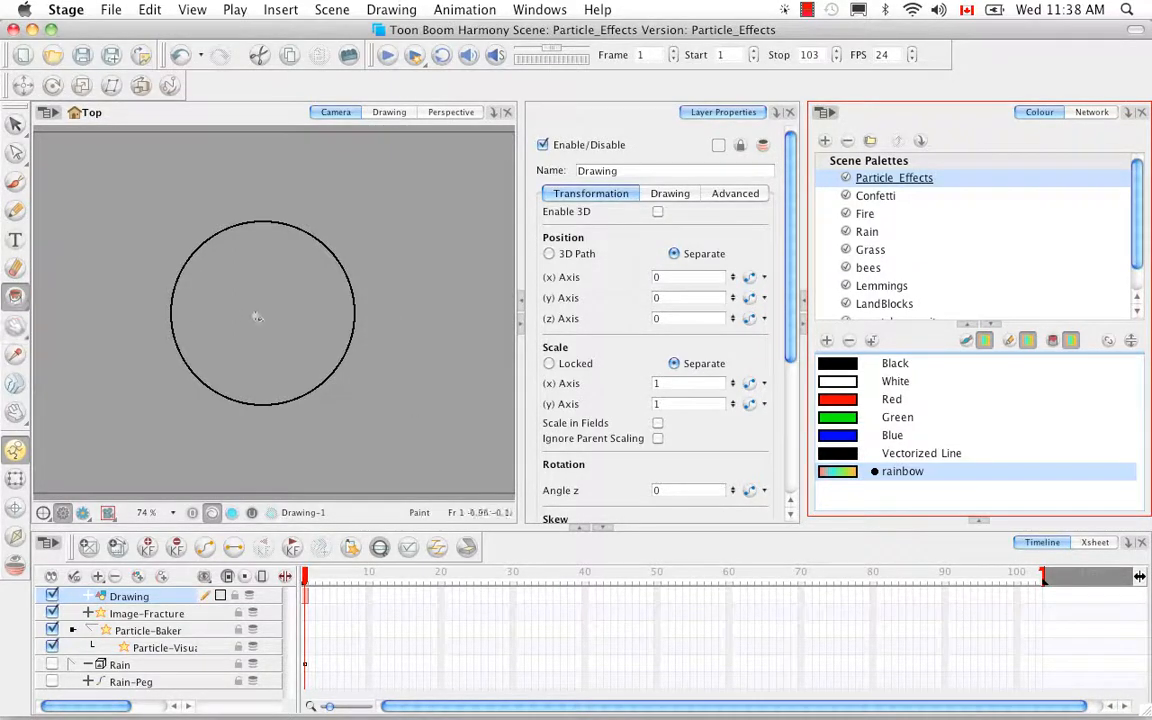
click(314, 371)
Select the black outline of the rainbow-filled circle and delete it.
click(15, 123)
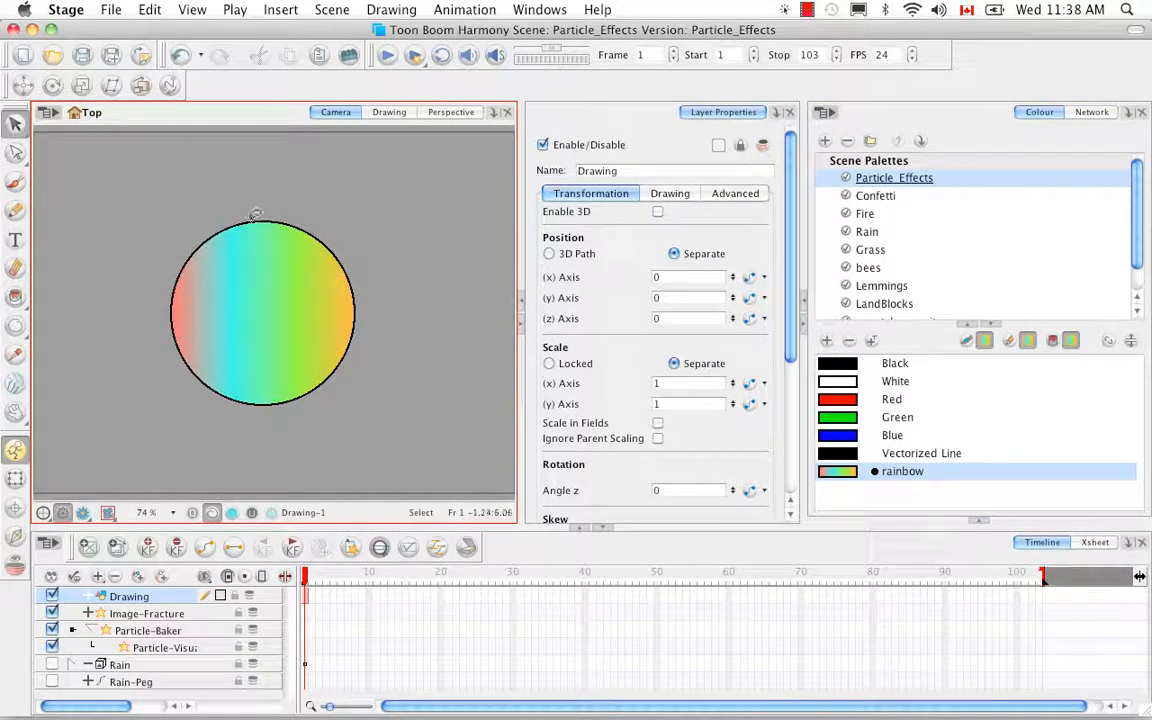
click(297, 234)
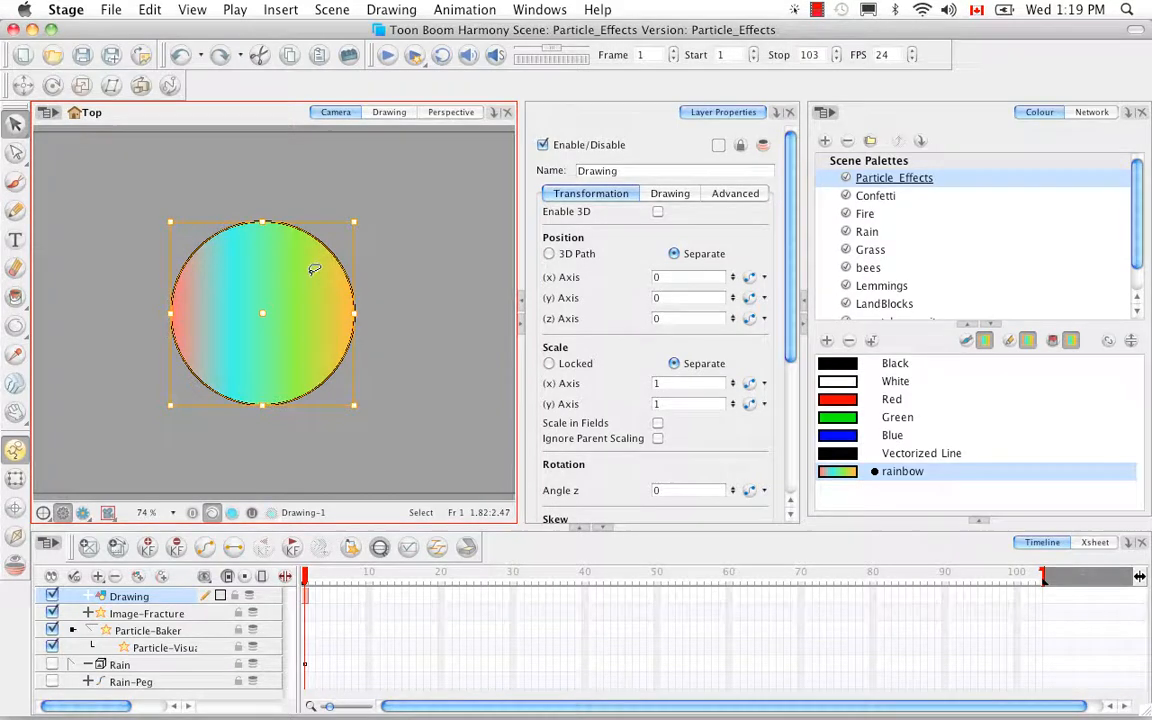
key(BackSpace)
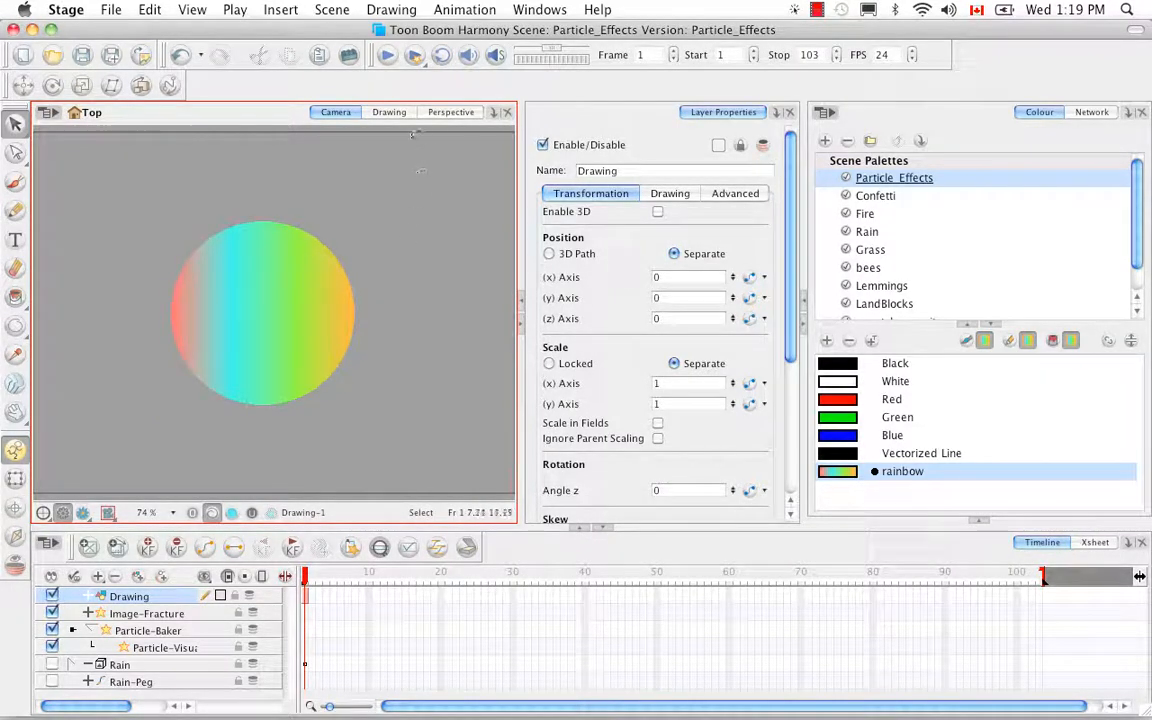
Show the circle in the Drawing view and rename its layer as Rainbow_Circle.
click(390, 113)
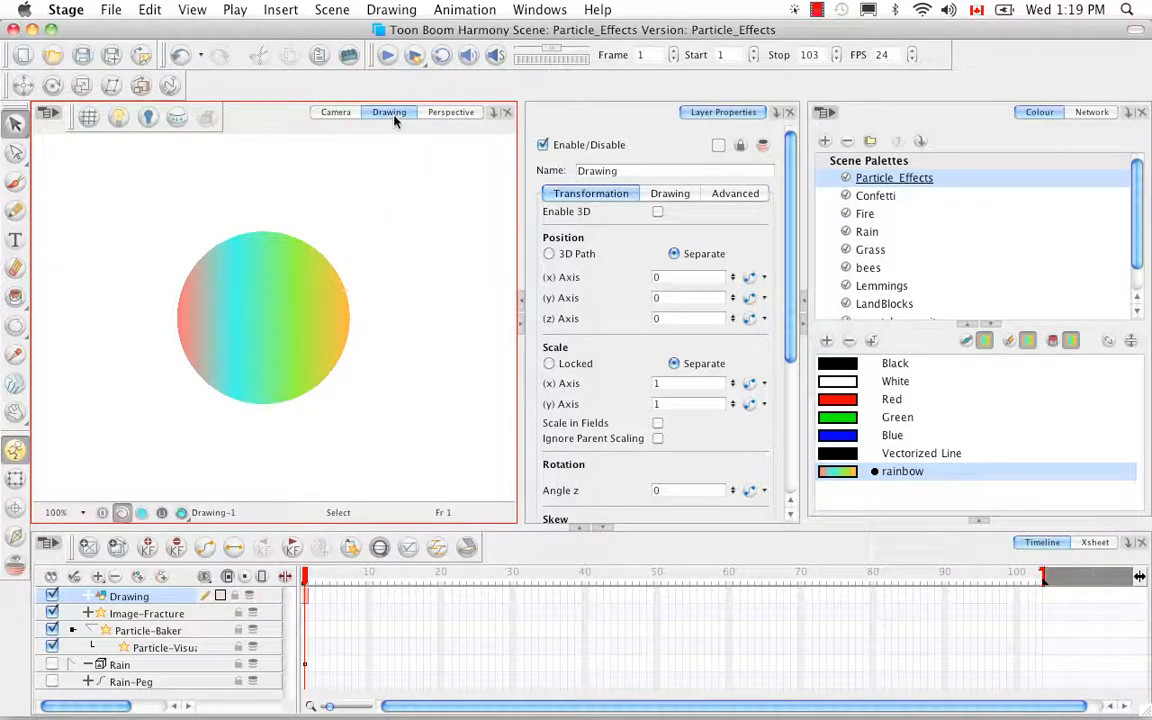
click(146, 598)
click(20, 454)
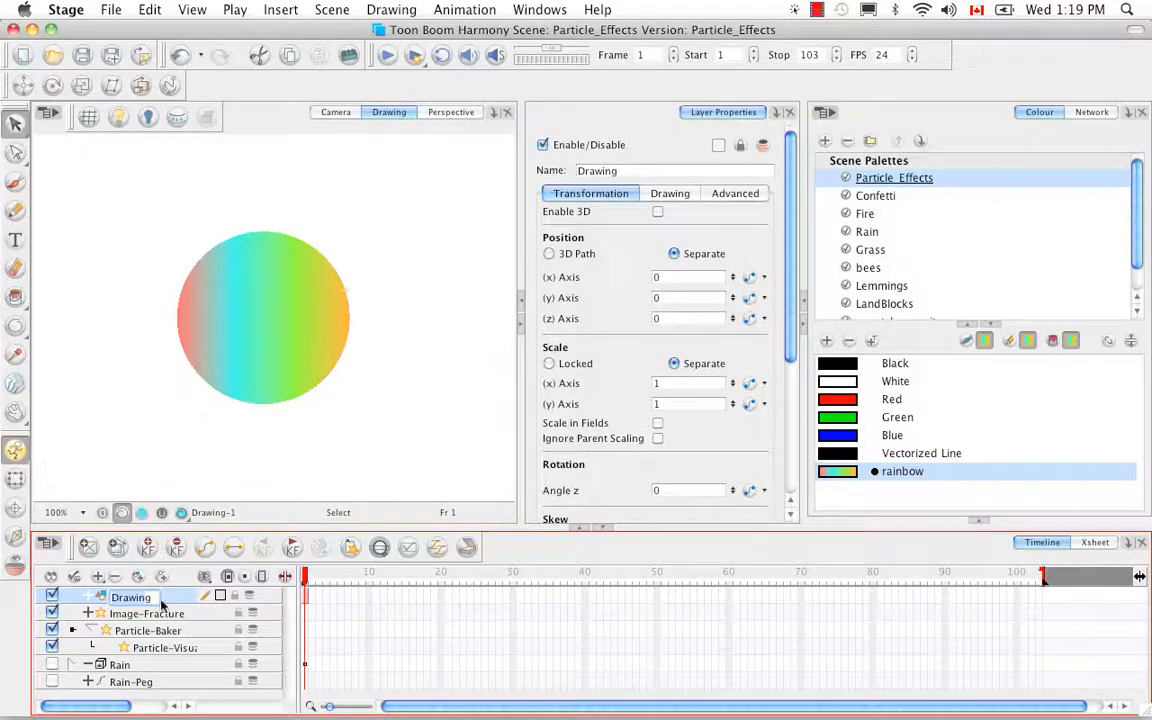
key(BackSpace)
text(Ra)
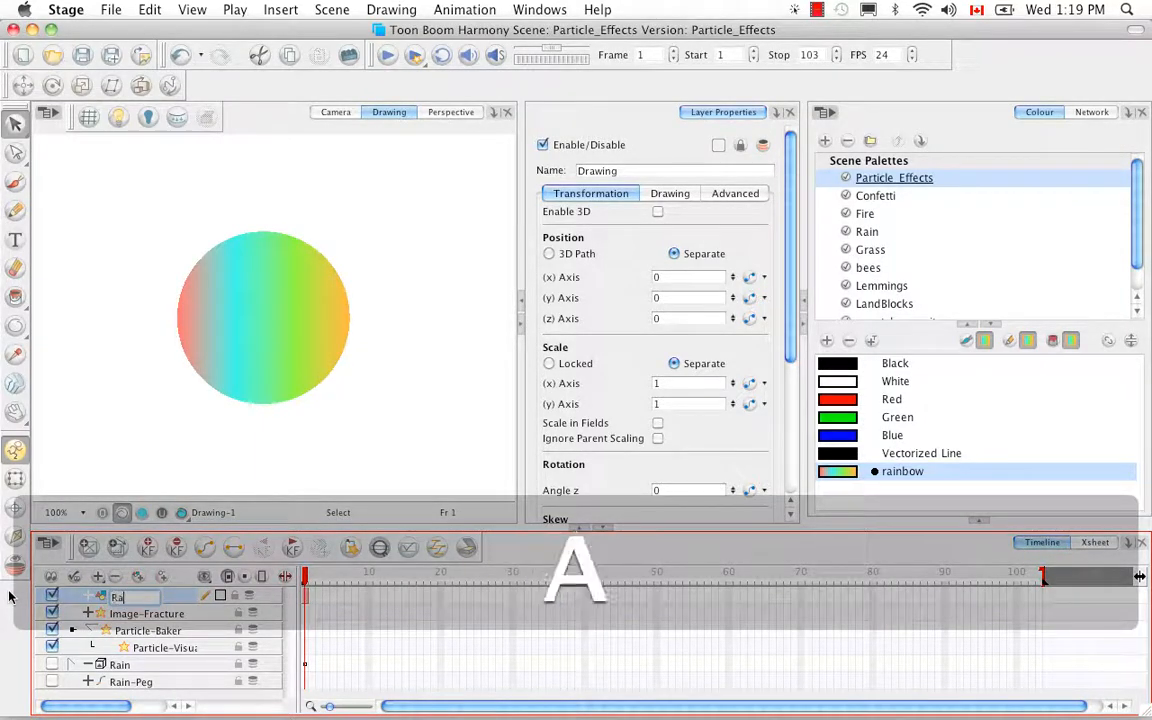
text(inbo)
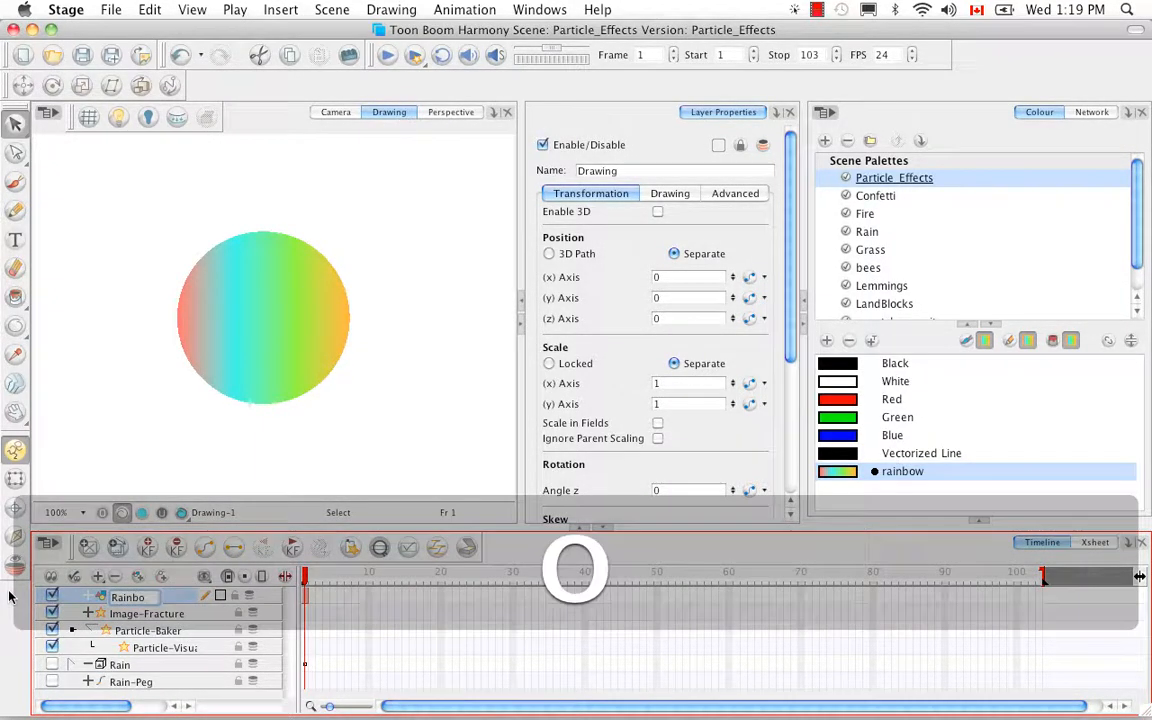
text(w_C)
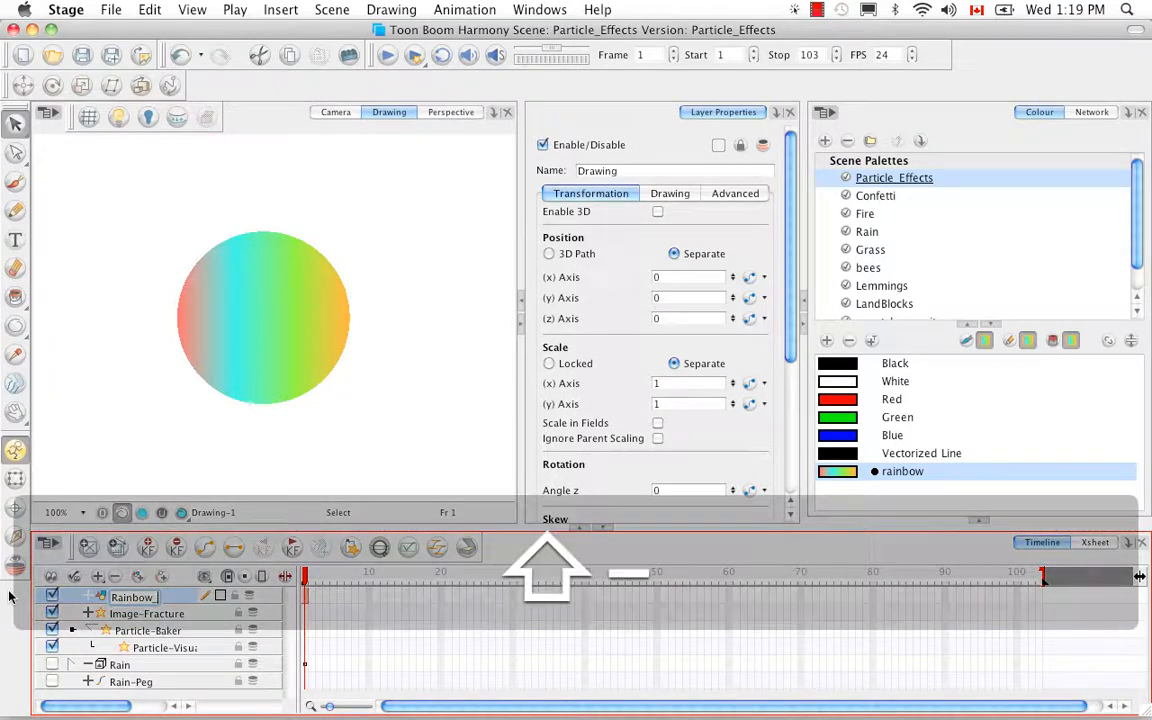
text(le)
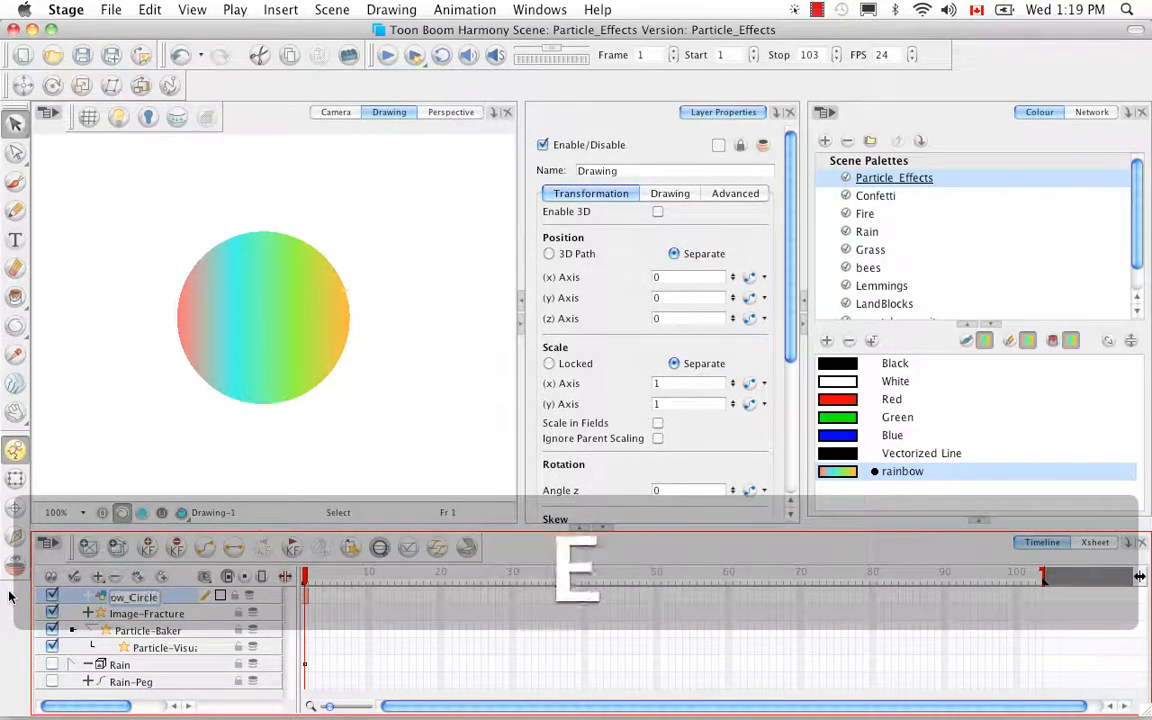
key(Return)
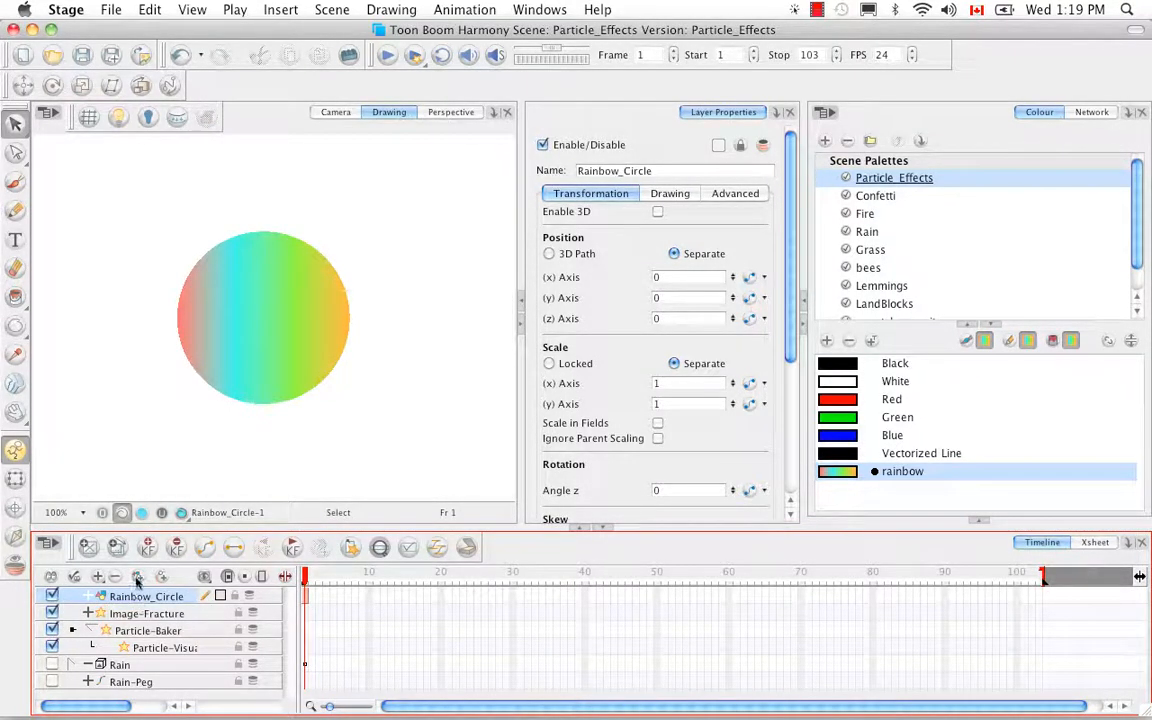
Add a new drawing layer above Rainbow_Circle and name it Matte.
click(139, 578)
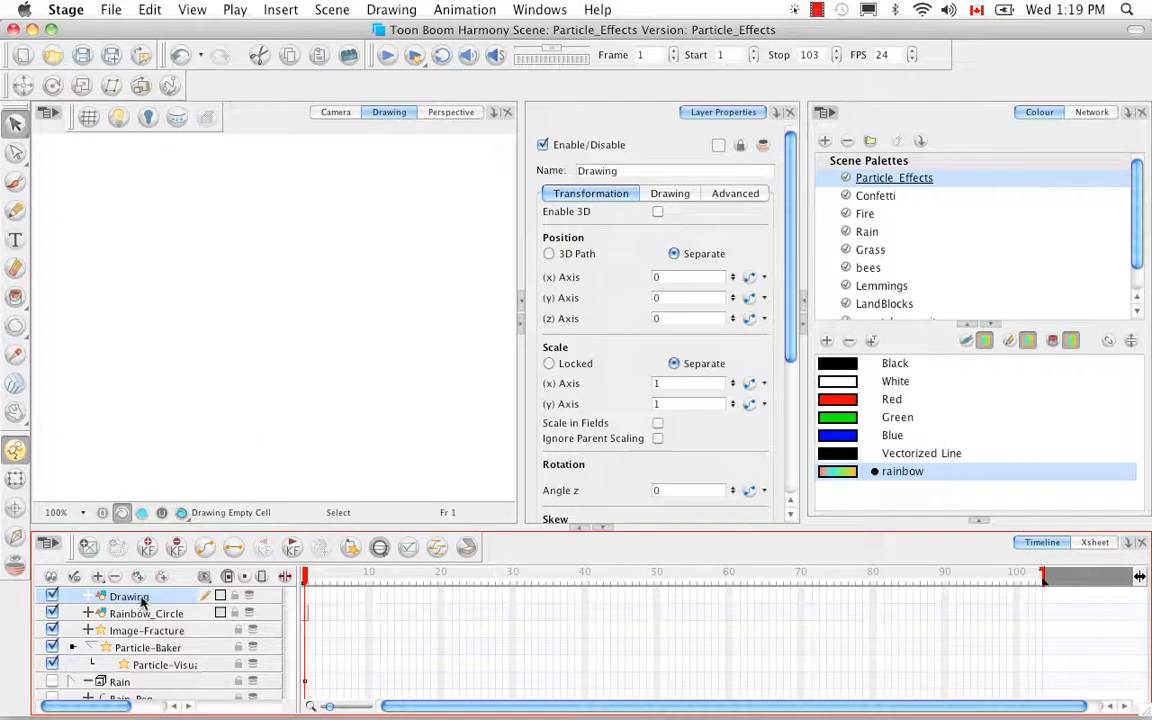
text(Matte)
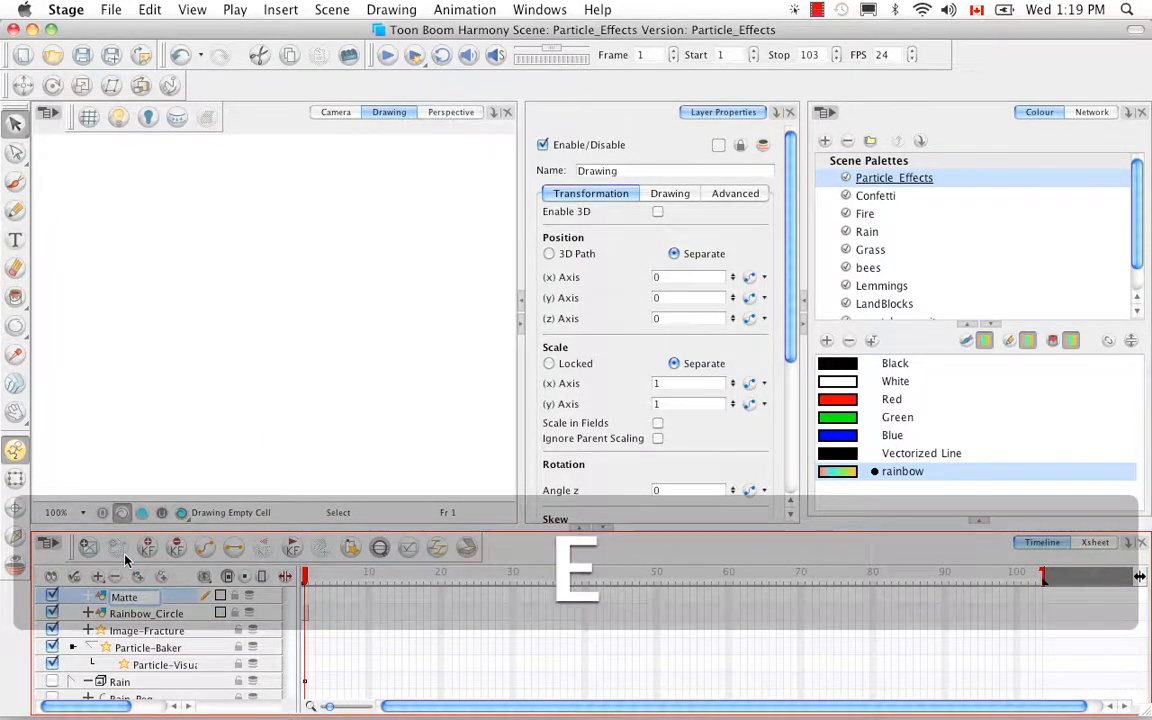
key(Return)
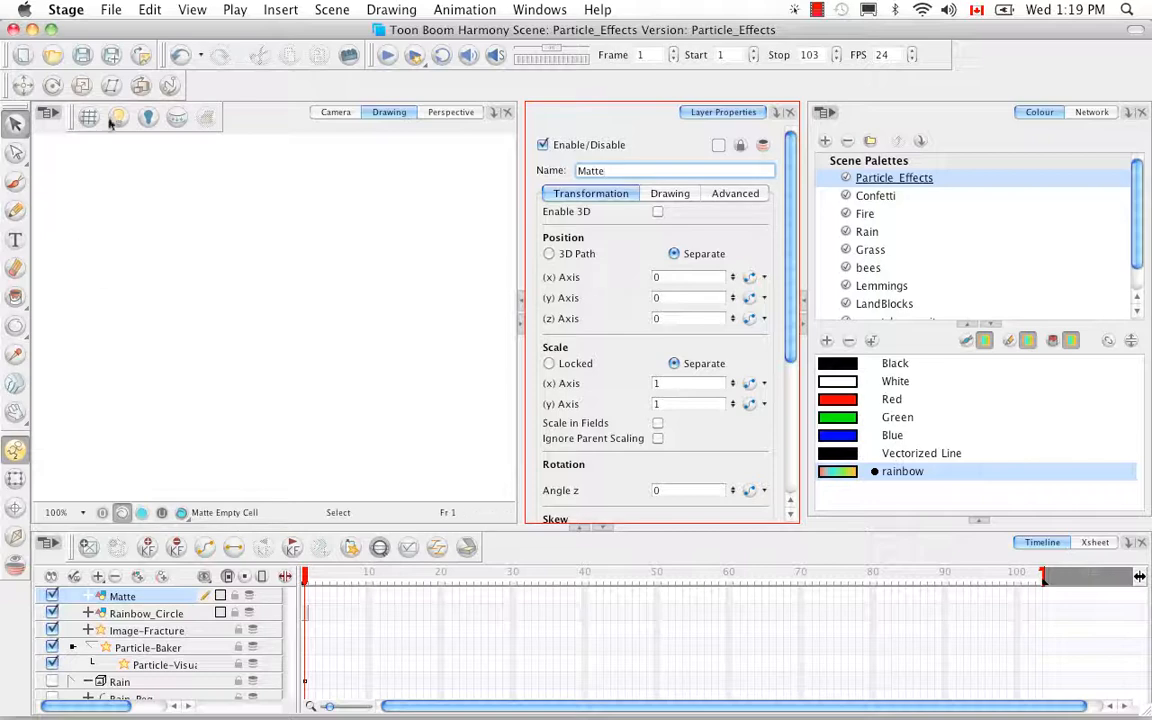
Turn on the light table for the Matte drawing and ready the Pencil tool with the Black colour.
click(116, 118)
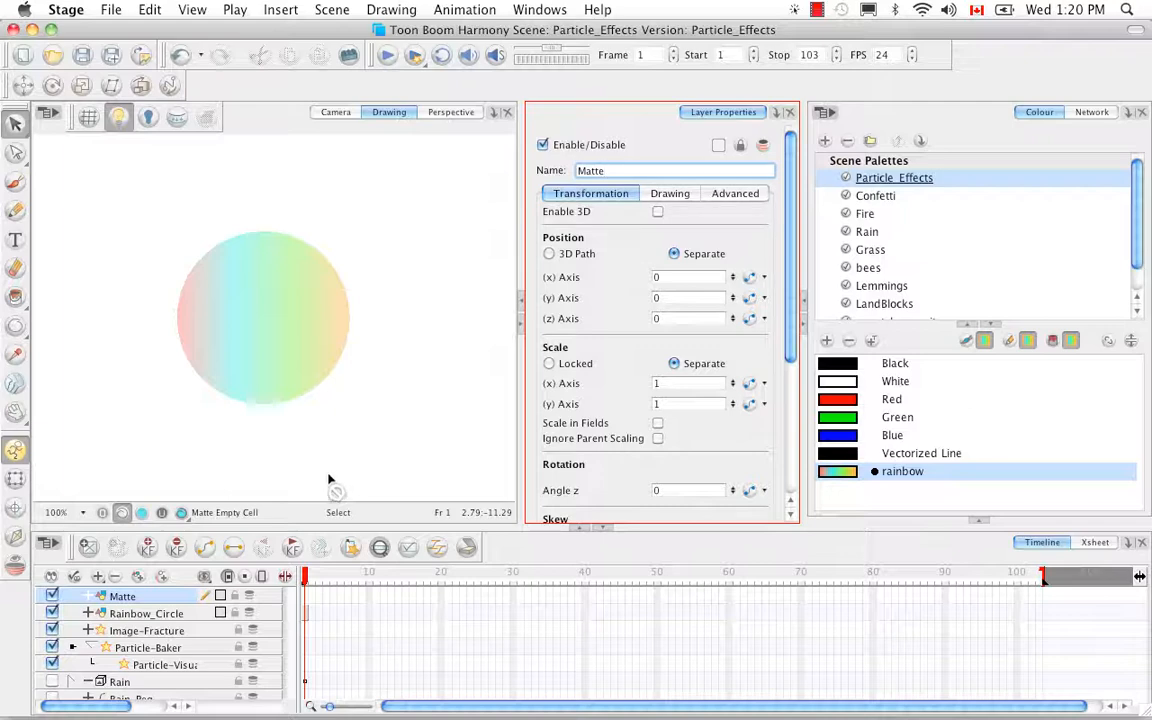
key(2)
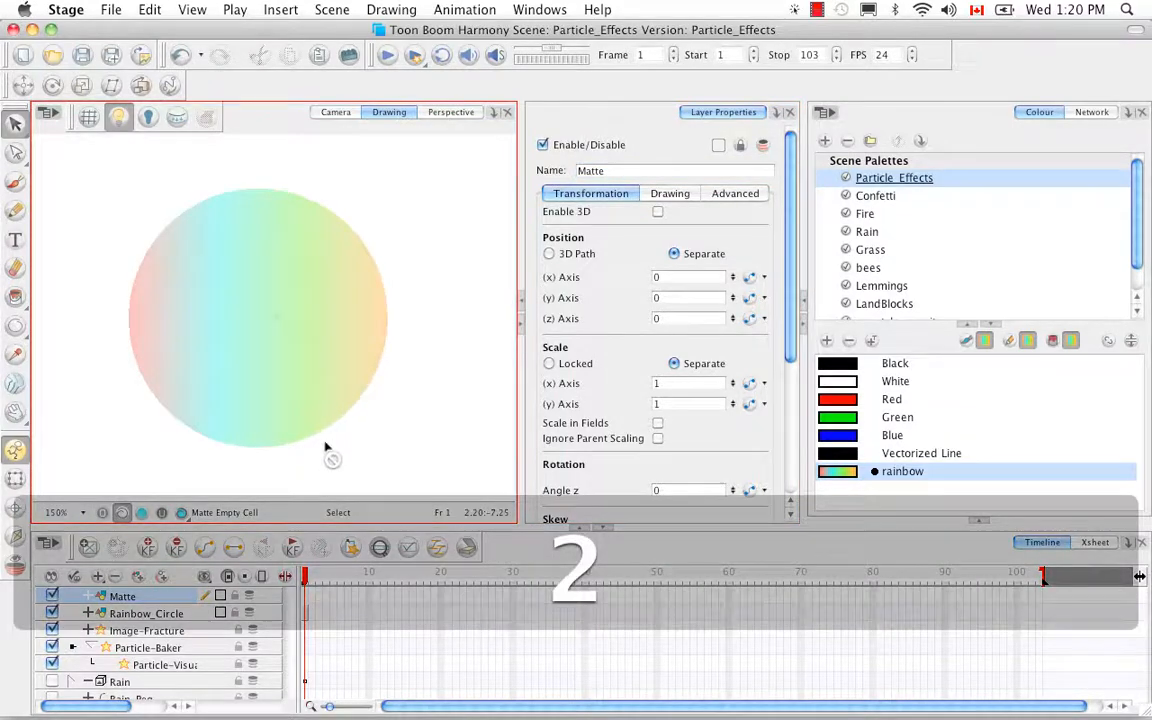
click(20, 213)
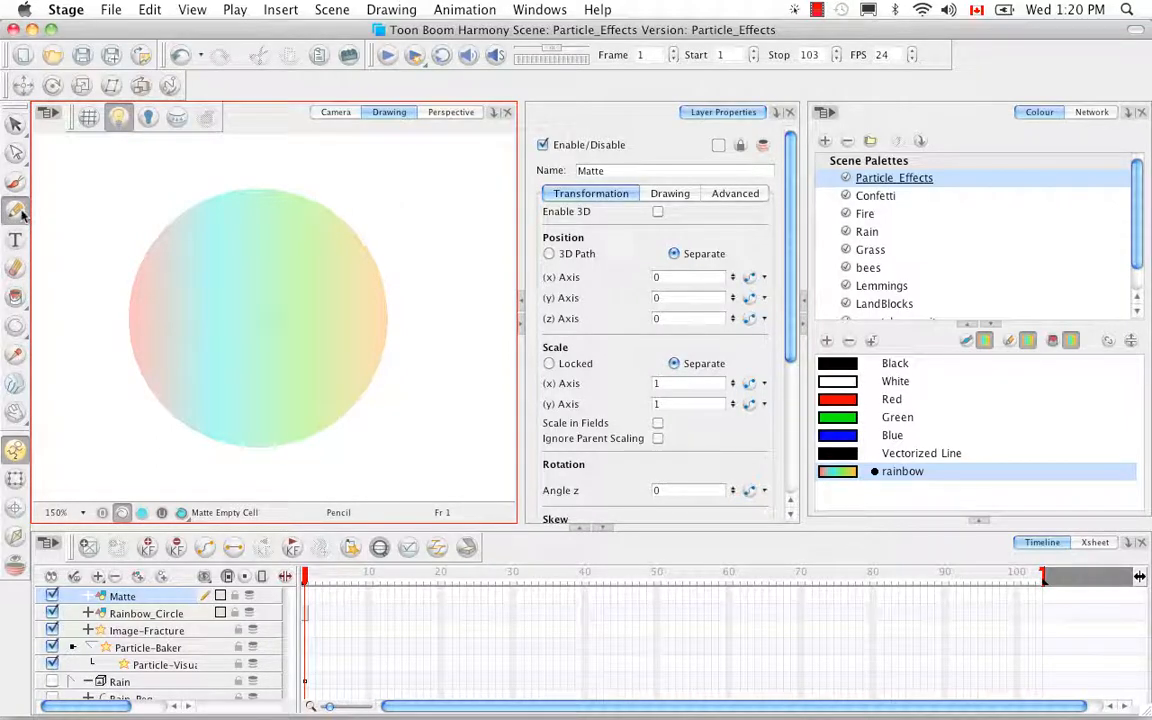
click(979, 521)
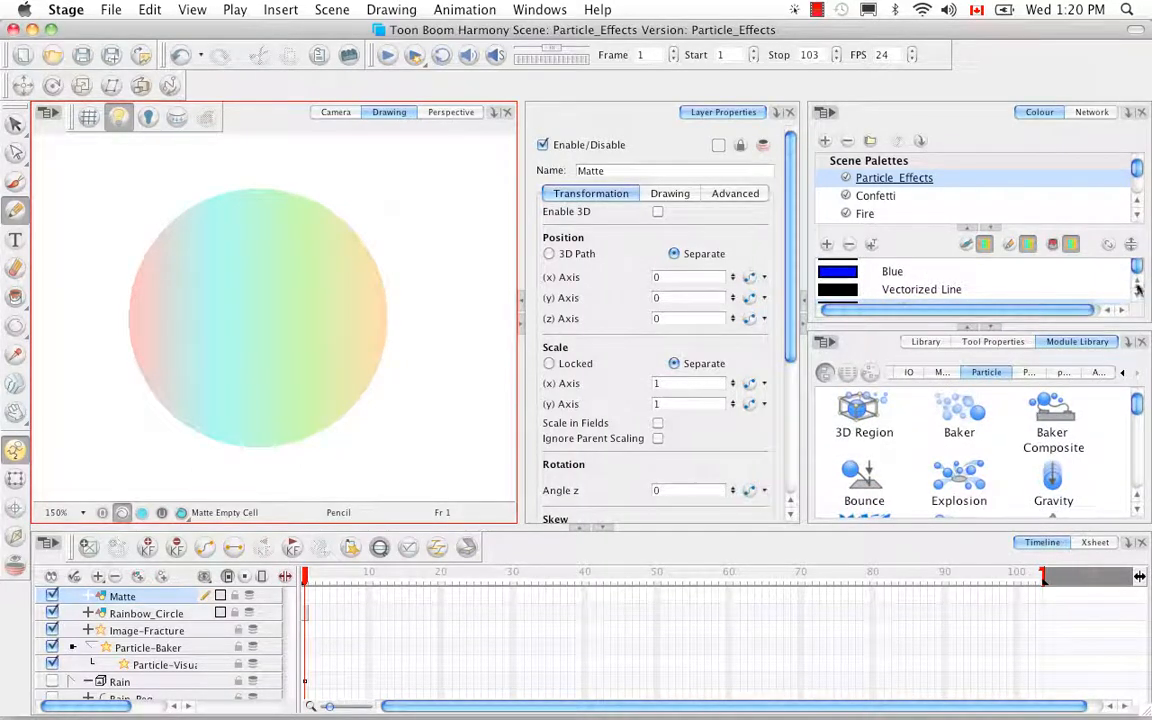
scroll(1137, 289, up, 3)
click(842, 273)
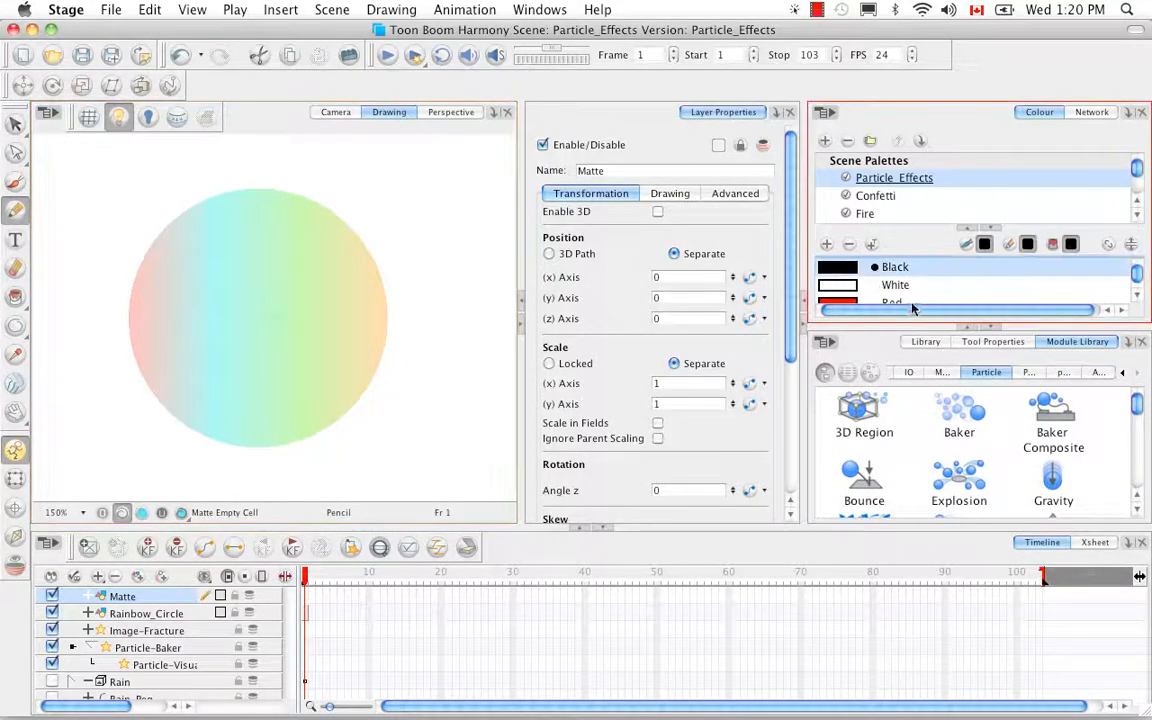
click(990, 342)
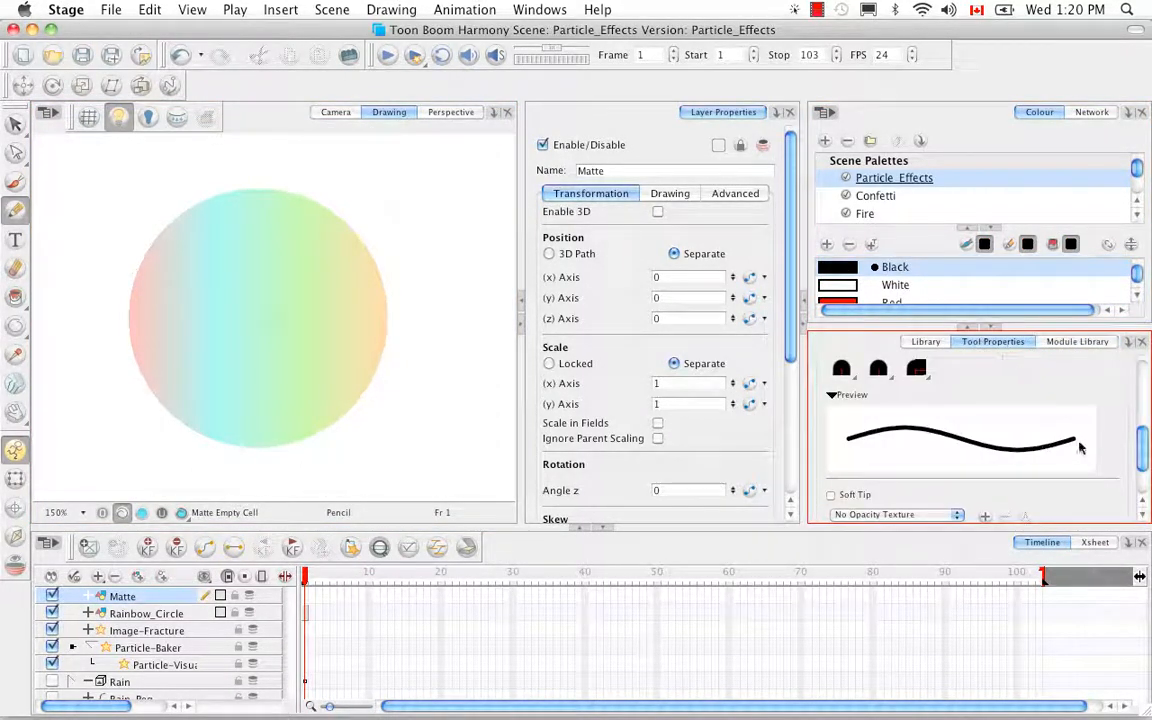
mouse_move(1146, 450)
mouse_down()
mouse_move(1144, 419)
mouse_move(1146, 452)
mouse_up()
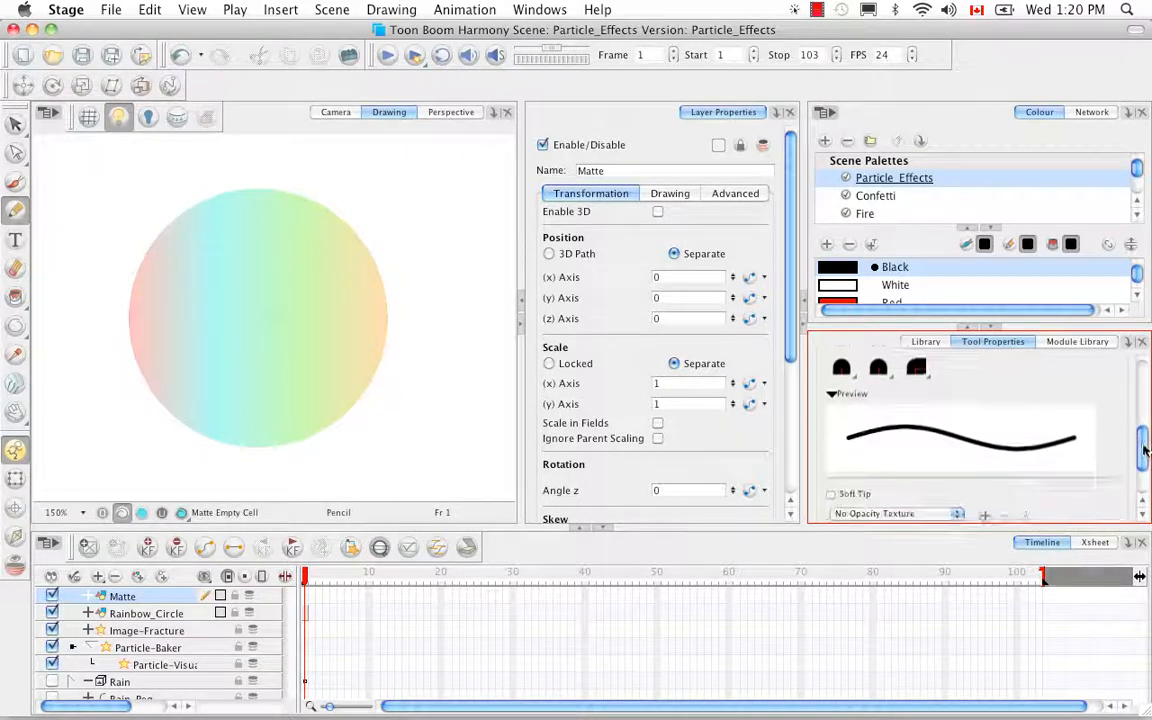
Draw jagged, branching black crack lines across the rainbow circle, extending the outer ends past its edge.
mouse_move(158, 208)
mouse_down()
mouse_move(210, 300)
mouse_move(231, 286)
mouse_move(275, 337)
mouse_move(280, 300)
mouse_move(400, 438)
mouse_up()
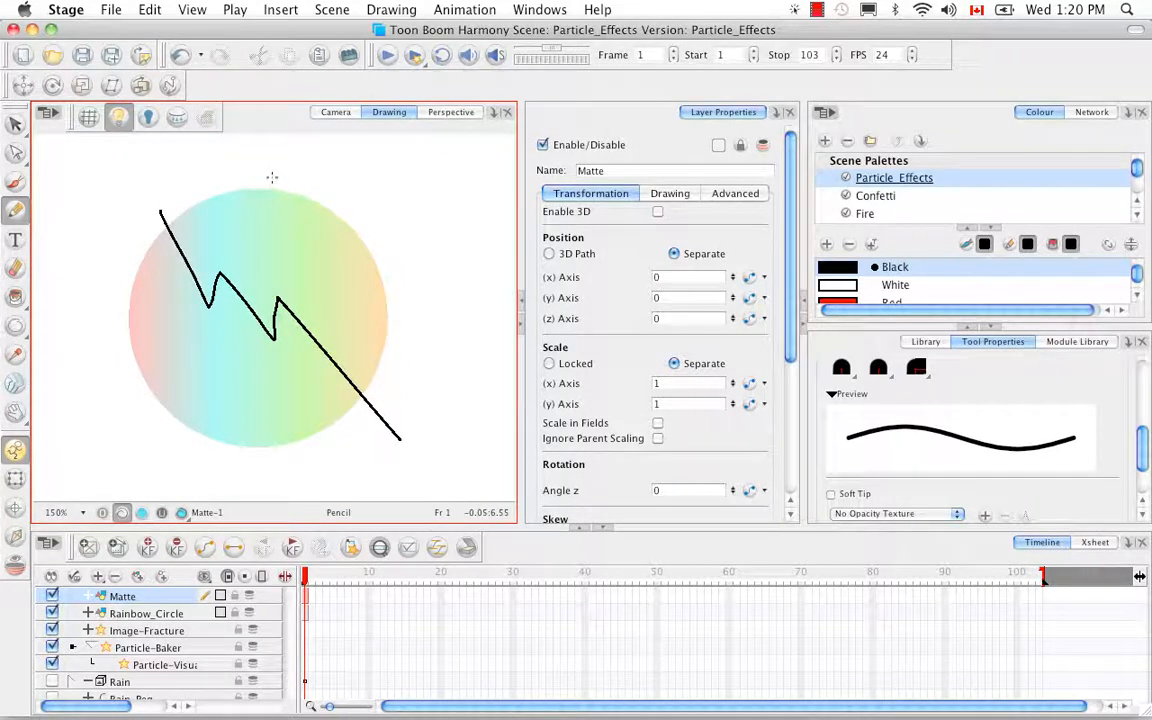
drag(265, 252, 266, 310)
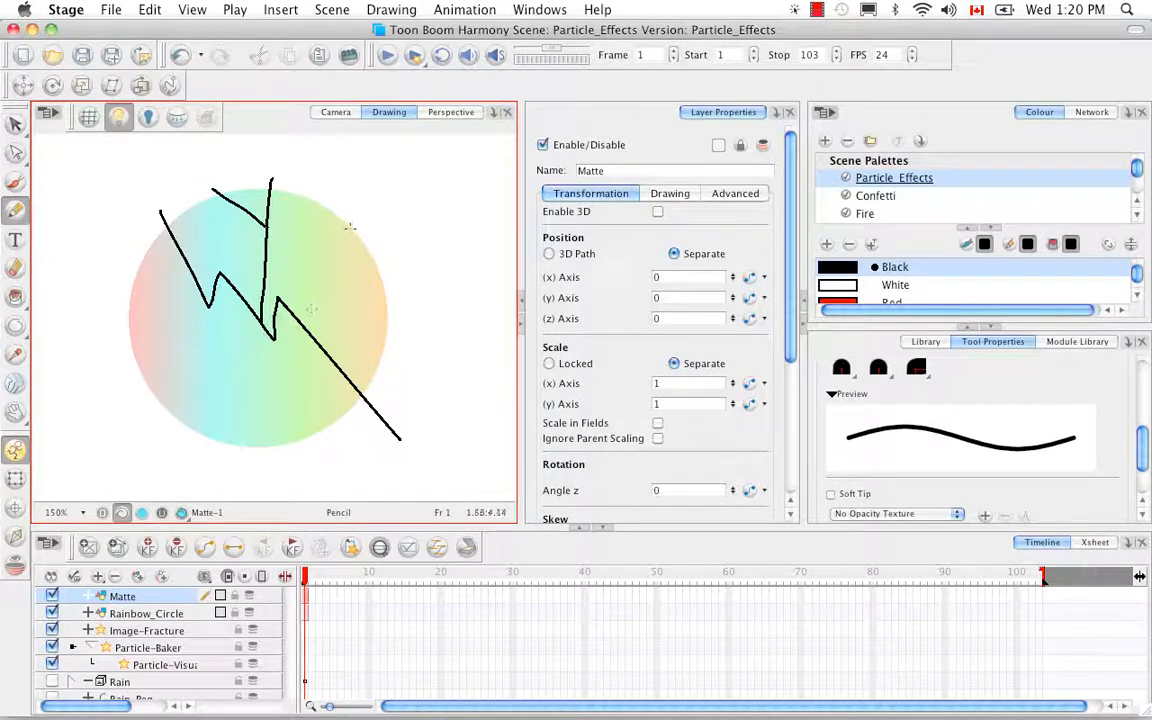
drag(355, 235, 355, 287)
drag(336, 352, 331, 358)
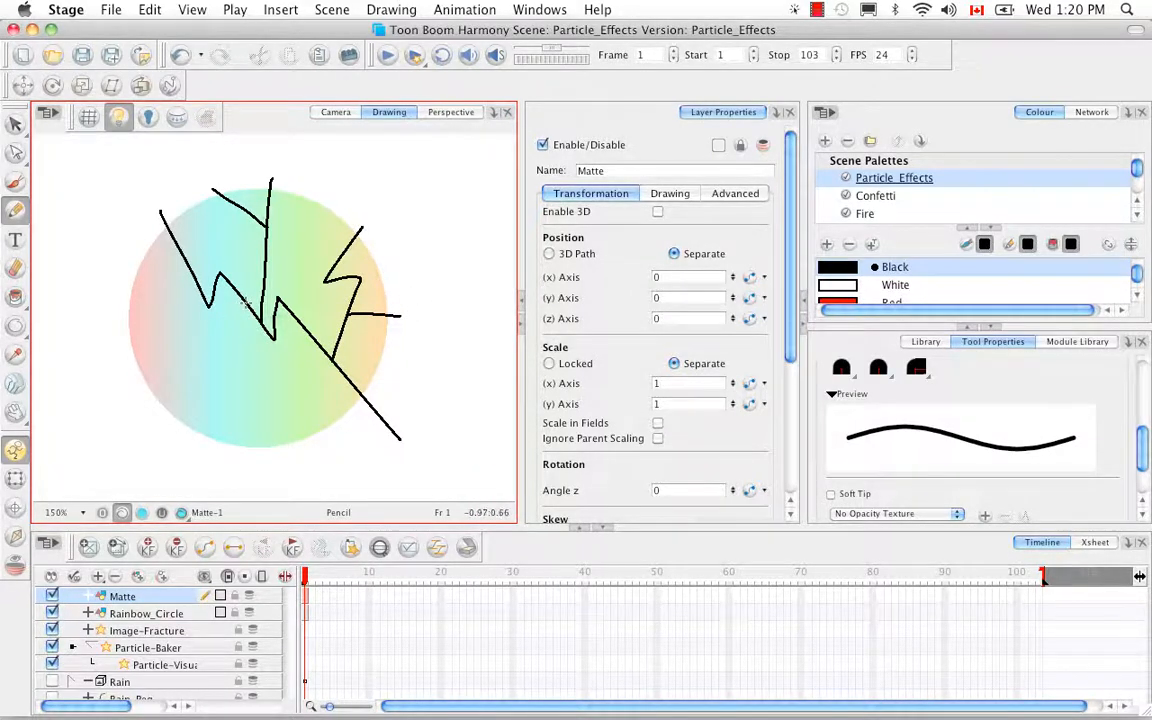
mouse_move(237, 388)
mouse_down()
mouse_move(205, 405)
mouse_move(201, 468)
mouse_up()
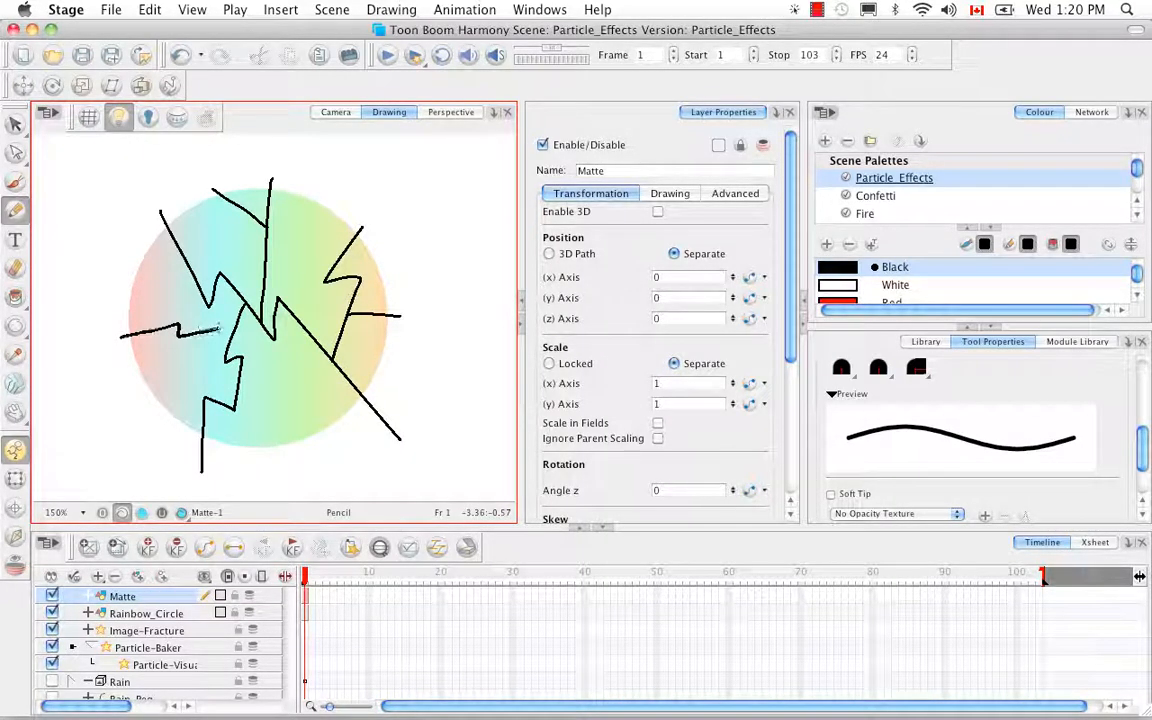
drag(218, 328, 240, 322)
mouse_move(308, 333)
mouse_down()
mouse_move(292, 368)
mouse_move(306, 413)
mouse_up()
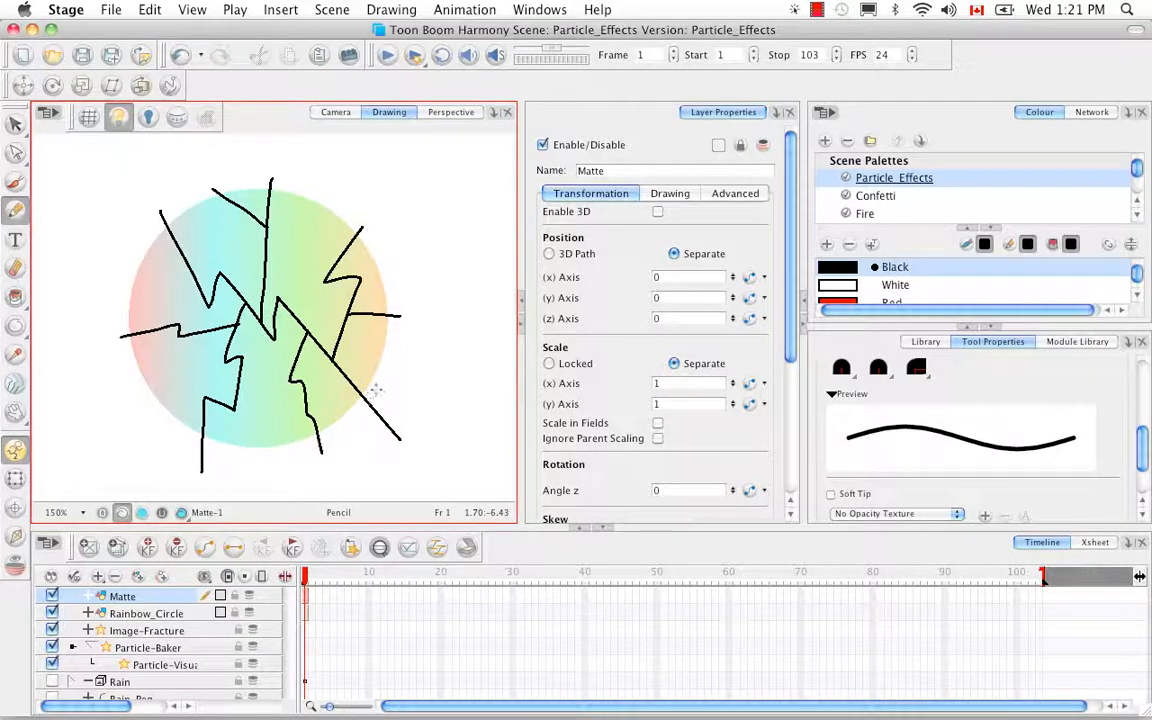
Draw a black circle slightly larger than the rainbow circle and centred on it, and flatten all the Matte strokes.
click(15, 325)
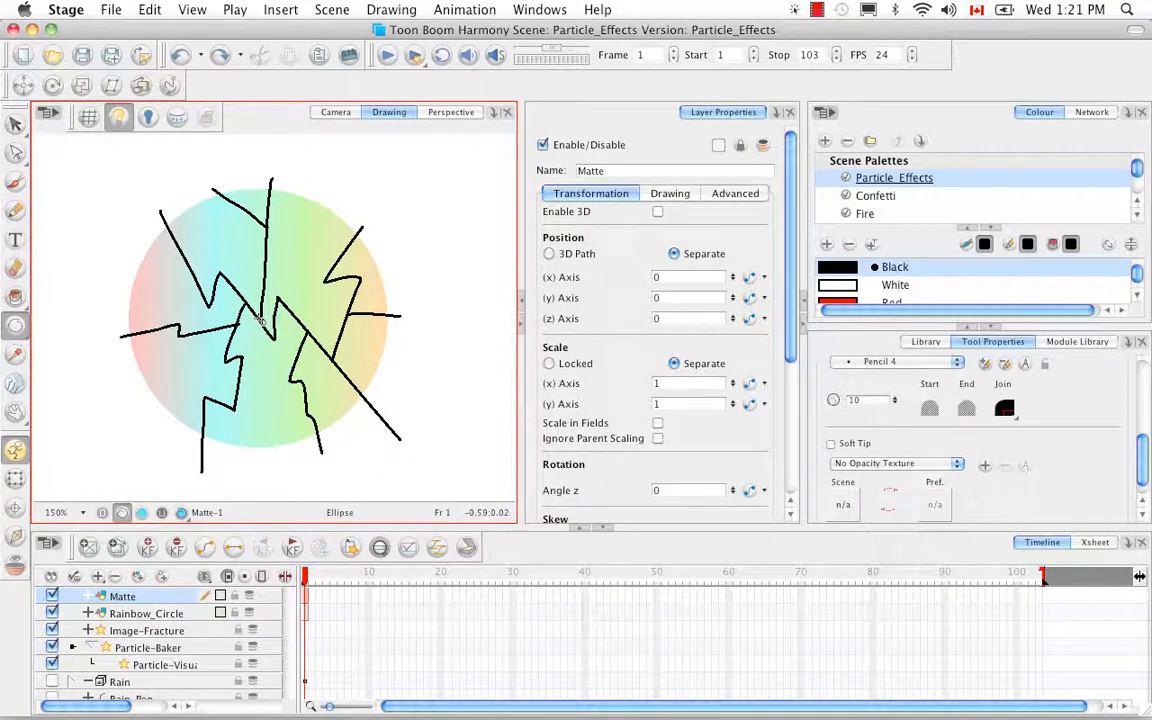
mouse_move(258, 318)
mouse_down()
mouse_move(399, 457)
mouse_move(404, 449)
mouse_up()
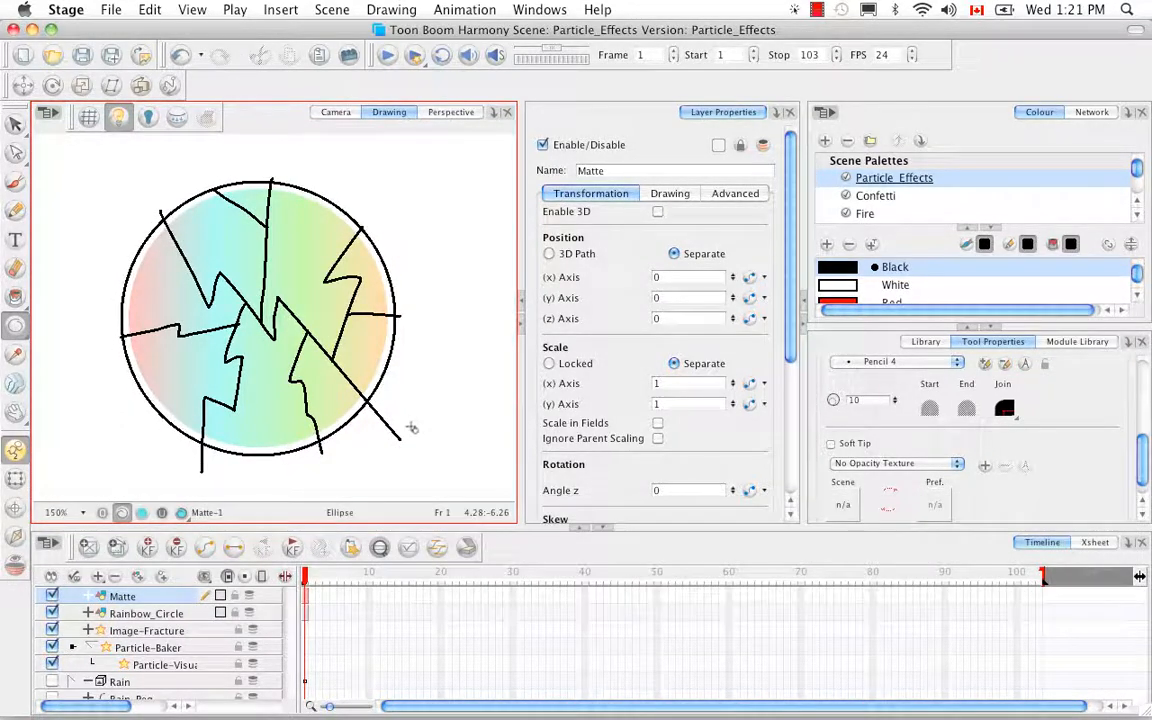
click(15, 123)
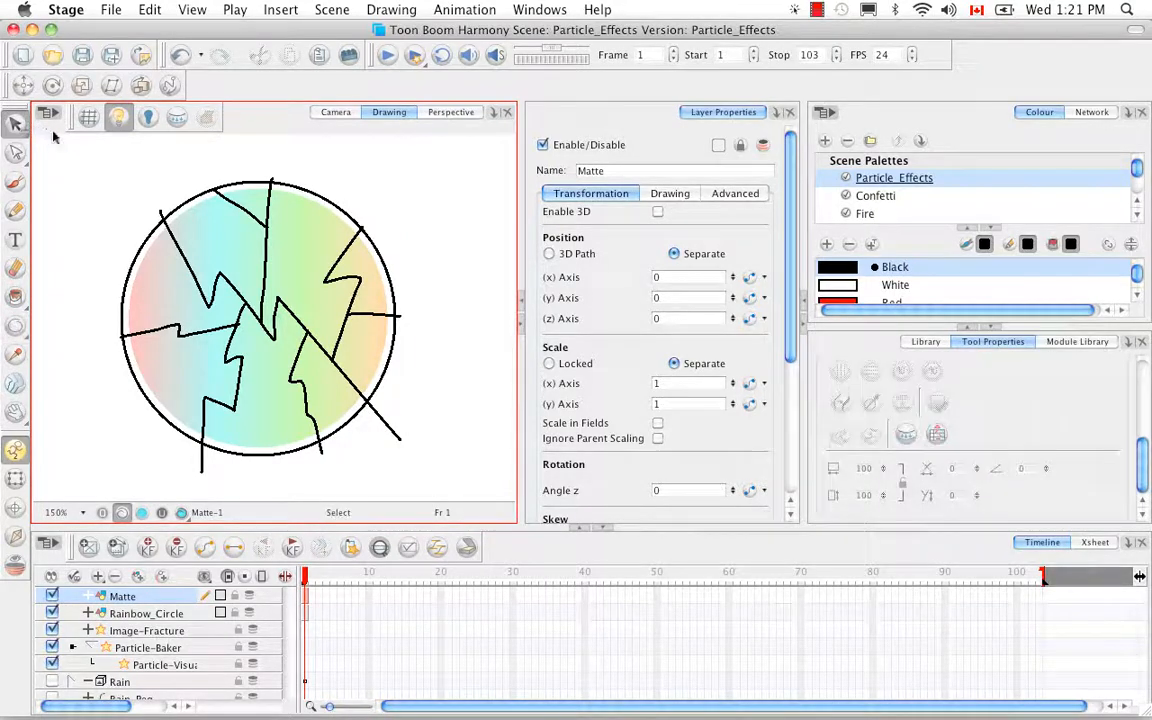
mouse_move(258, 153)
mouse_down()
mouse_move(131, 184)
mouse_move(125, 497)
mouse_move(485, 330)
mouse_move(190, 175)
mouse_move(215, 150)
mouse_up()
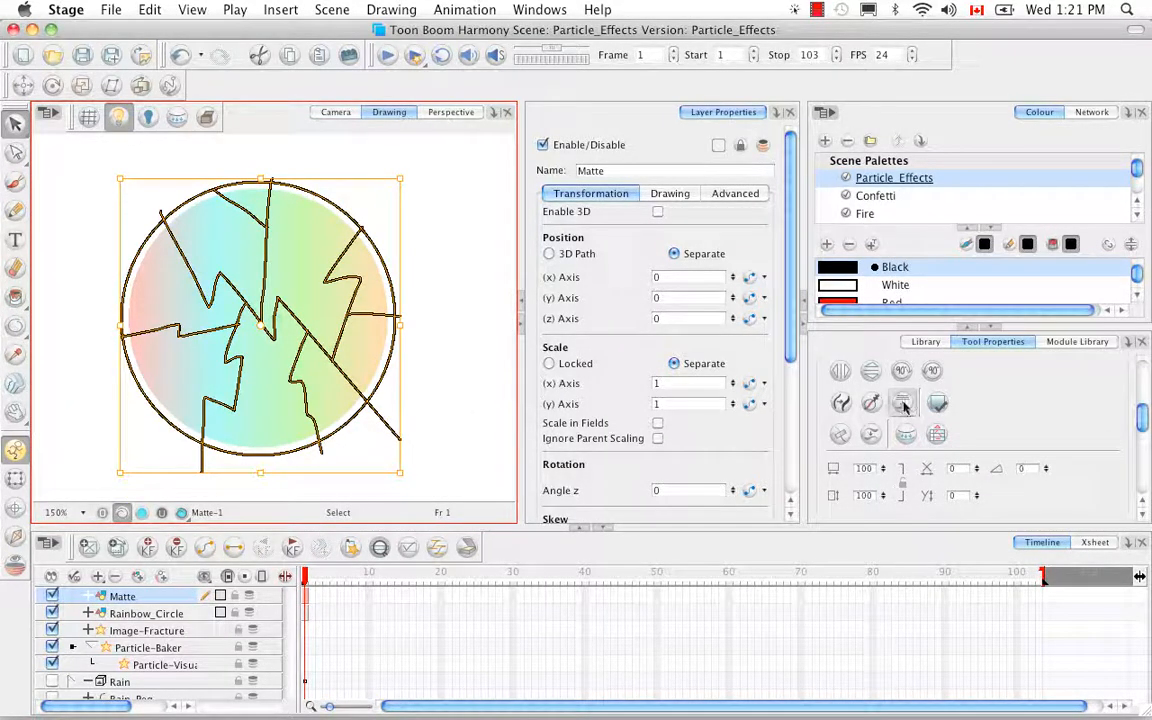
click(378, 225)
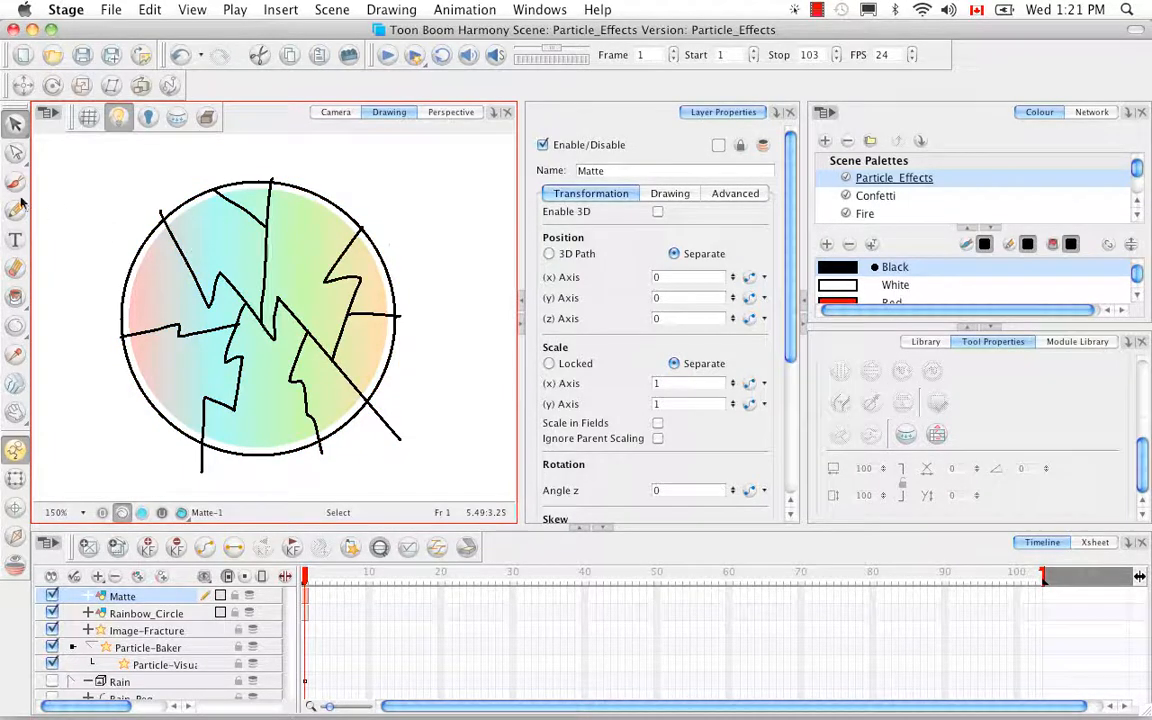
Cut off and delete the crack line ends sticking out past the black circle's upper edge with the Cutter.
drag(23, 130, 60, 150)
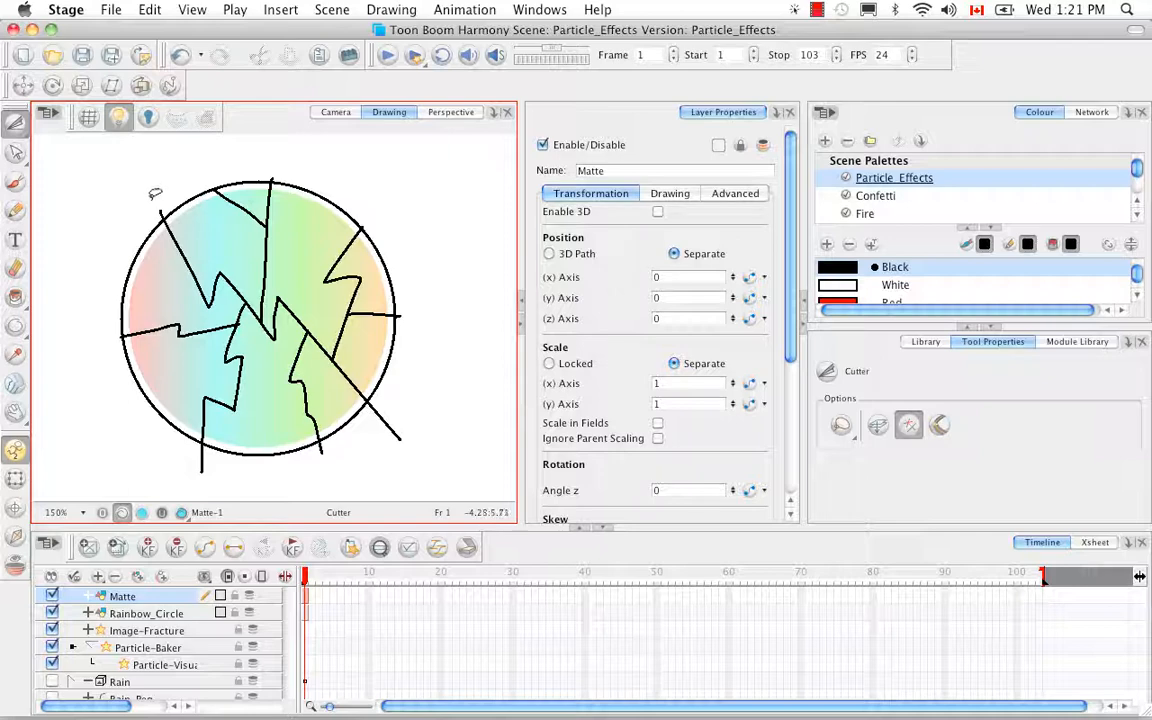
click(269, 178)
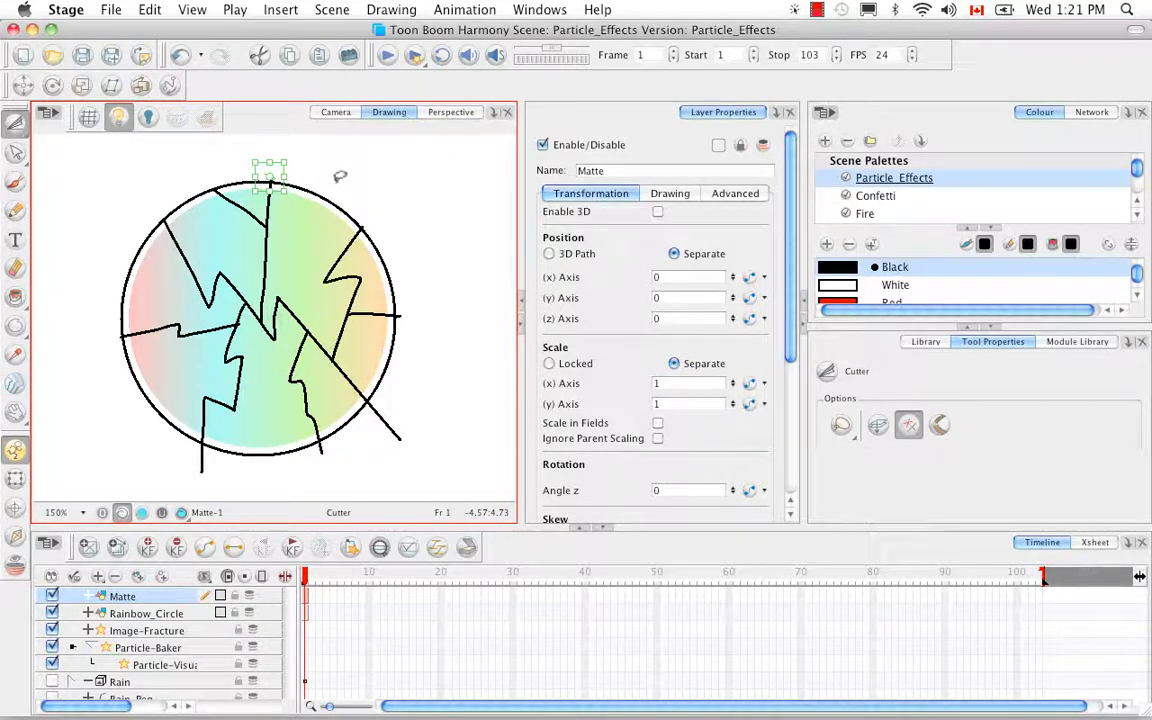
key(BackSpace)
key(2)
key(2)
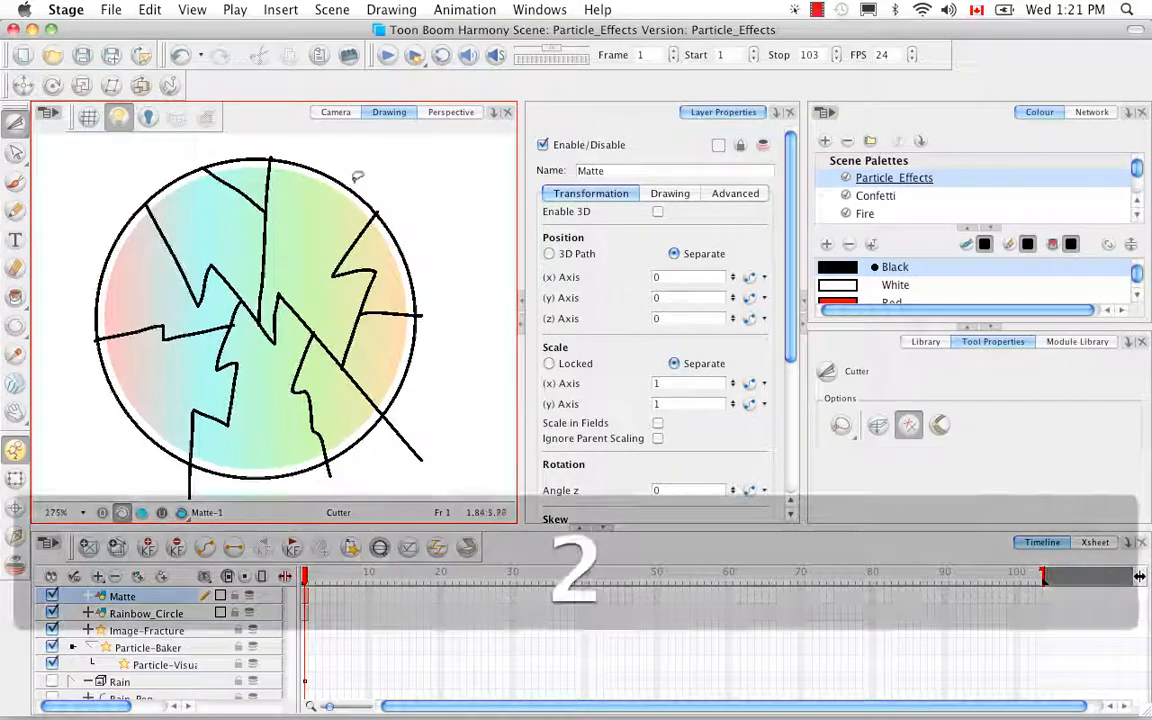
key(space)
drag(316, 180, 320, 283)
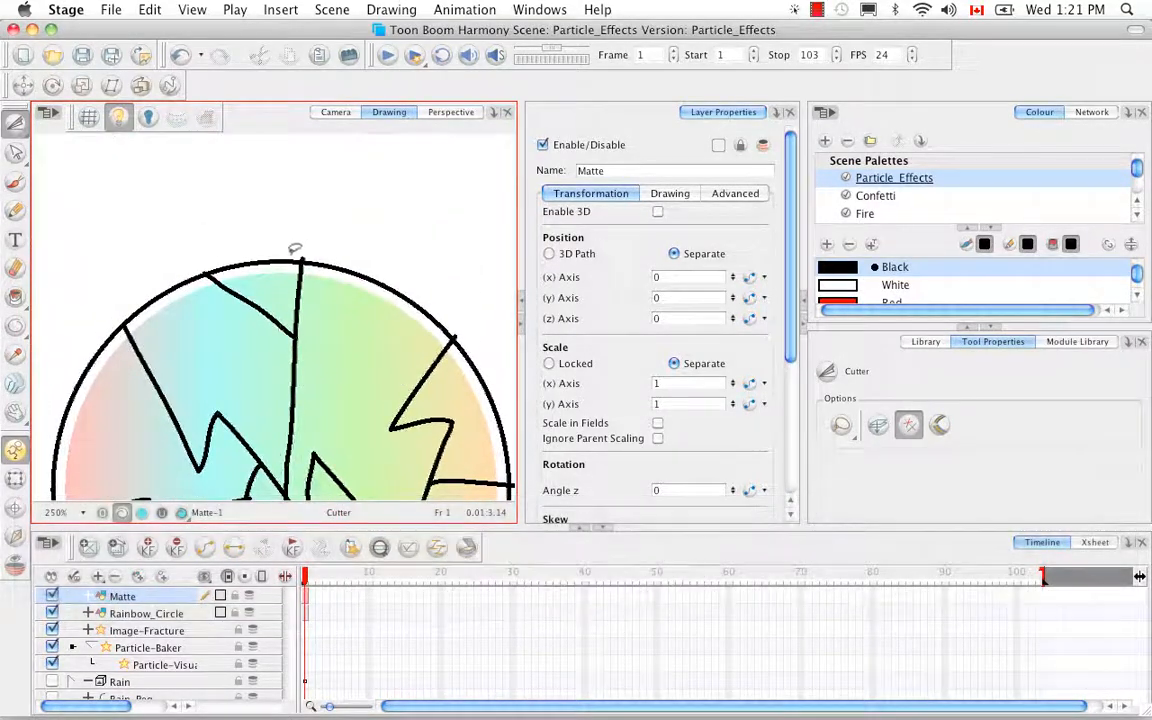
click(304, 259)
key(BackSpace)
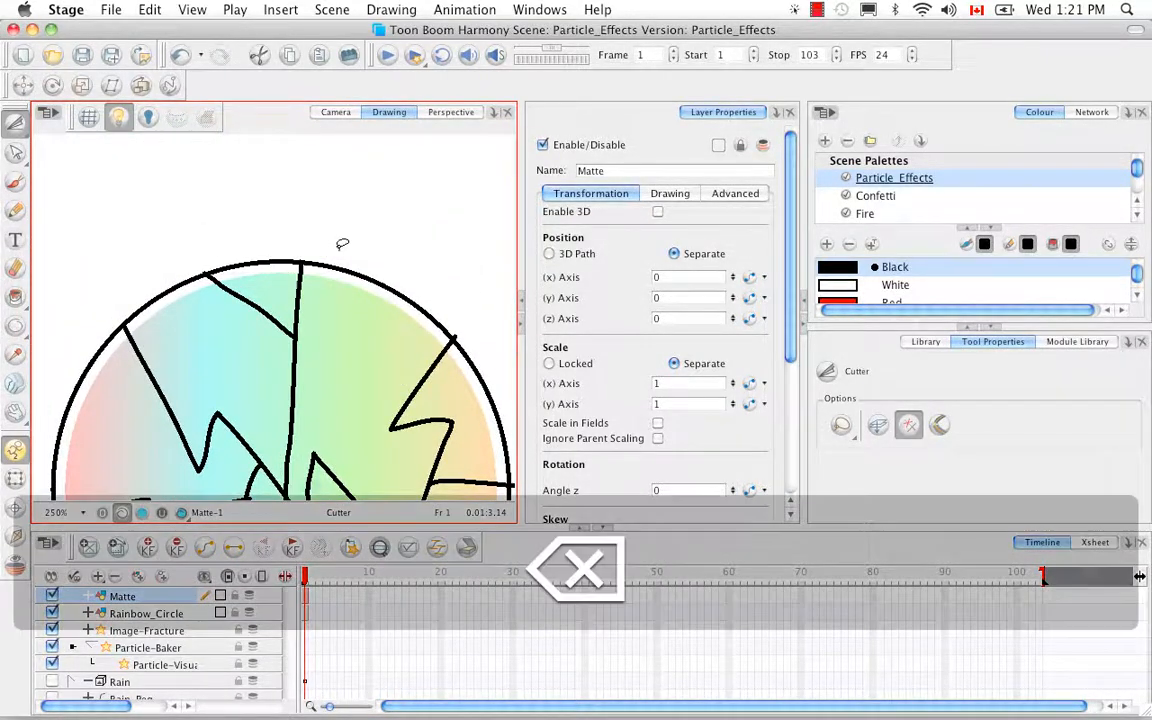
Cut off and delete the upper-right crack's end protruding beyond the black circle.
key(space)
drag(393, 329, 375, 265)
key(2)
key(2)
key(2)
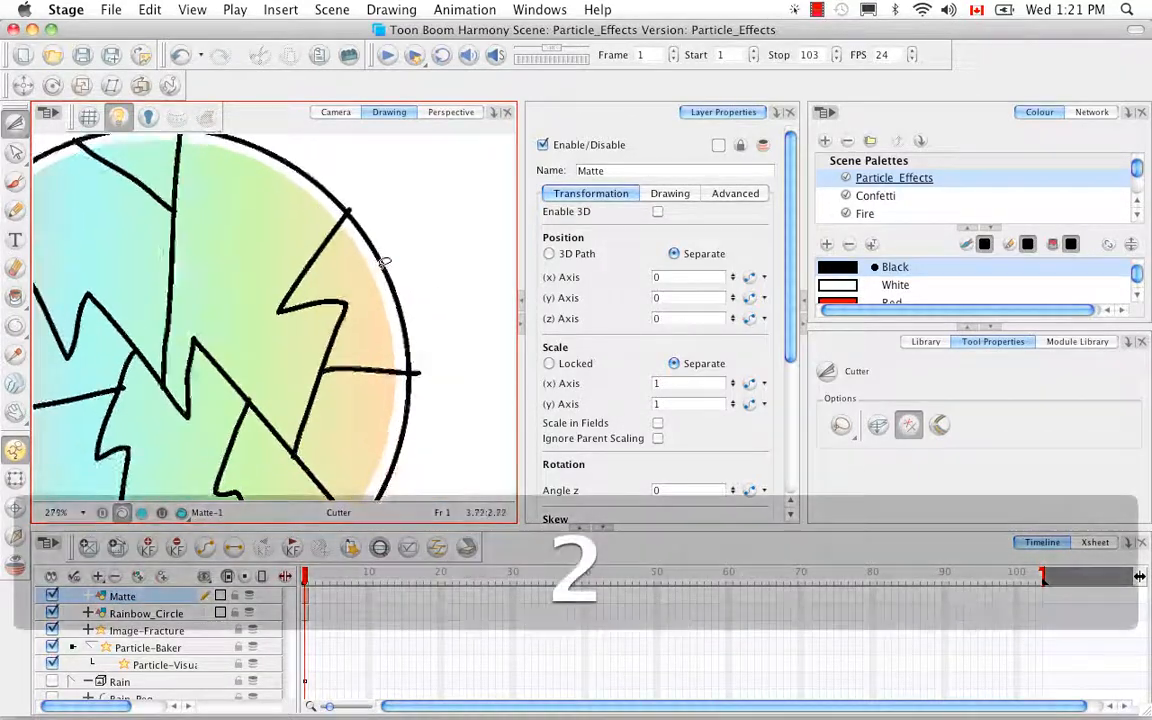
key(space)
drag(358, 307, 281, 415)
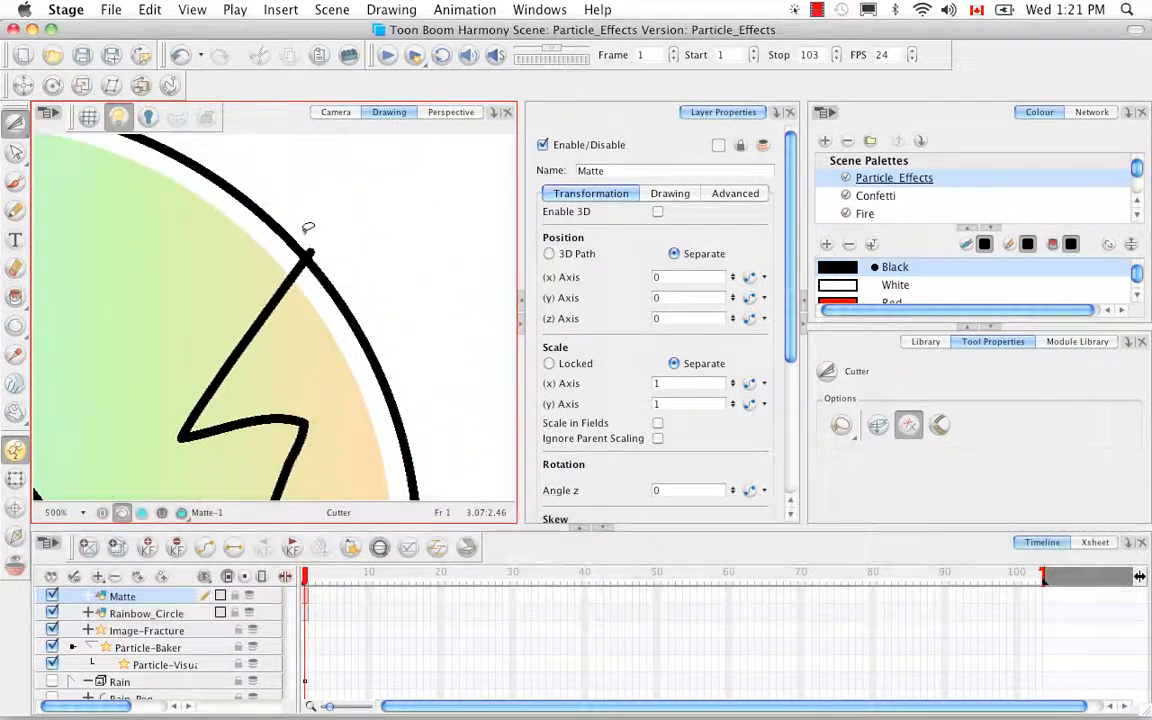
drag(320, 260, 312, 244)
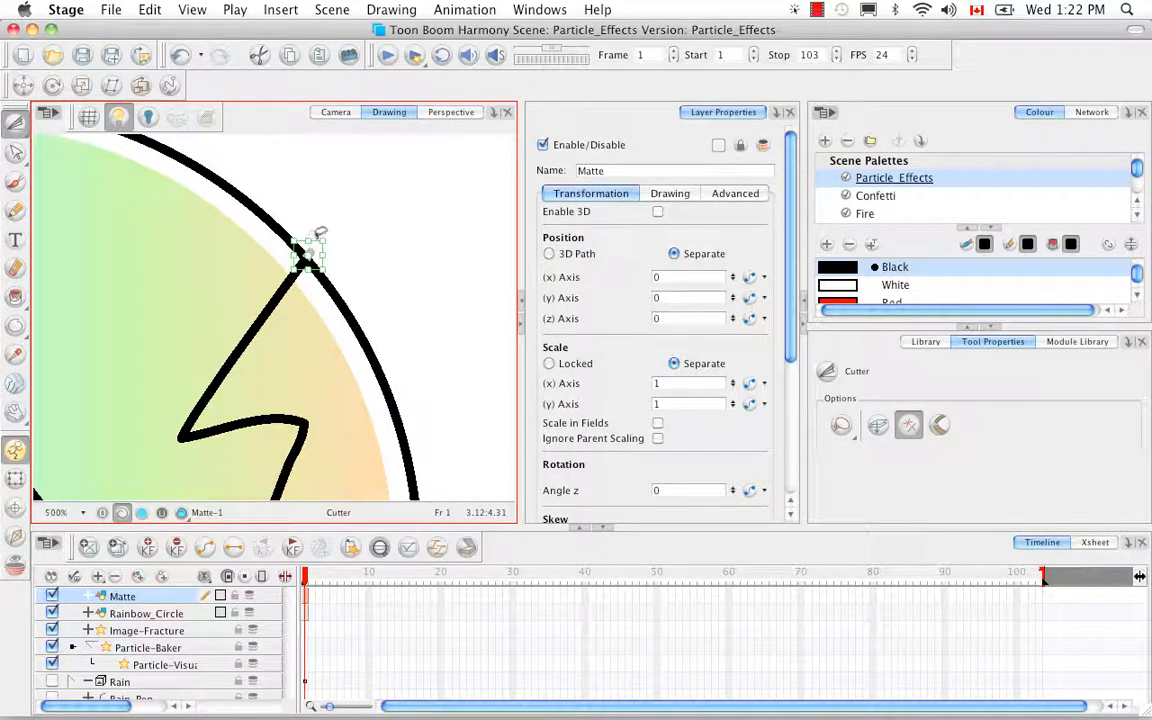
key(BackSpace)
Trim the right-hand crack's protruding end and delete the leftover bit of the lower-right crack outside the circle.
key(space)
drag(378, 352, 347, 257)
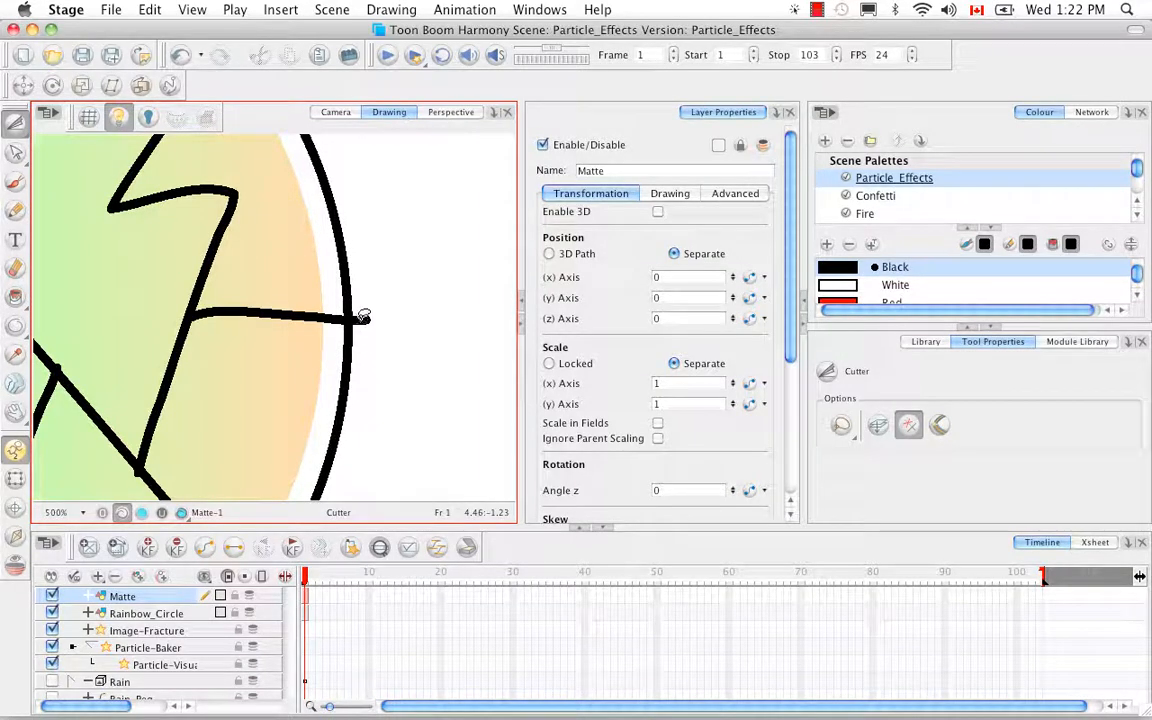
drag(362, 316, 382, 305)
key(BackSpace)
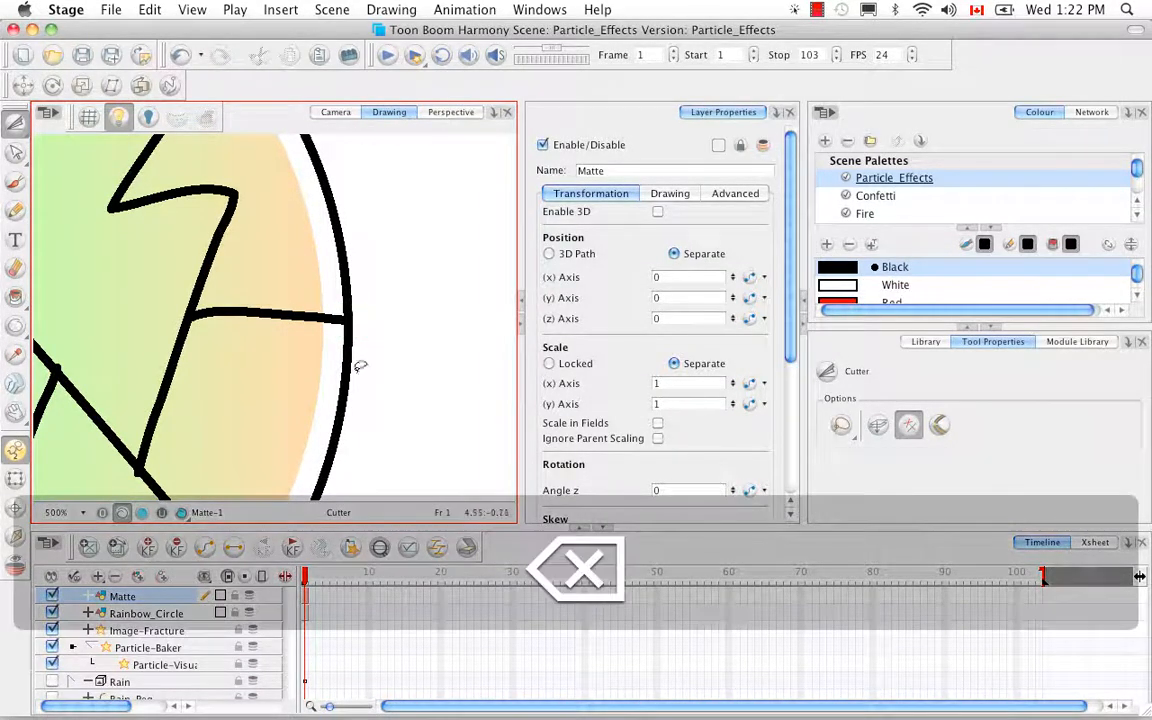
key(space)
mouse_move(358, 363)
mouse_down()
mouse_move(350, 316)
mouse_move(432, 285)
mouse_up()
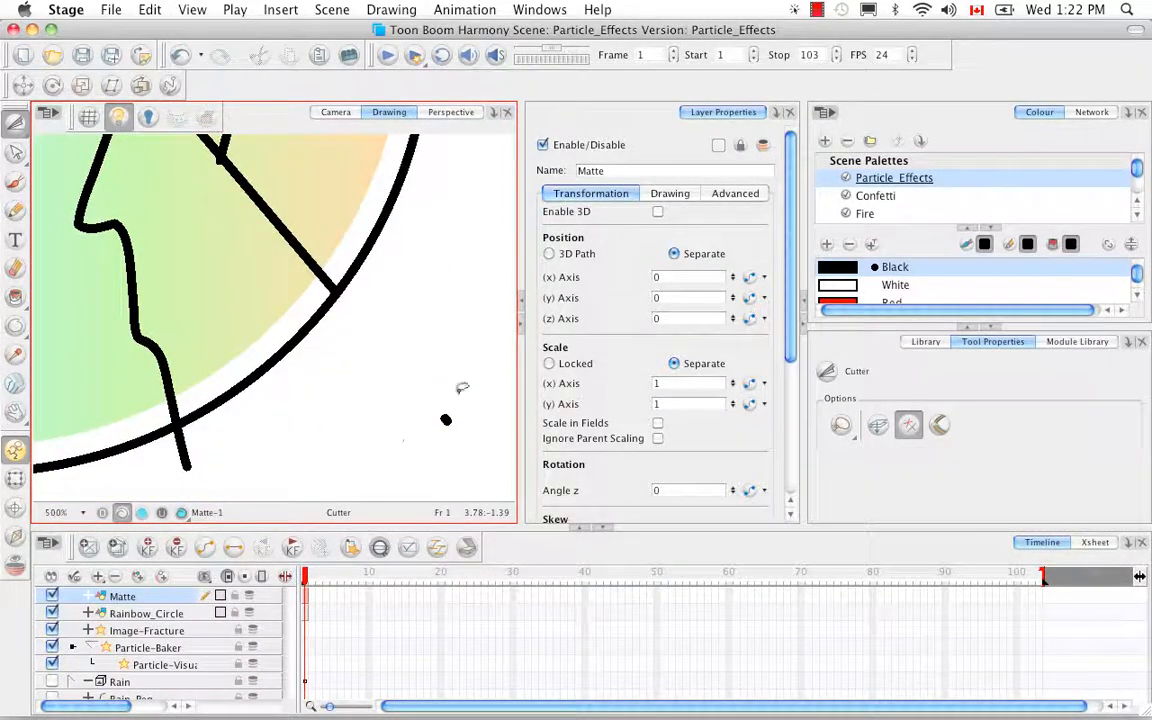
mouse_move(462, 388)
mouse_down()
mouse_move(430, 356)
mouse_move(455, 400)
mouse_up()
key(BackSpace)
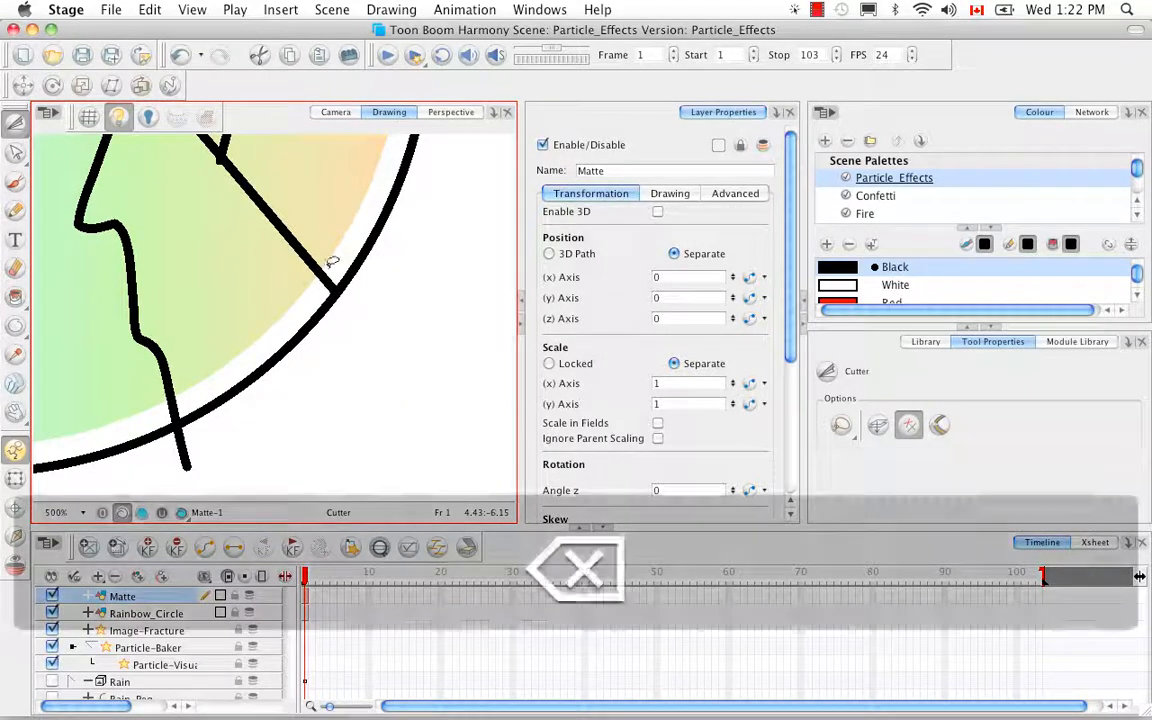
Trim the remaining crack ends that stick out along the circle's lower and left edges up to the upper-left branch.
key(space)
mouse_move(332, 262)
mouse_down()
mouse_move(275, 404)
mouse_move(134, 406)
mouse_move(162, 388)
mouse_move(273, 443)
mouse_move(159, 303)
mouse_move(168, 392)
mouse_move(231, 278)
mouse_move(108, 177)
mouse_move(219, 285)
mouse_move(131, 187)
mouse_up()
key(space)
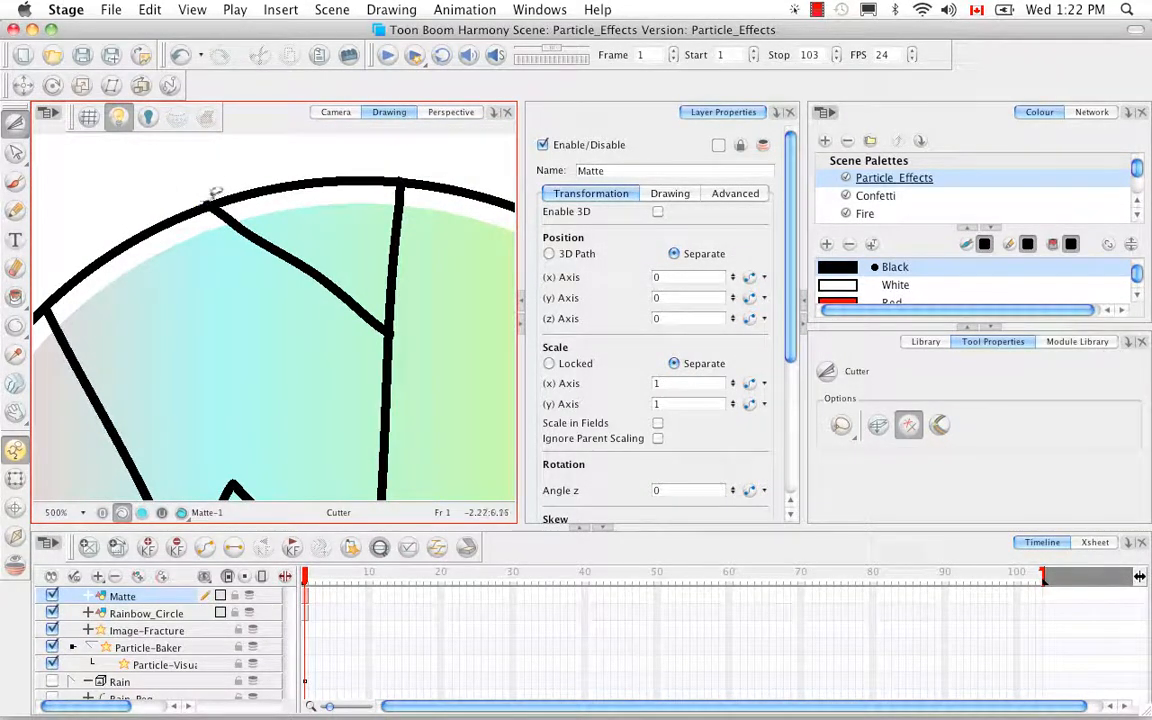
drag(211, 198, 209, 184)
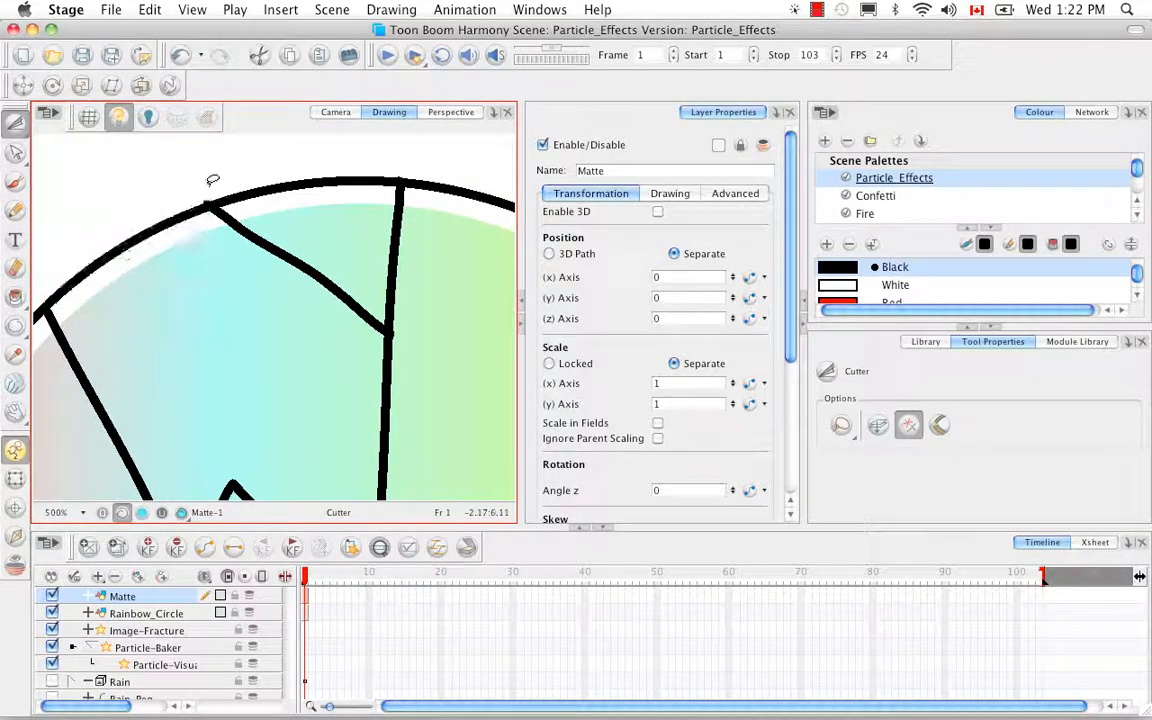
Delete the extra contour points on the upper branch and the long vertical crack to straighten them, using the Contour Editor.
click(16, 152)
drag(283, 244, 347, 213)
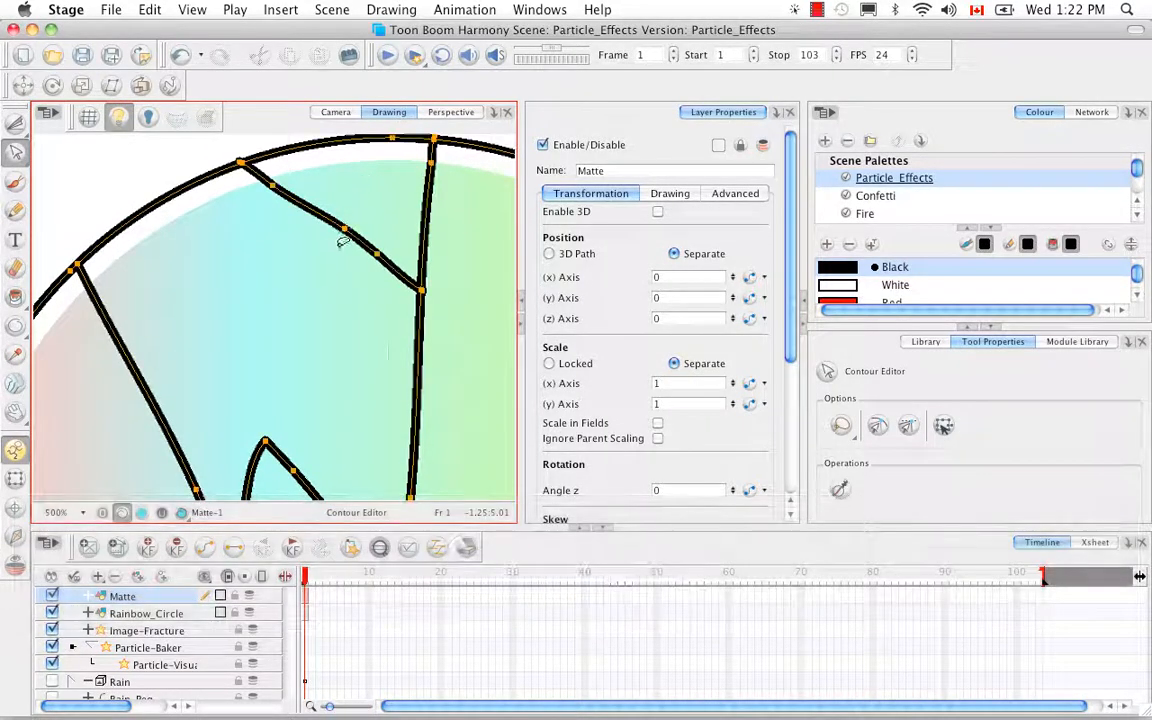
click(348, 230)
key(BackSpace)
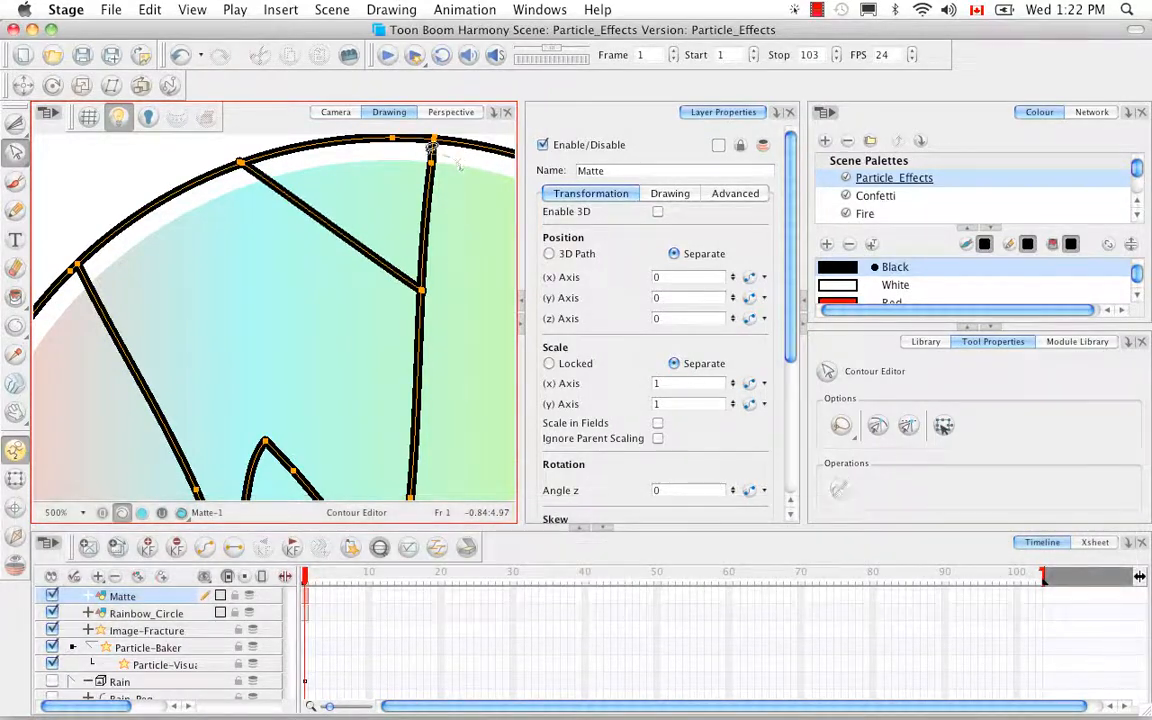
mouse_move(399, 396)
mouse_down()
mouse_move(431, 260)
mouse_move(399, 356)
mouse_move(424, 302)
mouse_up()
key(BackSpace)
Remove the extra contour points from the central zigzag's short steep segment and the diagonal beside it.
key(space)
mouse_move(452, 390)
mouse_down()
mouse_move(392, 346)
mouse_move(402, 327)
mouse_up()
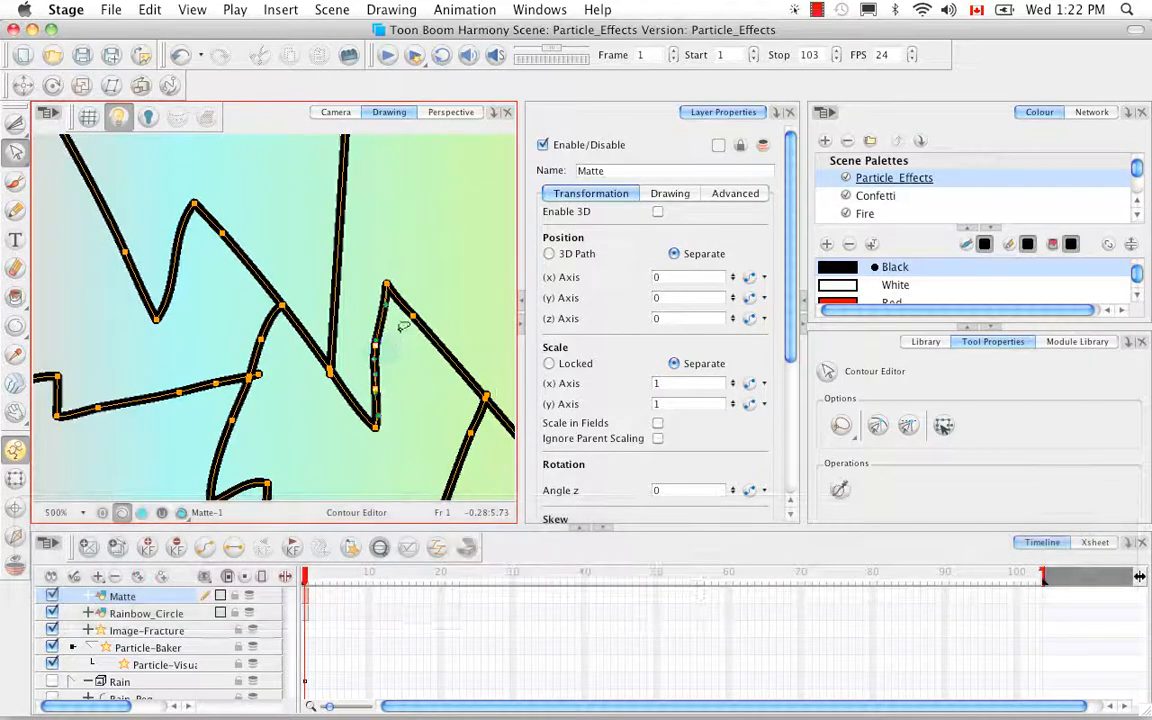
key(BackSpace)
drag(447, 293, 451, 302)
key(BackSpace)
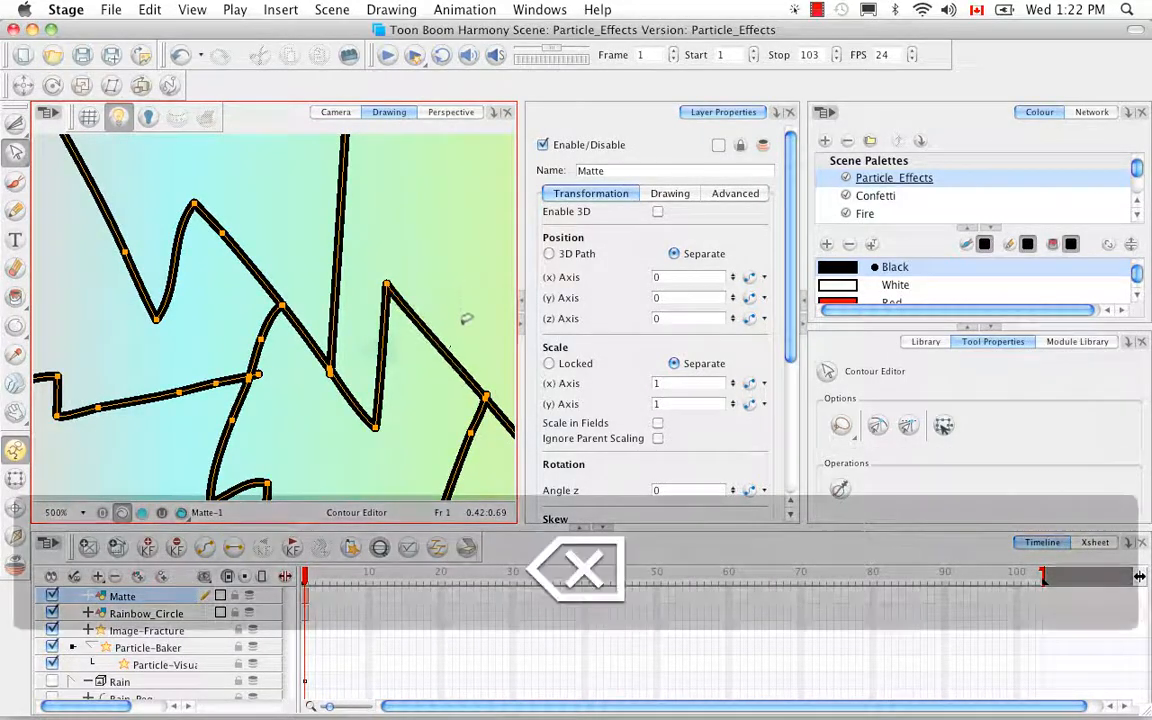
Delete the intermediate contour points on both long segments of the left horizontal crack to straighten them.
key(space)
drag(289, 364, 385, 345)
drag(307, 368, 242, 357)
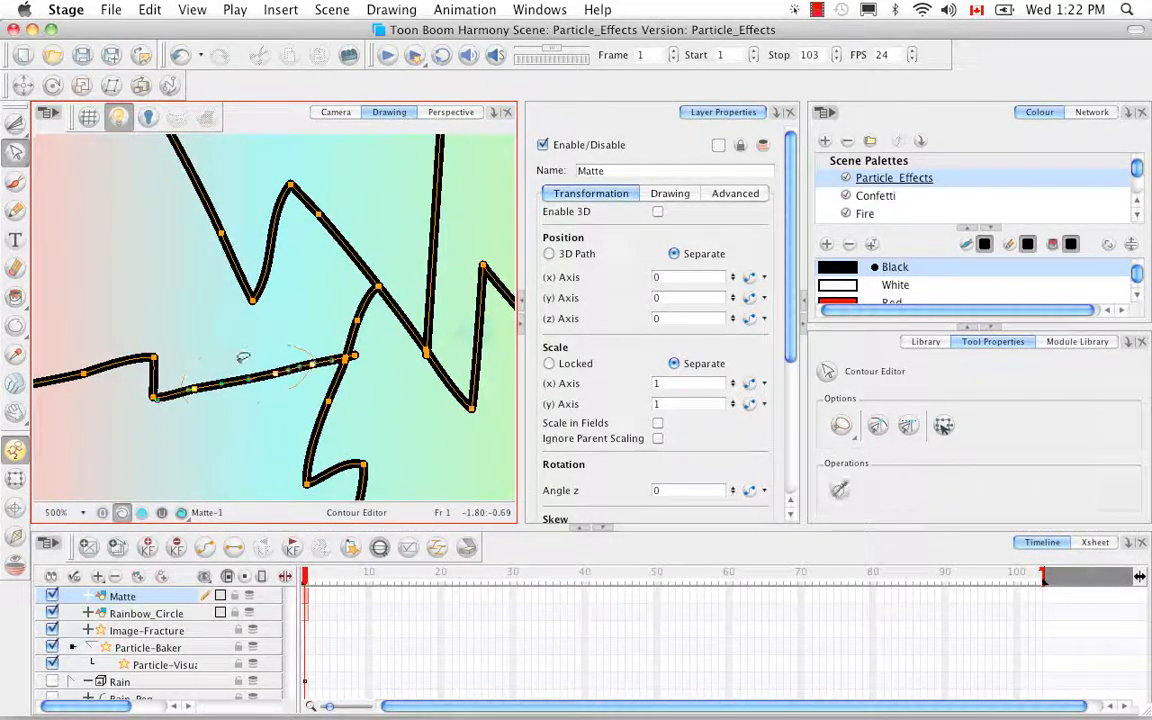
key(BackSpace)
key(space)
drag(162, 367, 345, 355)
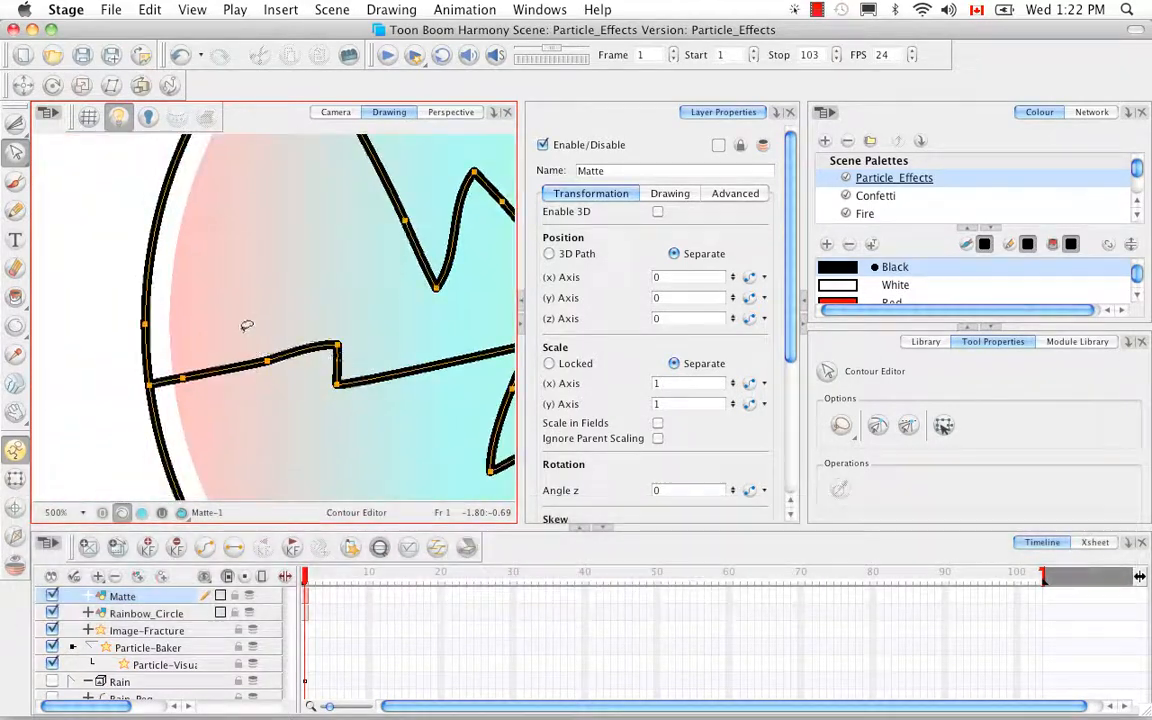
drag(249, 330, 245, 346)
key(BackSpace)
key(BackSpace)
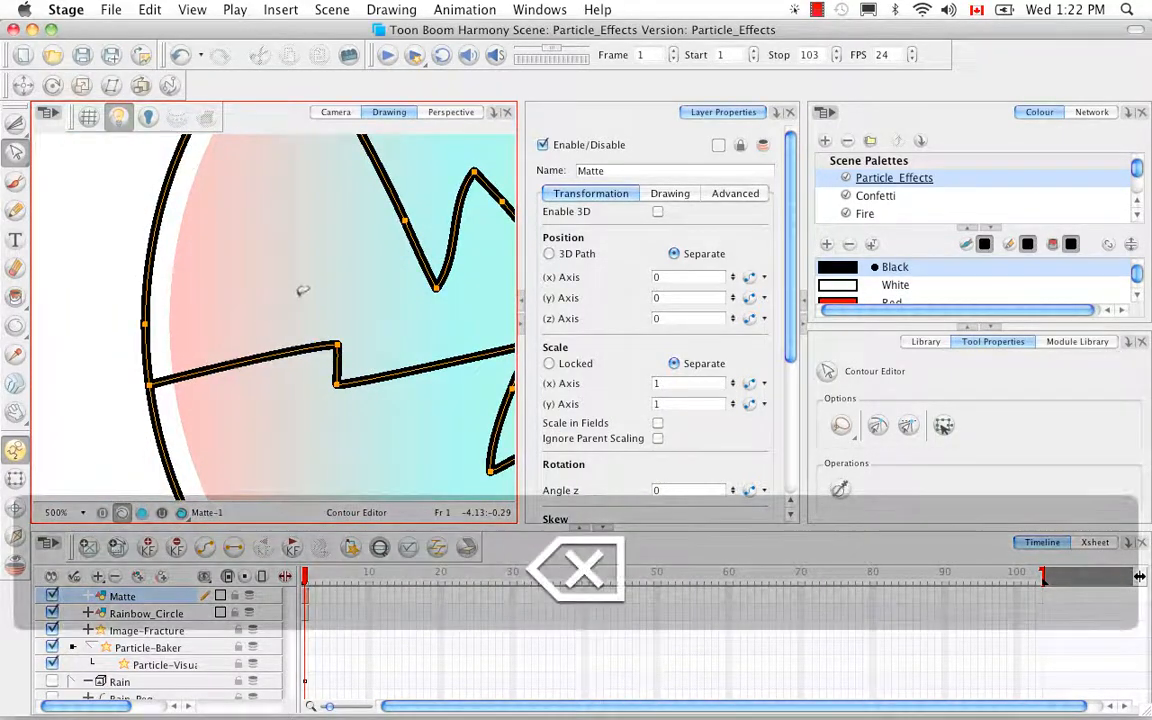
Delete the intermediate contour points on the upper-left crack's long segment and the diagonal running towards the centre.
key(space)
drag(332, 272, 244, 439)
drag(326, 332, 319, 349)
key(BackSpace)
key(space)
drag(410, 407, 358, 379)
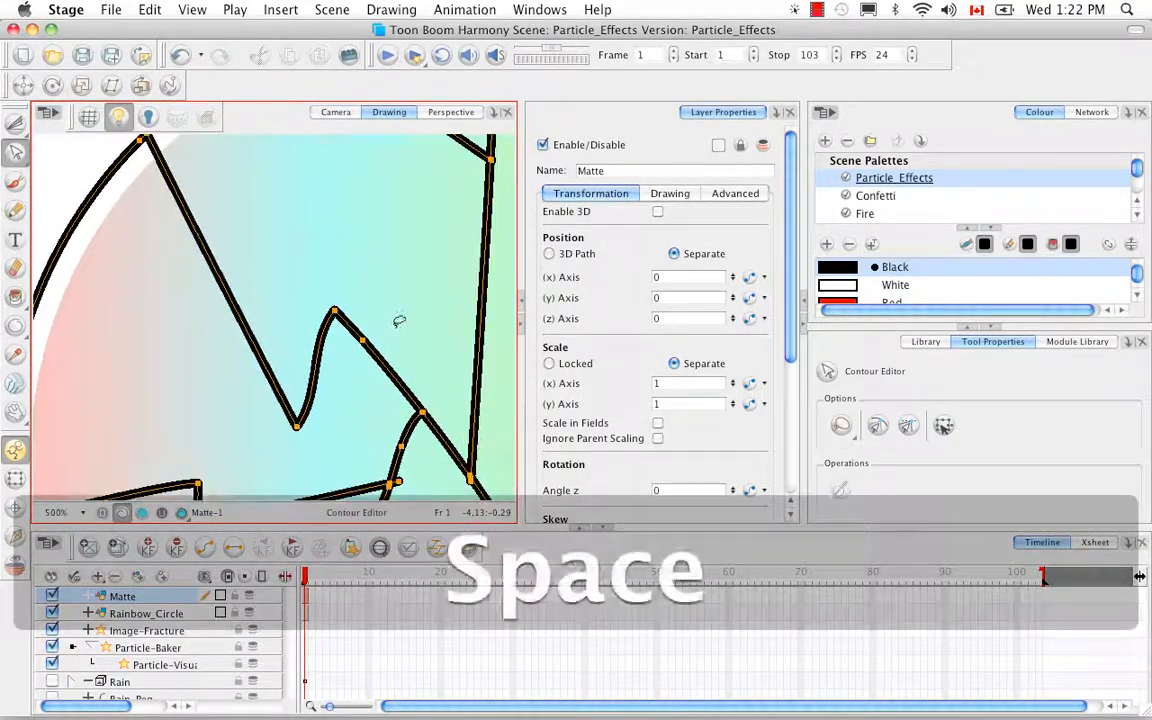
key(BackSpace)
Remove the extra contour points along the lower-left crack, from the central junction down to the circle's edge.
mouse_move(399, 319)
mouse_down()
mouse_move(412, 321)
mouse_move(410, 154)
mouse_up()
key(space)
drag(329, 229, 355, 270)
key(BackSpace)
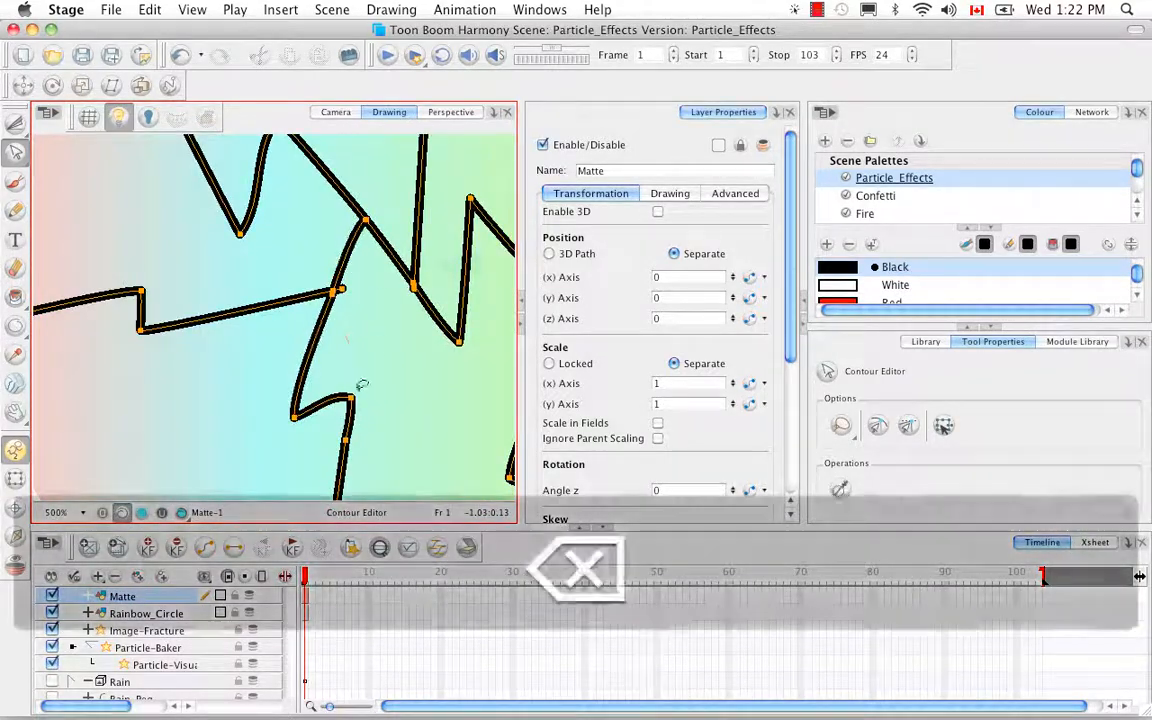
key(space)
mouse_move(404, 424)
mouse_down()
mouse_move(337, 357)
mouse_move(247, 364)
mouse_move(298, 376)
mouse_up()
key(BackSpace)
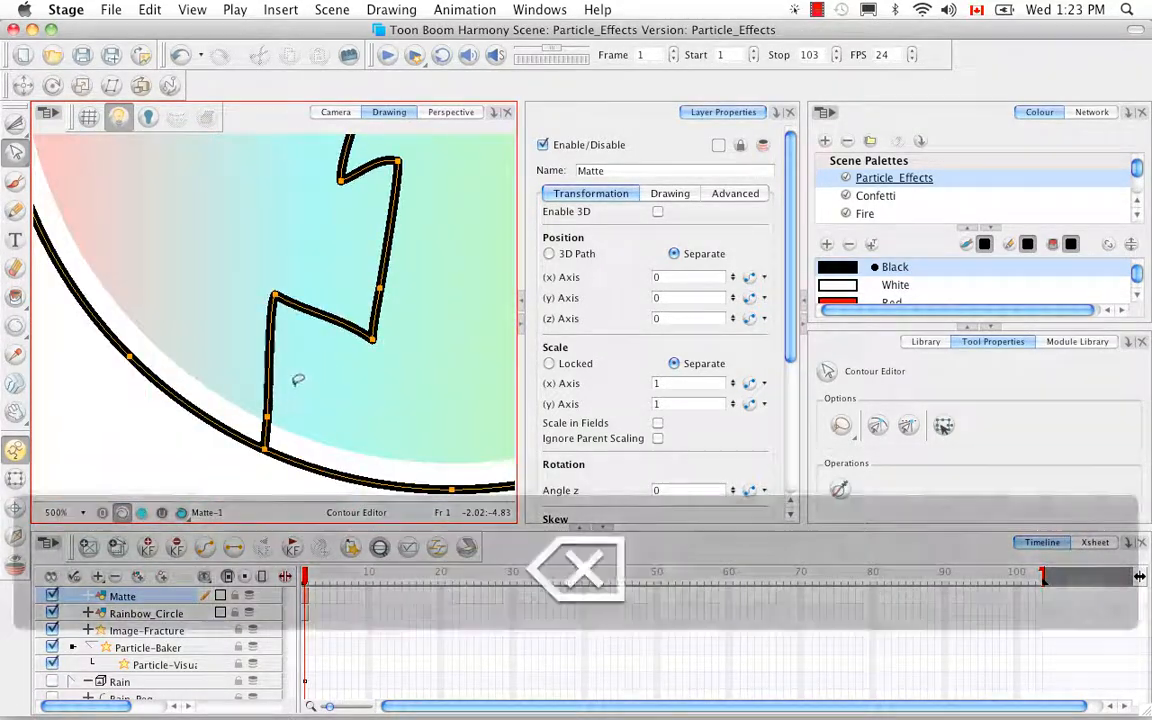
drag(362, 284, 412, 264)
key(BackSpace)
Delete the extra point on the lower-right branch's long segment and adjust the handles to sharpen its lower step.
key(space)
drag(401, 361, 229, 296)
mouse_move(446, 158)
mouse_down()
mouse_move(318, 371)
mouse_move(342, 327)
mouse_up()
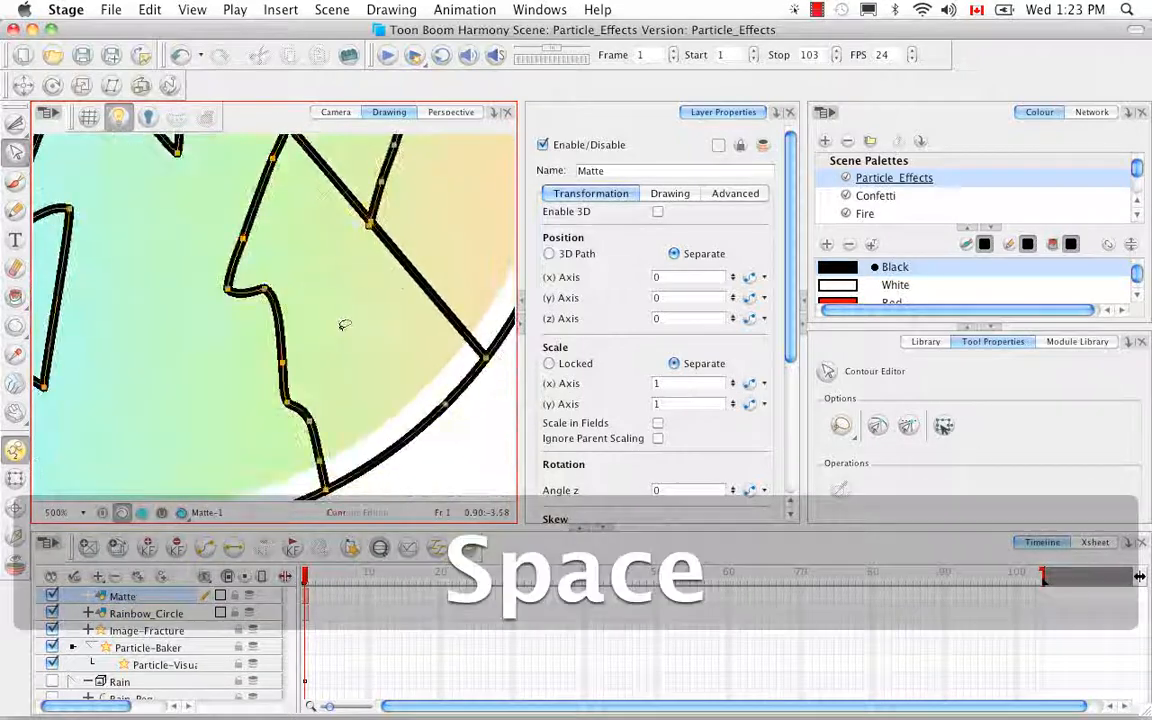
drag(281, 348, 290, 335)
key(BackSpace)
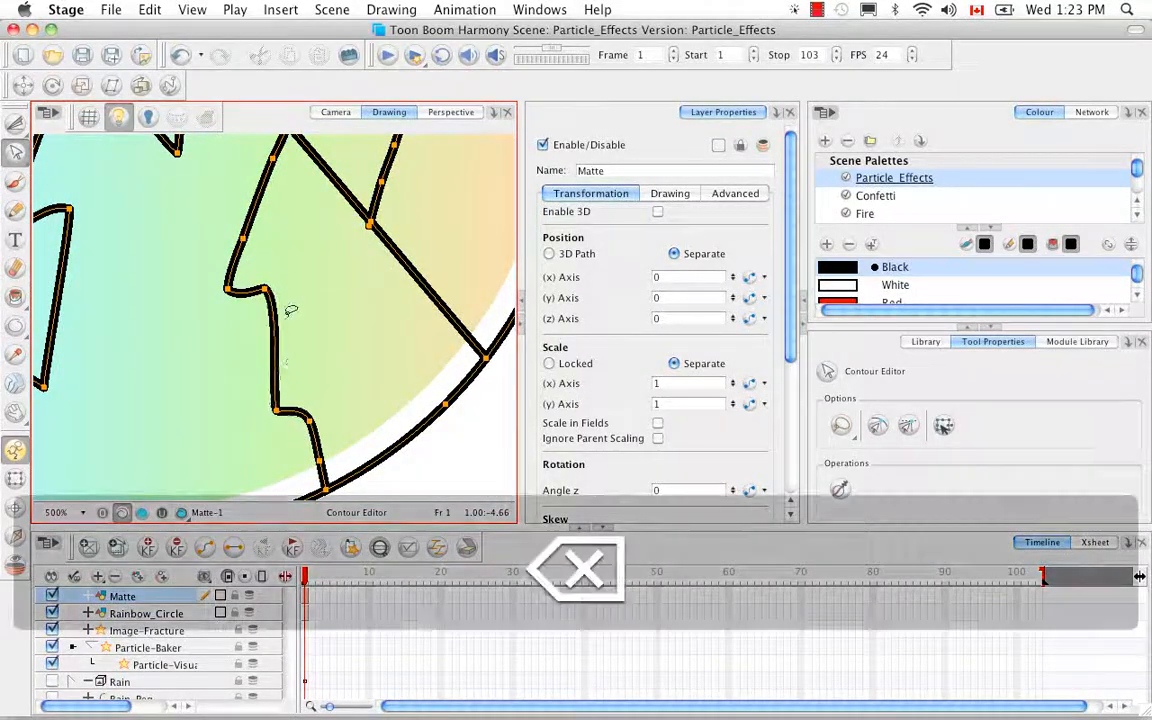
click(277, 411)
drag(277, 415, 272, 370)
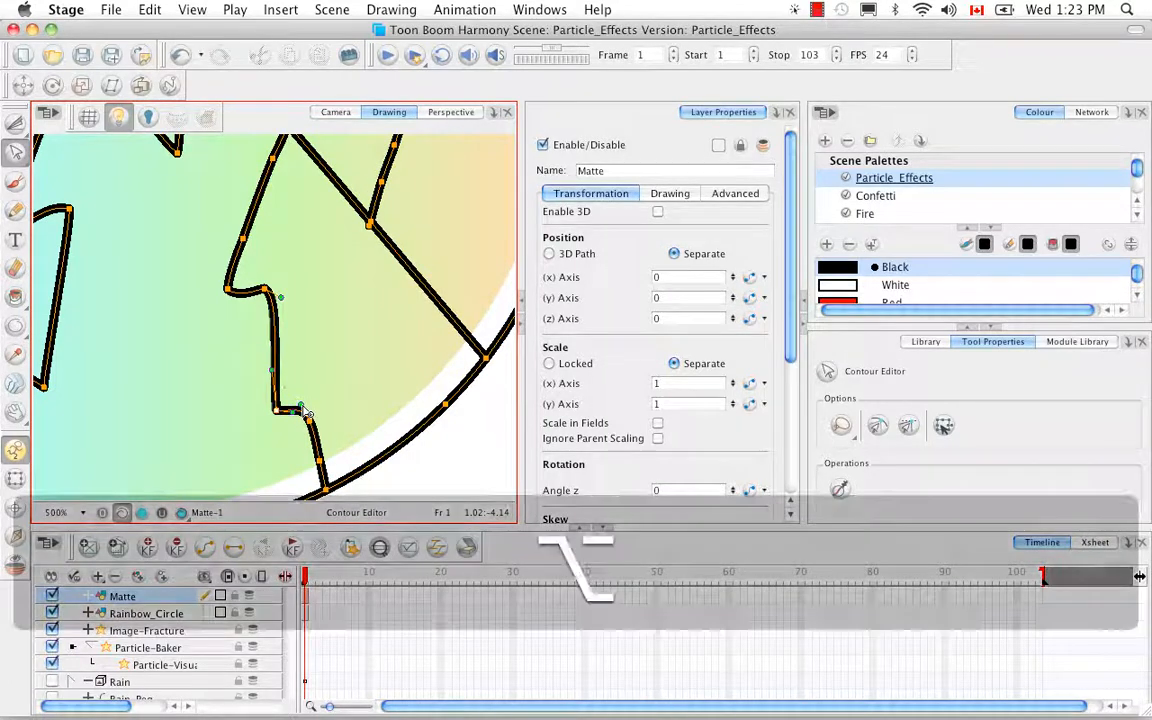
click(311, 425)
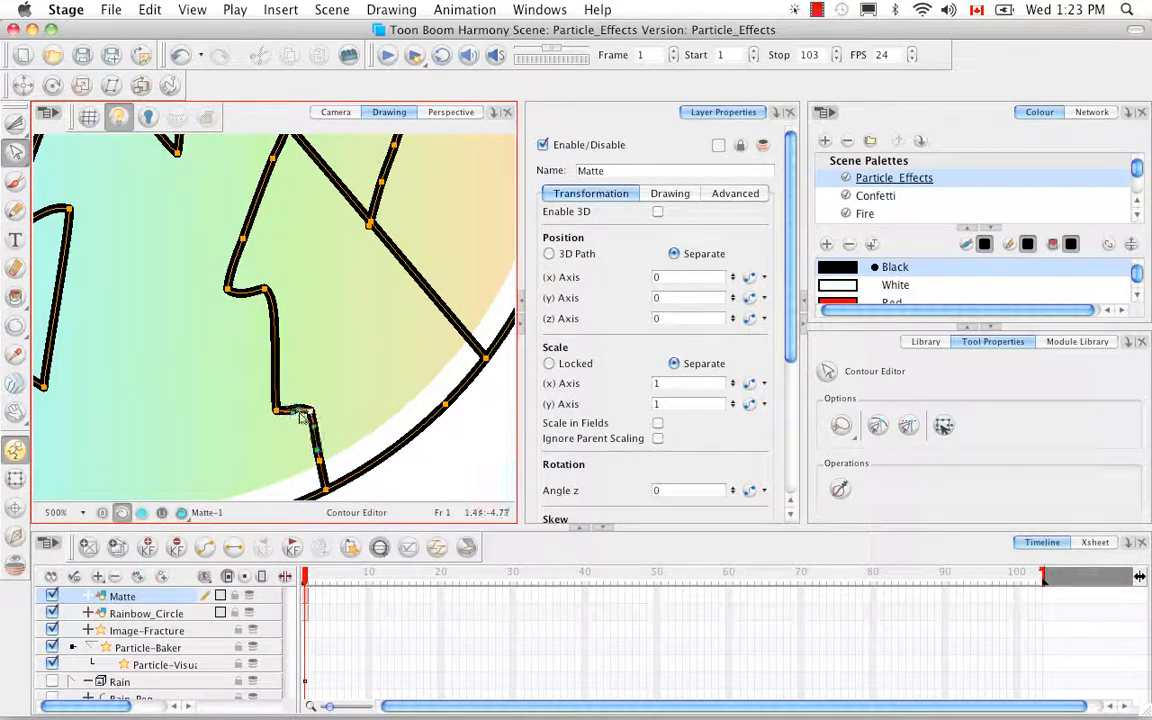
Straighten the upper step of the lower-right branch with its handles and delete the extra point on the segment above.
key(space)
drag(288, 258, 348, 320)
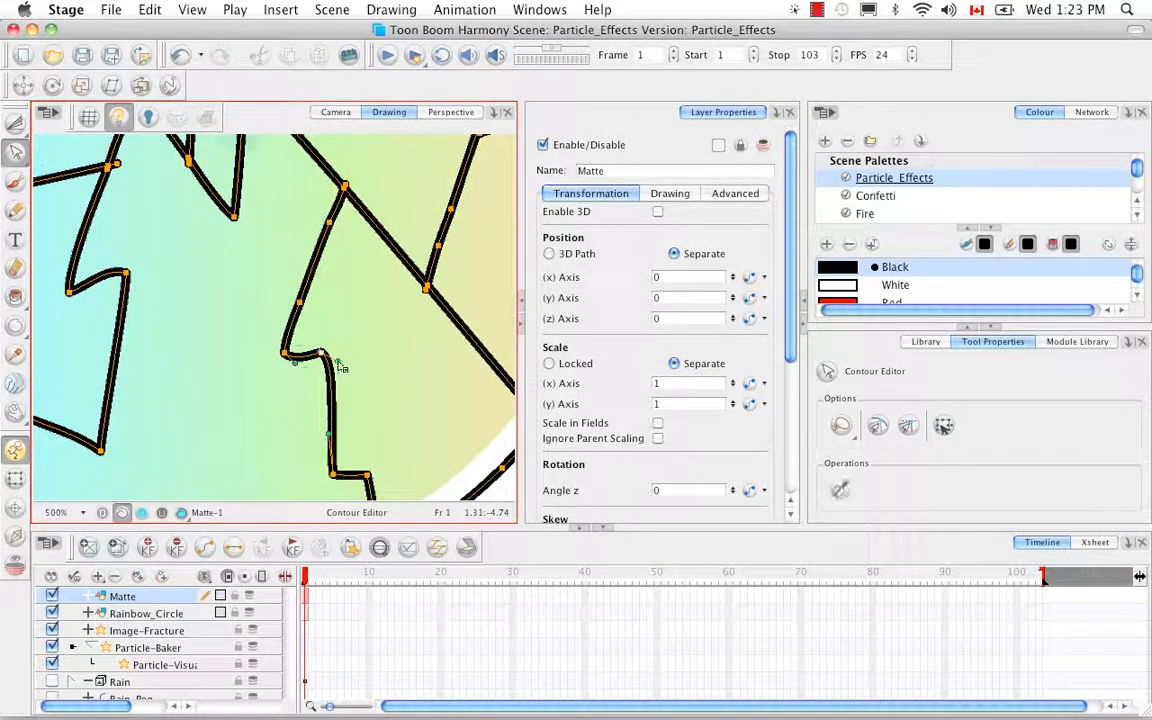
click(322, 356)
key(alt)
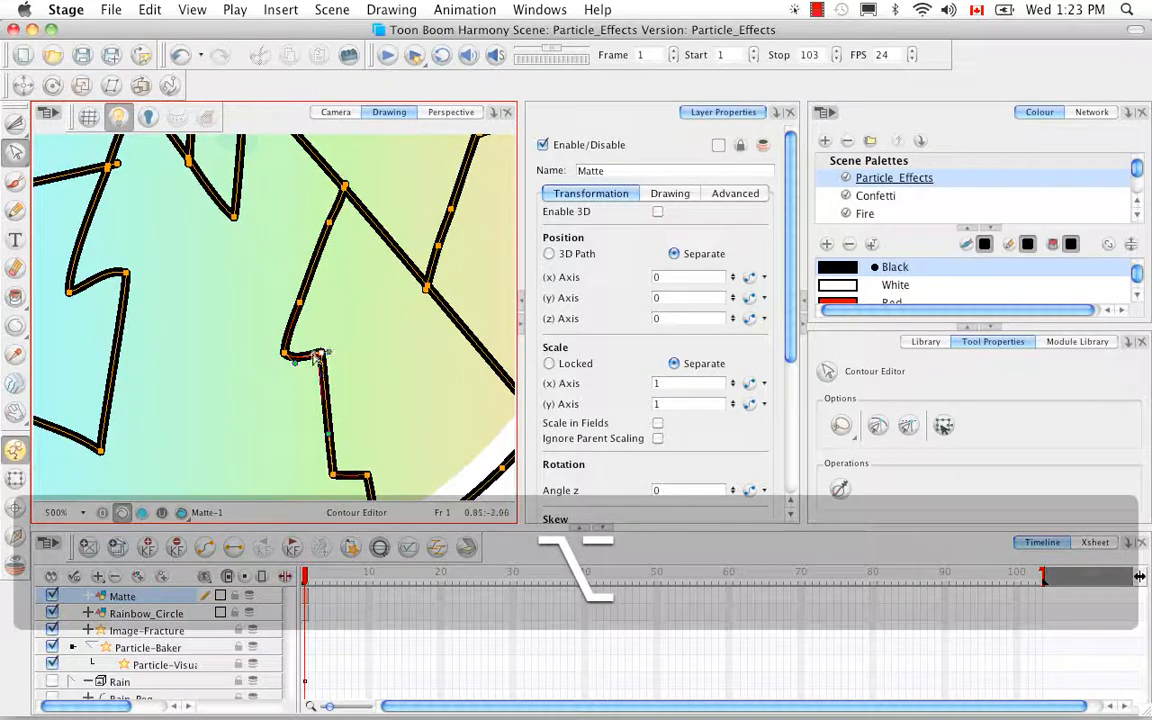
drag(324, 368, 291, 353)
click(300, 302)
key(BackSpace)
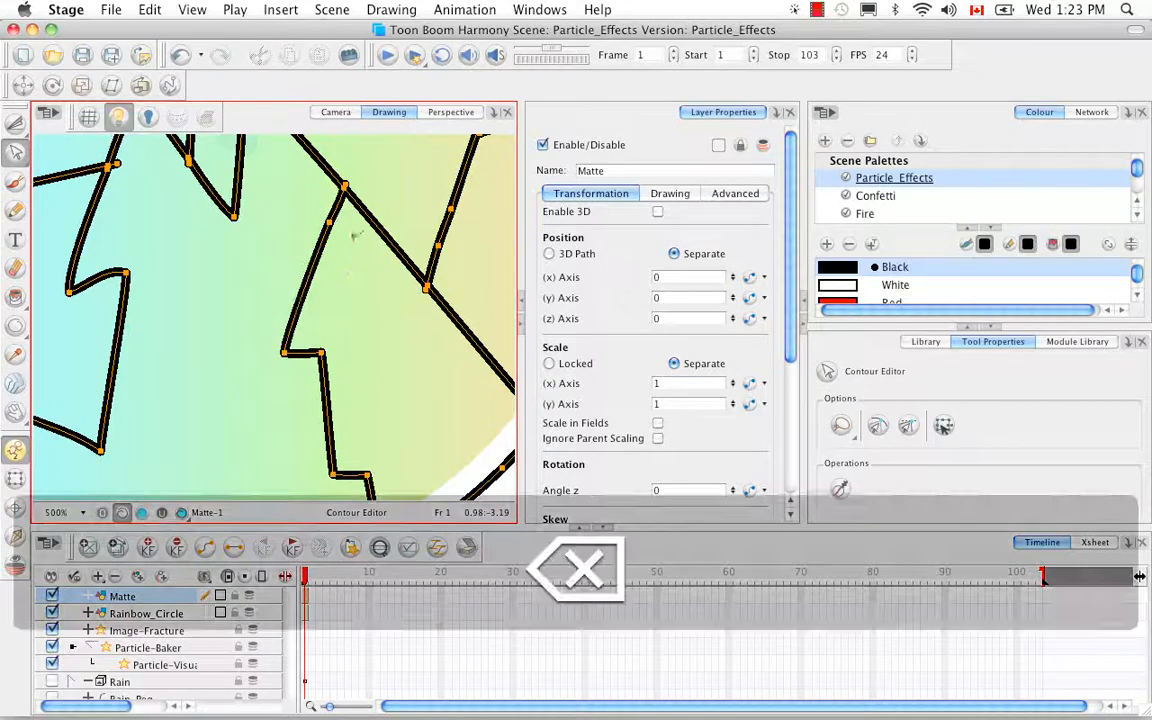
Remove the extra contour points from the right-hand horizontal crack and the slanted crack it branches from.
key(space)
mouse_move(342, 276)
mouse_down()
mouse_move(386, 244)
mouse_move(370, 373)
mouse_move(355, 394)
mouse_up()
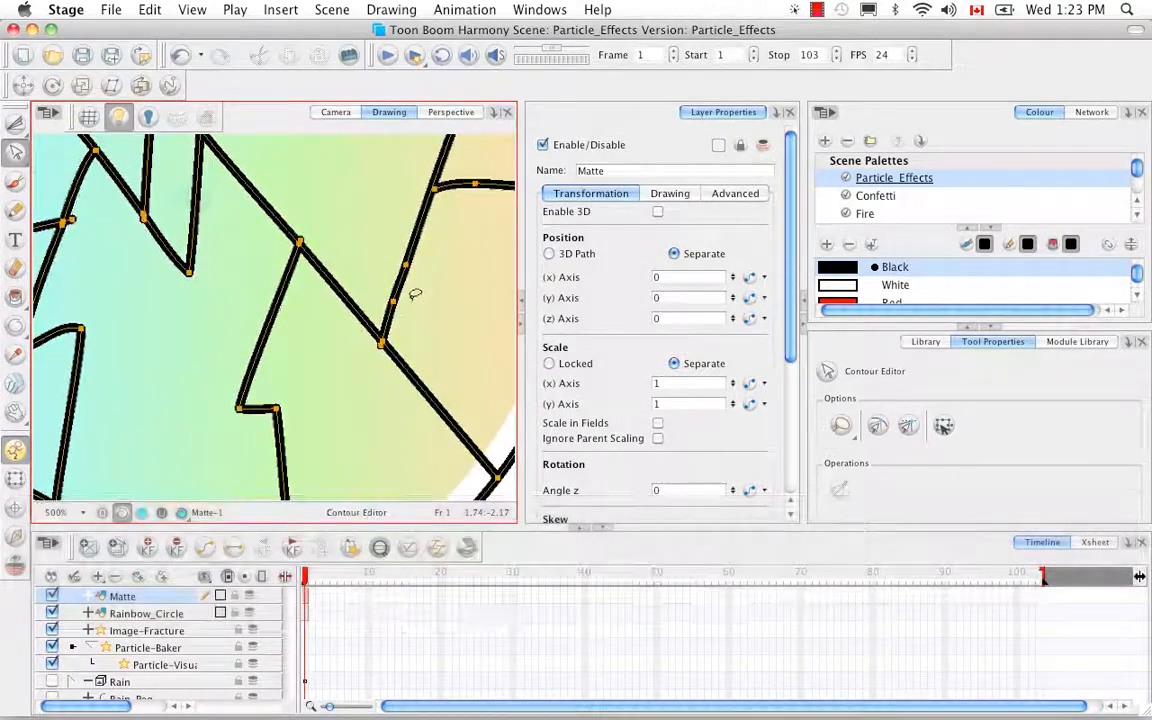
key(space)
drag(404, 288, 279, 386)
mouse_move(342, 270)
mouse_down()
mouse_move(383, 319)
mouse_move(330, 274)
mouse_up()
key(BackSpace)
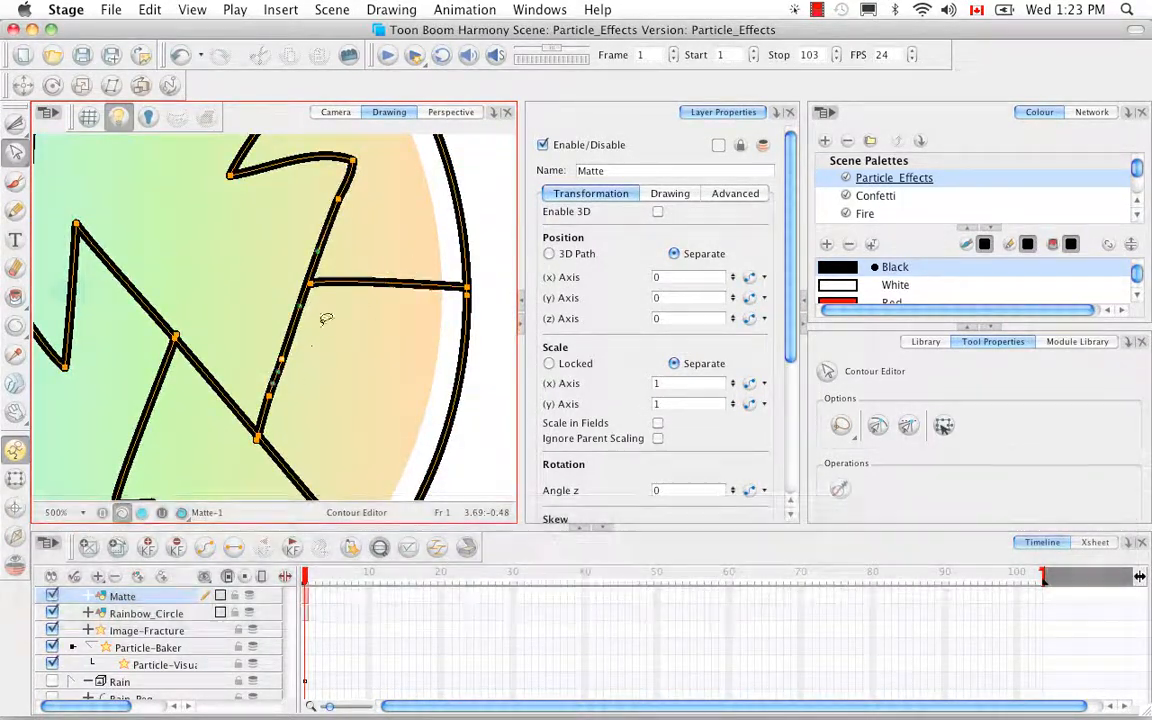
drag(327, 321, 311, 378)
key(BackSpace)
Straighten the curved step of the upper-right crack and remove the extra contour points up to the circle's edge.
click(338, 199)
key(space)
drag(369, 194, 392, 394)
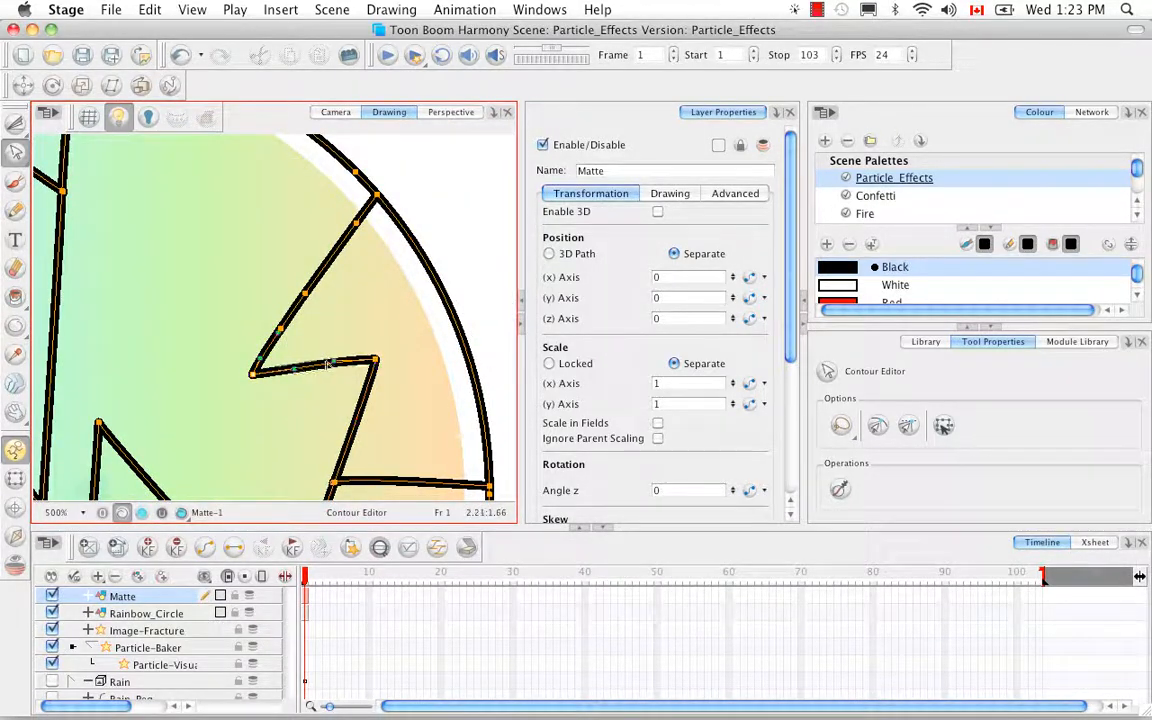
key(super+z)
key(space)
mouse_move(345, 299)
mouse_down()
mouse_move(357, 347)
mouse_move(326, 369)
mouse_move(405, 295)
mouse_up()
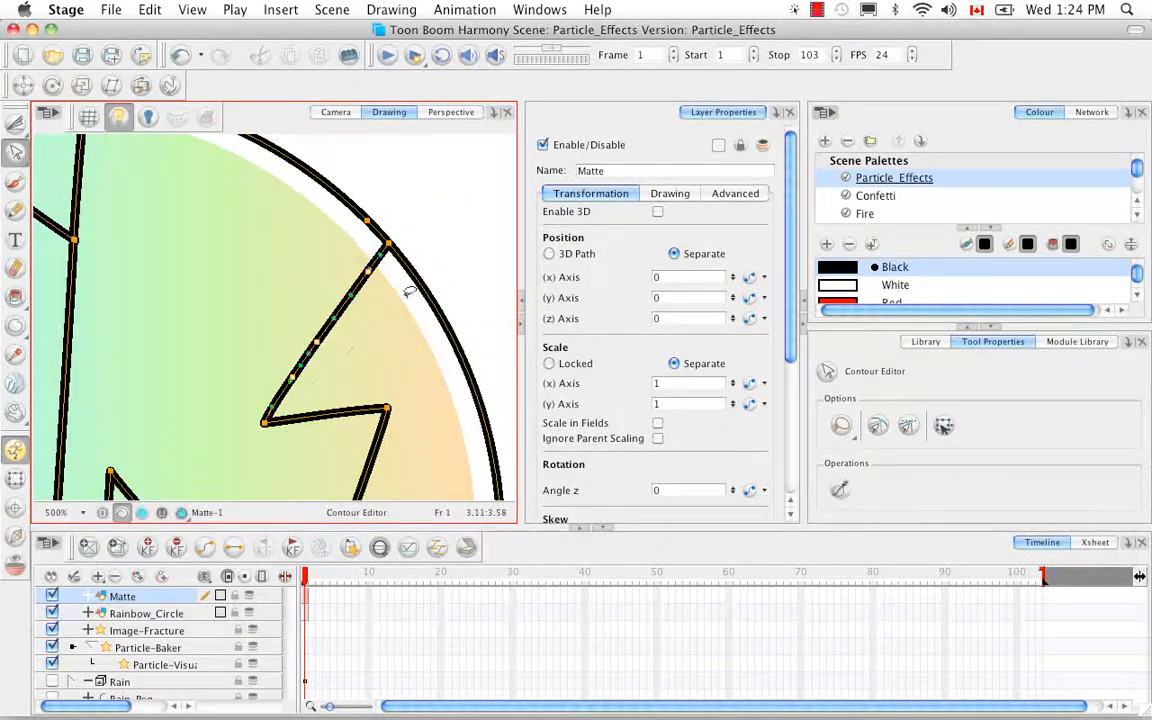
key(BackSpace)
Delete the overhanging end point of the right-hand horizontal crack at its junction with the slanted crack.
key(space)
drag(393, 352, 373, 310)
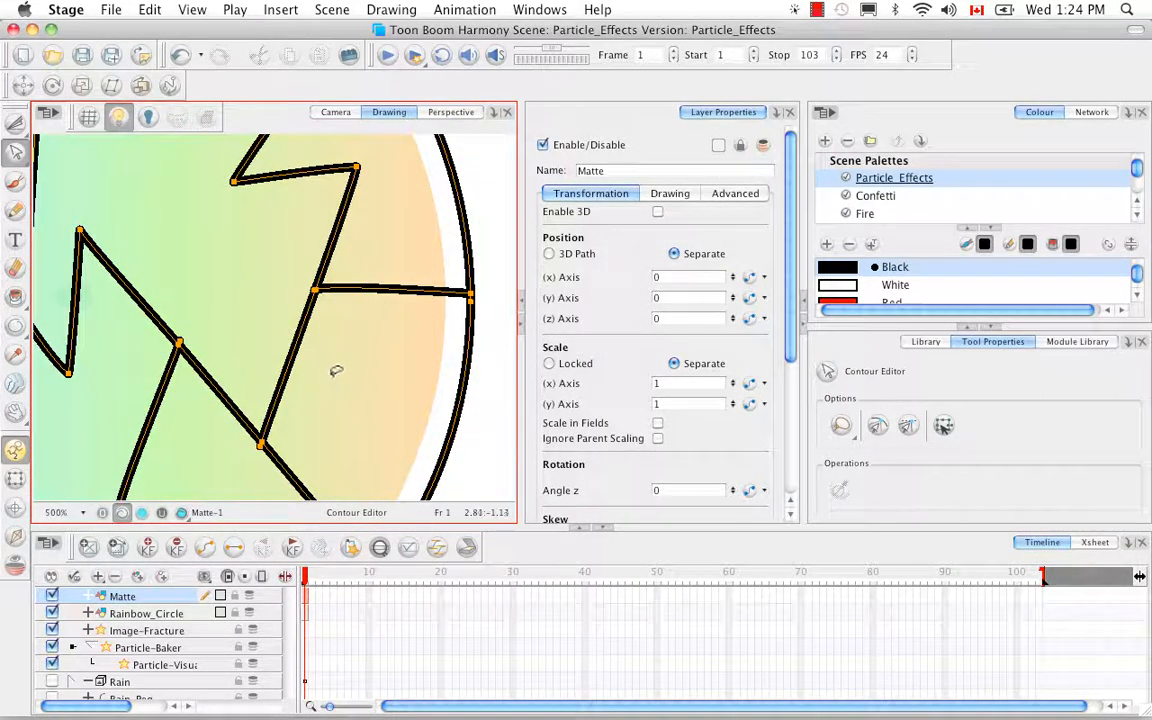
key(2)
key(2)
key(2)
key(2)
key(2)
key(space)
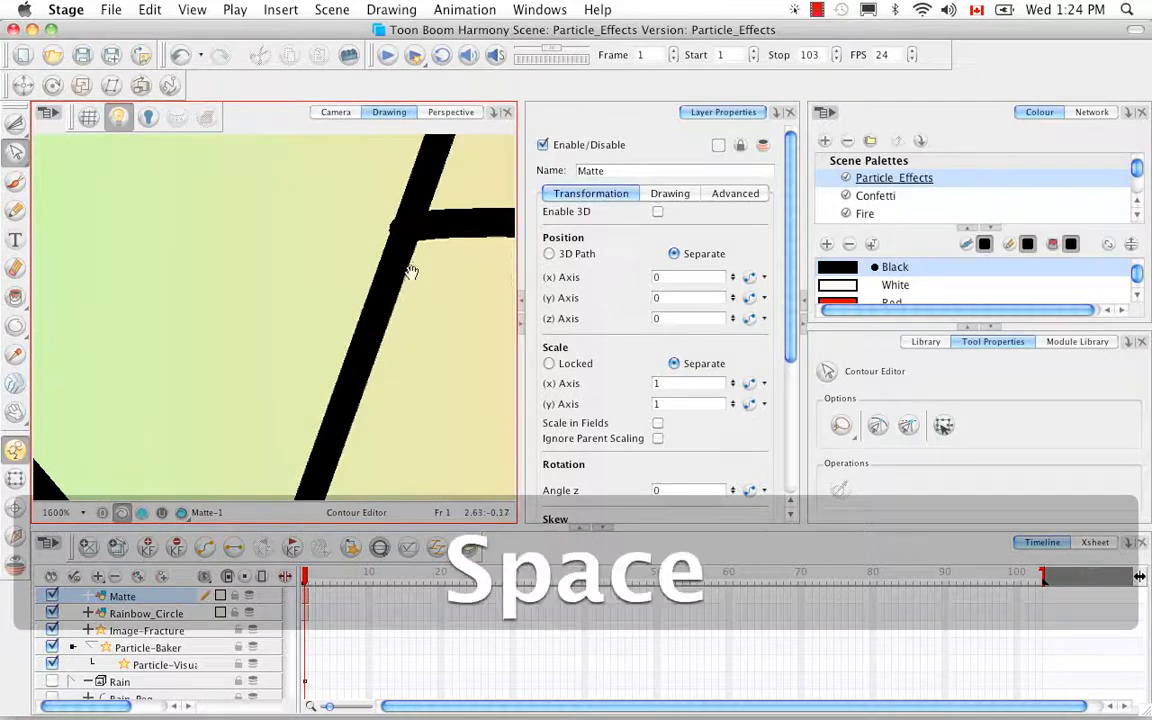
mouse_move(416, 245)
mouse_down()
mouse_move(324, 354)
mouse_move(234, 335)
mouse_up()
click(313, 347)
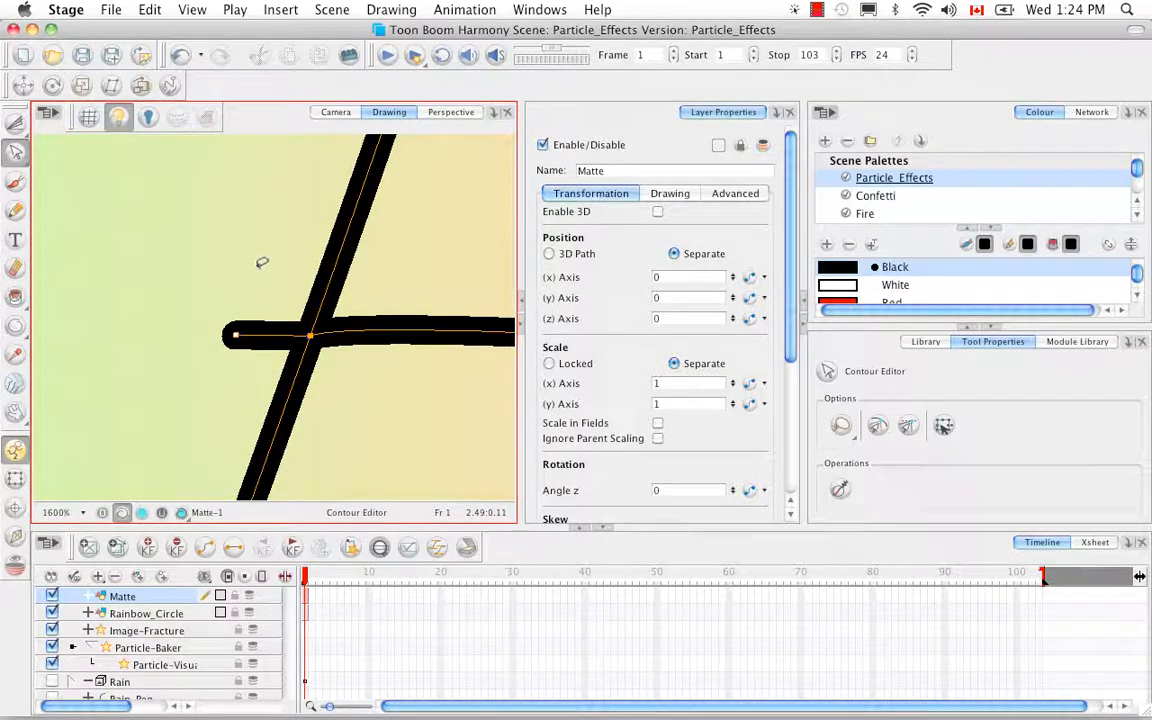
key(BackSpace)
Straighten the start of the right-hand horizontal crack with its handle at the slanted crack.
key(space)
drag(332, 388, 248, 391)
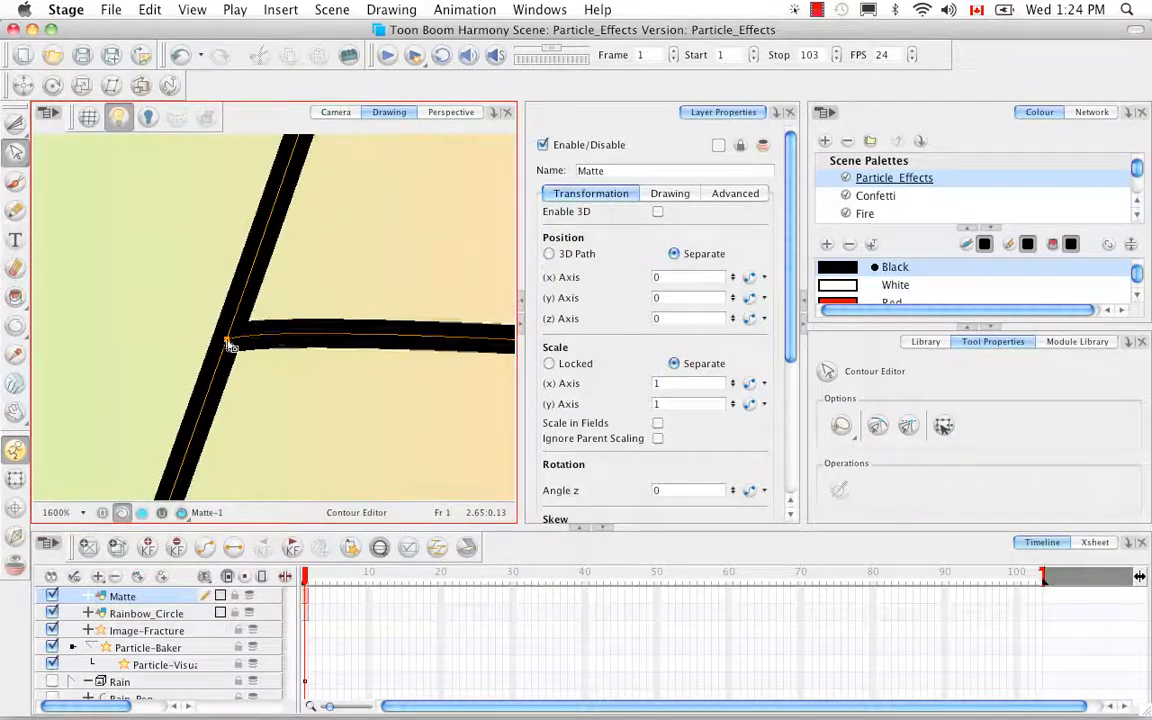
click(230, 341)
drag(281, 323, 282, 342)
Delete the slanted crack's overhanging end point where it meets the long diagonal crack.
key(space)
mouse_move(288, 404)
mouse_down()
mouse_move(345, 260)
mouse_move(370, 244)
mouse_move(374, 150)
mouse_up()
mouse_move(206, 318)
mouse_down()
mouse_move(200, 382)
mouse_move(222, 378)
mouse_move(209, 381)
mouse_up()
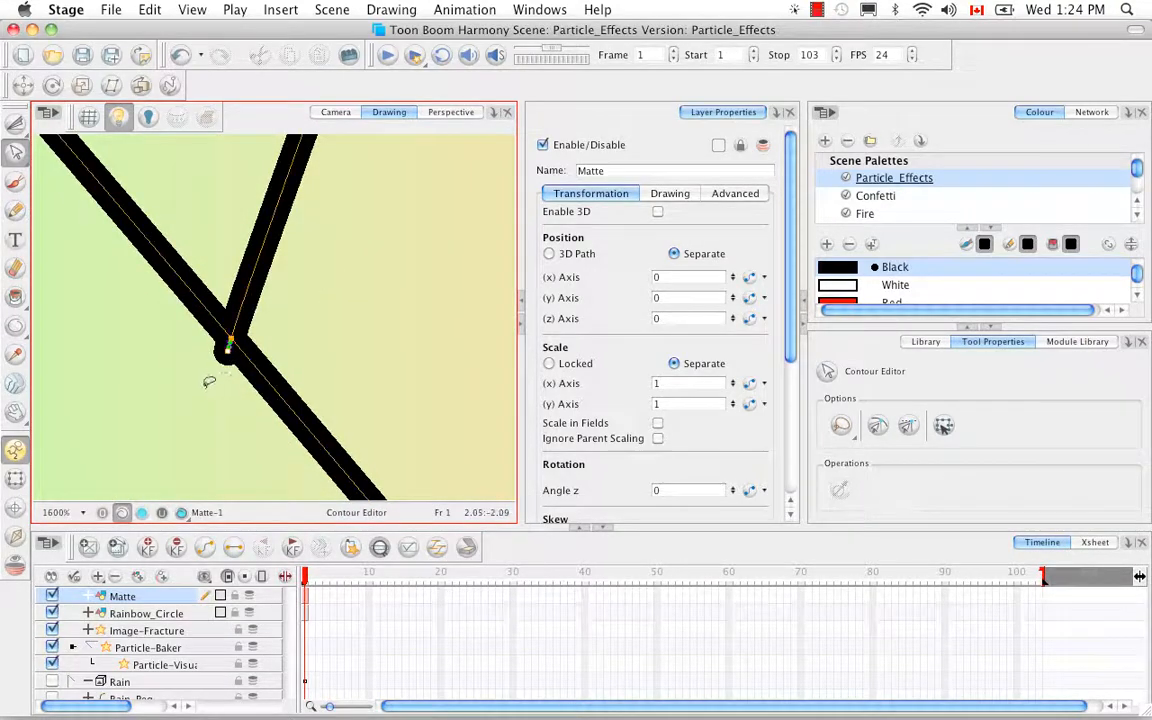
key(Delete)
Inspect the lower-right branch for leftover contour points, from the diagonal crack down towards the circle's edge.
key(1)
key(1)
key(space)
drag(337, 380, 240, 474)
key(space)
drag(224, 271, 400, 263)
key(2)
key(2)
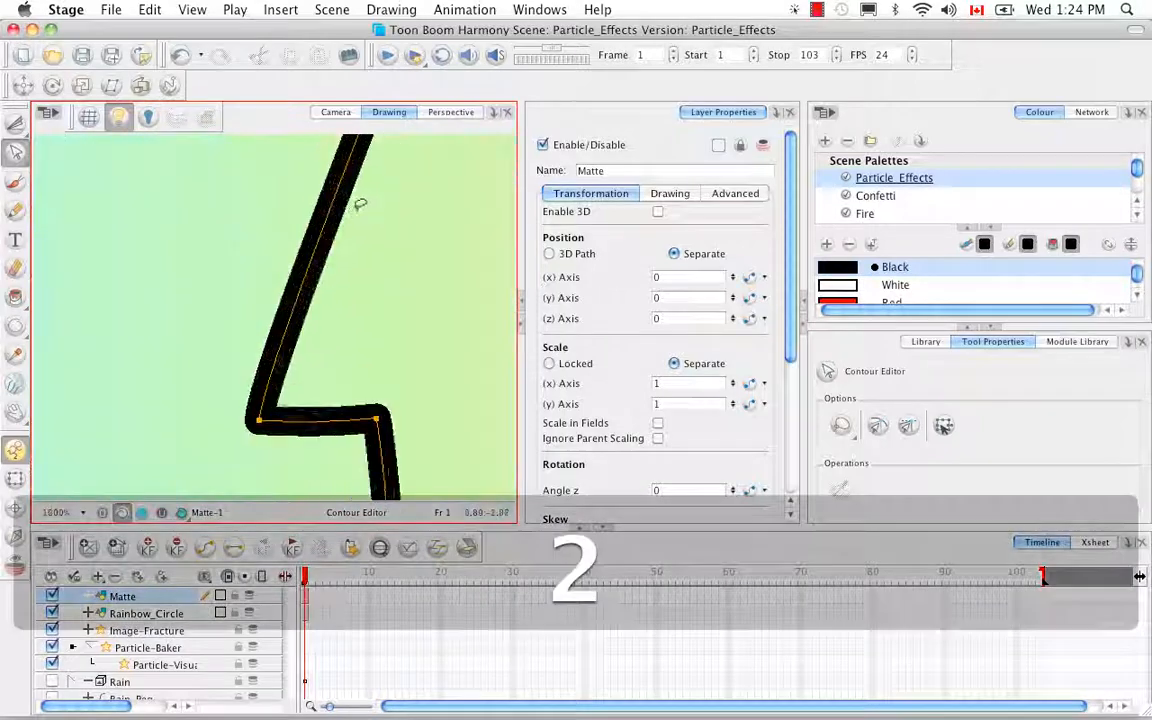
key(space)
drag(312, 445, 306, 140)
key(1)
key(1)
key(1)
key(space)
drag(300, 470, 317, 199)
Straighten the zigzag steps of the lower-left crack with the handles of its corner points.
key(space)
drag(218, 377, 491, 449)
mouse_move(213, 322)
mouse_down()
mouse_move(249, 342)
mouse_move(303, 320)
mouse_up()
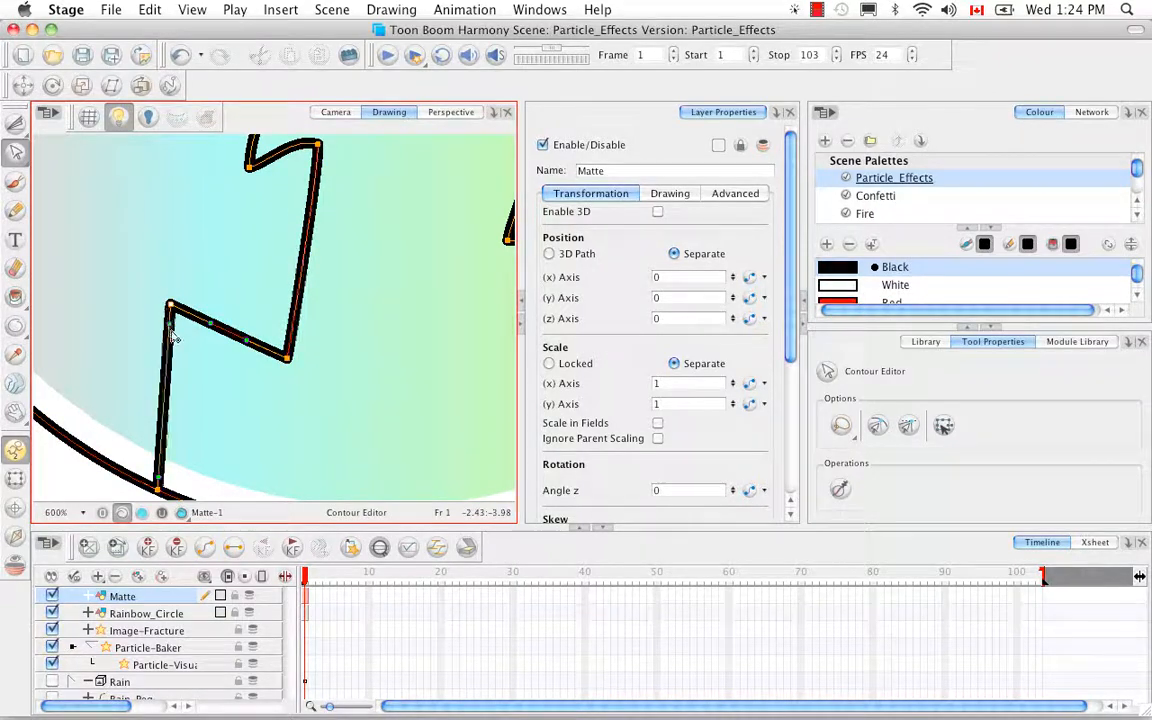
key(space)
mouse_move(167, 321)
mouse_down()
mouse_move(231, 411)
mouse_move(266, 392)
mouse_move(236, 365)
mouse_up()
Delete the left-hand horizontal crack's overhanging end point where it joins the lower-left crack.
key(space)
drag(285, 299, 281, 381)
key(2)
key(2)
click(273, 357)
key(BackSpace)
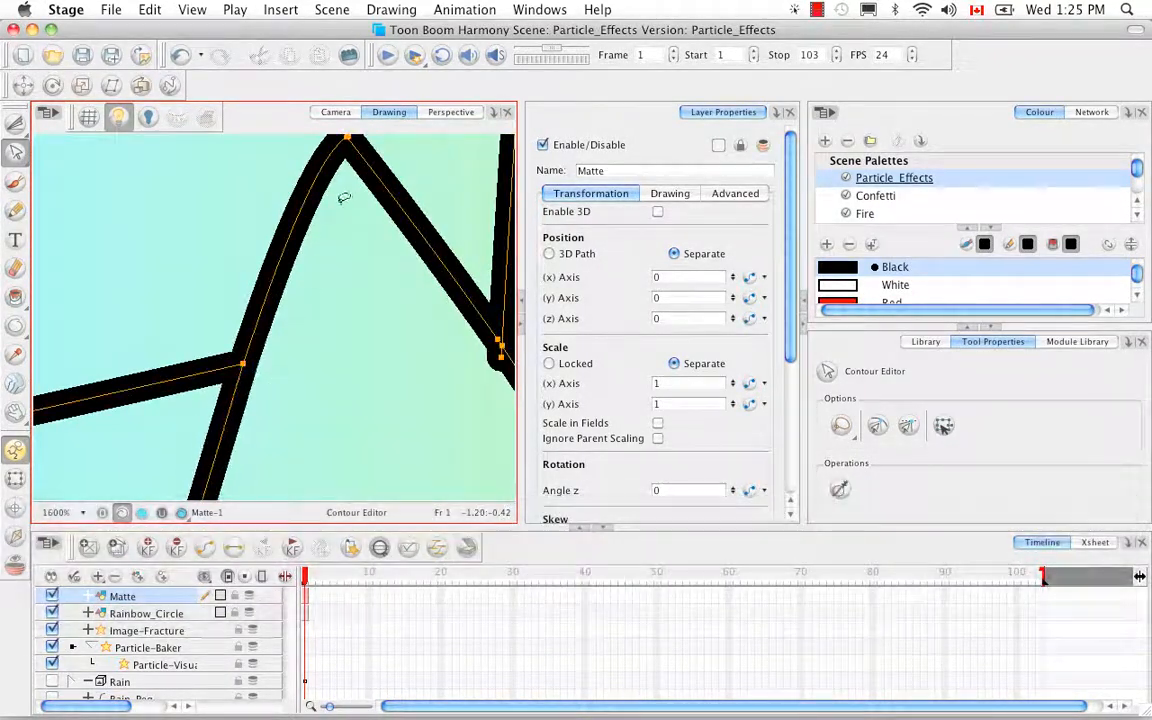
Straighten the curved top segment of the lower-left crack, between the horizontal crack and the diagonal crack, with its handles.
key(space)
click(346, 238)
mouse_move(345, 144)
mouse_down()
mouse_move(348, 242)
mouse_move(323, 282)
mouse_up()
drag(238, 461, 247, 466)
drag(318, 277, 327, 283)
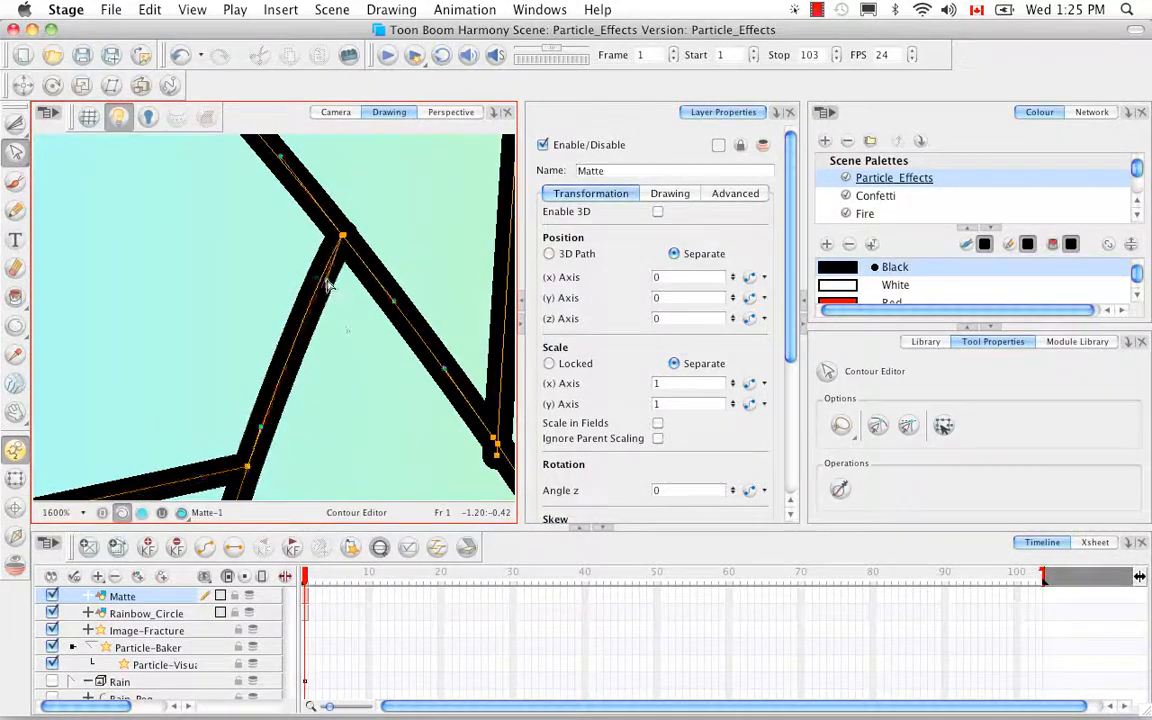
Remove the vertical crack's overhanging end where it meets the diagonal crack.
key(space)
drag(420, 353, 346, 279)
click(422, 380)
Adjust the handle at the bottom tip of the central zigzag to straighten the segment below the vertical crack.
key(1)
key(1)
key(1)
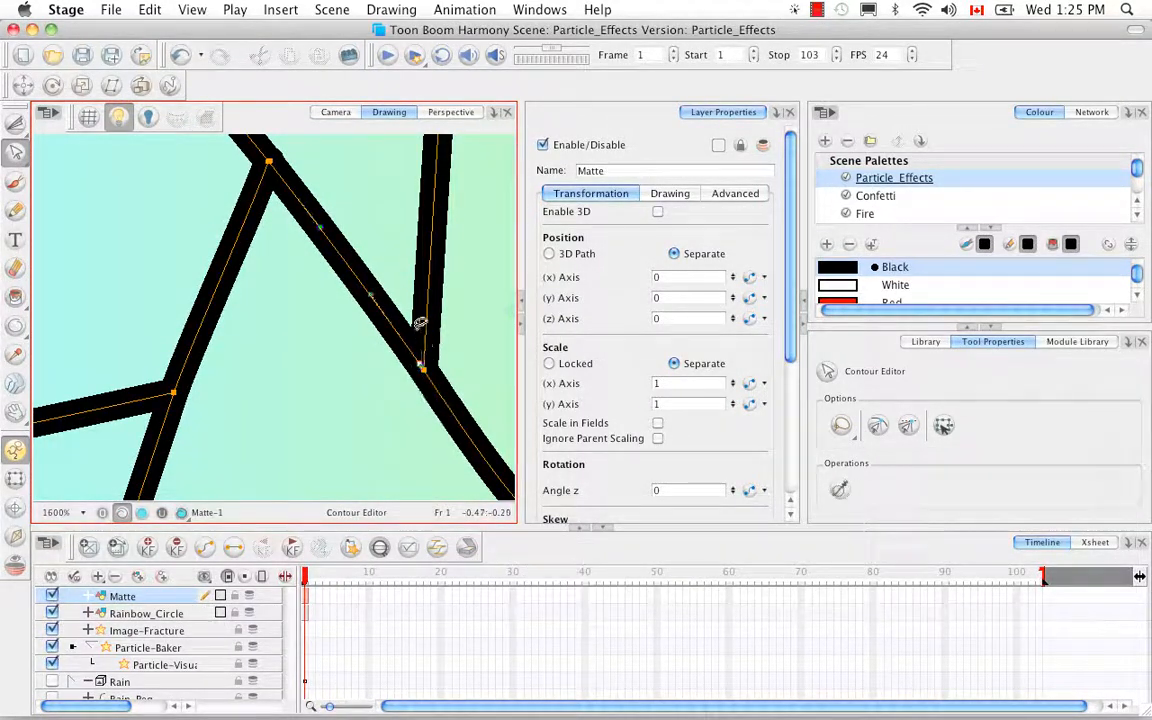
click(347, 375)
drag(334, 364, 339, 363)
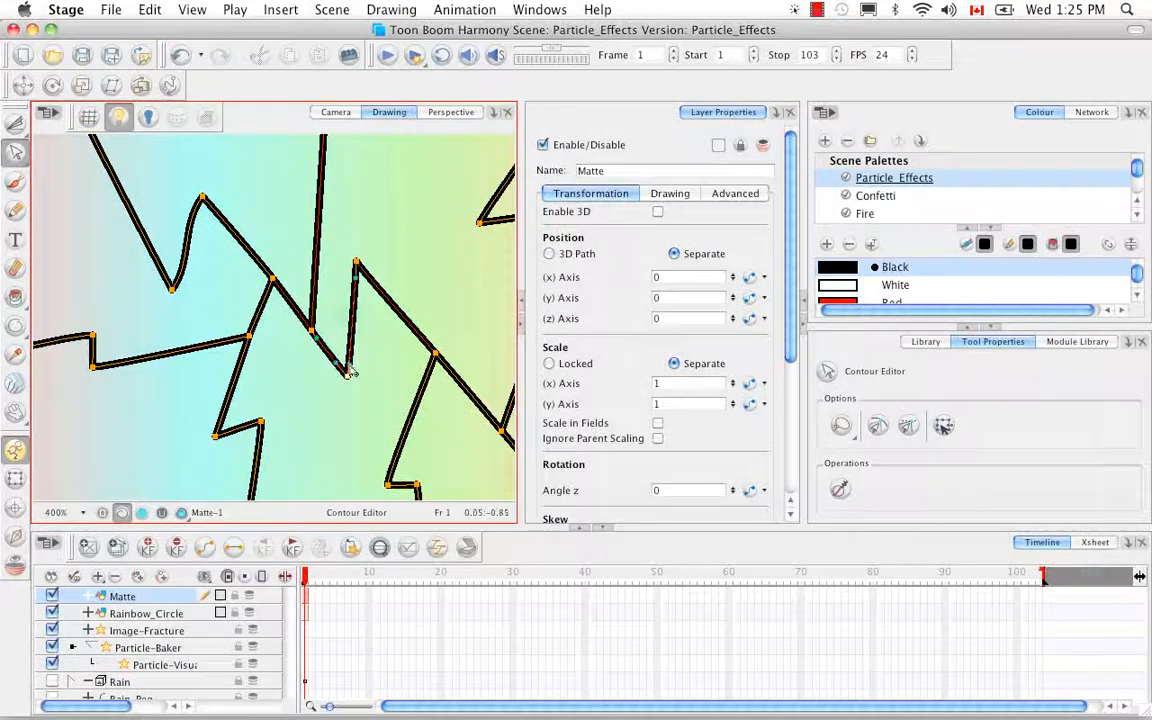
click(309, 360)
Straighten the curved side of the upper-left crack's zigzag.
key(space)
mouse_move(194, 288)
mouse_down()
mouse_move(338, 323)
mouse_move(333, 369)
mouse_move(327, 339)
mouse_up()
click(379, 285)
Delete the overhanging end point of the short upper crack where it meets the vertical crack.
key(space)
drag(365, 230, 267, 356)
key(space)
drag(265, 265, 301, 293)
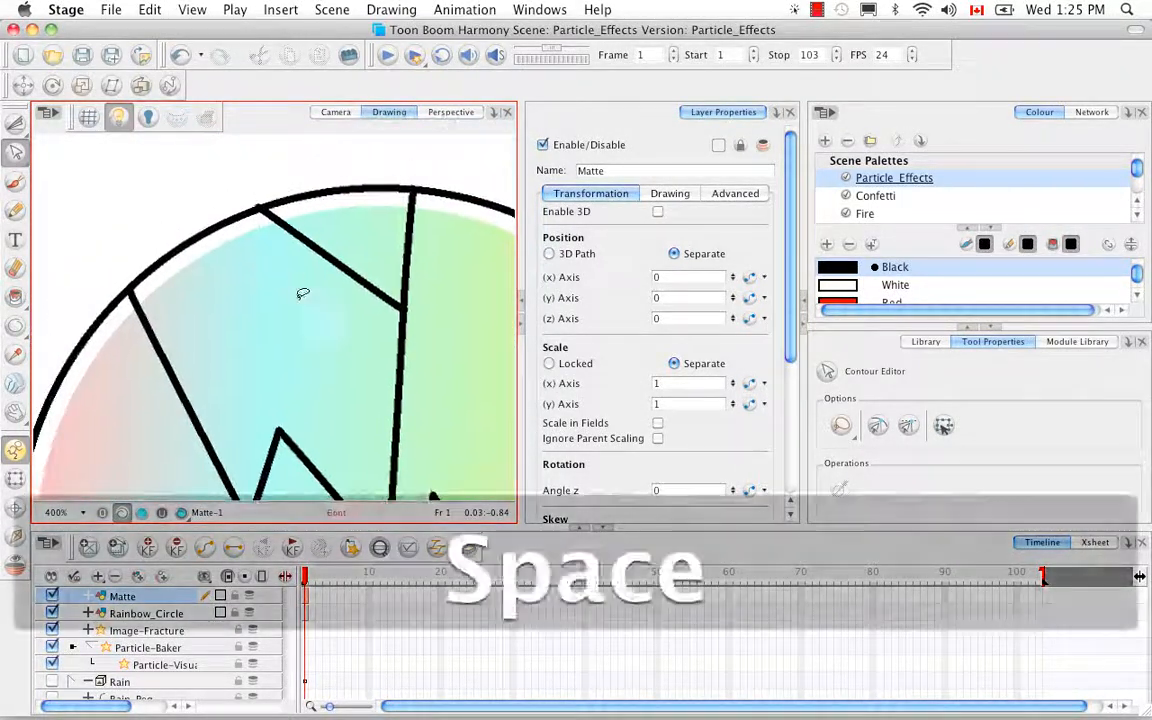
key(2)
key(2)
key(space)
drag(416, 306, 135, 382)
click(370, 359)
key(BackSpace)
Delete the short upper crack's overhanging end point at the circle's edge.
key(space)
drag(195, 200, 453, 390)
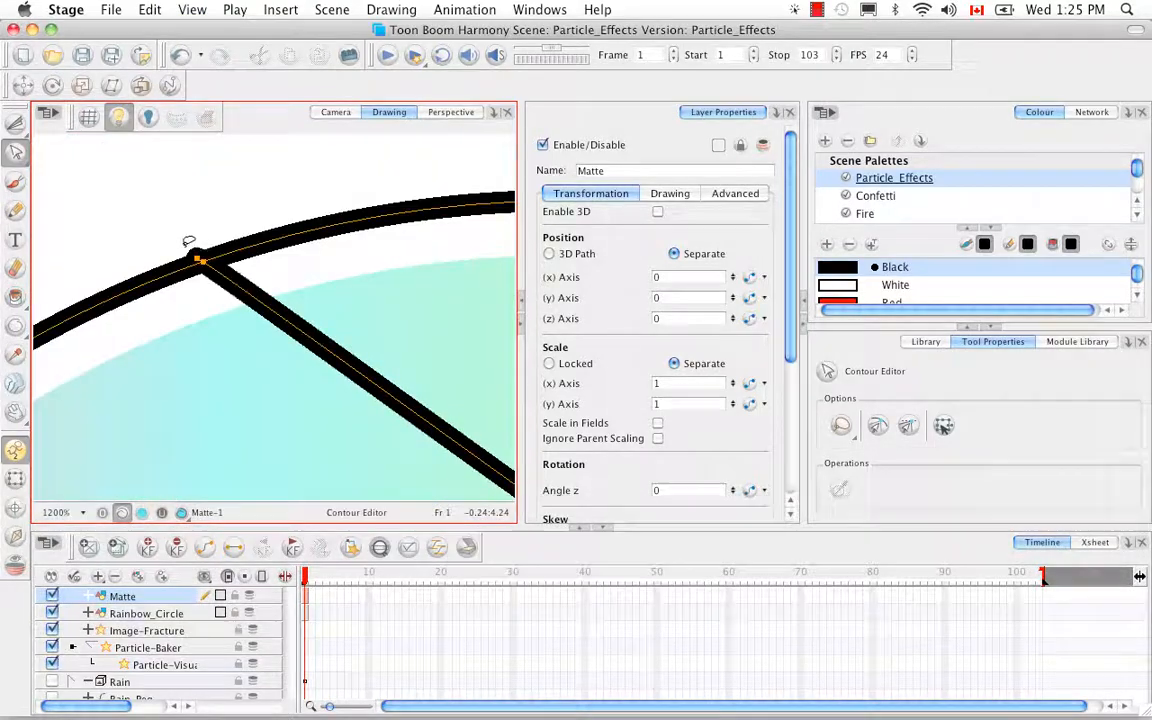
drag(188, 242, 208, 236)
key(BackSpace)
Check the remaining cracks and the whole matte drawing for stray contour points, and clear the selection.
key(1)
key(1)
key(space)
mouse_move(221, 485)
mouse_down()
mouse_move(221, 329)
mouse_move(337, 270)
mouse_up()
click(336, 298)
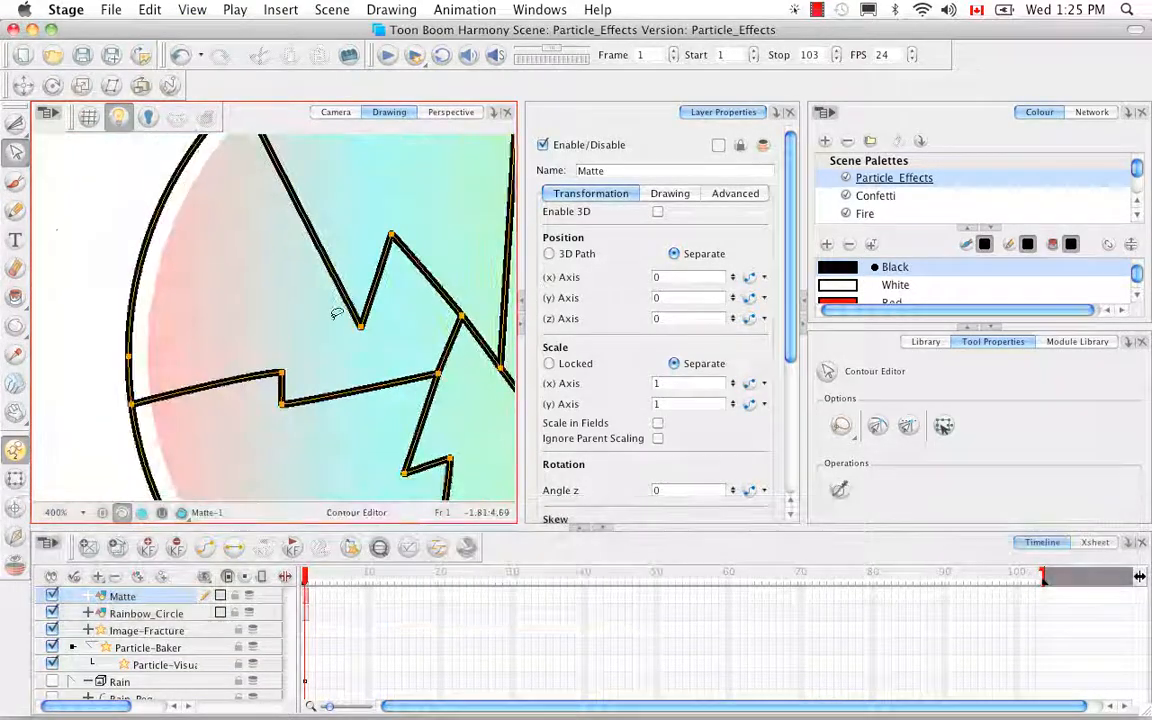
key(1)
key(1)
key(space)
drag(436, 363, 336, 351)
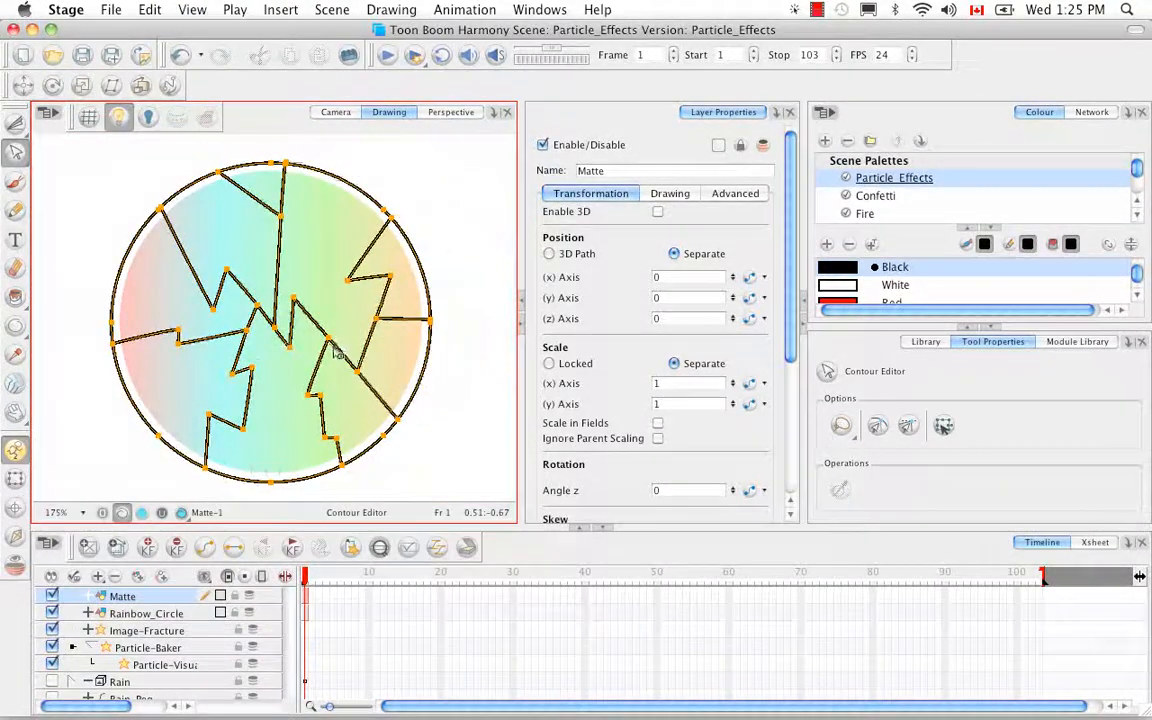
key(shift+m)
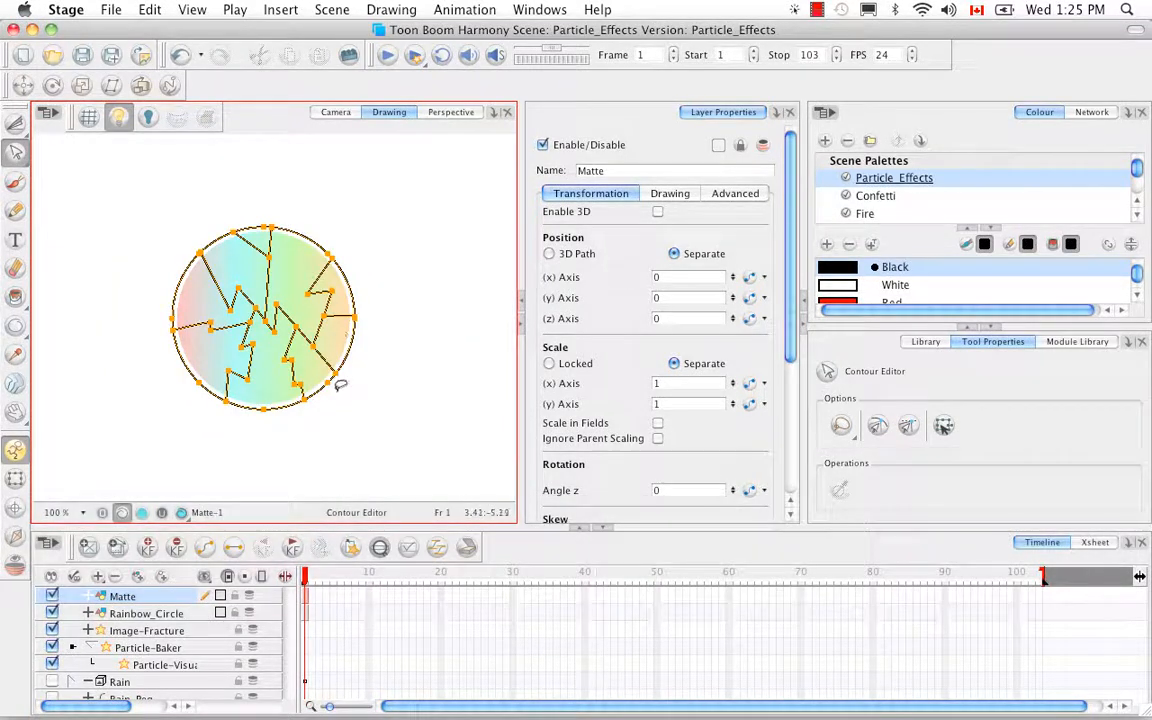
click(345, 396)
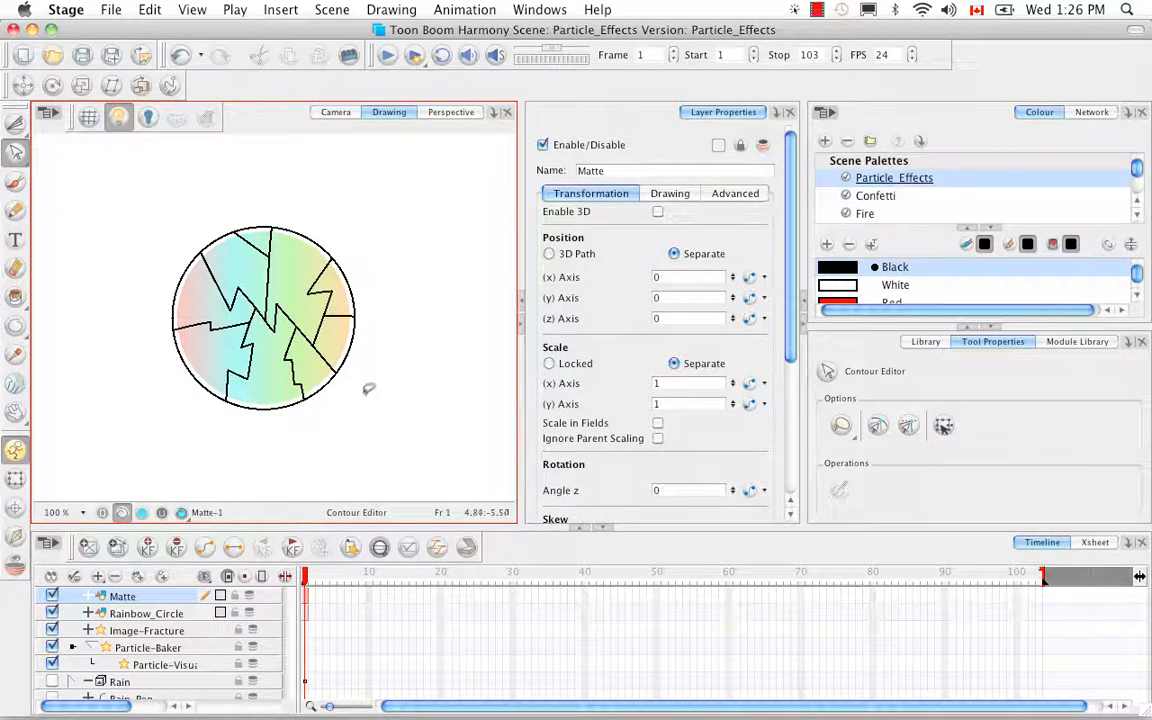
Show the network and move the Matte and Rainbow_Circle nodes off the Composite, to the area beside Particle-Visualizer.
click(1082, 115)
click(992, 328)
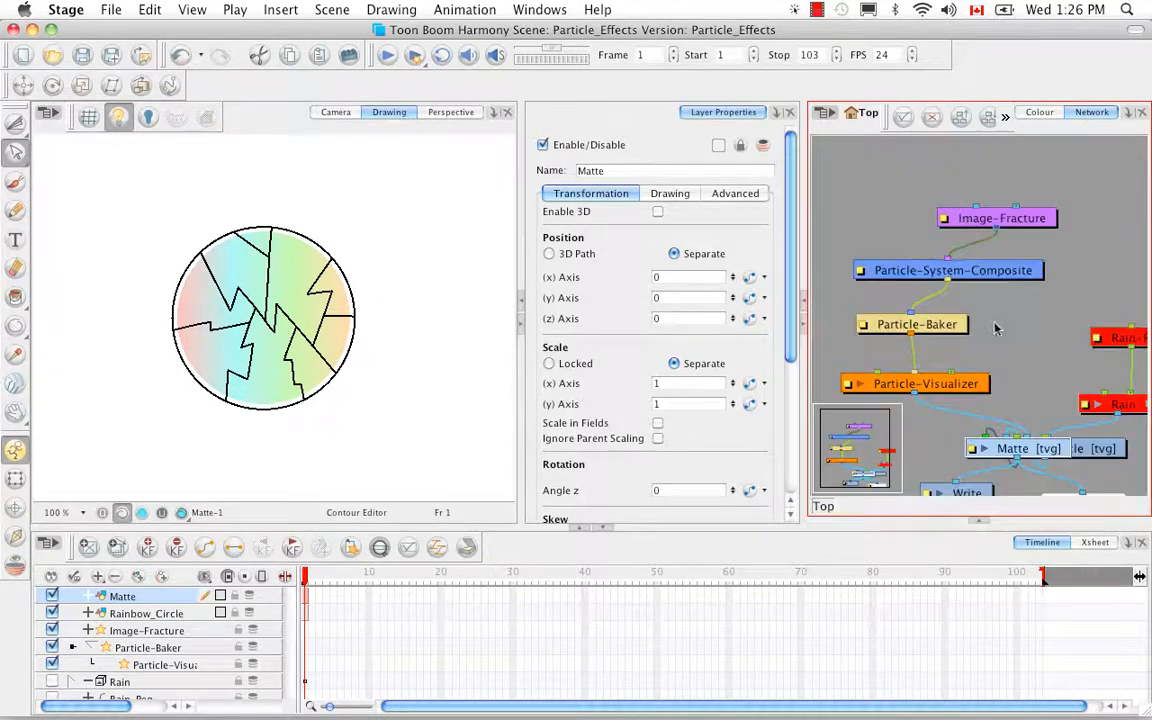
drag(1035, 445, 880, 426)
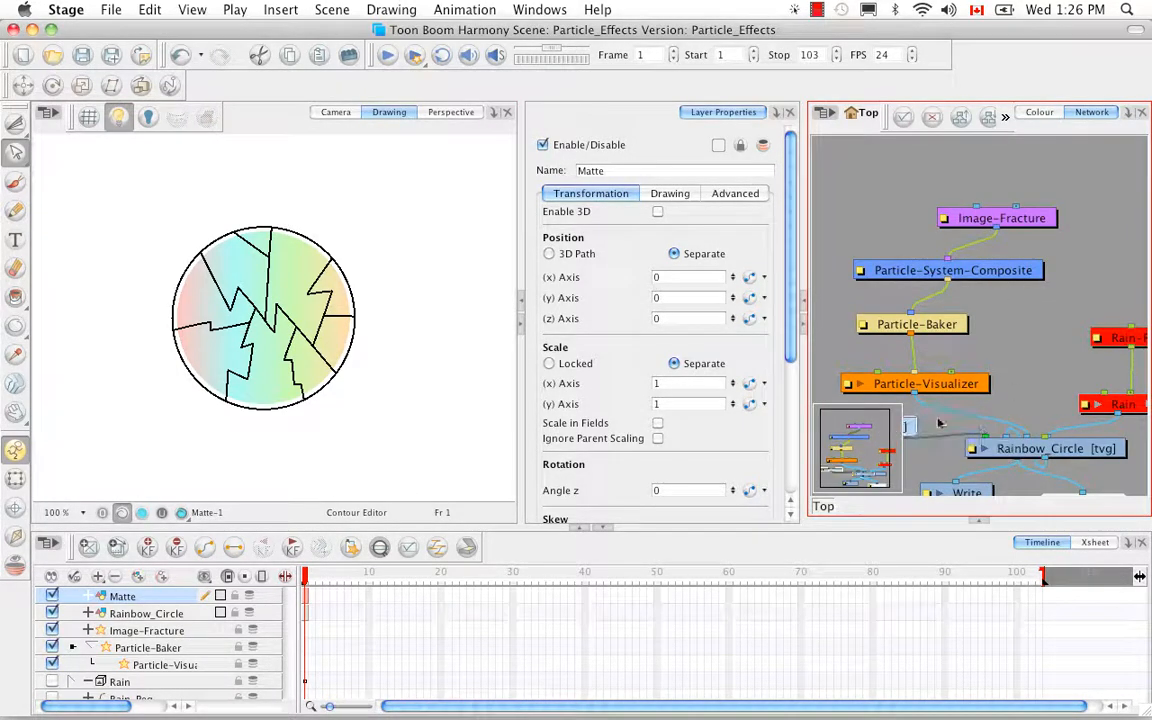
key(space)
drag(1019, 404, 1089, 335)
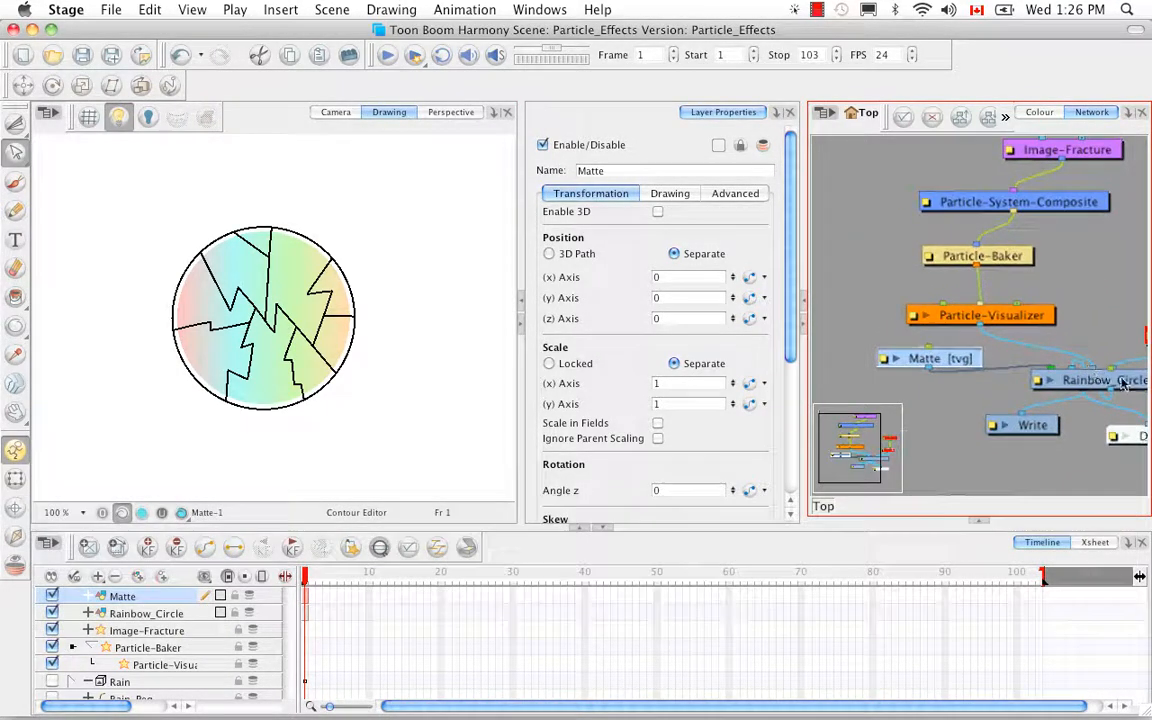
key(space)
drag(1083, 394, 870, 298)
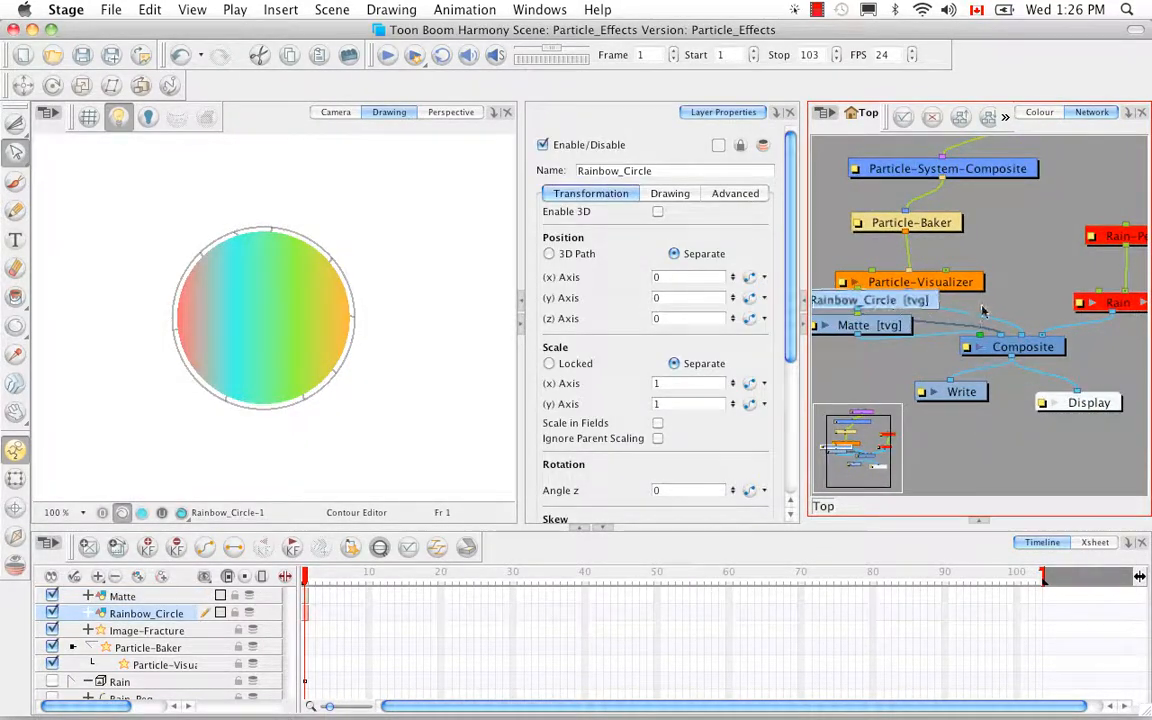
Disconnect Matte and Rainbow_Circle from the Composite and move both nodes up near the Image-Fracture module.
key(space)
mouse_move(985, 301)
mouse_down()
mouse_move(1087, 350)
mouse_move(1046, 391)
mouse_move(1052, 372)
mouse_up()
mouse_move(956, 375)
mouse_down()
mouse_move(892, 226)
mouse_move(890, 192)
mouse_up()
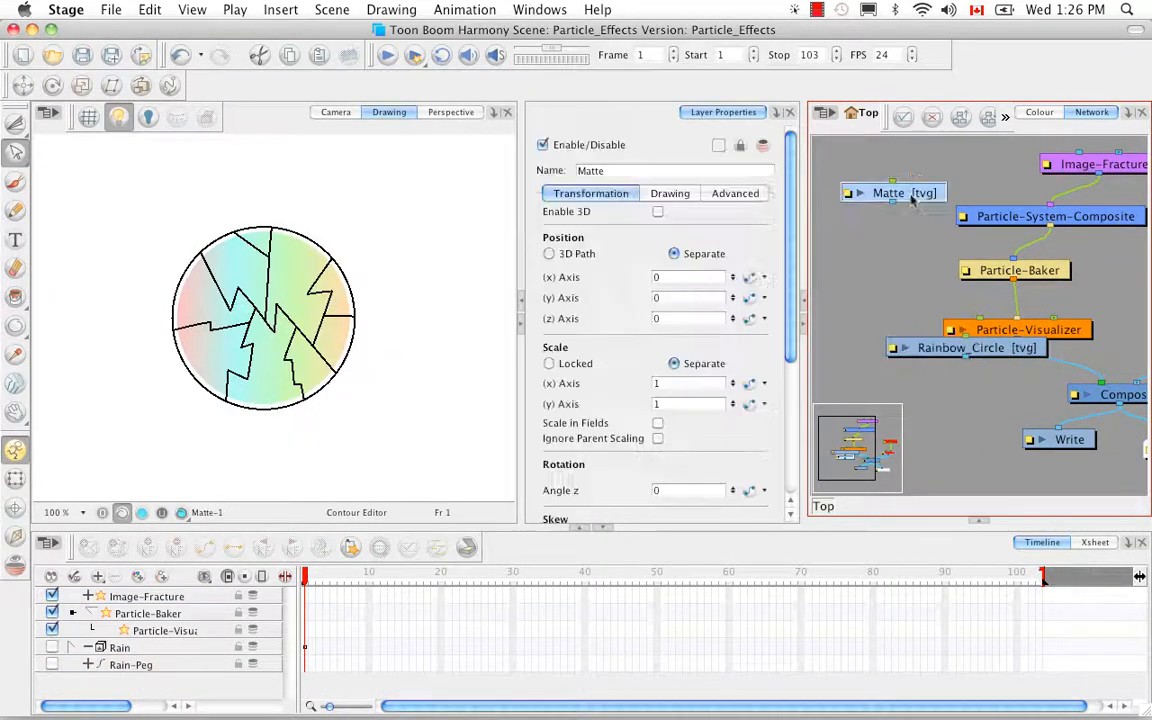
key(space)
drag(966, 258, 999, 360)
drag(1033, 451, 1025, 213)
key(space)
drag(1062, 296, 984, 346)
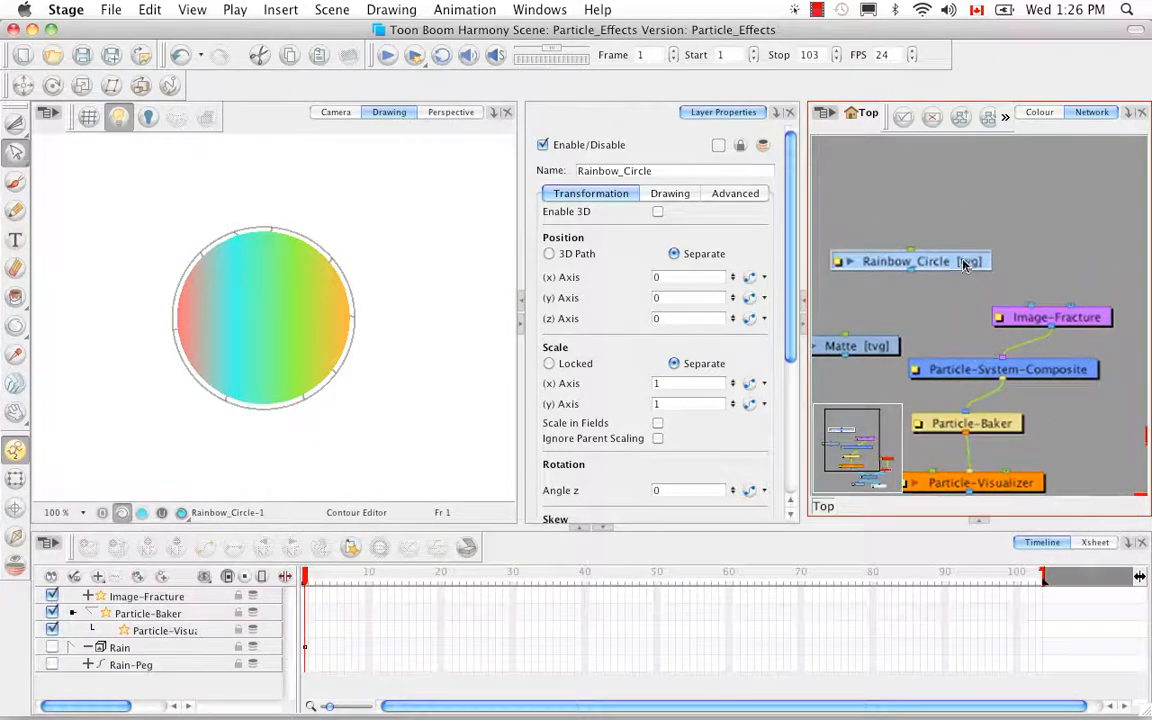
Place Rainbow_Circle above Image-Fracture and connect it to the module's right input port.
drag(966, 263, 1101, 241)
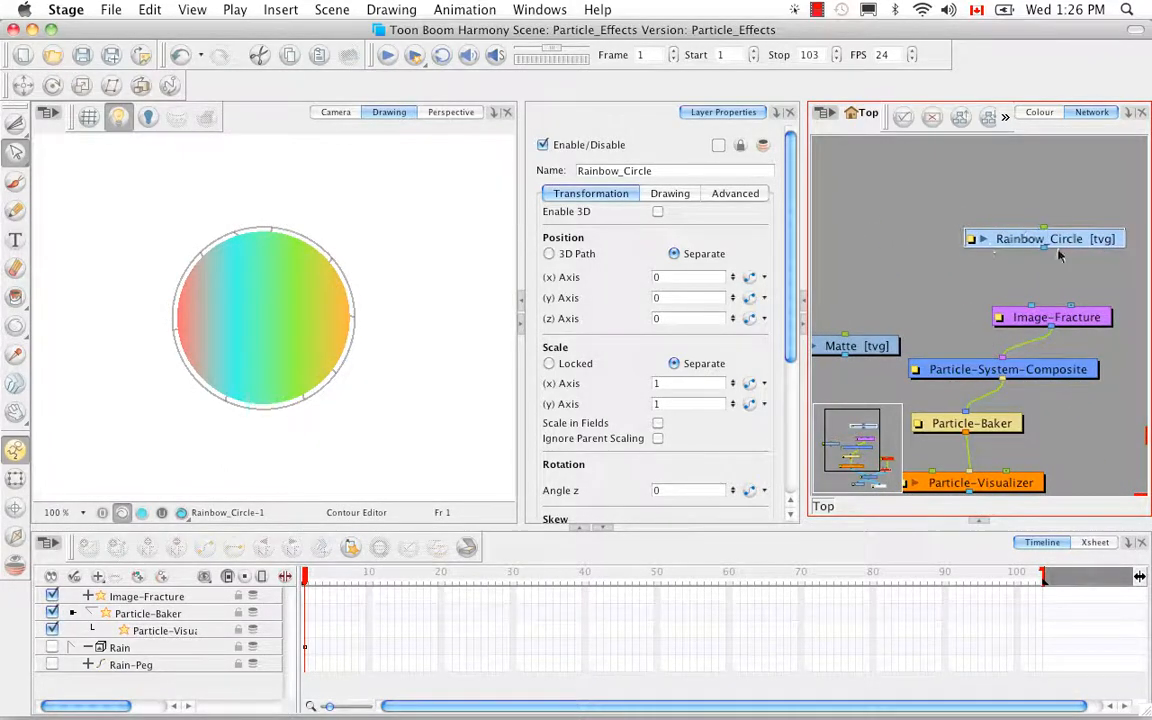
drag(1062, 281, 1070, 306)
drag(1085, 243, 1124, 246)
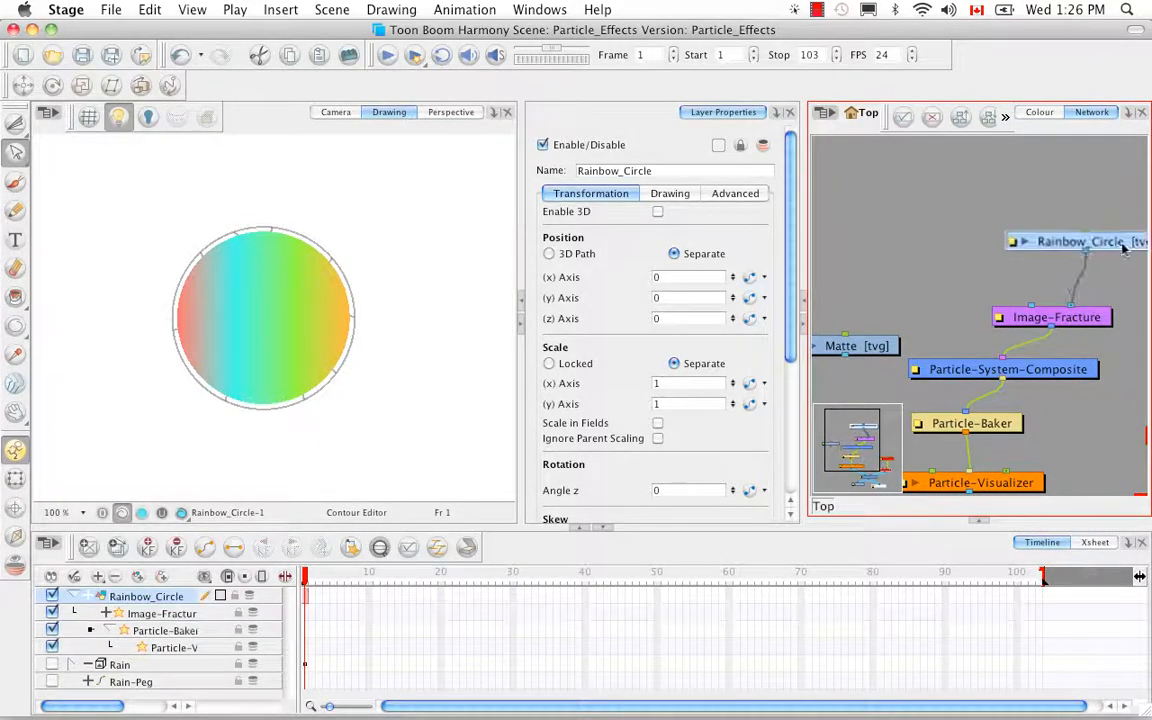
Connect the Matte node to Image-Fracture's left input port and place it beside Rainbow_Circle.
click(888, 343)
drag(957, 233, 1031, 305)
drag(880, 330, 880, 282)
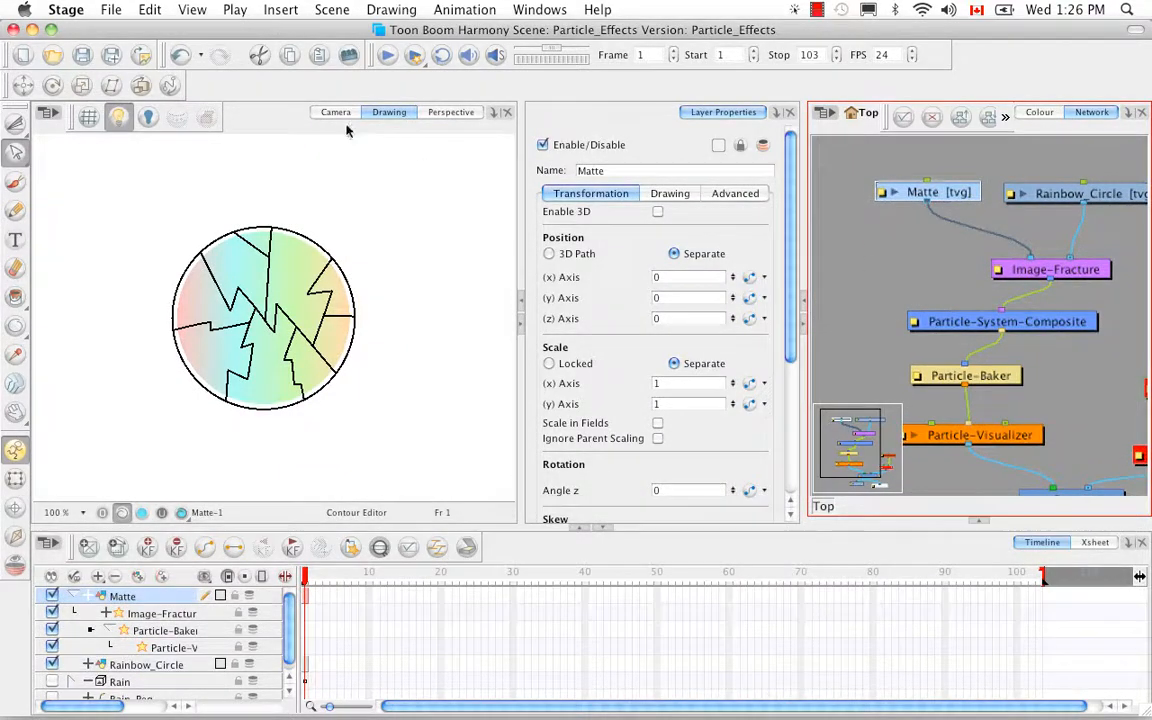
Switch to the camera view and set the Image-Fracture module's emission trigger to 1.
click(336, 112)
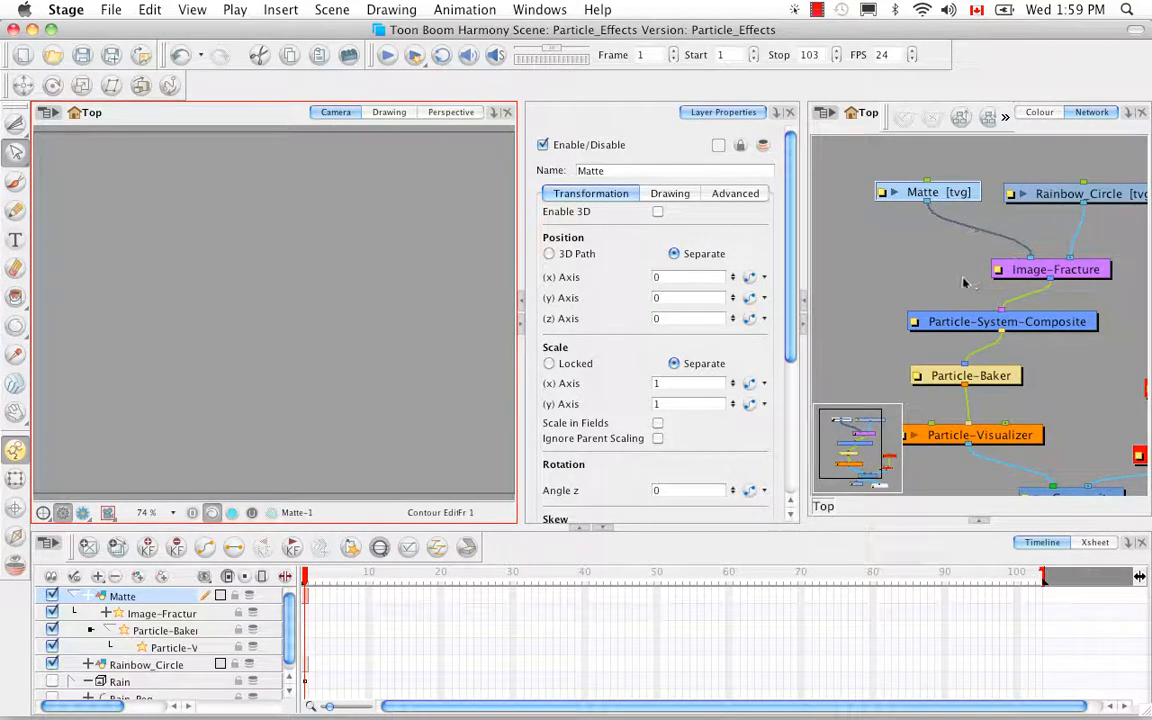
click(1083, 279)
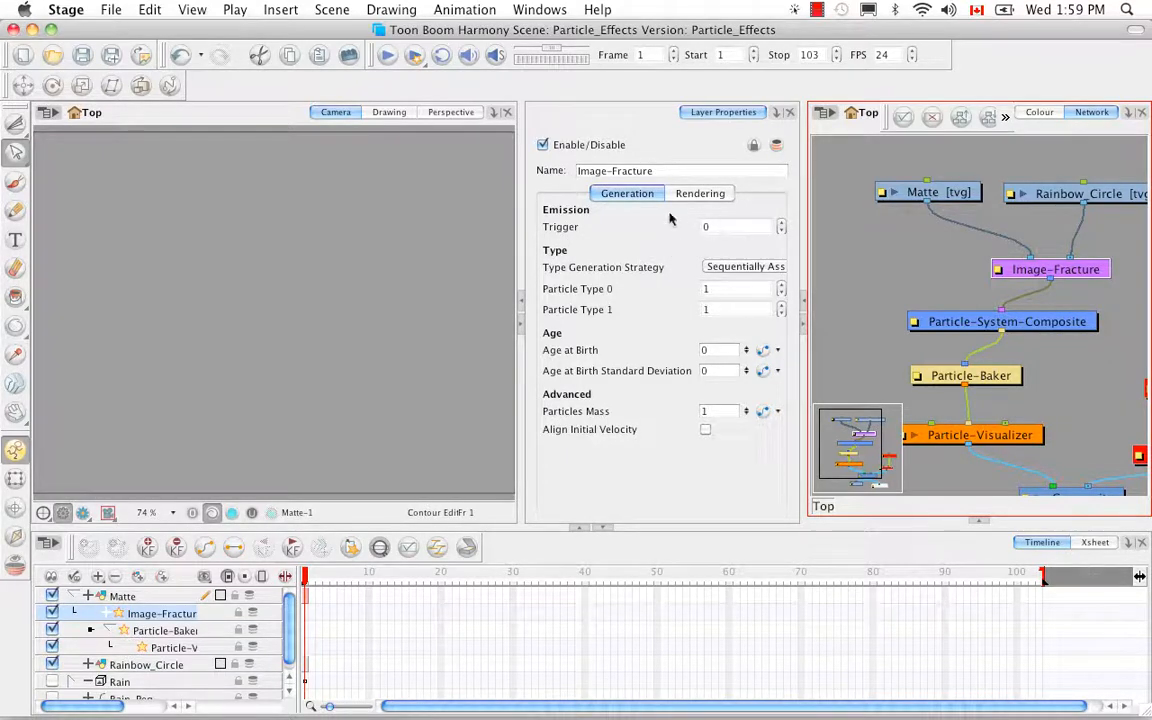
double_click(709, 227)
text(1)
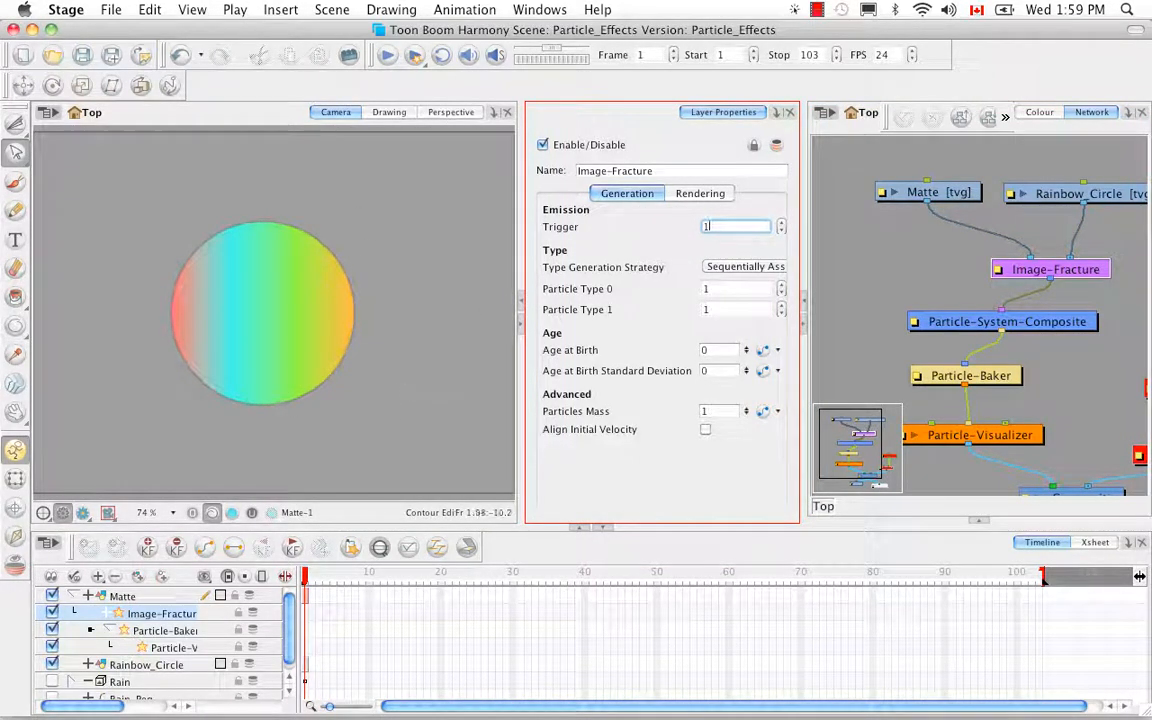
Scrub through the first frames and orbit the circle in the perspective view to examine its fractured pieces.
click(337, 574)
drag(337, 574, 295, 574)
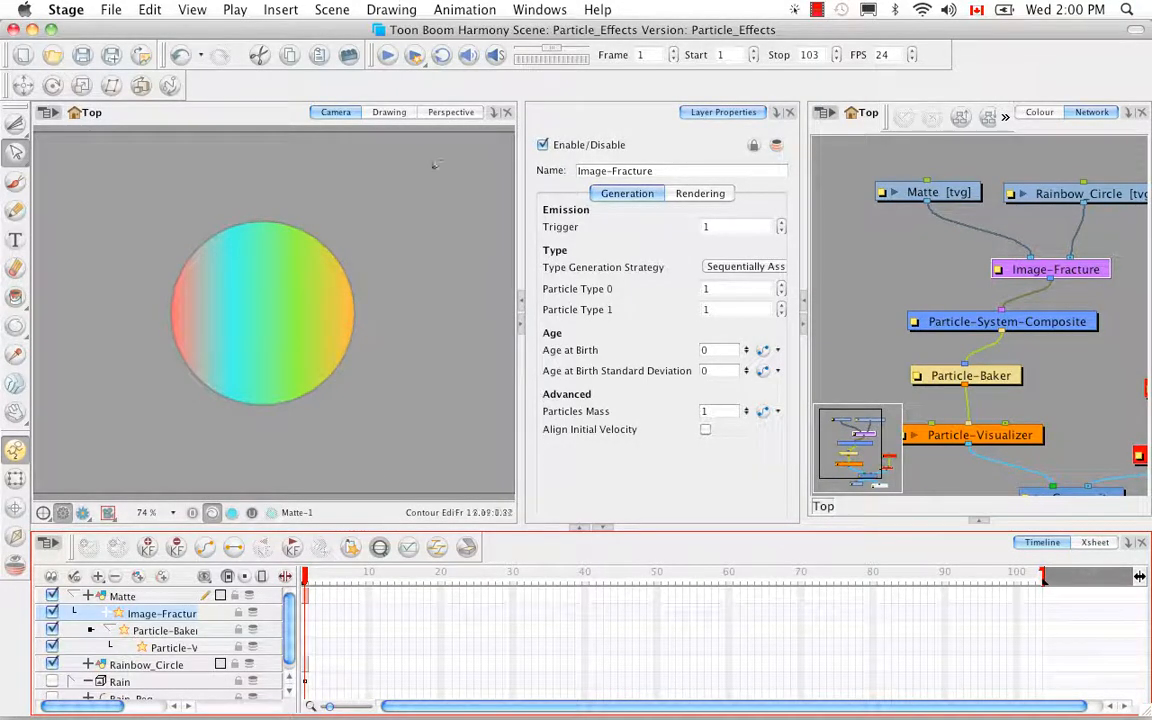
click(451, 112)
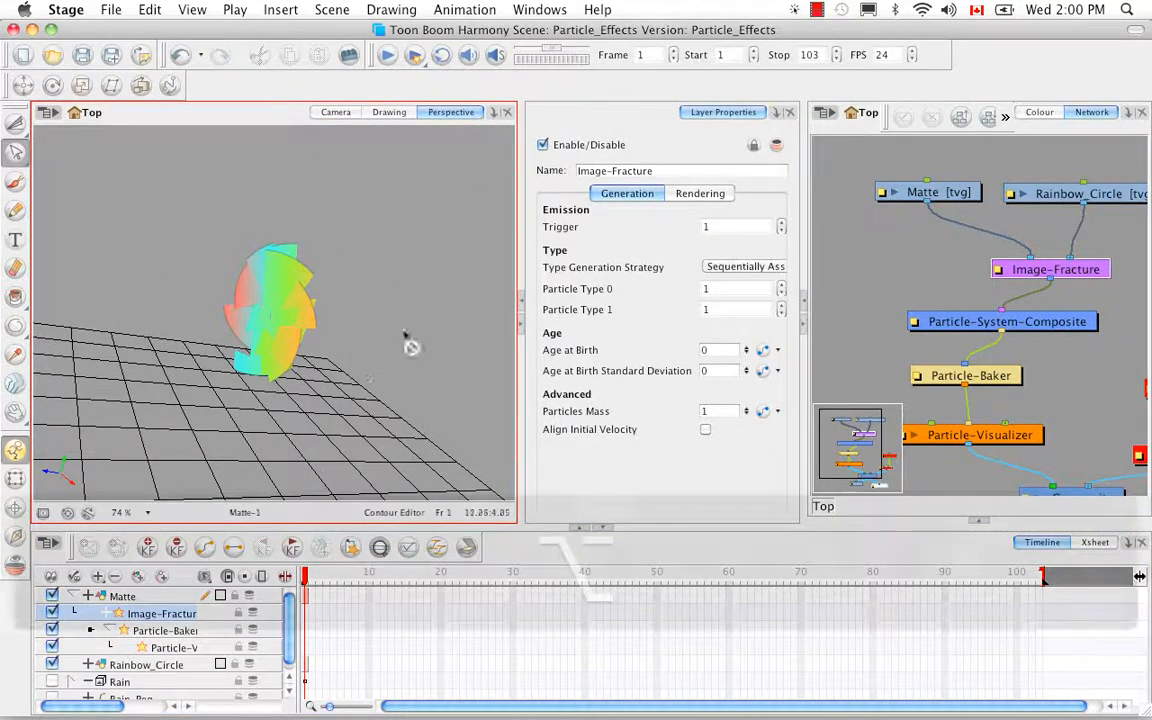
drag(411, 346, 130, 302)
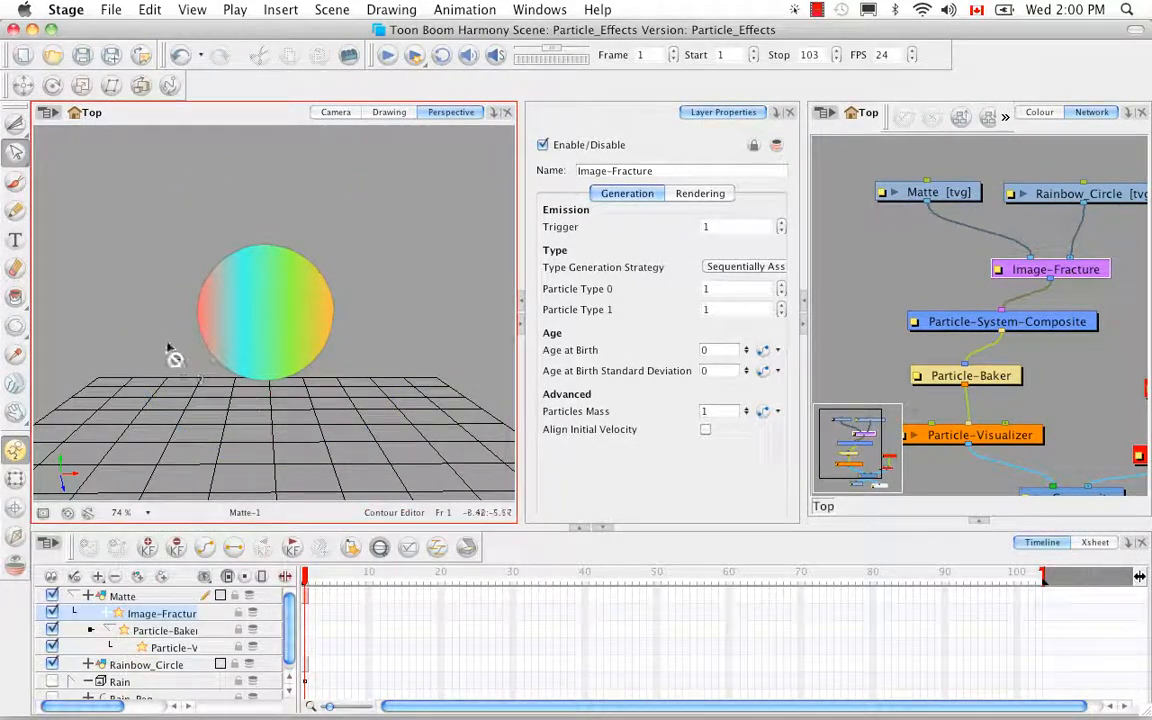
mouse_move(129, 321)
mouse_down()
mouse_move(278, 339)
mouse_move(118, 319)
mouse_up()
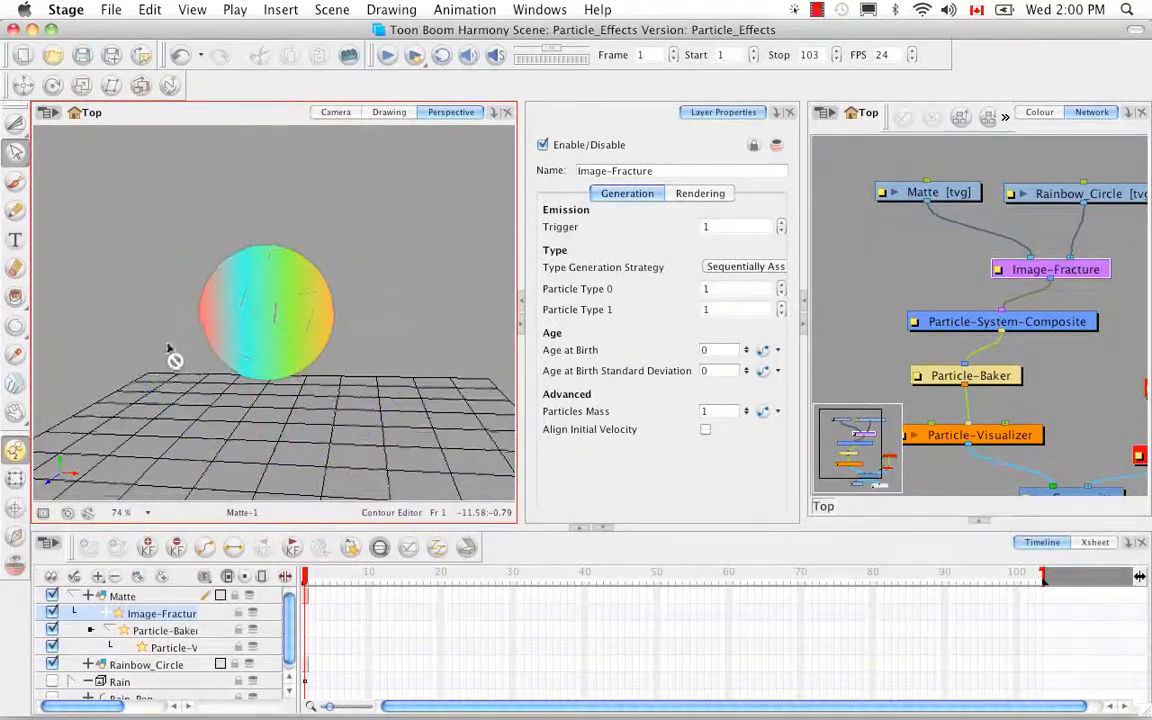
Reset the perspective view, orbit the circle to examine its separated pieces across the first frames, and return to the camera view.
key(shift+m)
key(shift+z)
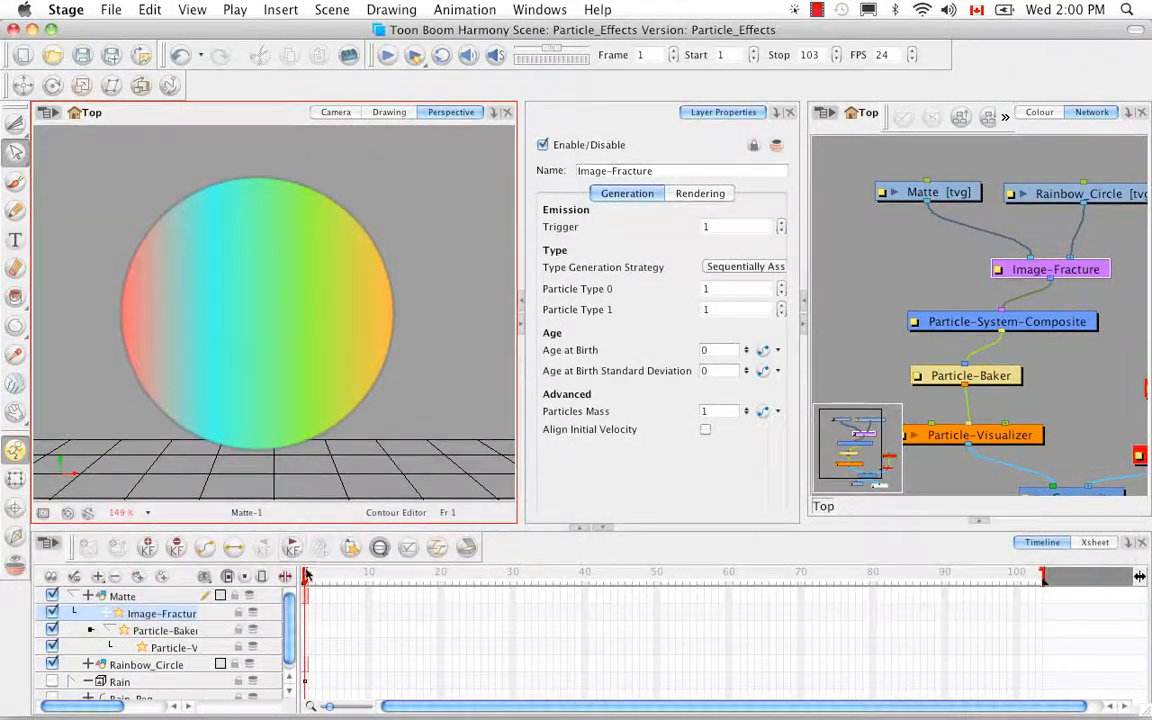
click(307, 573)
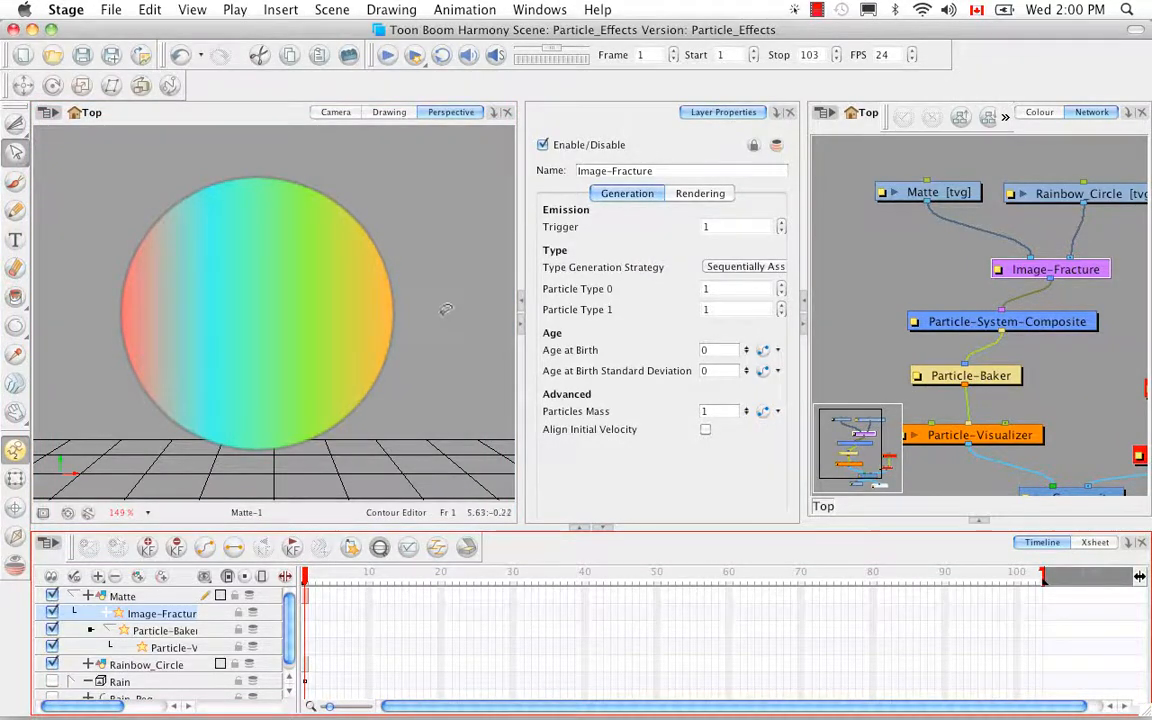
drag(445, 311, 298, 578)
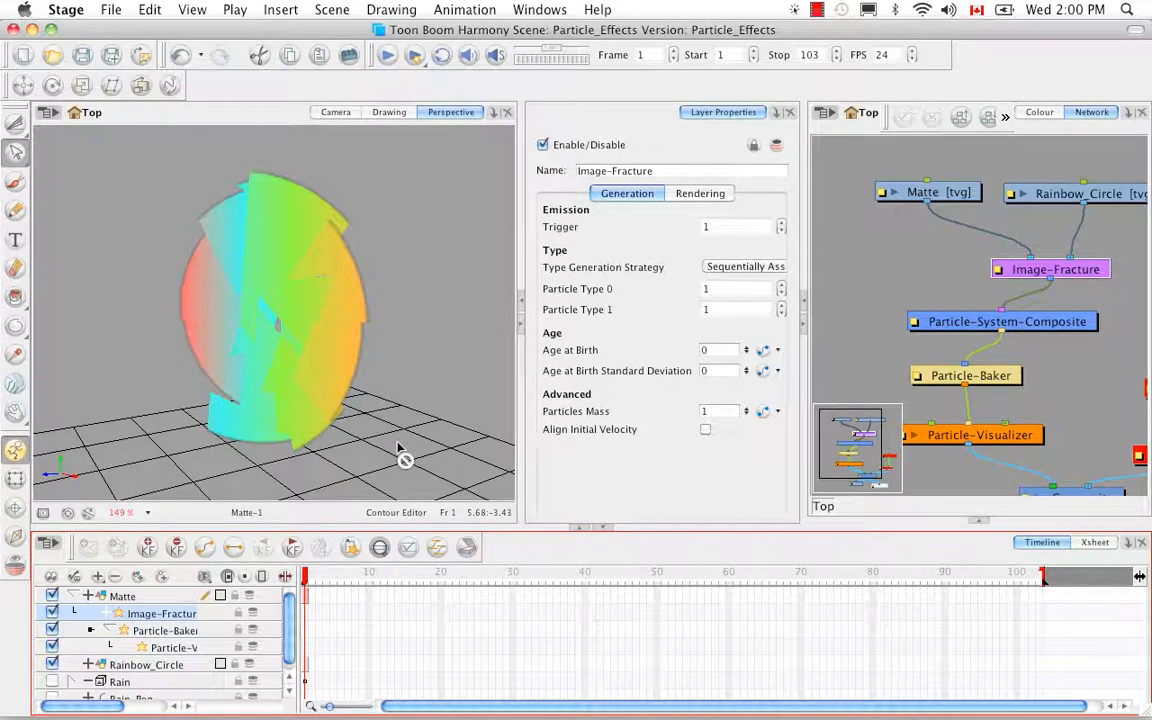
click(335, 113)
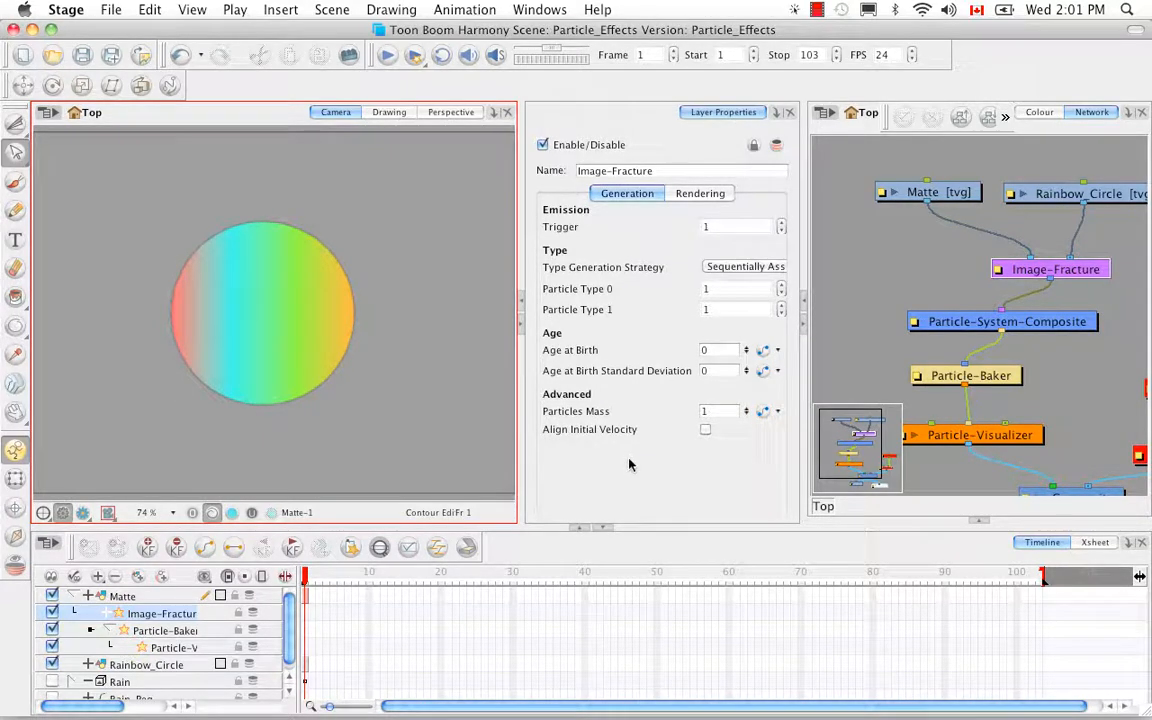
Add a Velocity particle module beside Image-Fracture in the network and connect its output to Particle-System-Composite.
click(980, 522)
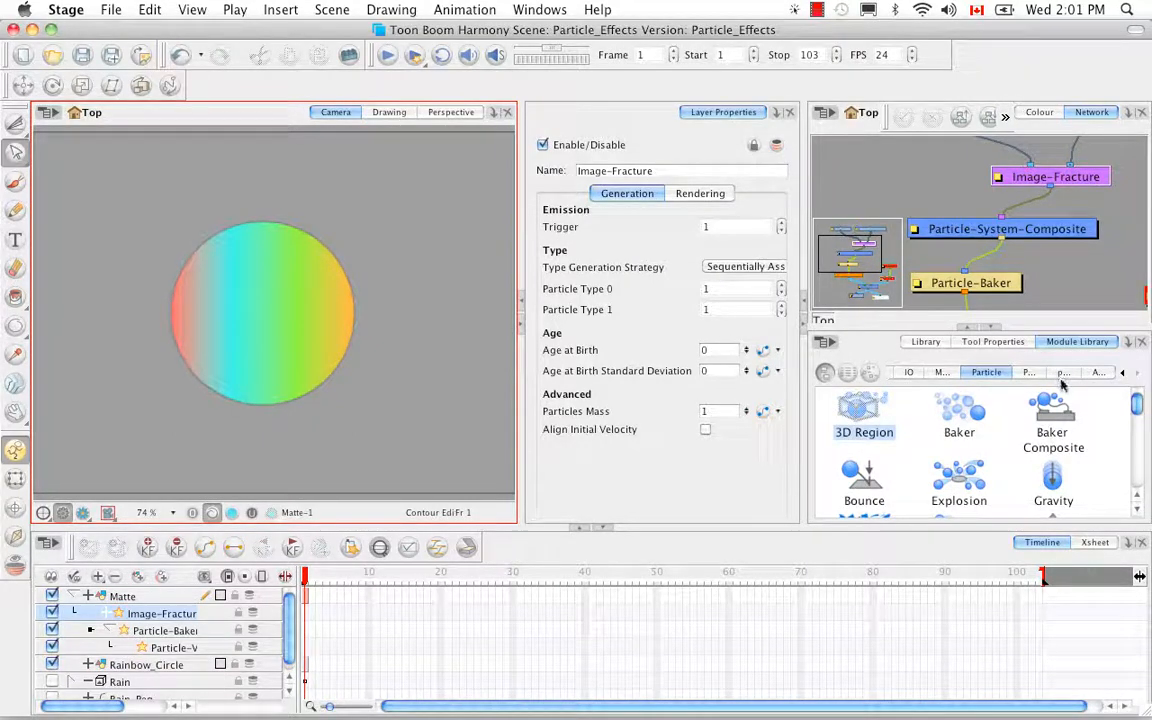
scroll(1128, 430, down, 6)
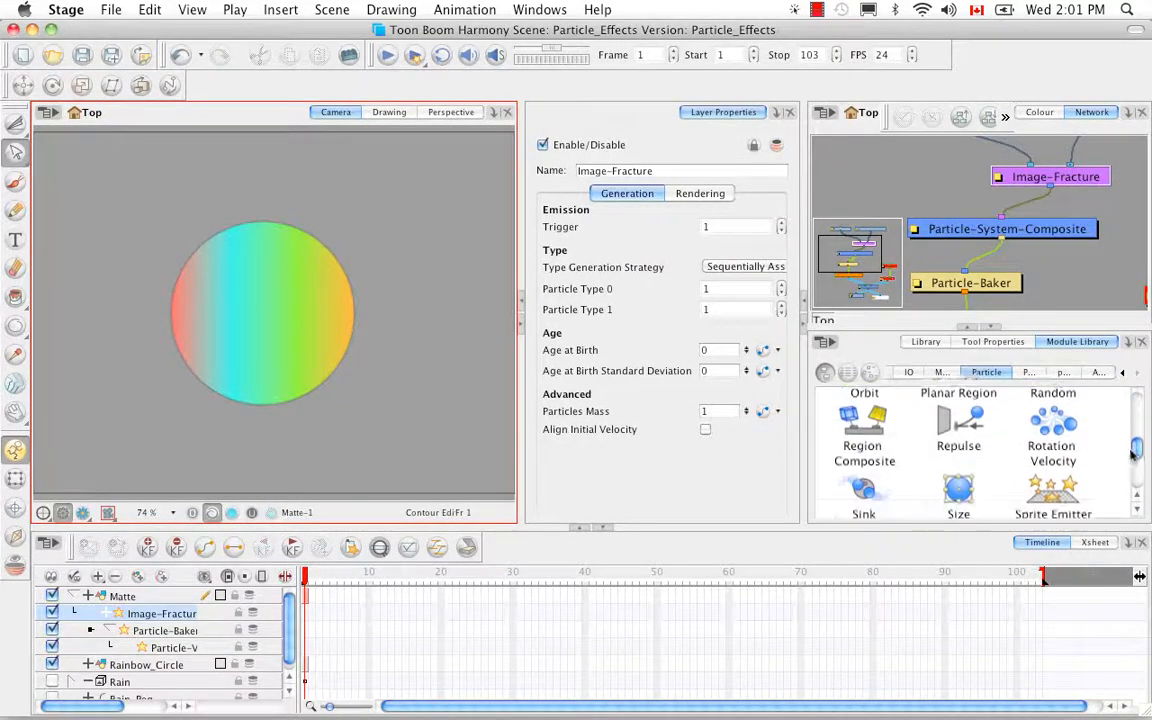
scroll(1134, 465, down, 3)
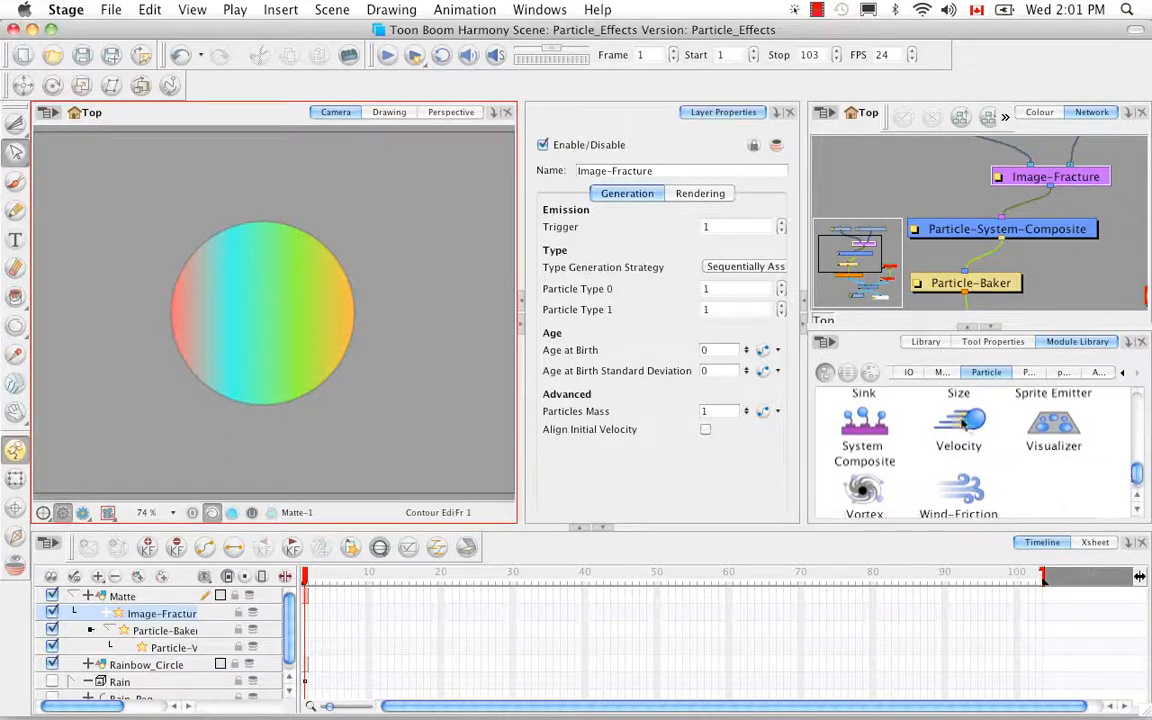
drag(1121, 188, 1121, 187)
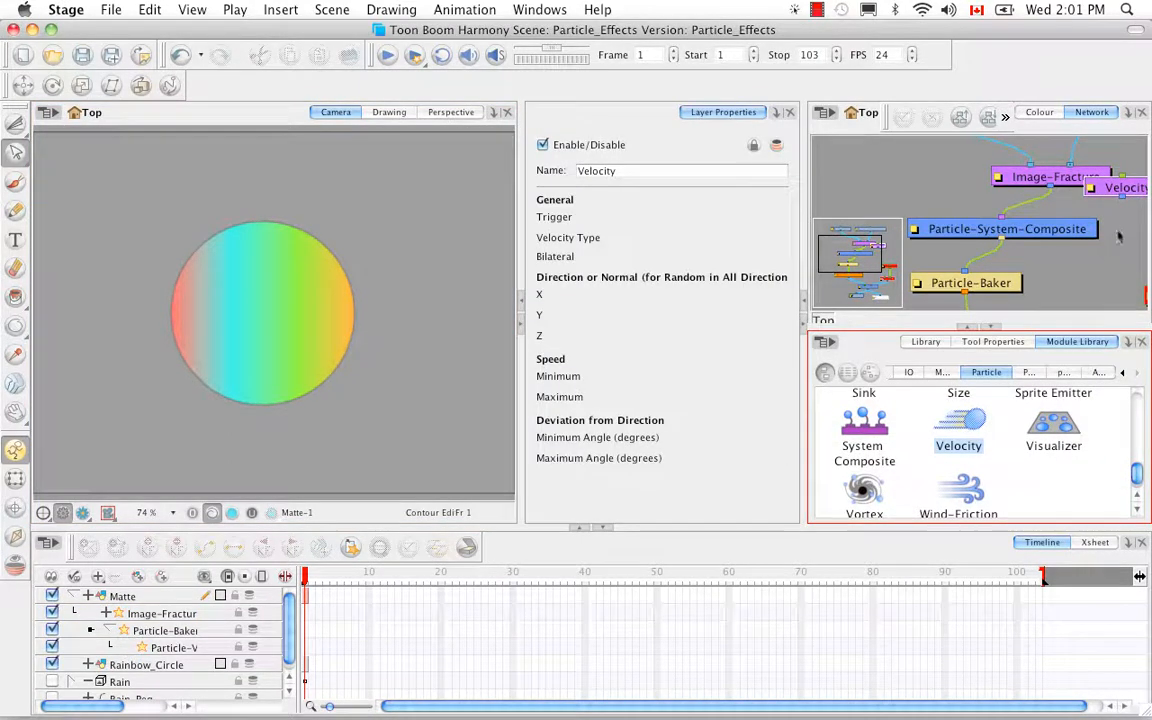
key(space)
drag(1116, 232, 1037, 294)
drag(1067, 255, 952, 283)
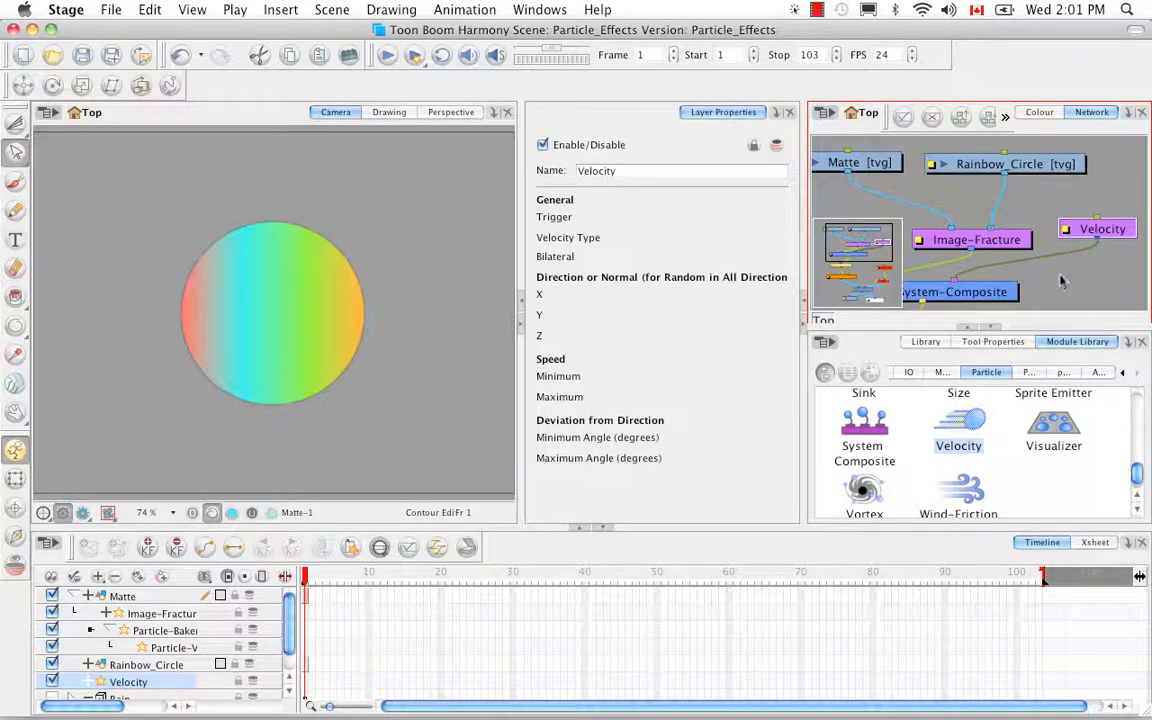
Scrub the first frames in the camera and perspective views to check how the pieces move with the Velocity module.
mouse_move(305, 581)
mouse_down()
mouse_move(380, 581)
mouse_move(306, 584)
mouse_up()
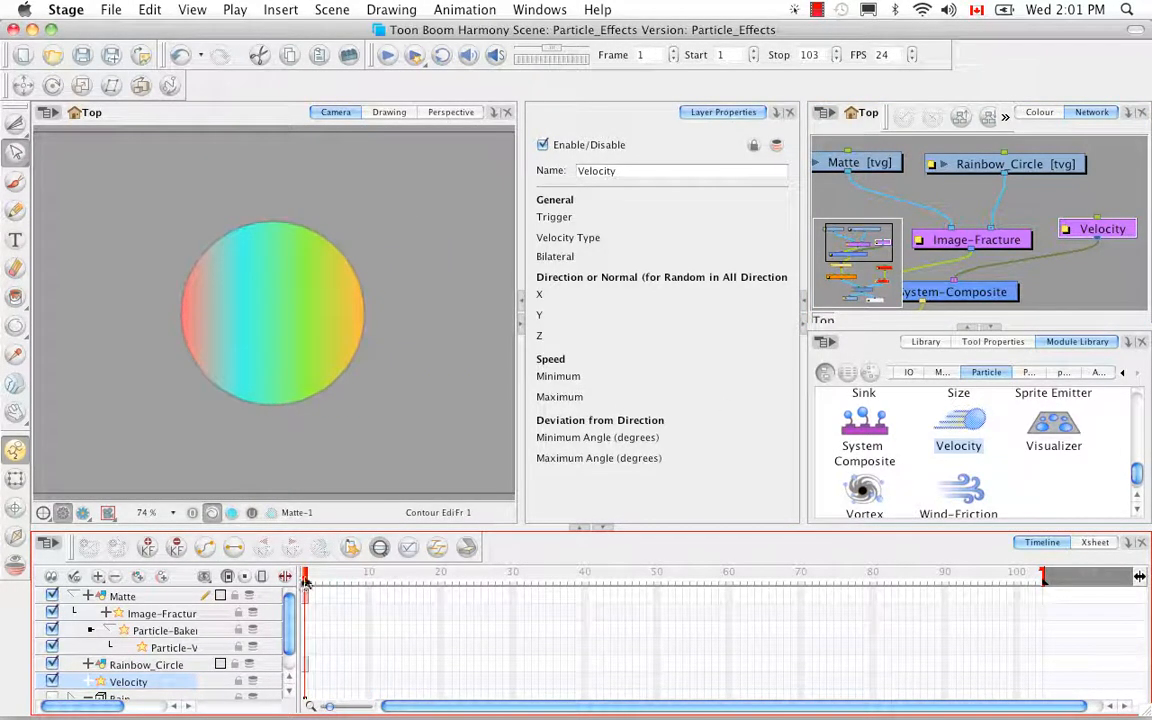
click(451, 112)
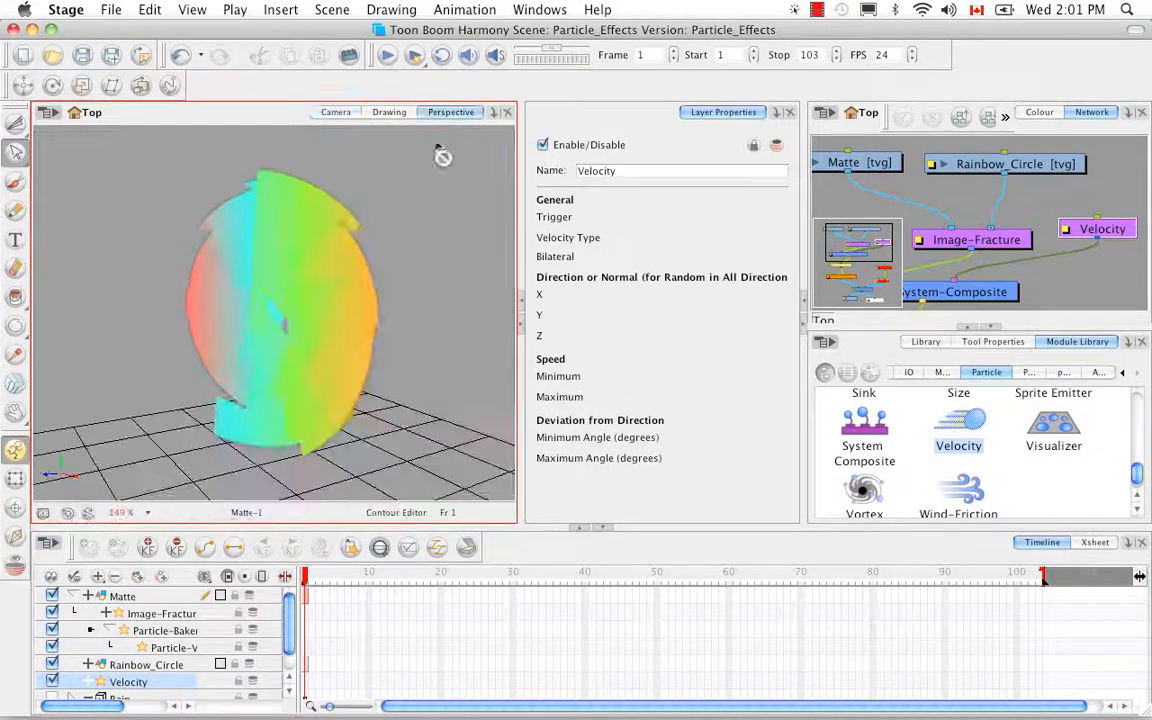
drag(315, 573, 287, 592)
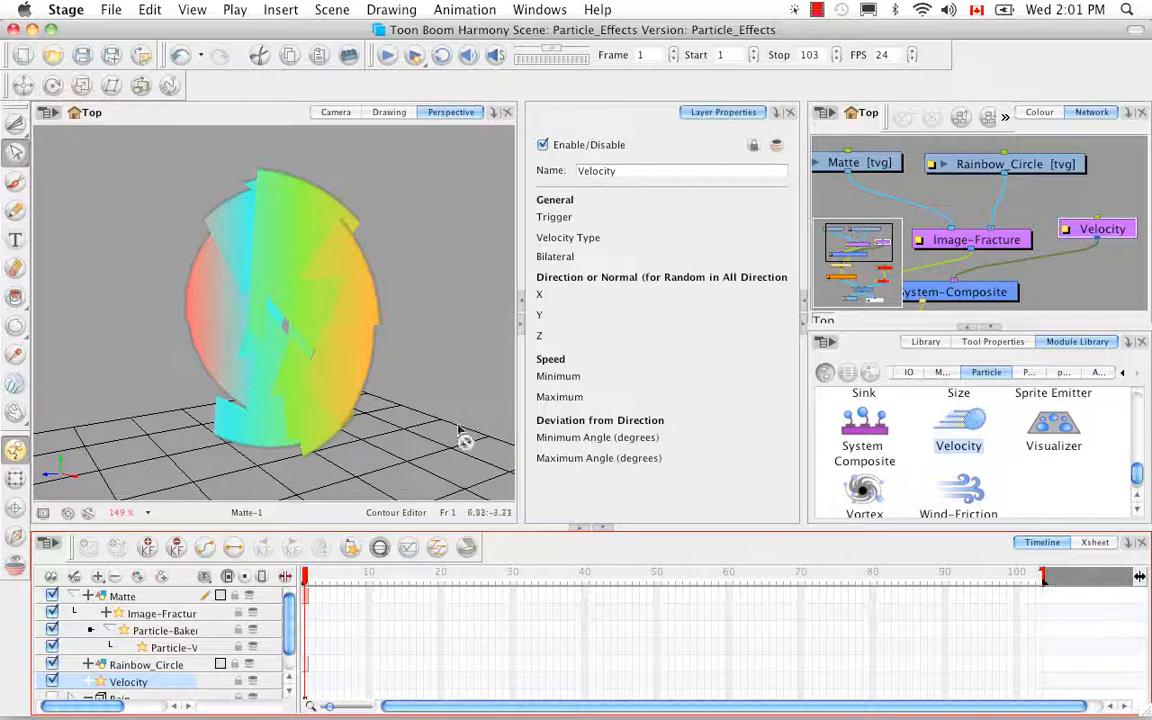
Set the Velocity module's direction to X 0 and Z 1 and its velocity type to Random in all Directions 2d.
double_click(1066, 233)
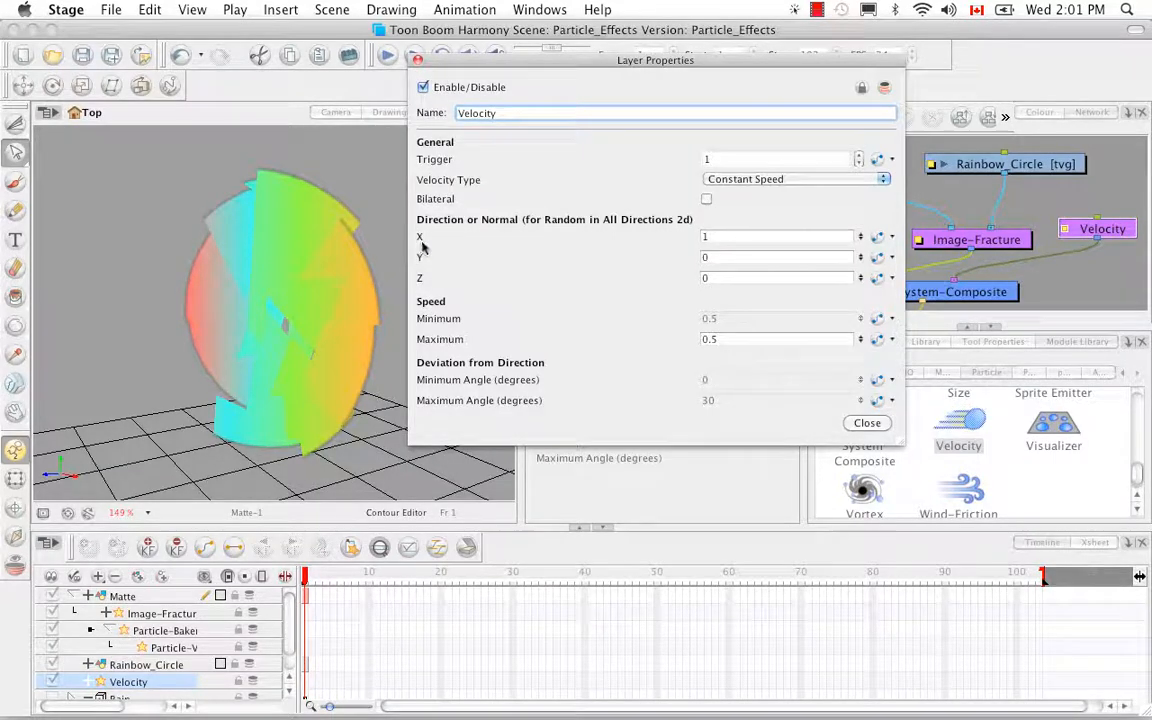
click(705, 239)
text(0)
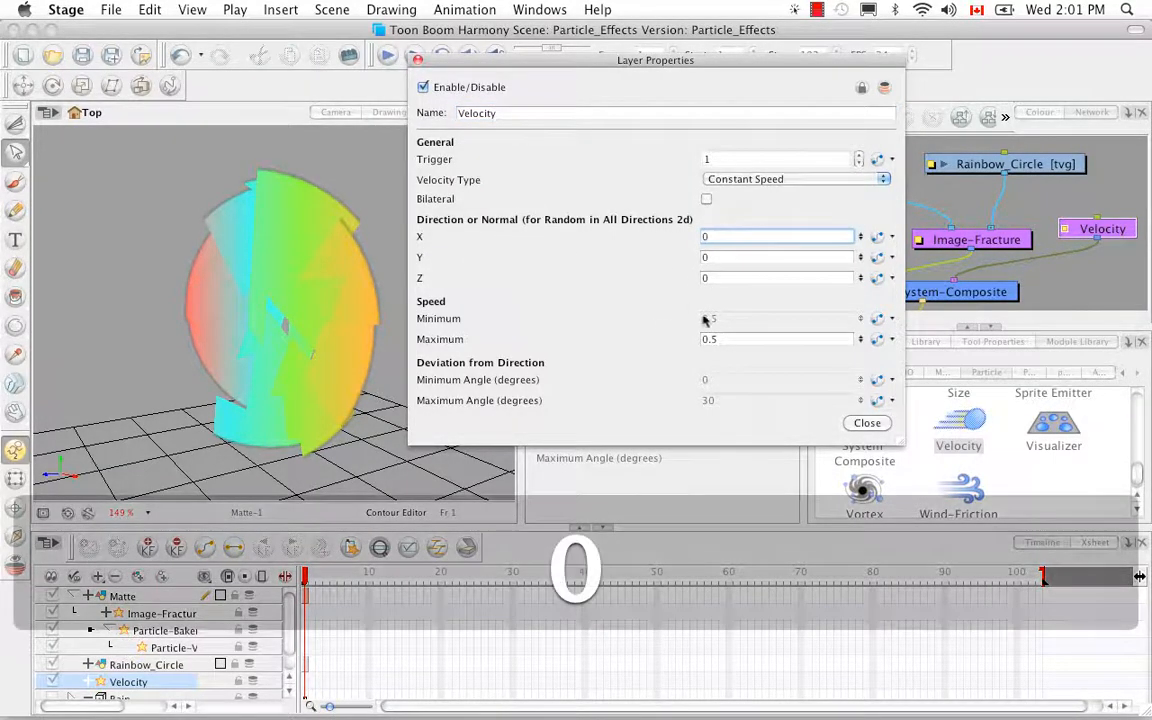
click(705, 278)
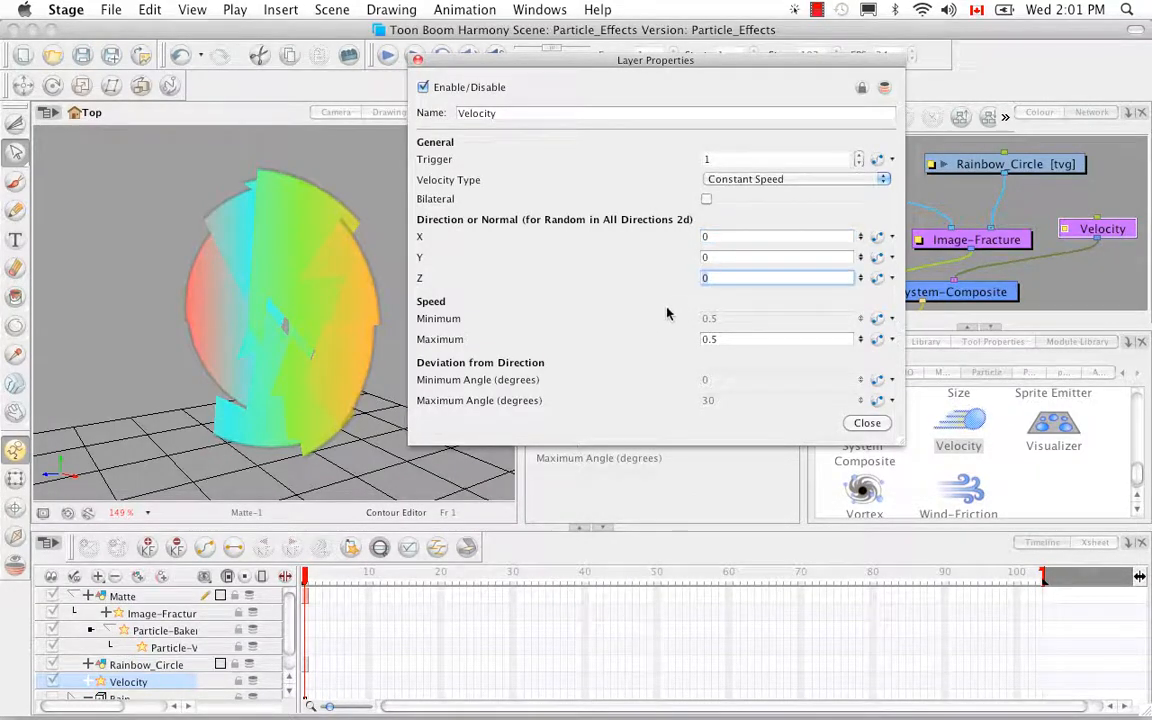
text(1)
click(884, 180)
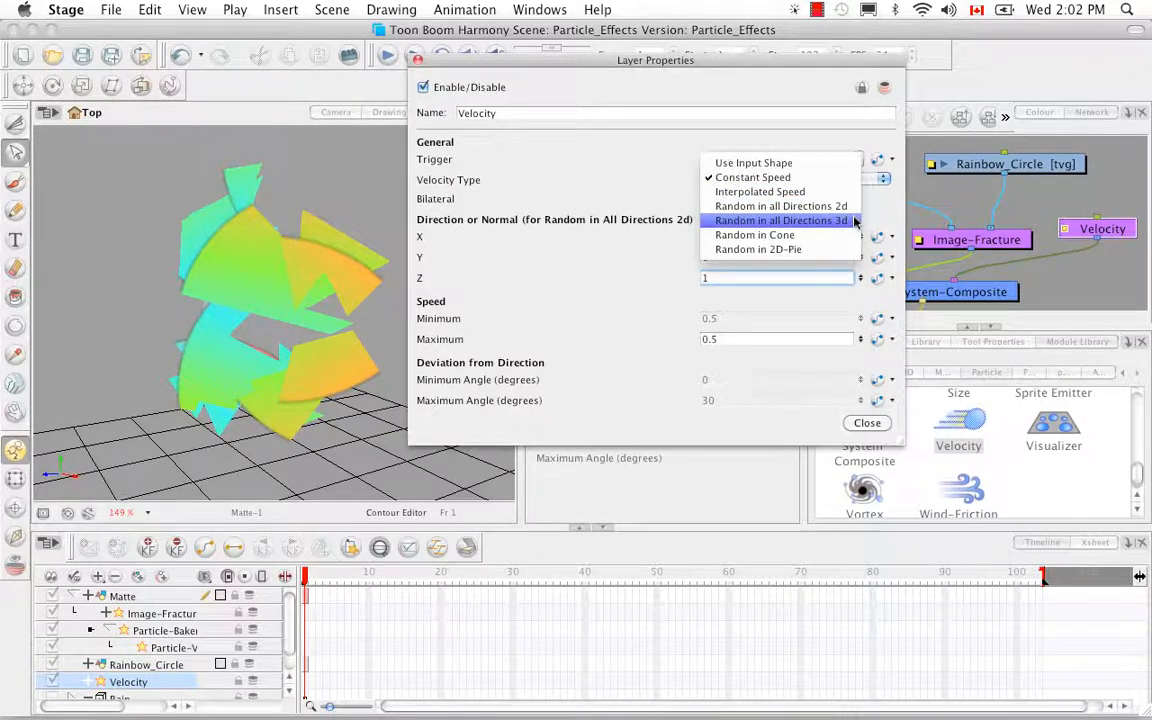
click(845, 206)
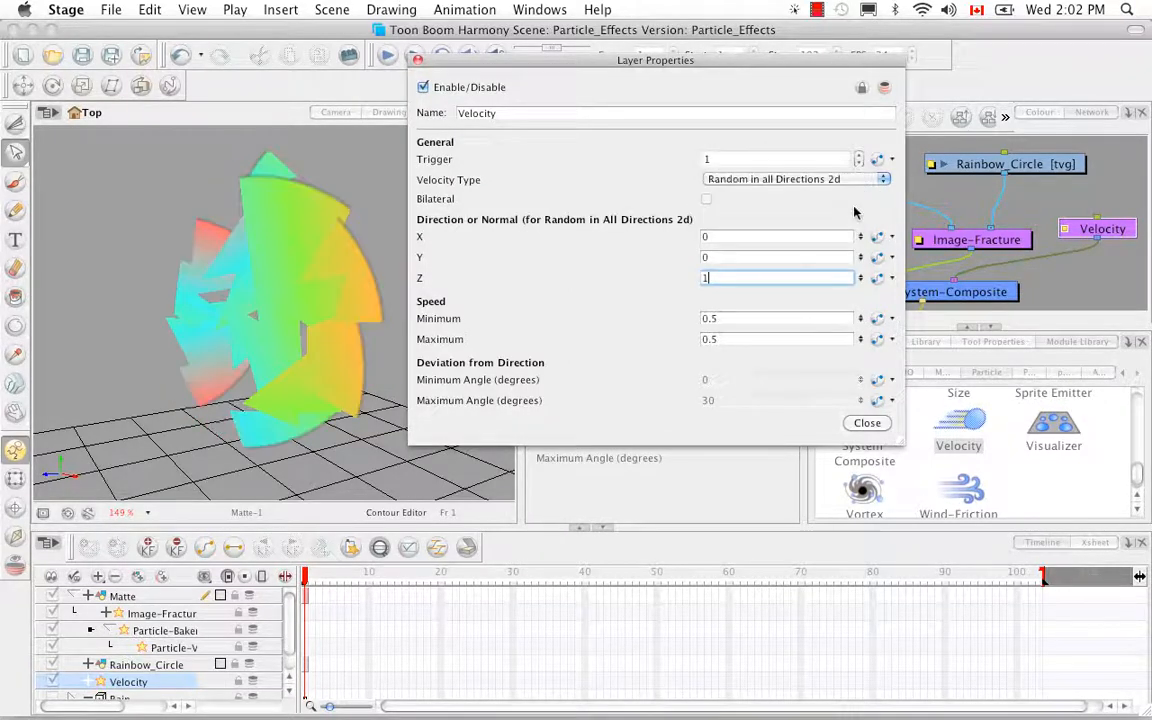
click(866, 423)
Play through the frames and orbit the perspective view to examine how the pieces spread in two dimensions.
click(311, 577)
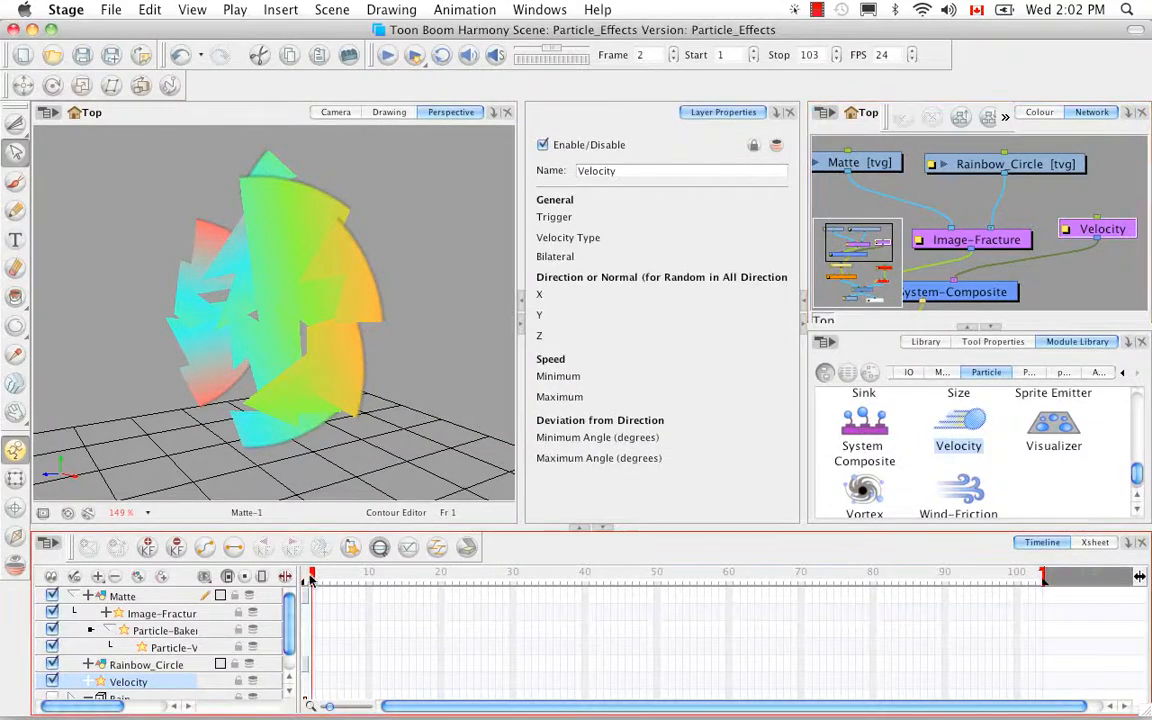
mouse_move(311, 580)
mouse_down()
mouse_move(411, 578)
mouse_move(372, 557)
mouse_move(305, 576)
mouse_up()
click(334, 112)
click(450, 112)
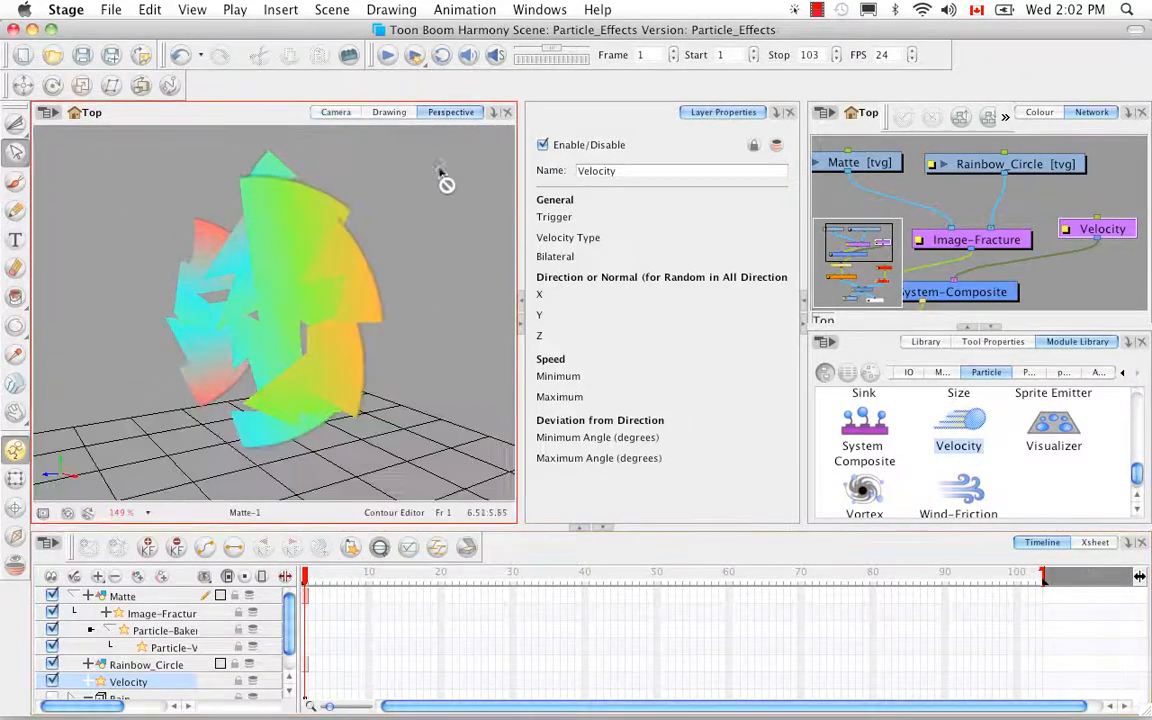
key(1)
key(1)
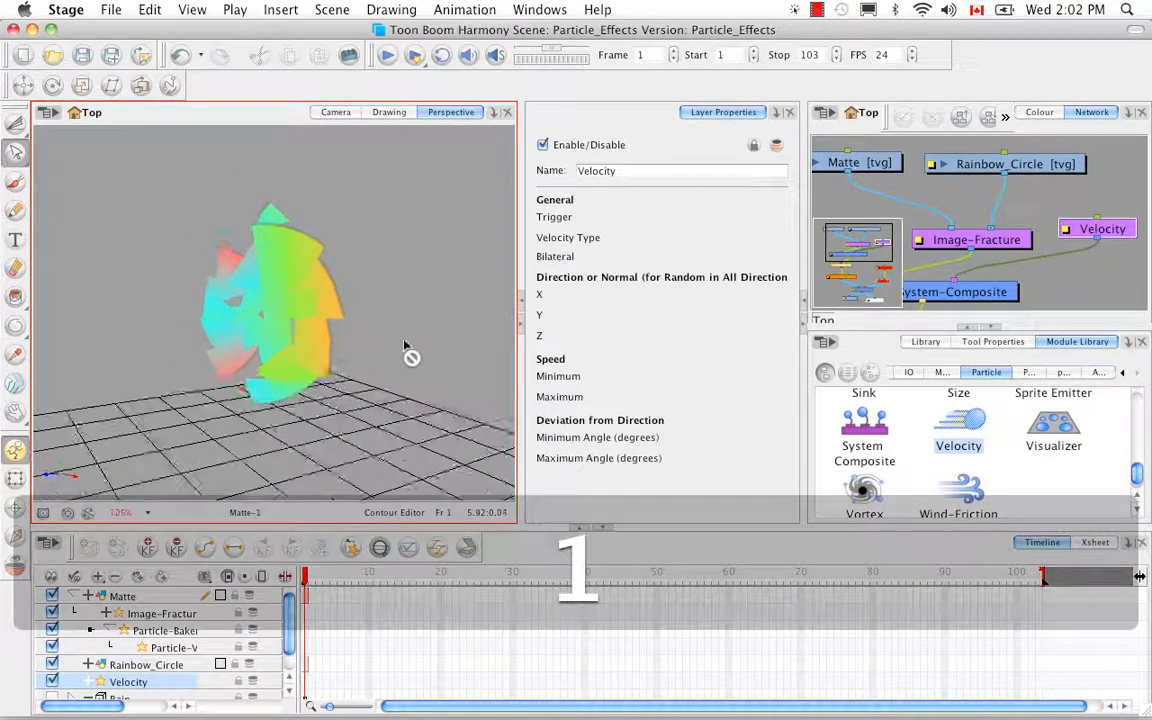
click(311, 578)
drag(311, 578, 426, 578)
drag(385, 270, 273, 260)
drag(428, 577, 298, 582)
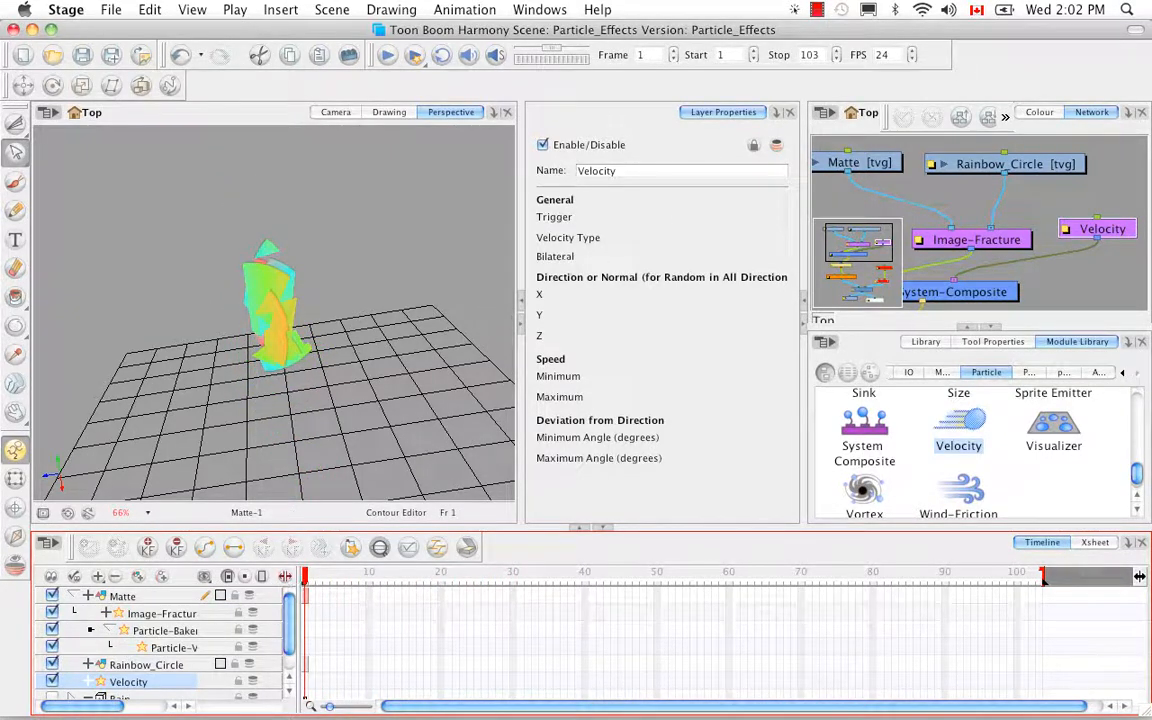
Change the Velocity module's velocity type to Random in all Directions 3d and preview the first frames.
click(1066, 230)
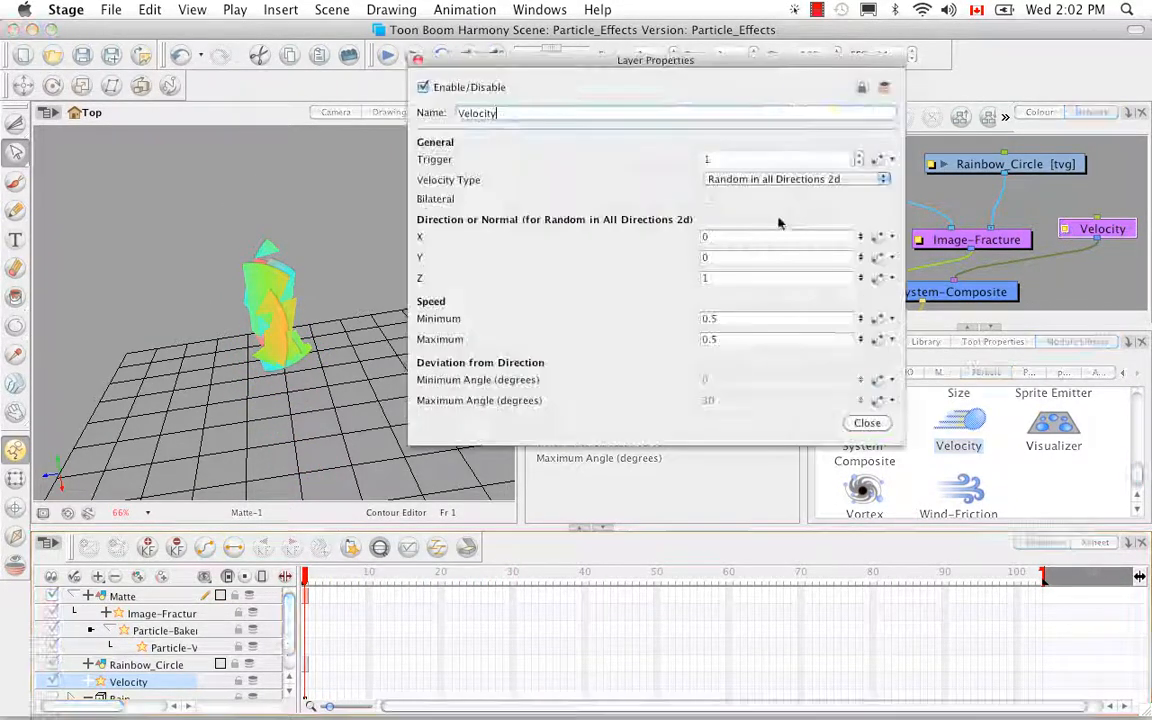
click(884, 180)
click(790, 192)
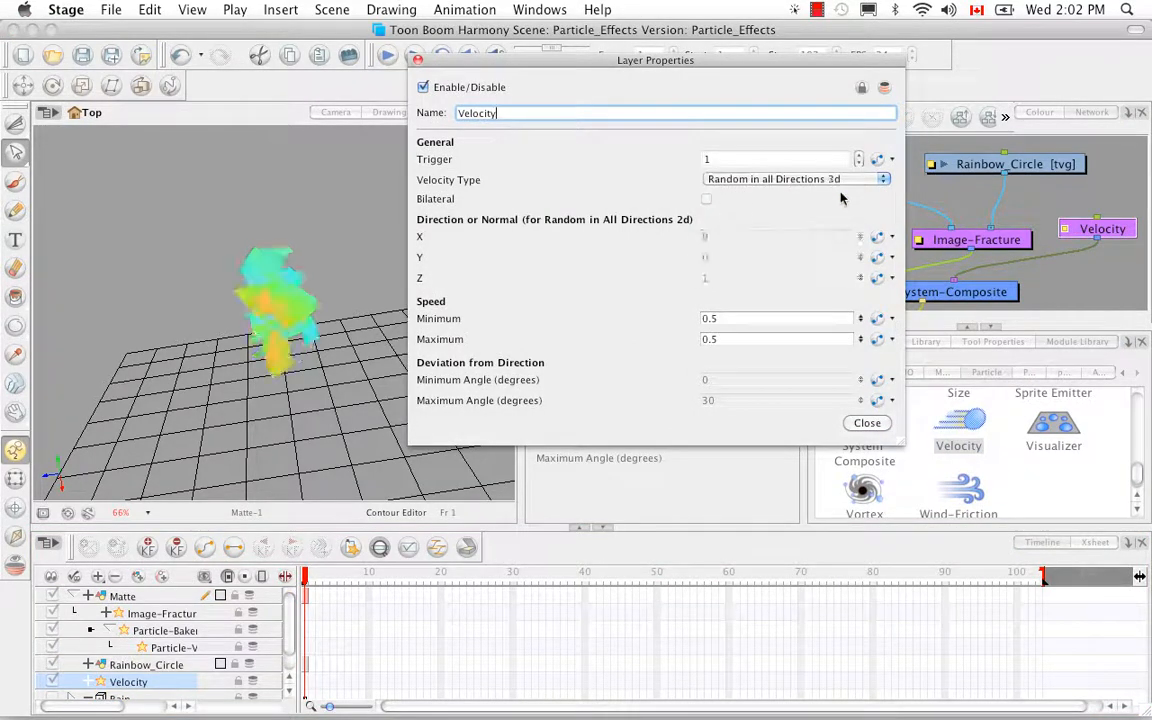
mouse_move(306, 578)
mouse_down()
mouse_move(418, 578)
mouse_move(303, 578)
mouse_up()
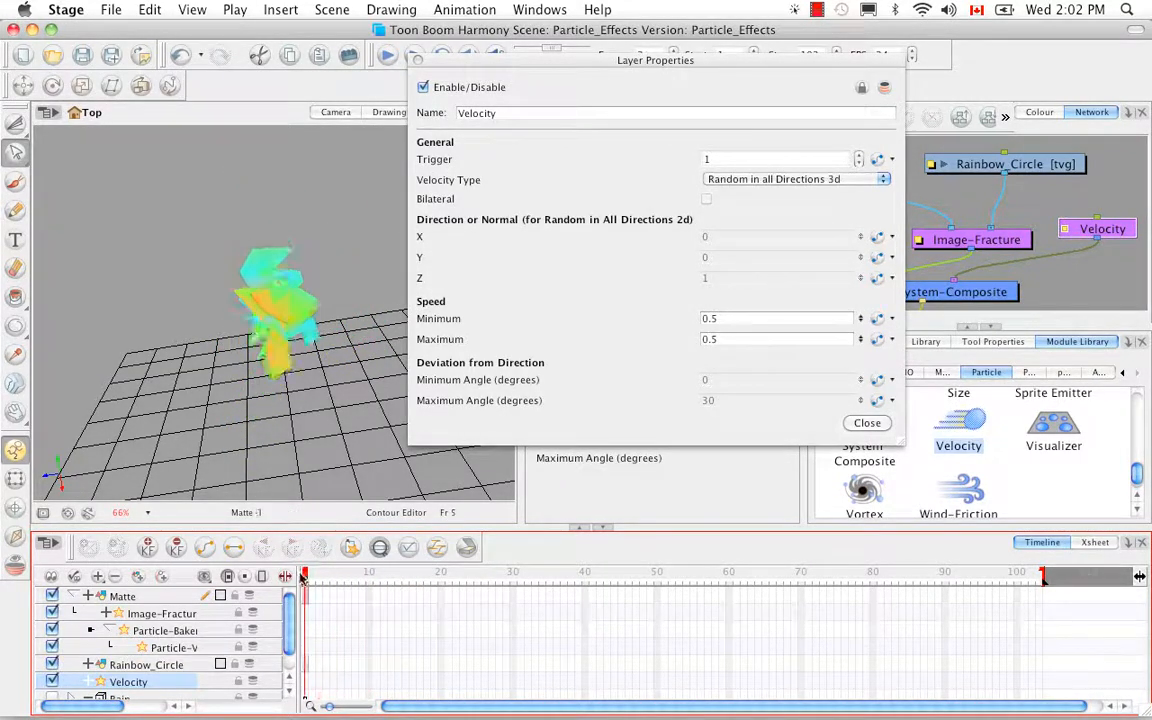
click(419, 60)
Scrub through the animation in the zoomed-out camera view to examine the pieces scattering in three dimensions.
click(324, 112)
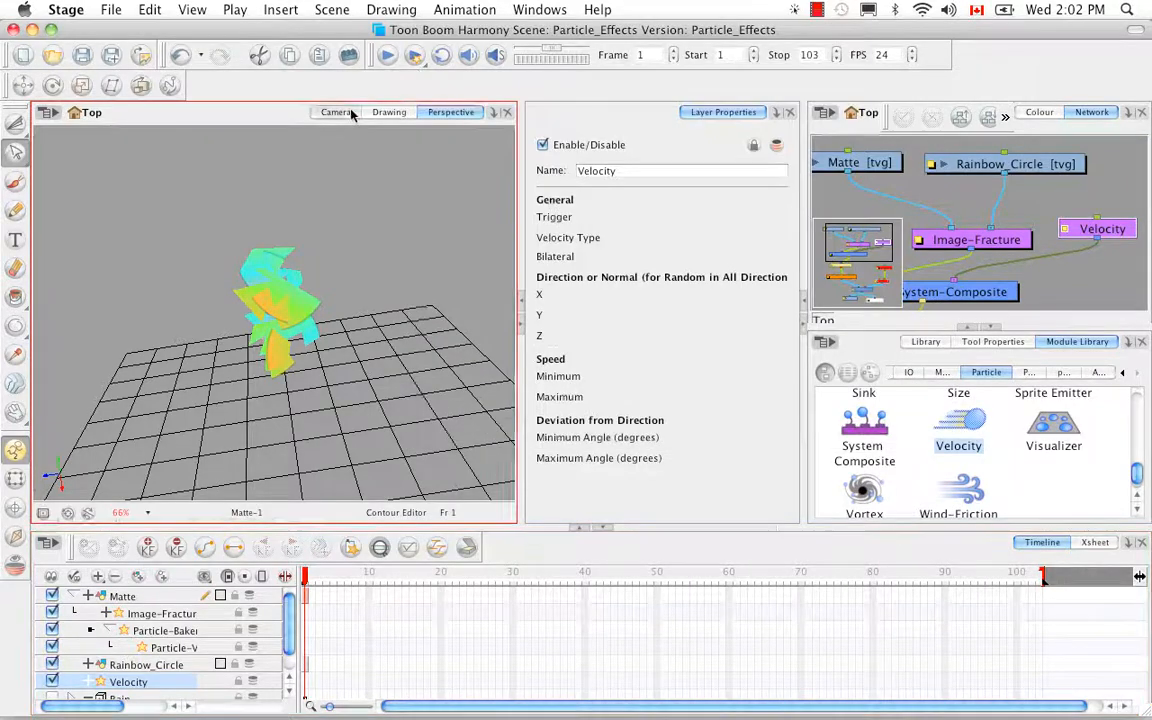
mouse_move(309, 577)
mouse_down()
mouse_move(571, 577)
mouse_move(305, 577)
mouse_up()
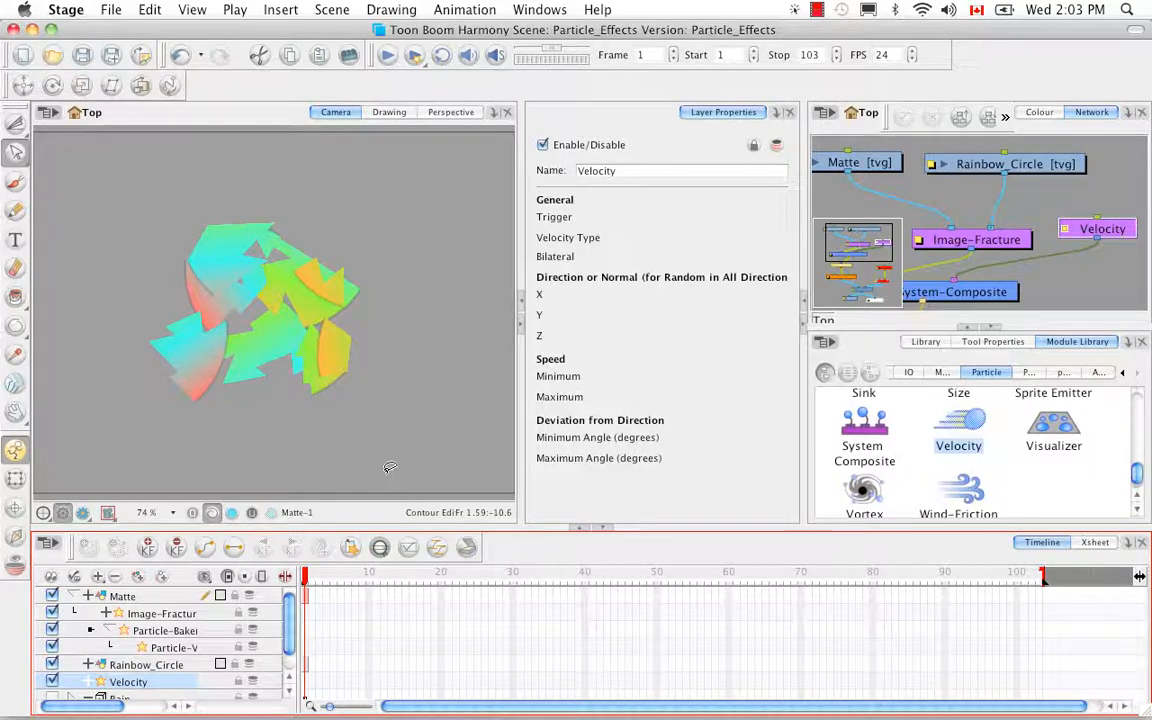
click(346, 516)
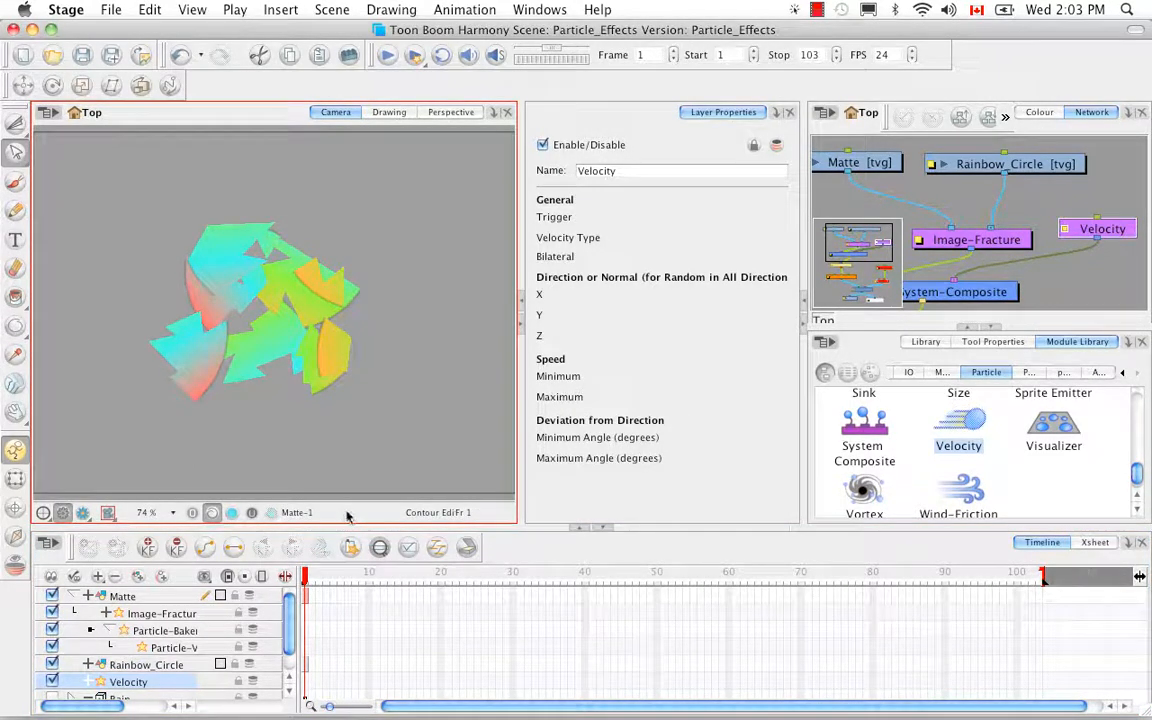
key(1)
key(1)
drag(318, 572, 280, 572)
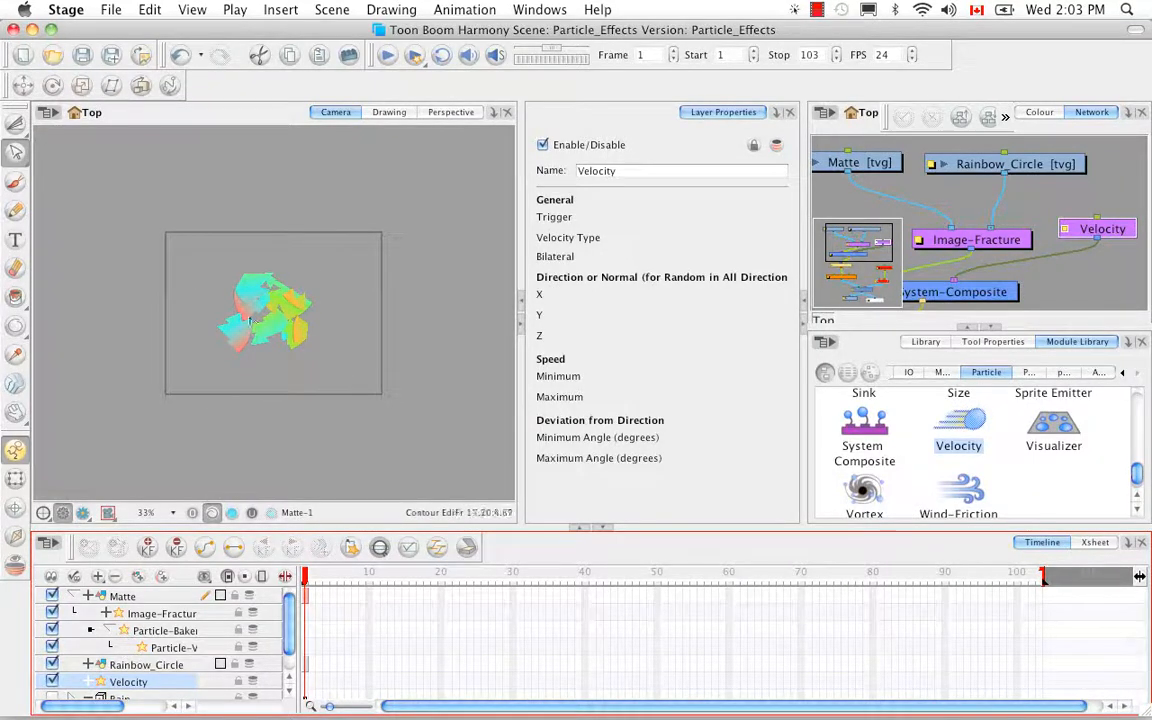
drag(307, 577, 268, 578)
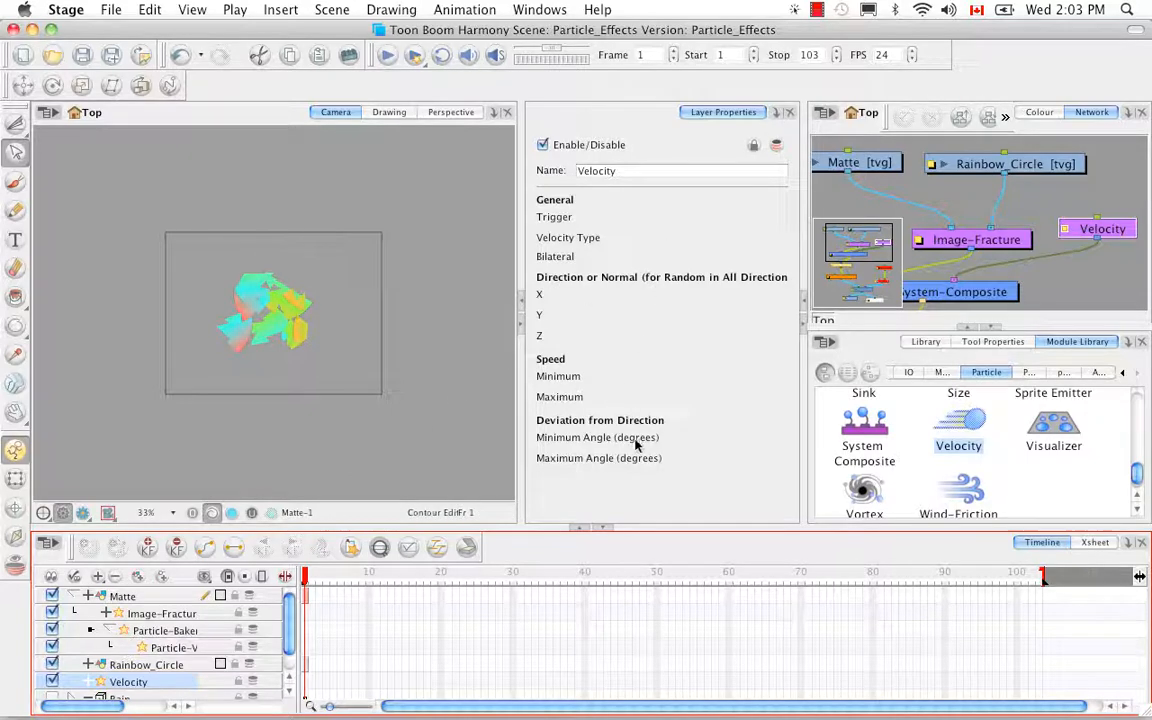
Hide the module library and group the whole fracture setup, from Matte, Rainbow_Circle and Velocity down to Particle-Visualizer, into one group node.
click(994, 329)
click(1010, 432)
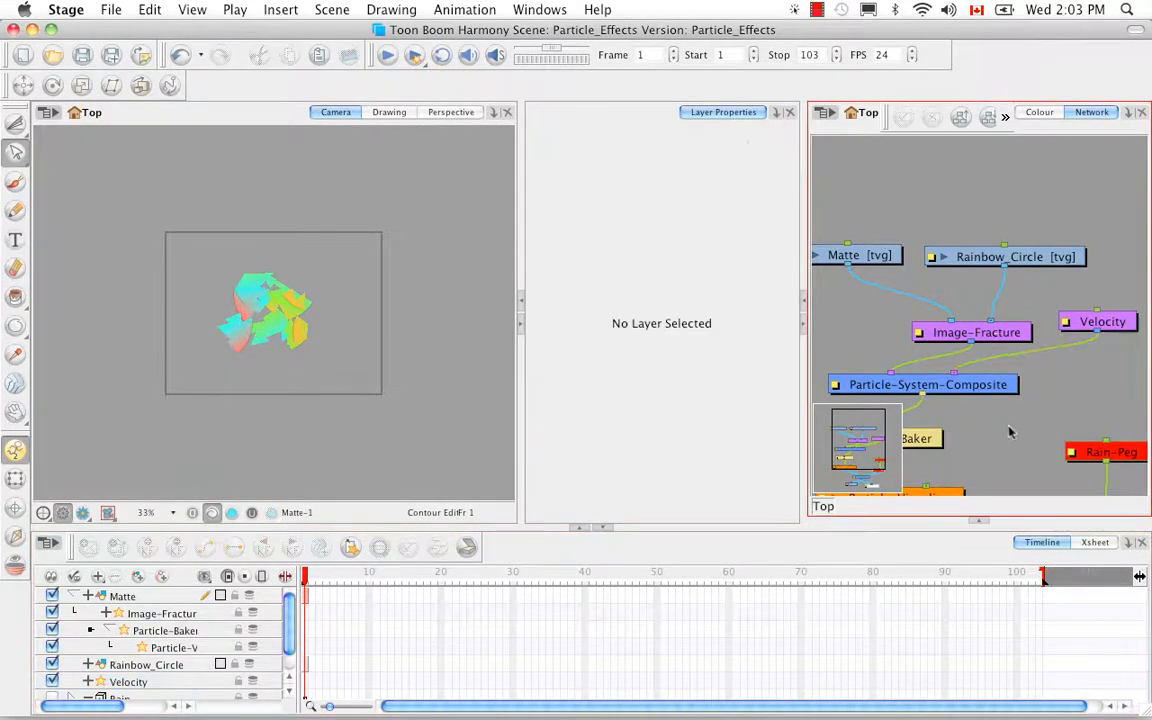
key(1)
key(1)
key(1)
key(1)
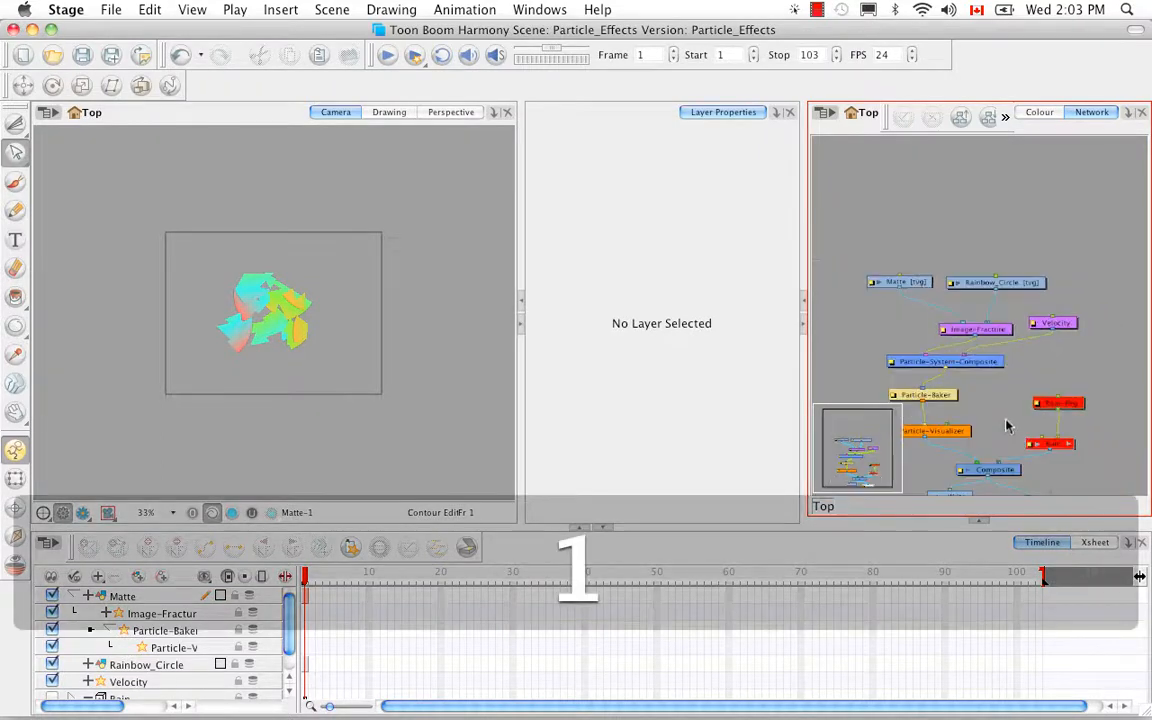
key(space)
drag(985, 396, 1021, 369)
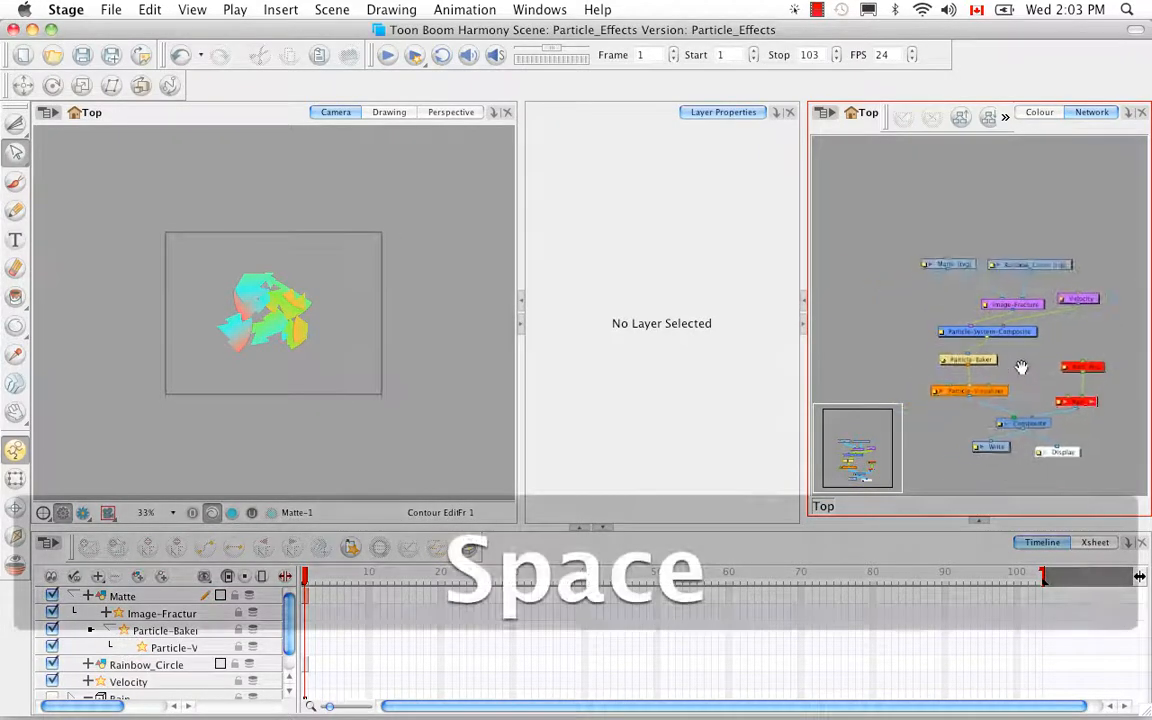
drag(873, 235, 1072, 340)
super+click(984, 360)
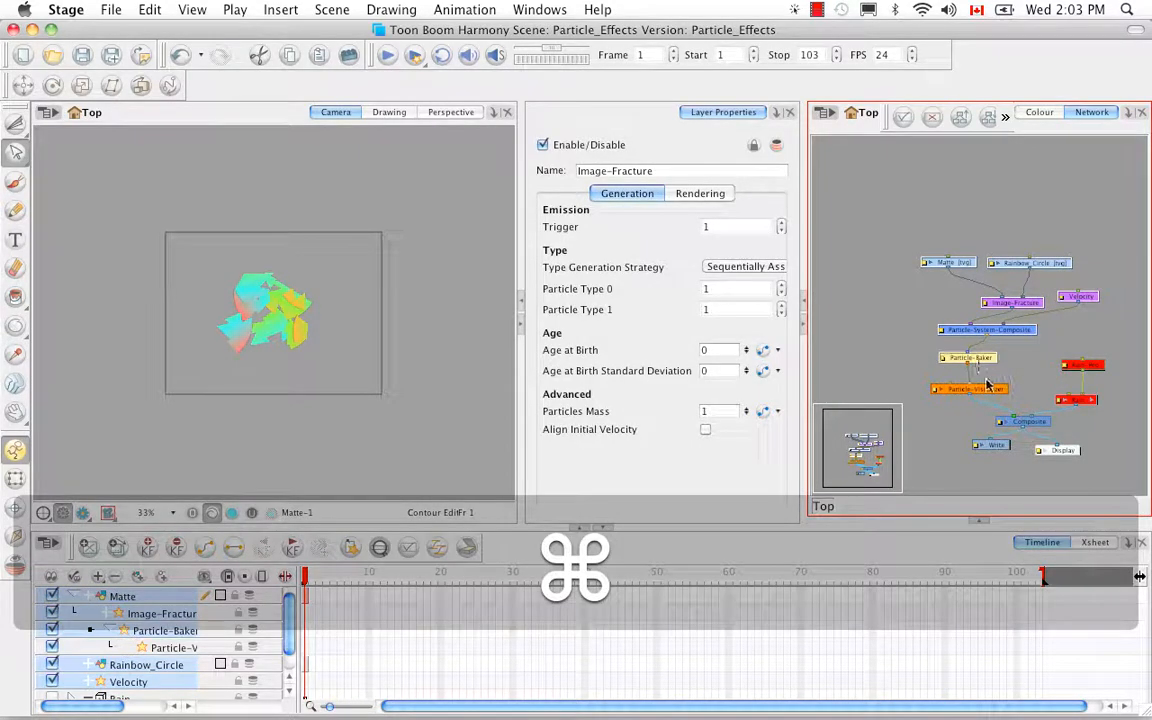
super+click(985, 389)
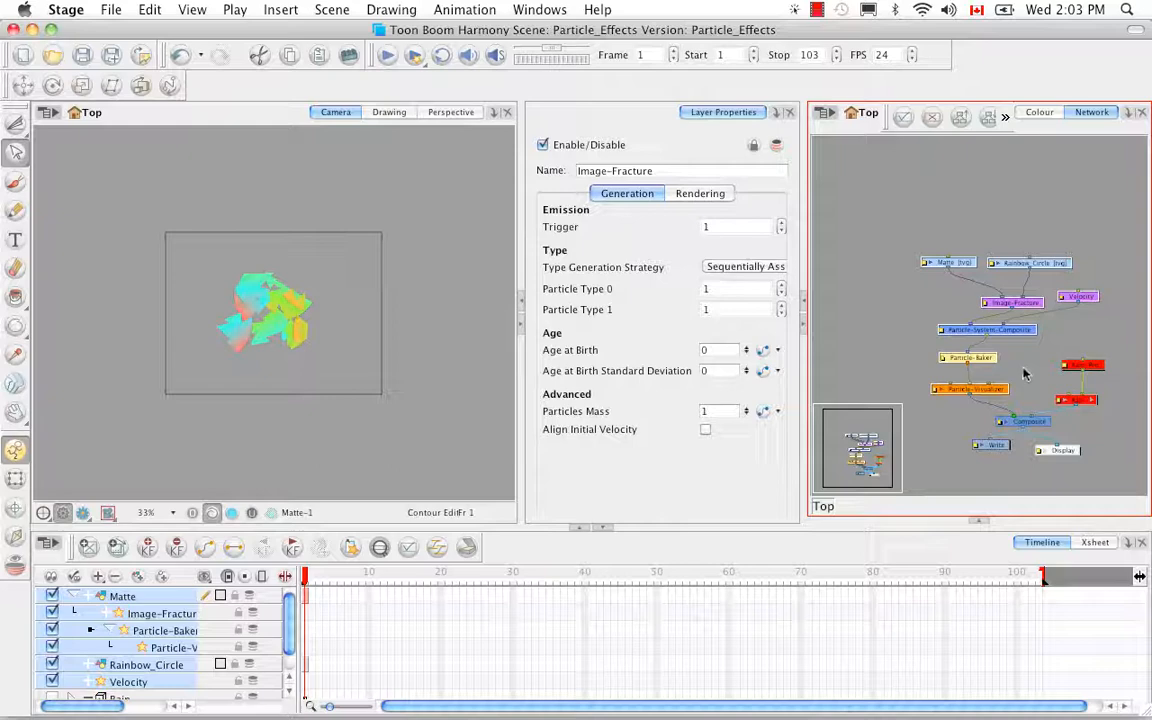
key(super+g)
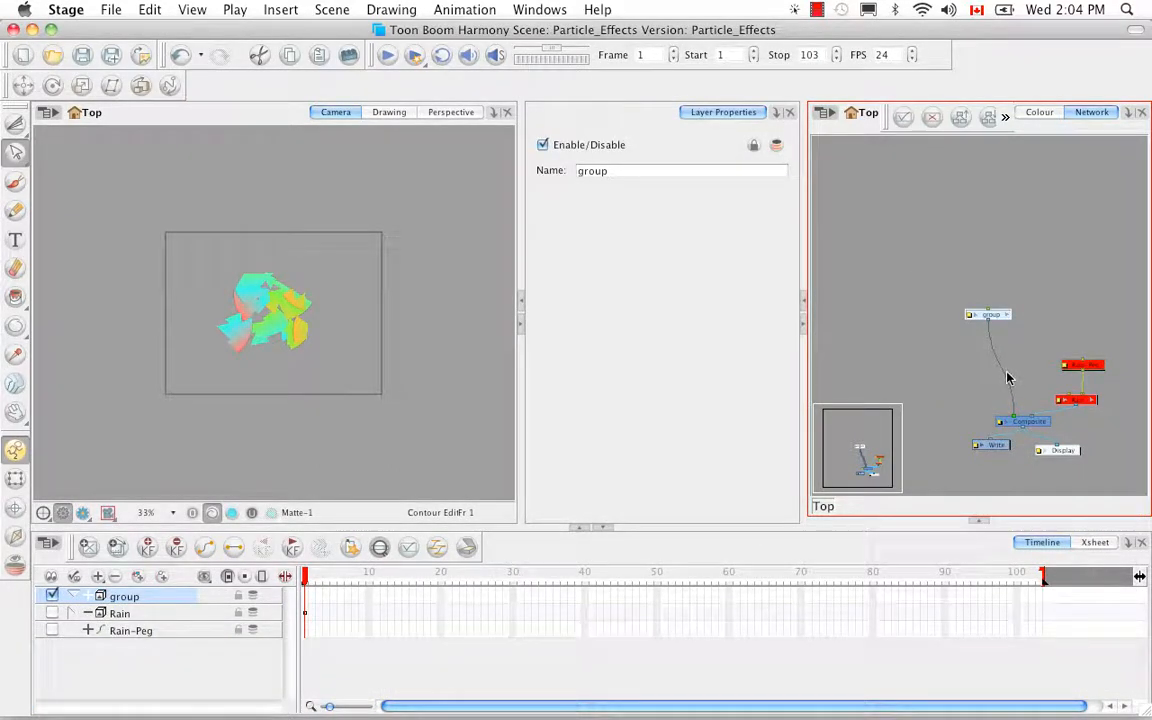
Rename the fracture group to Raindbow_Fracture and move it beside the Composite in the network.
drag(1008, 378, 999, 337)
drag(622, 171, 401, 221)
key(BackSpace)
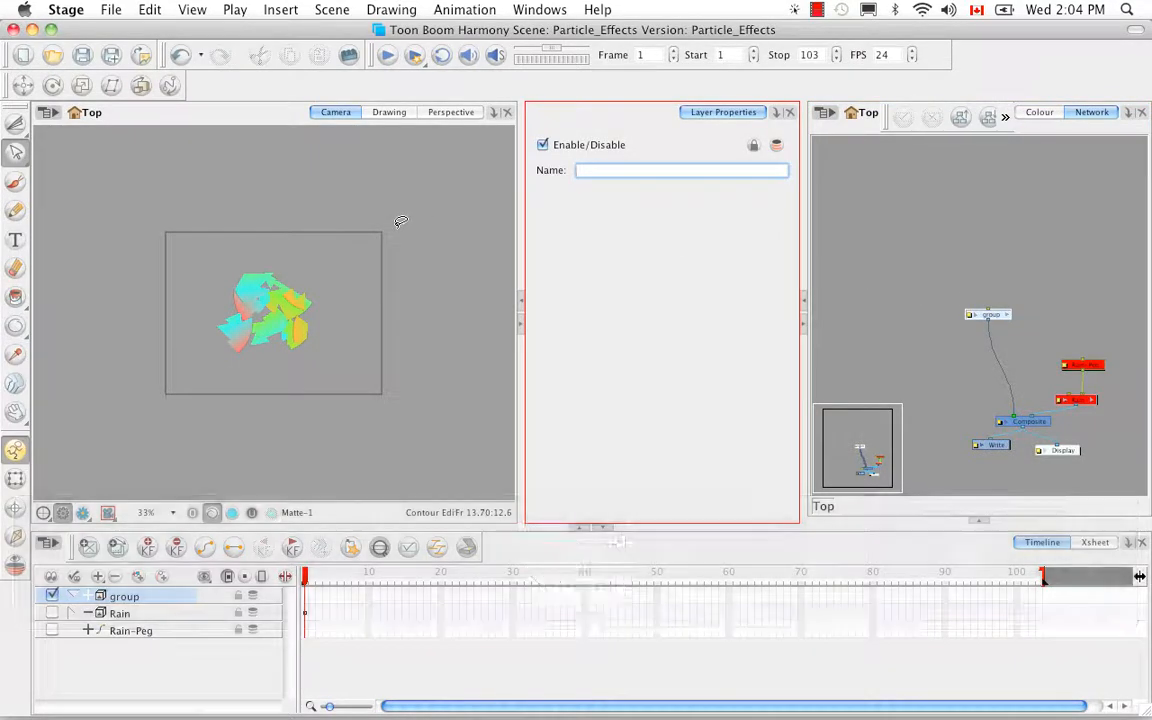
text(Raindbow)
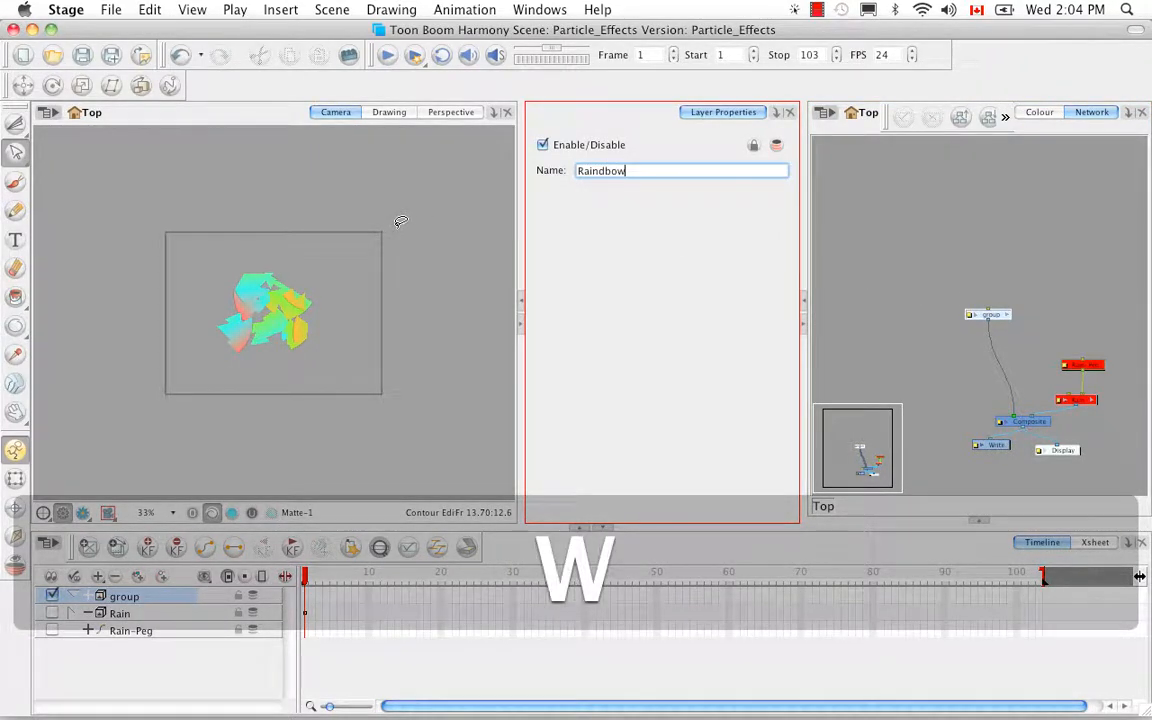
text(_Fracture)
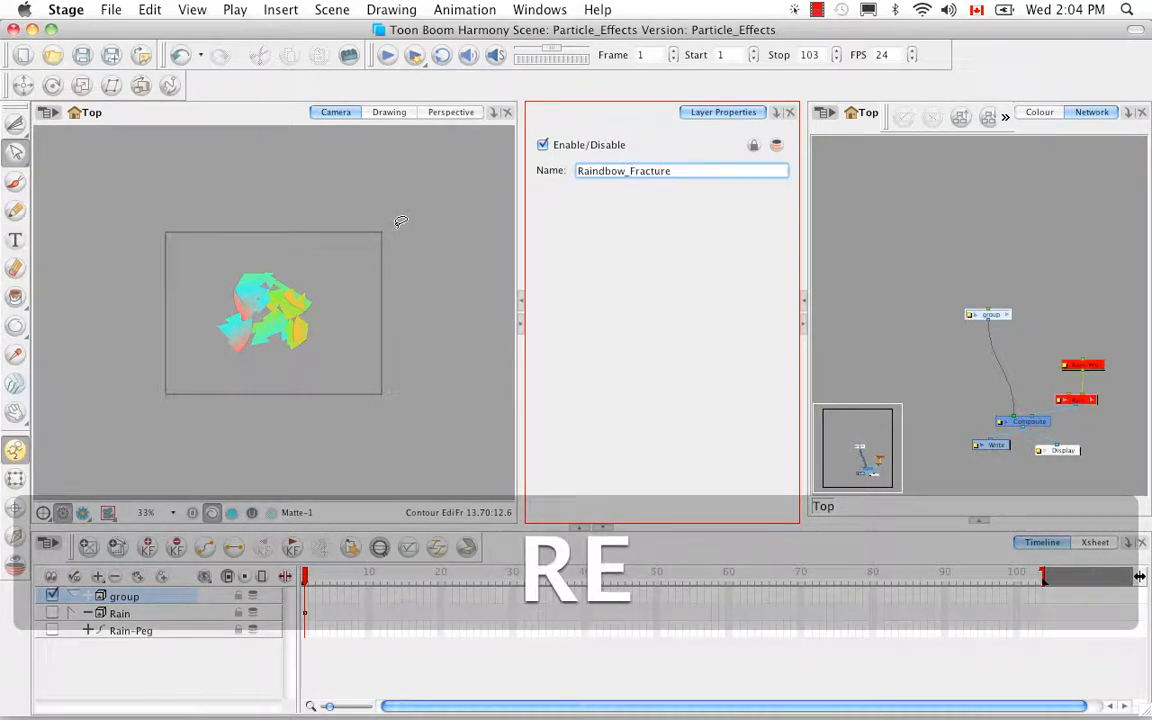
key(Return)
drag(1034, 319, 970, 354)
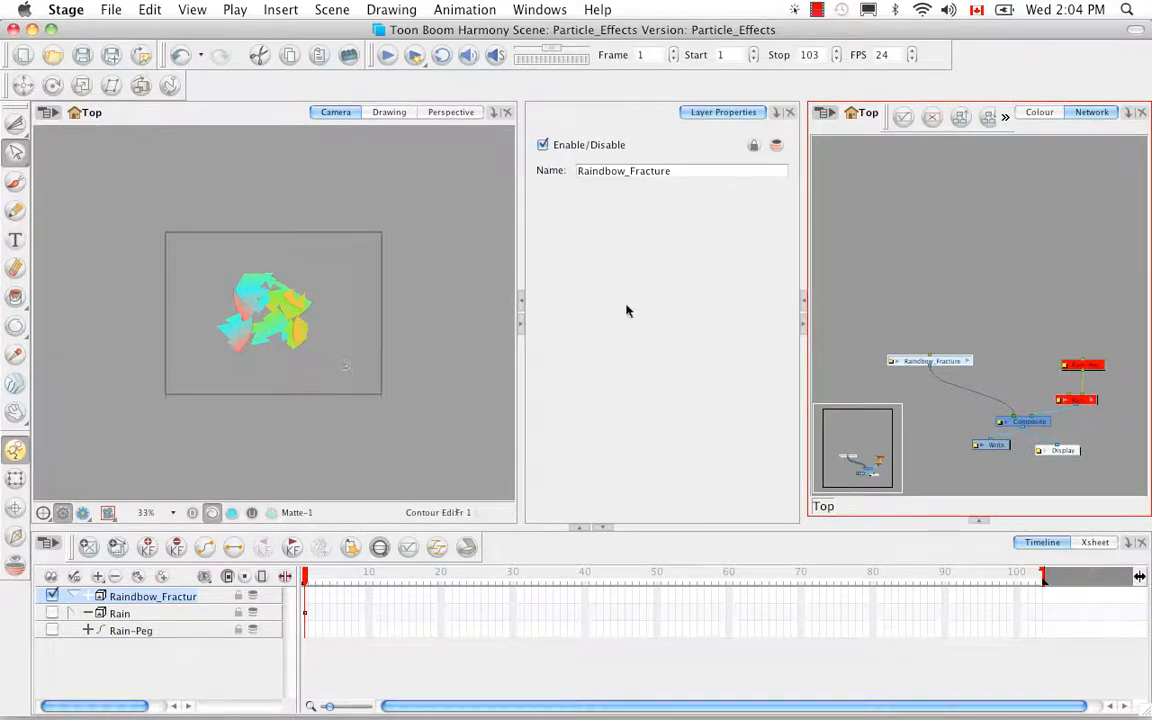
Add Vortex, Visualizer, Region Composite and Baker particle modules to the network.
click(977, 521)
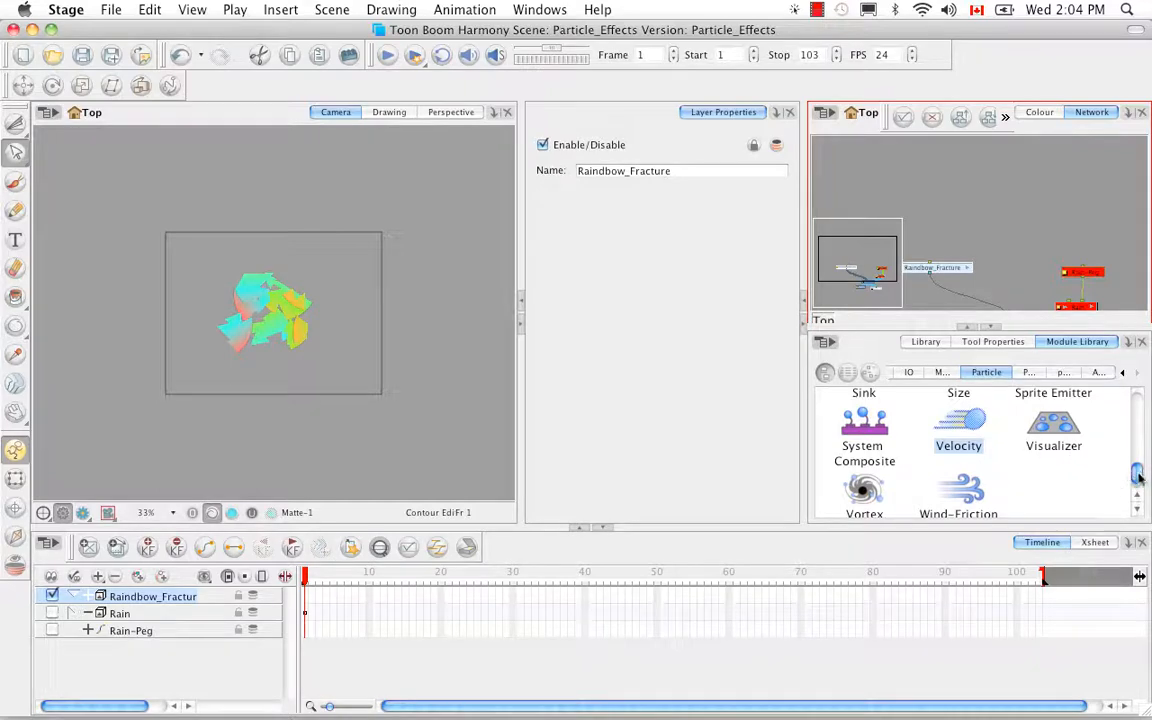
drag(1137, 478, 1136, 485)
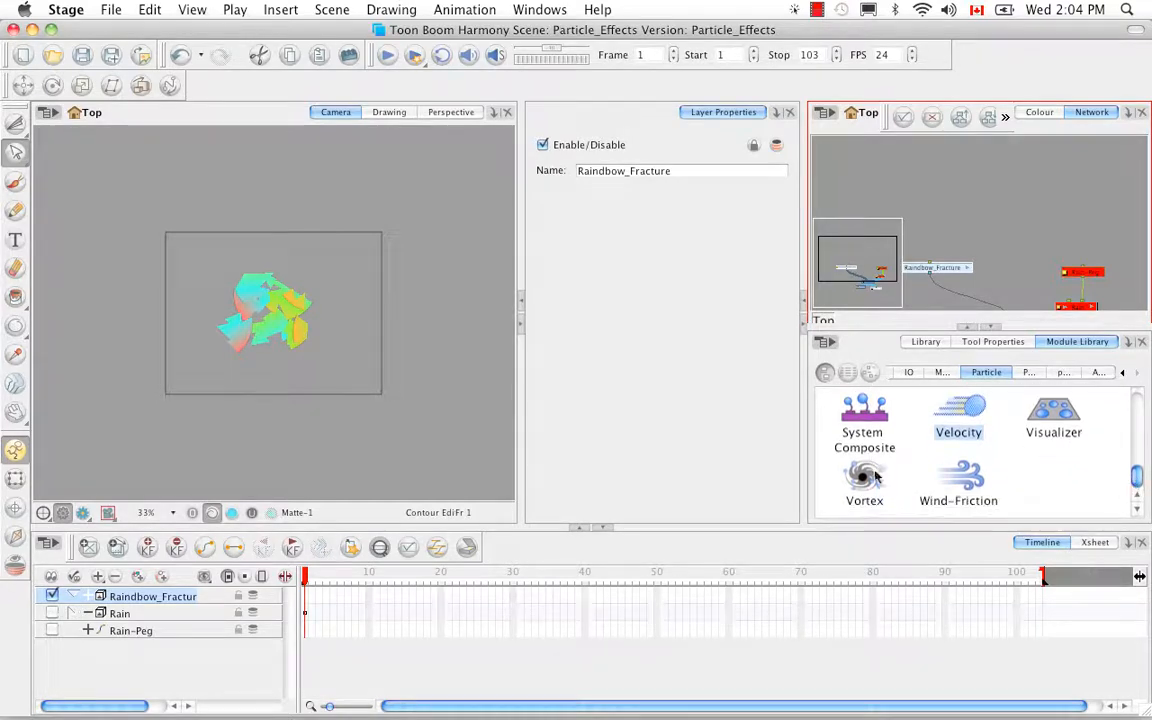
drag(876, 478, 1037, 210)
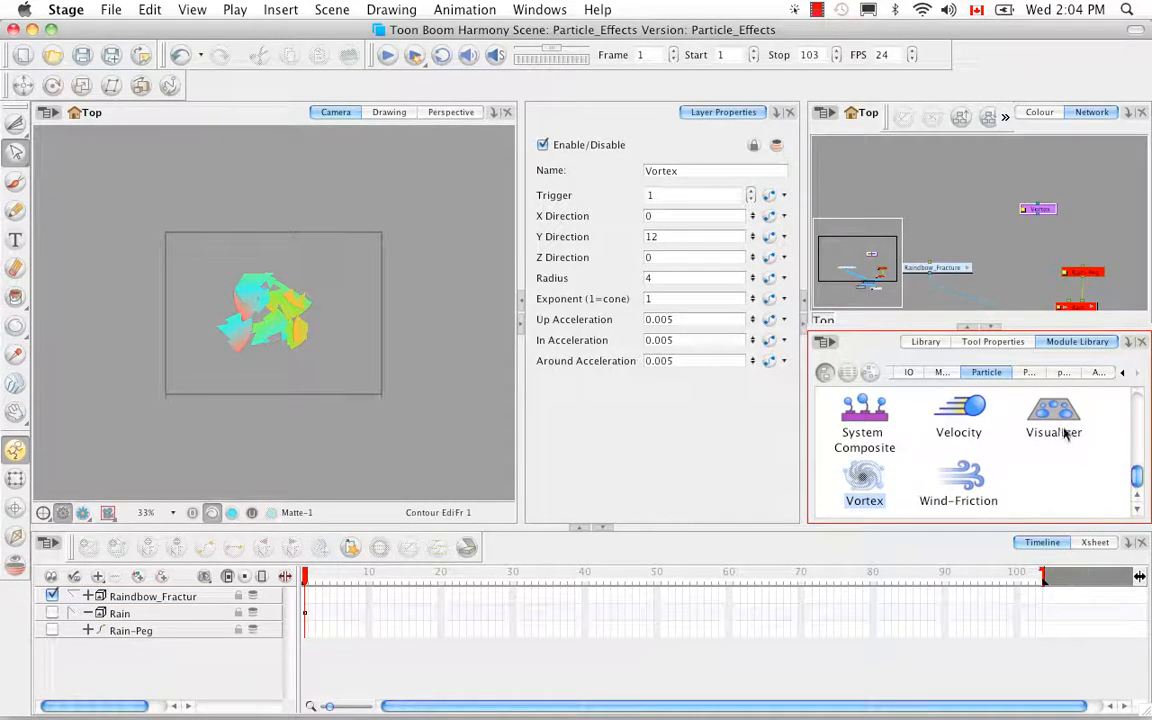
drag(1065, 414, 1033, 246)
scroll(1060, 440, up, 4)
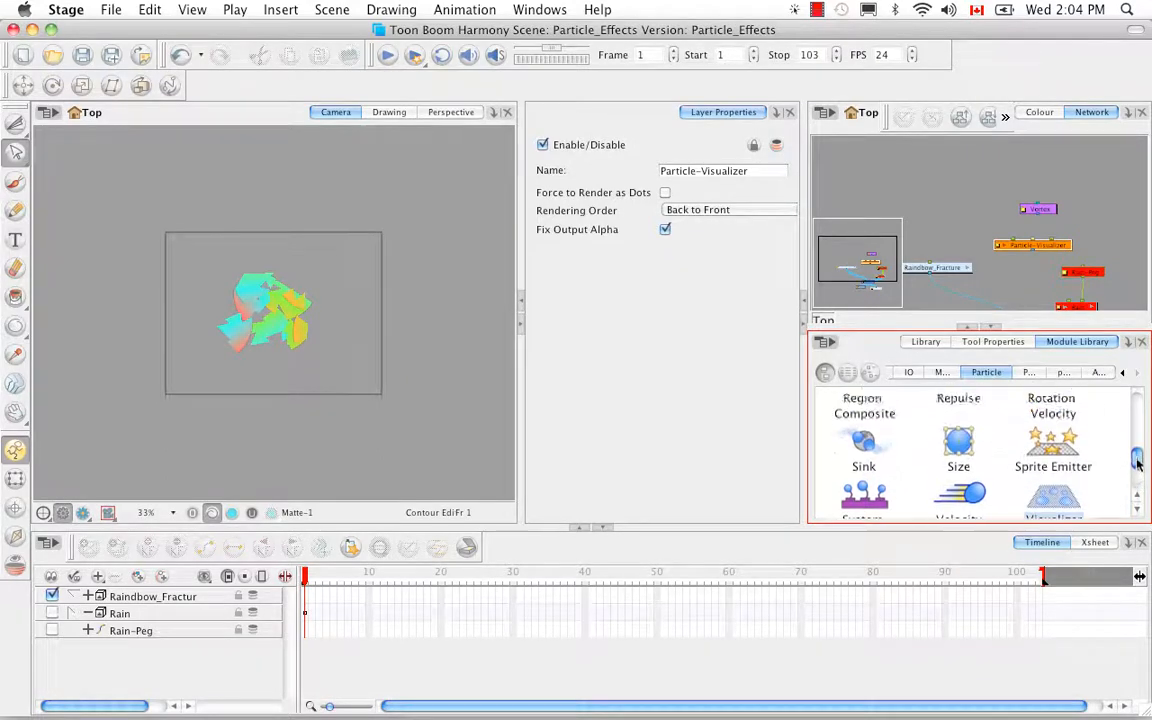
drag(873, 444, 1009, 275)
drag(1139, 448, 1138, 400)
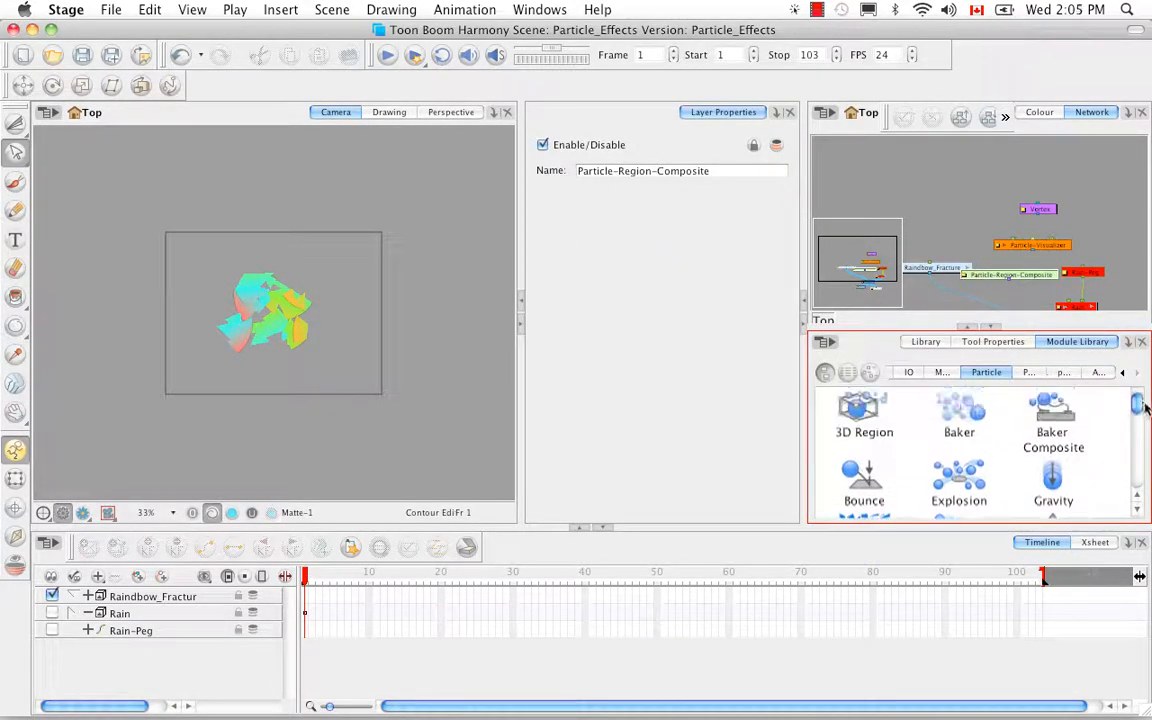
drag(1038, 294, 1035, 293)
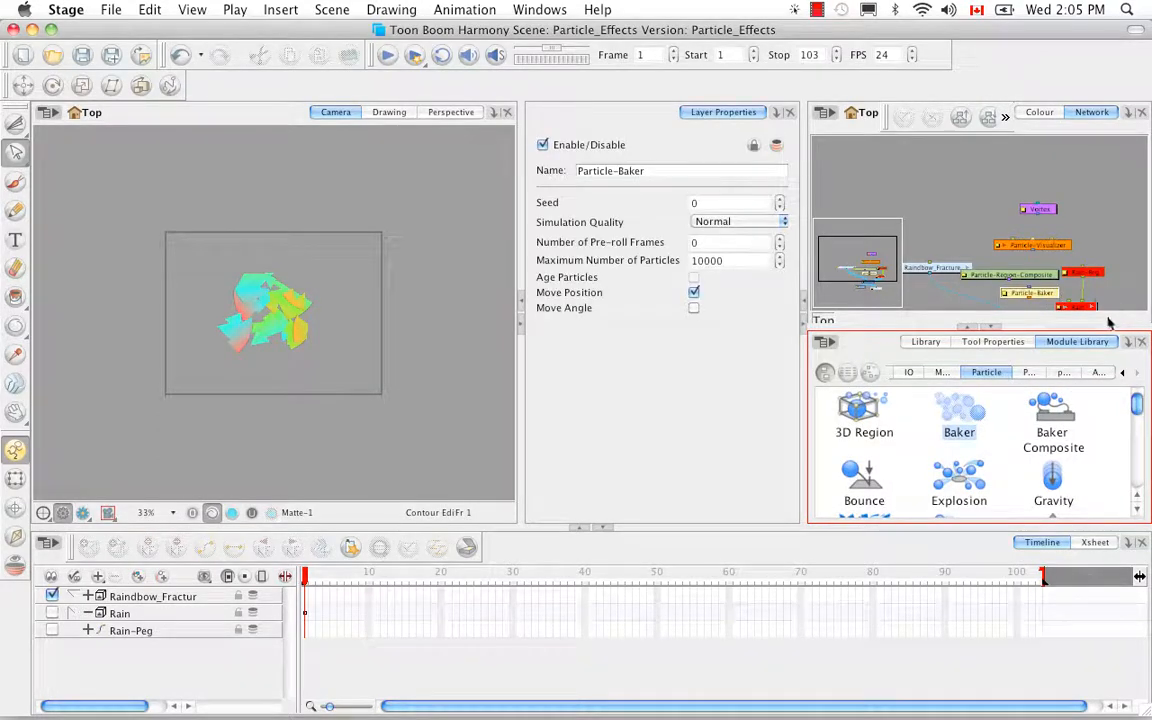
Delete the Particle-Region-Composite and add a particle System Composite module in its place.
click(1045, 278)
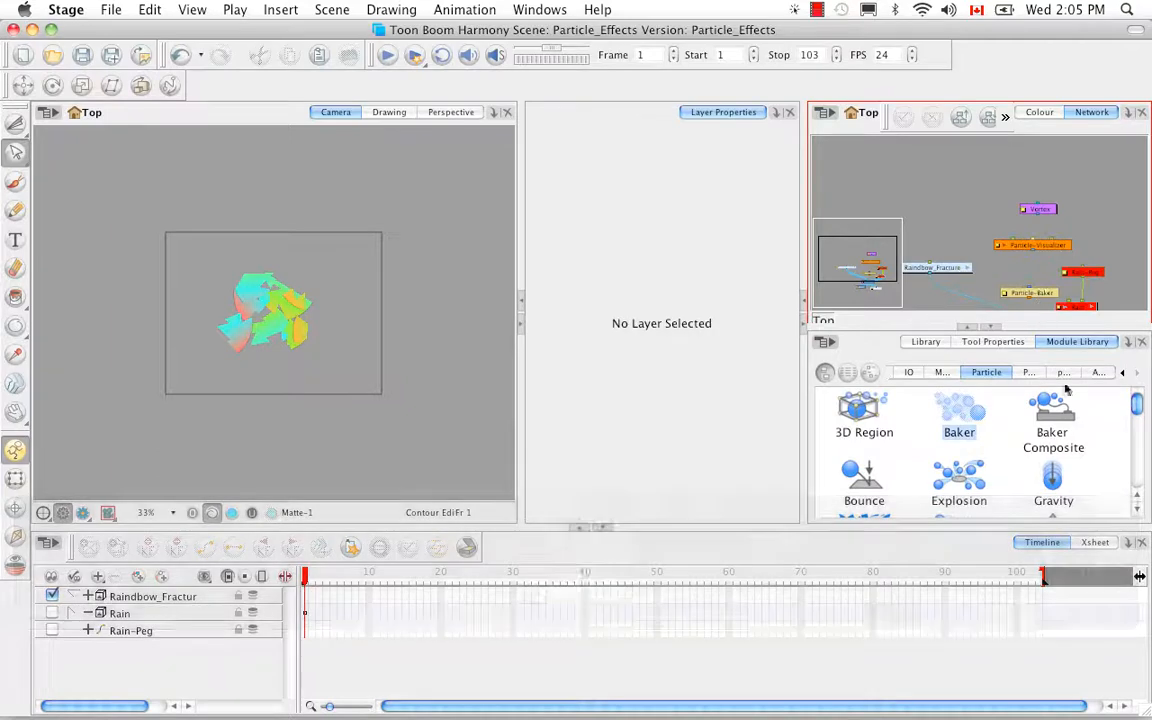
drag(1137, 405, 1139, 467)
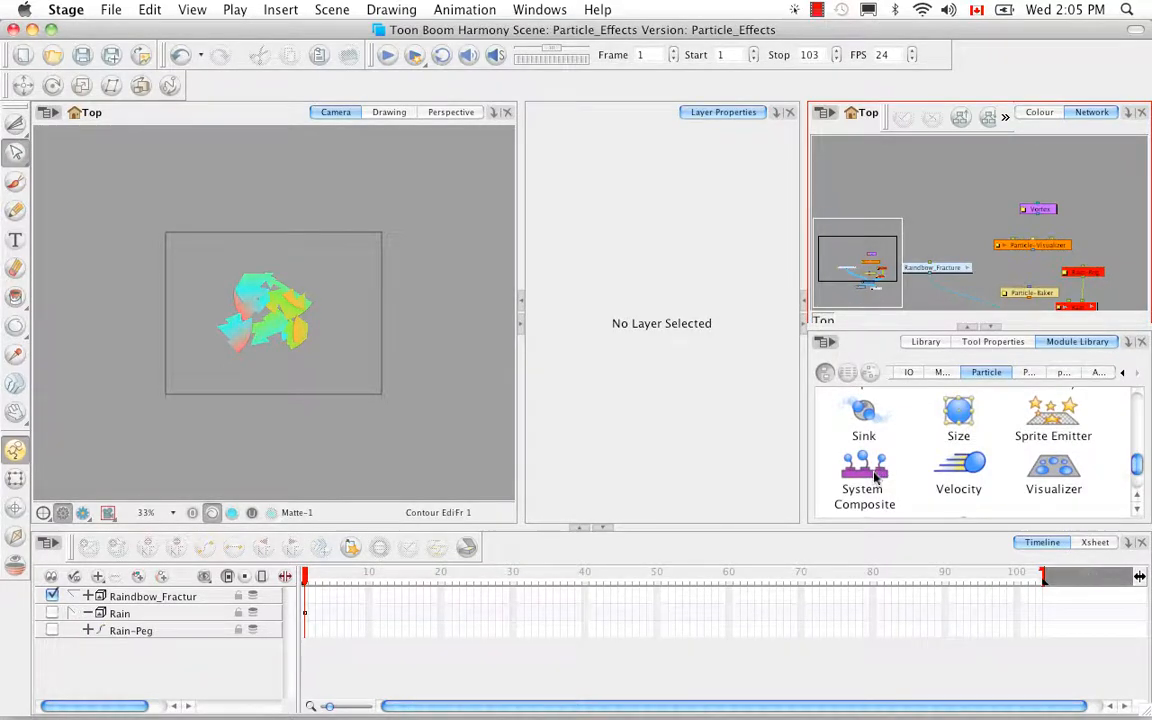
drag(874, 478, 960, 224)
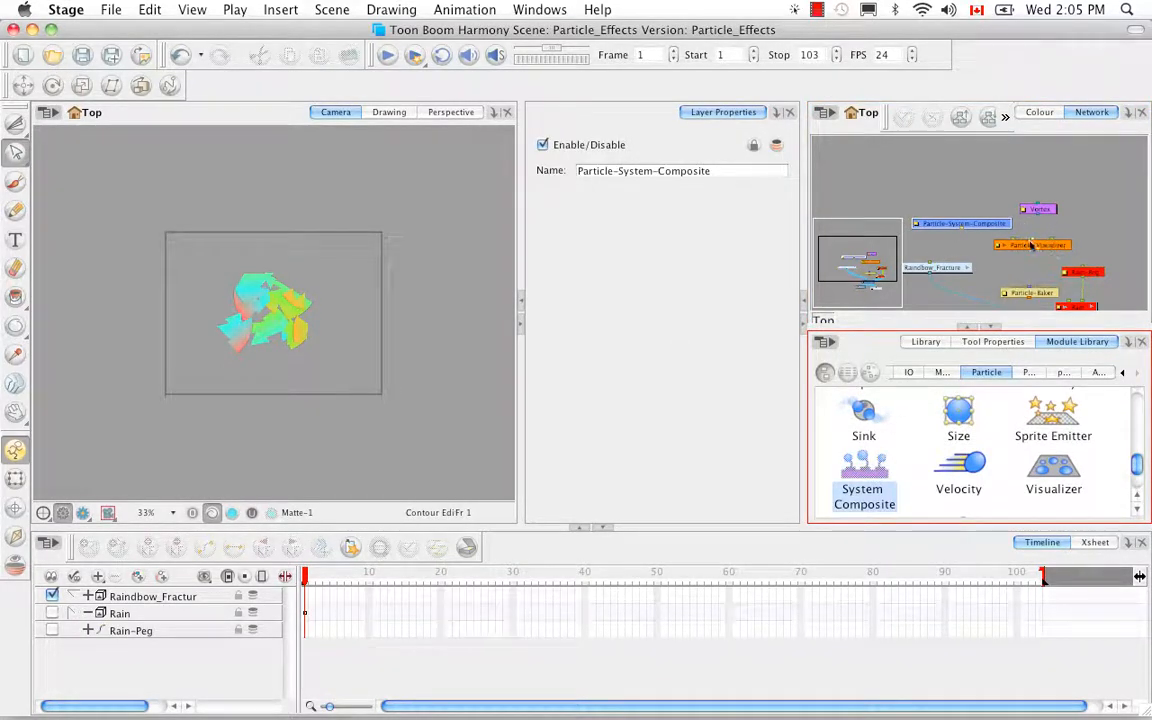
Stack Vortex, Particle-System-Composite, Particle-Visualizer and Particle-Baker in a column, and add a Sprite Emitter beside Vortex.
drag(1048, 210, 1058, 164)
drag(1000, 224, 1088, 193)
drag(1062, 252, 1078, 228)
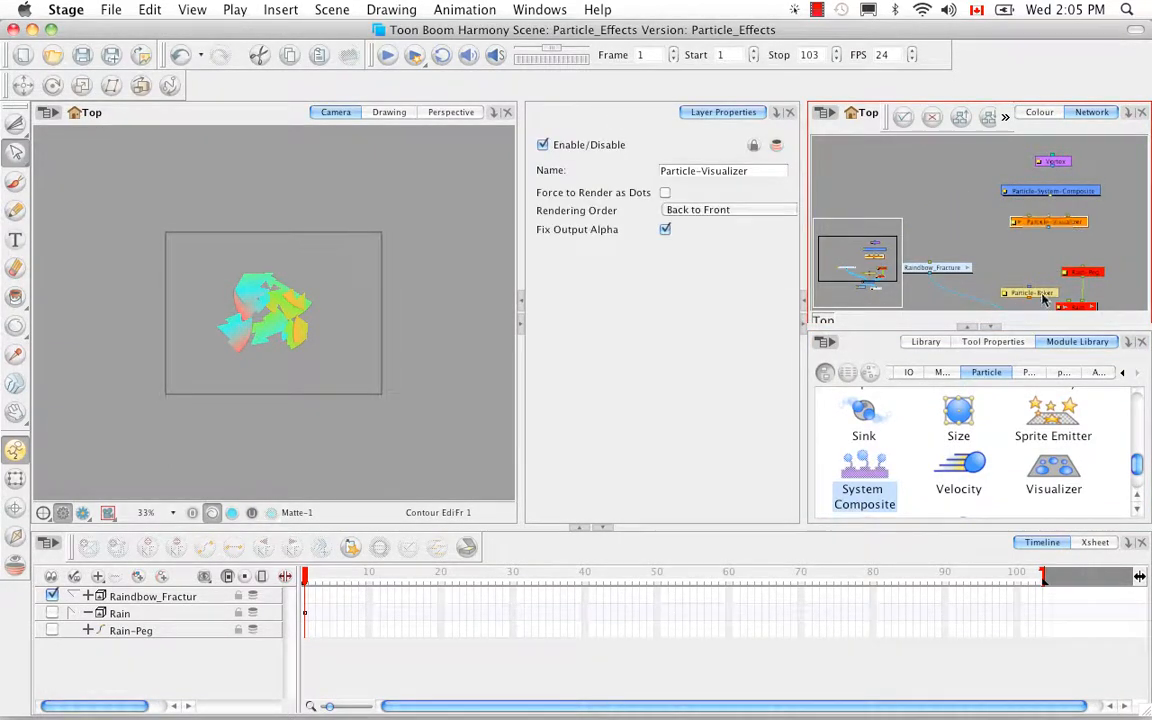
drag(1051, 297, 1062, 255)
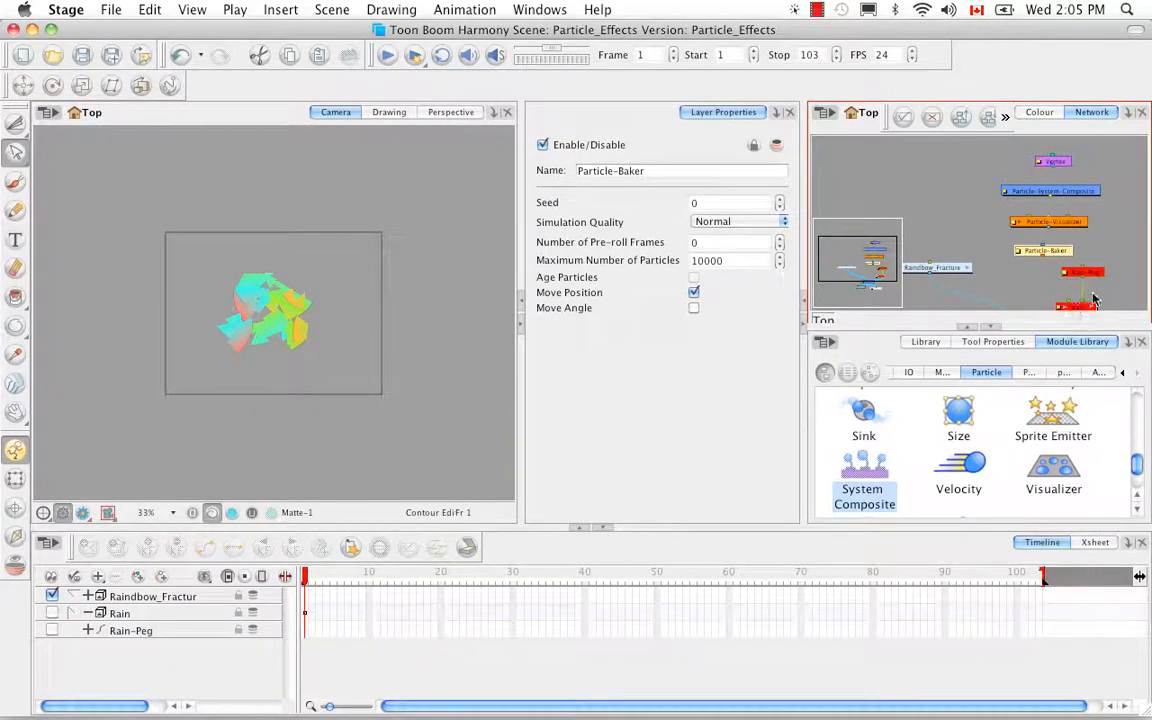
drag(1060, 411, 1107, 177)
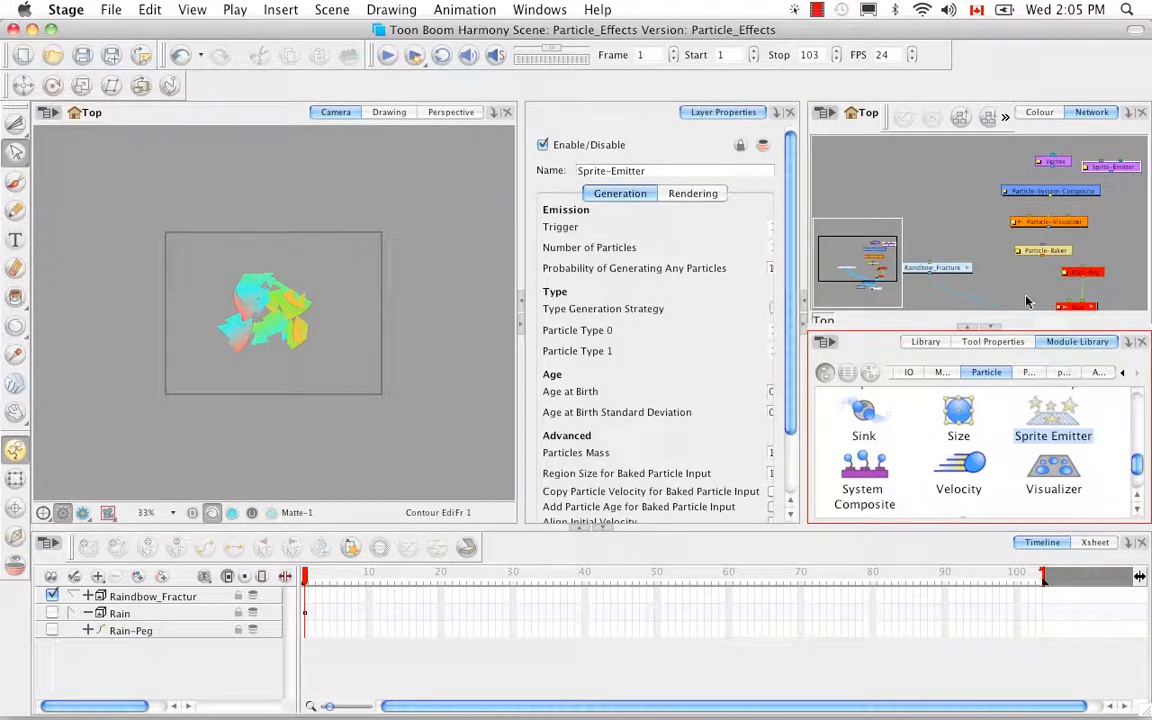
click(992, 326)
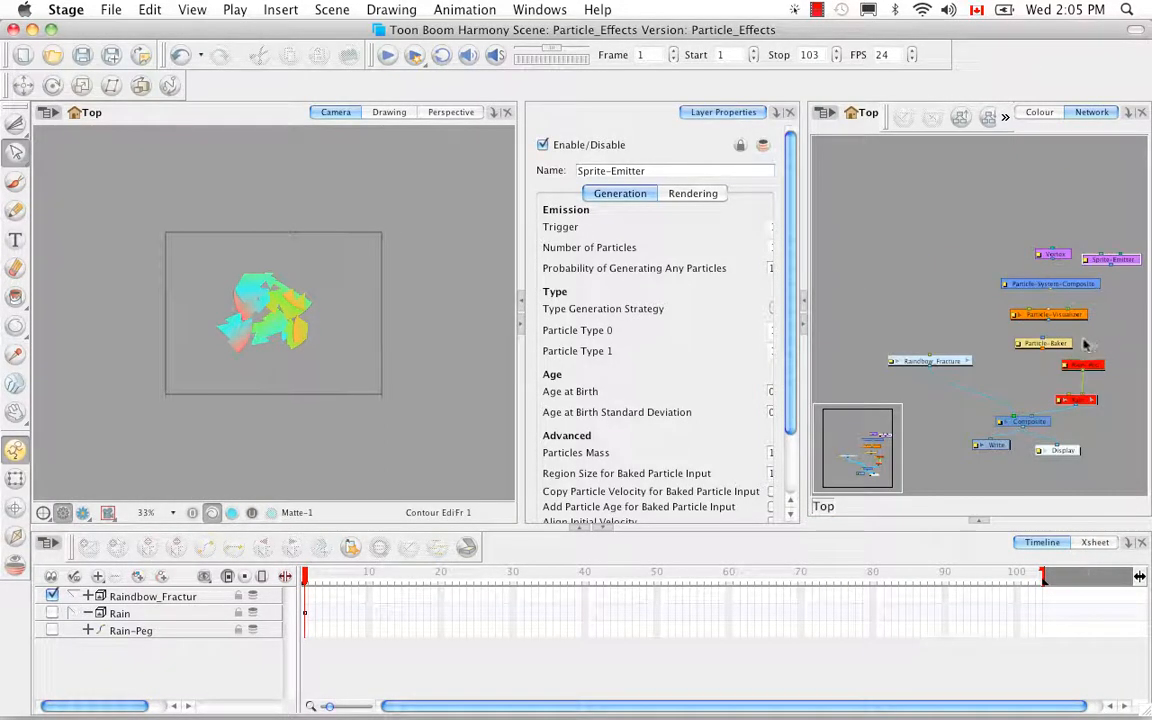
Place the Particle-Baker above the Particle-Visualizer and connect them in that order into the Composite.
click(1083, 383)
key(space)
mouse_move(1083, 383)
mouse_down()
mouse_move(1060, 378)
mouse_move(1076, 377)
mouse_up()
mouse_move(1004, 312)
mouse_down()
mouse_move(988, 373)
mouse_move(1000, 309)
mouse_up()
drag(995, 370, 970, 412)
drag(987, 315, 992, 333)
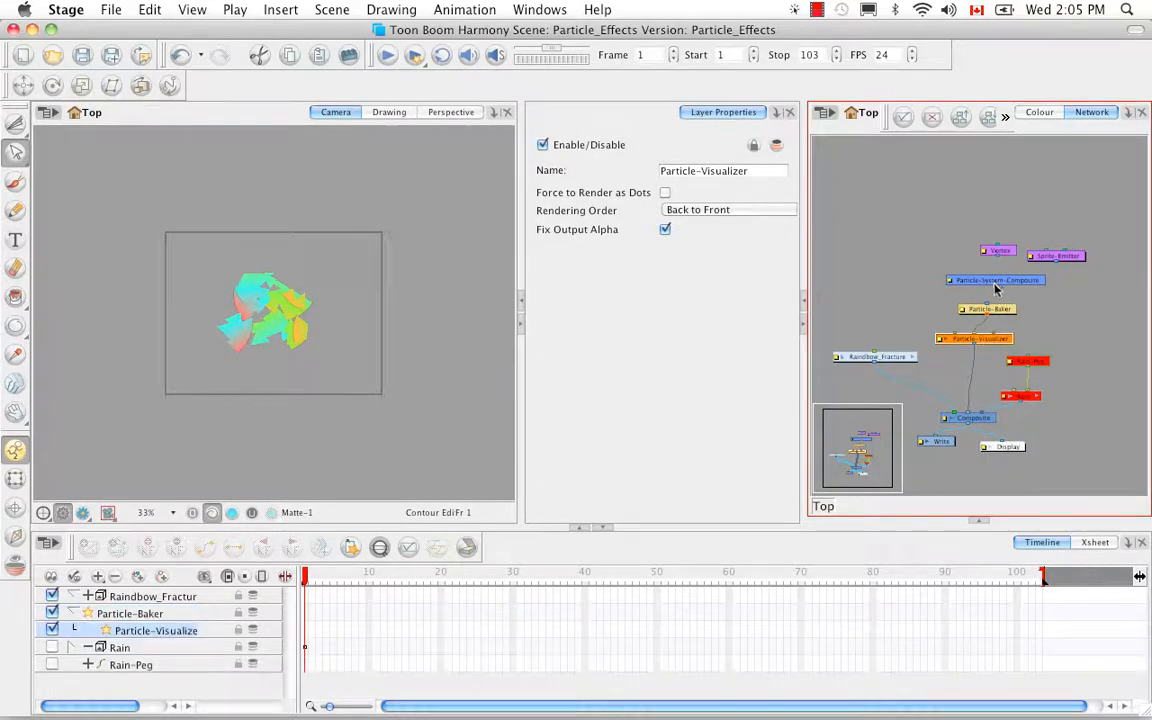
Connect Vortex and Sprite-Emitter, in that order, into the Particle-System-Composite and link that composite to the Particle-Baker.
drag(1005, 255, 996, 279)
click(1026, 279)
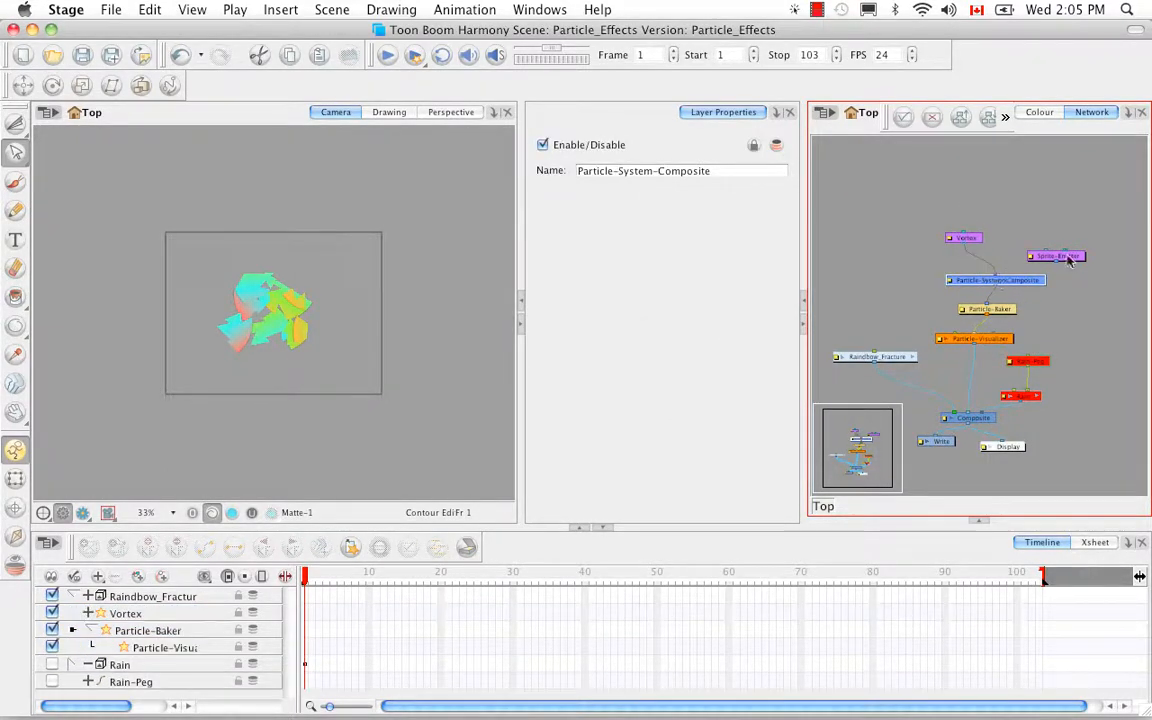
drag(1071, 260, 1044, 237)
drag(1028, 244, 1006, 277)
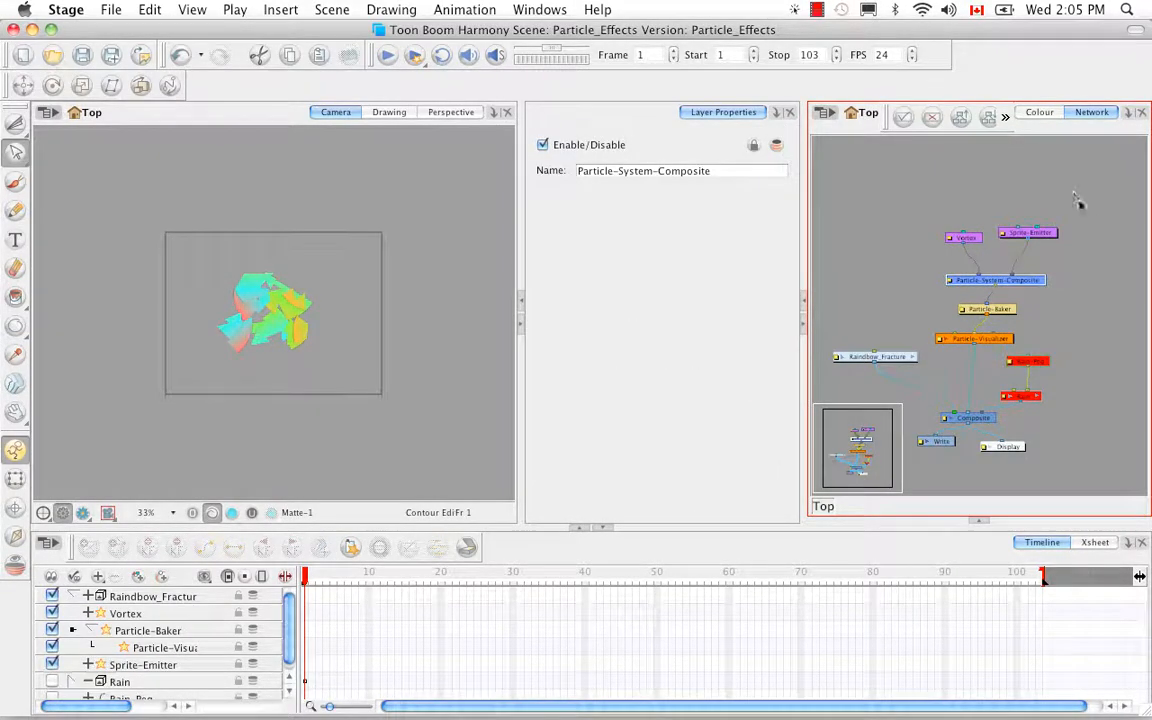
Disable the Raindbow_Fracture group and add a new drawing layer to the scene.
click(895, 358)
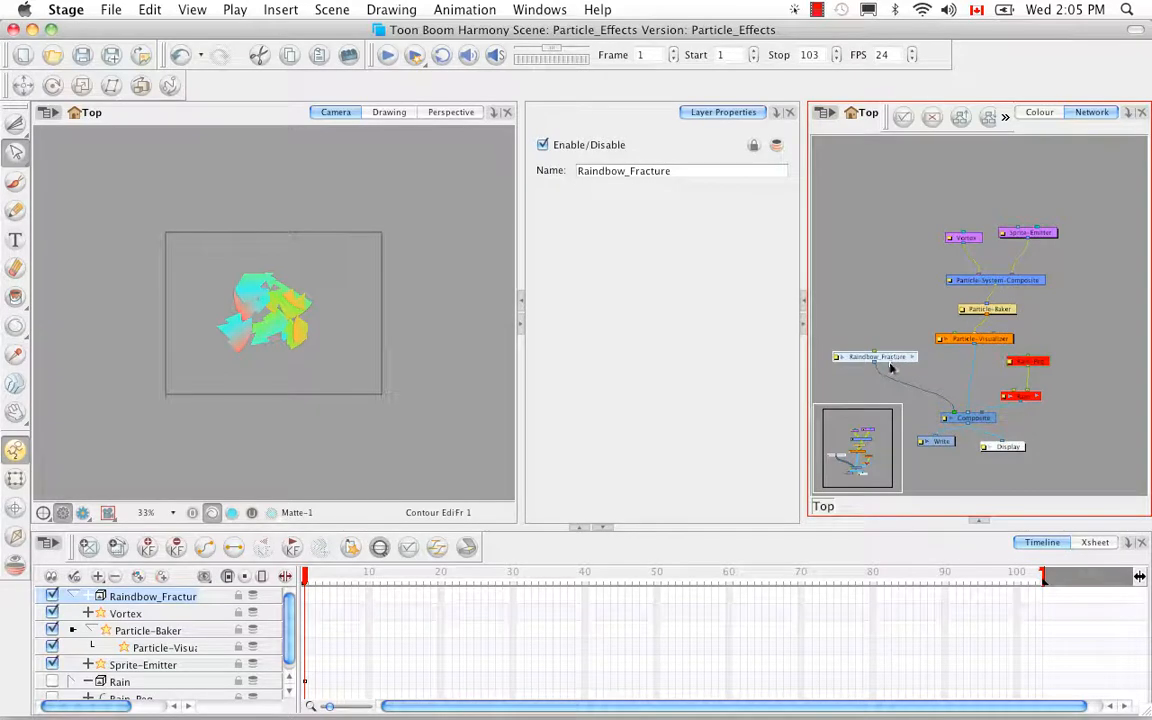
key(d)
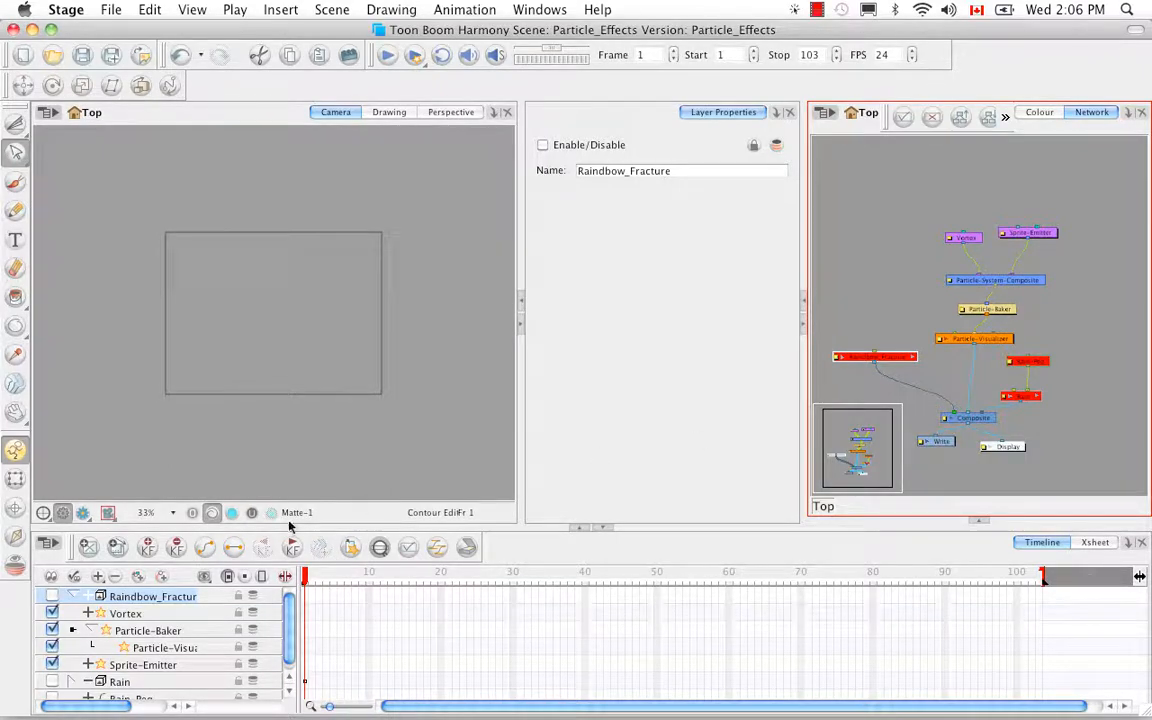
click(137, 577)
click(128, 596)
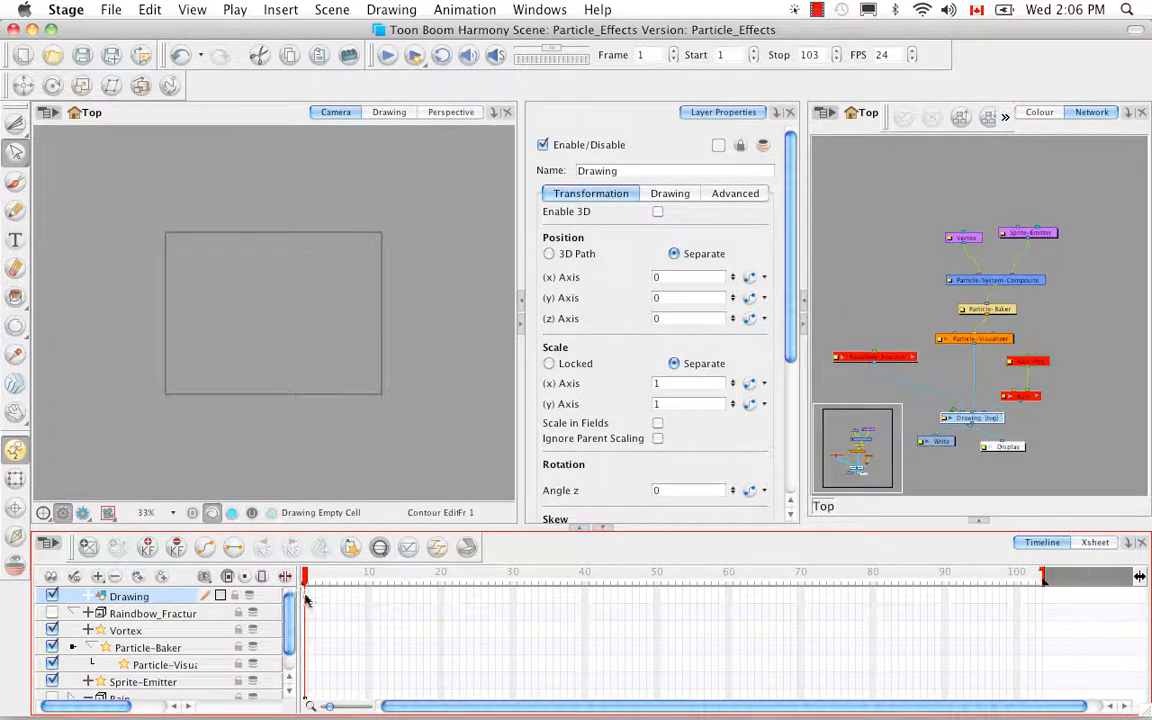
Show the empty drawing in the Drawing view with the light table off and the grid on.
click(390, 116)
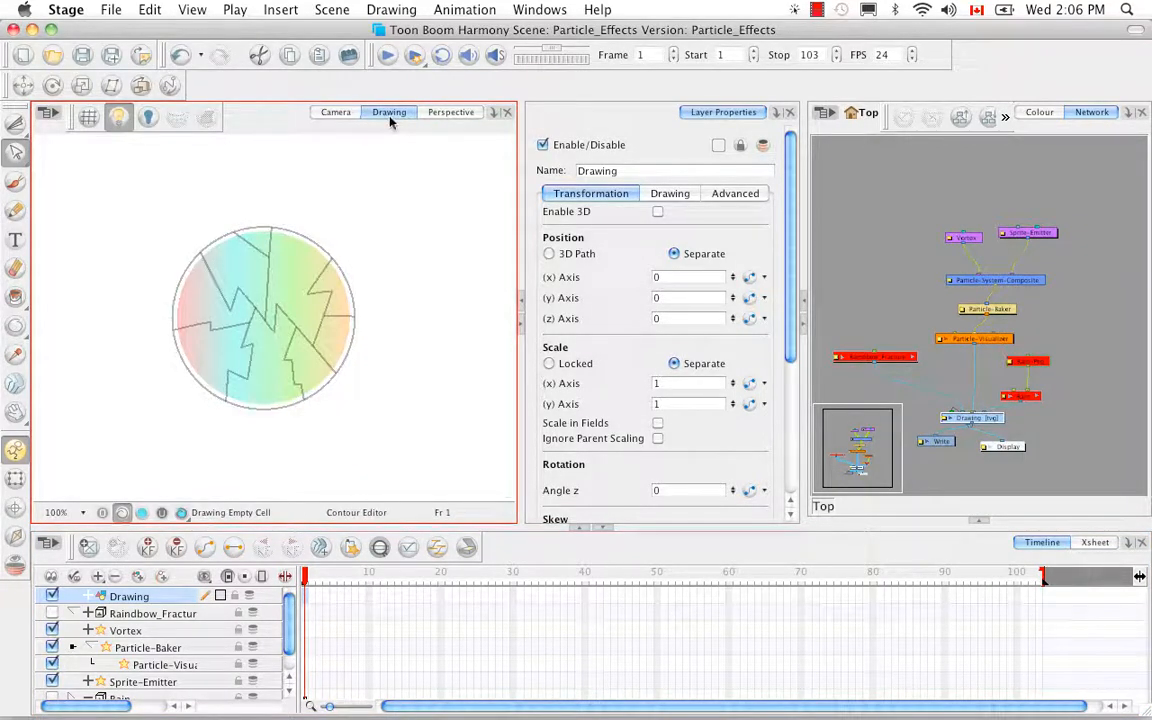
click(118, 117)
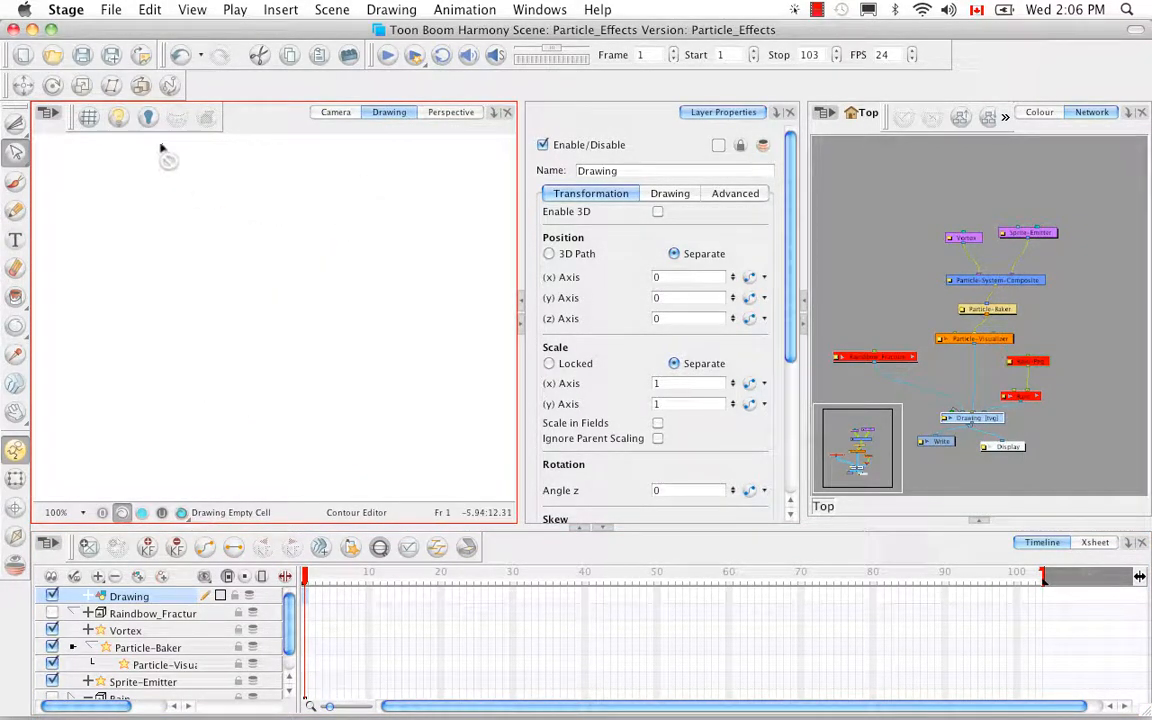
click(88, 117)
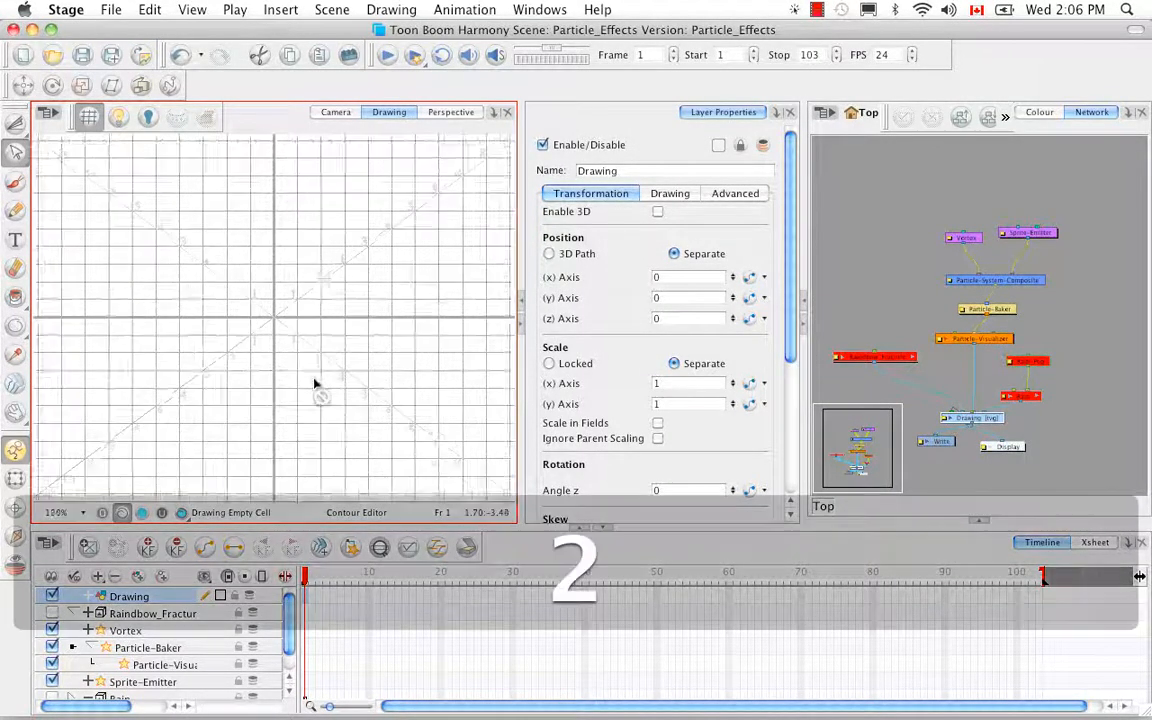
key(2)
Paint a small red dot at the centre of the grid on frame 1 with the Brush.
click(16, 183)
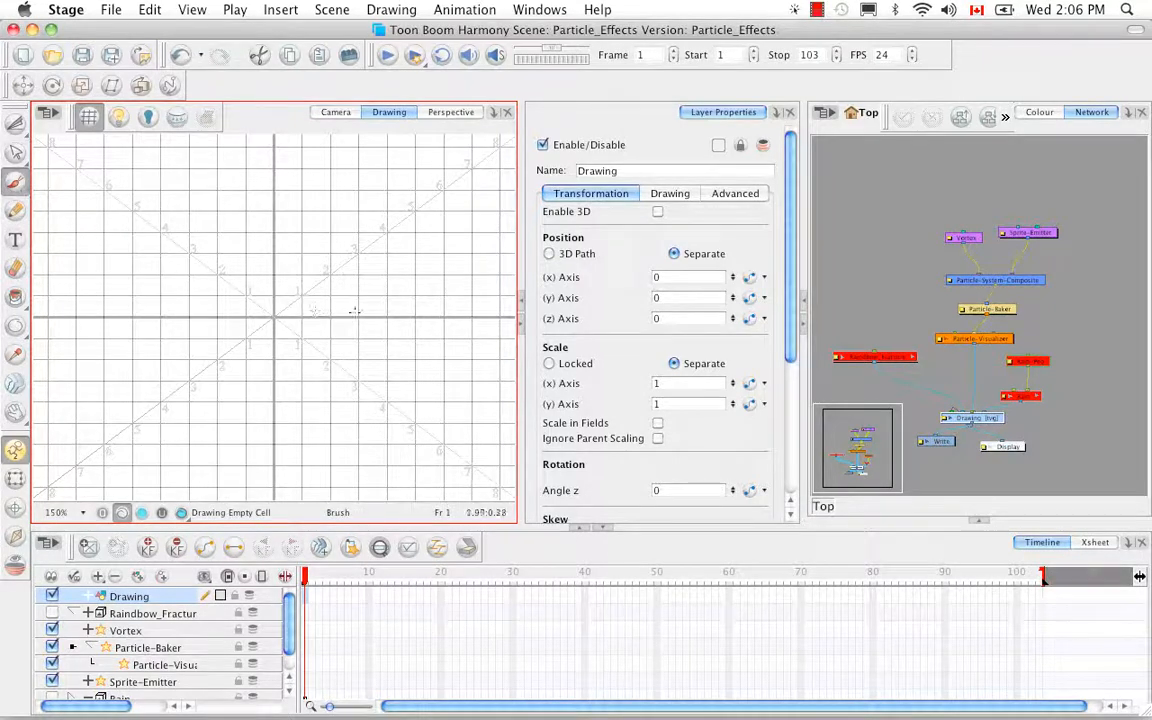
click(1040, 113)
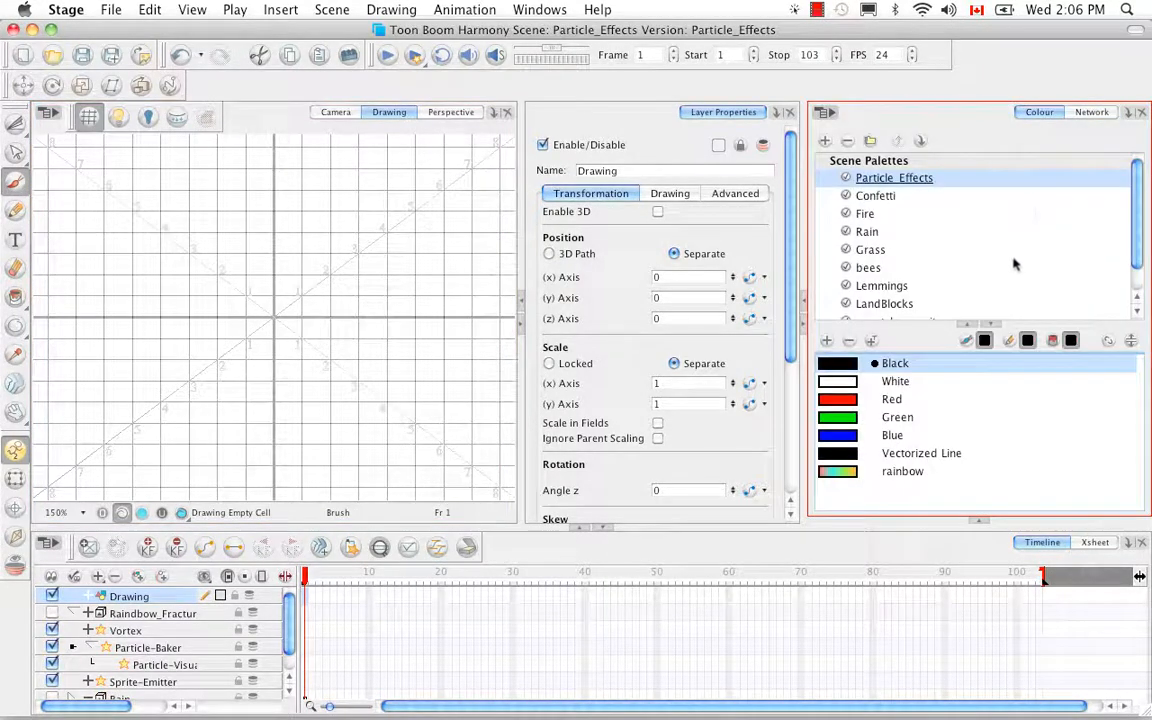
click(838, 402)
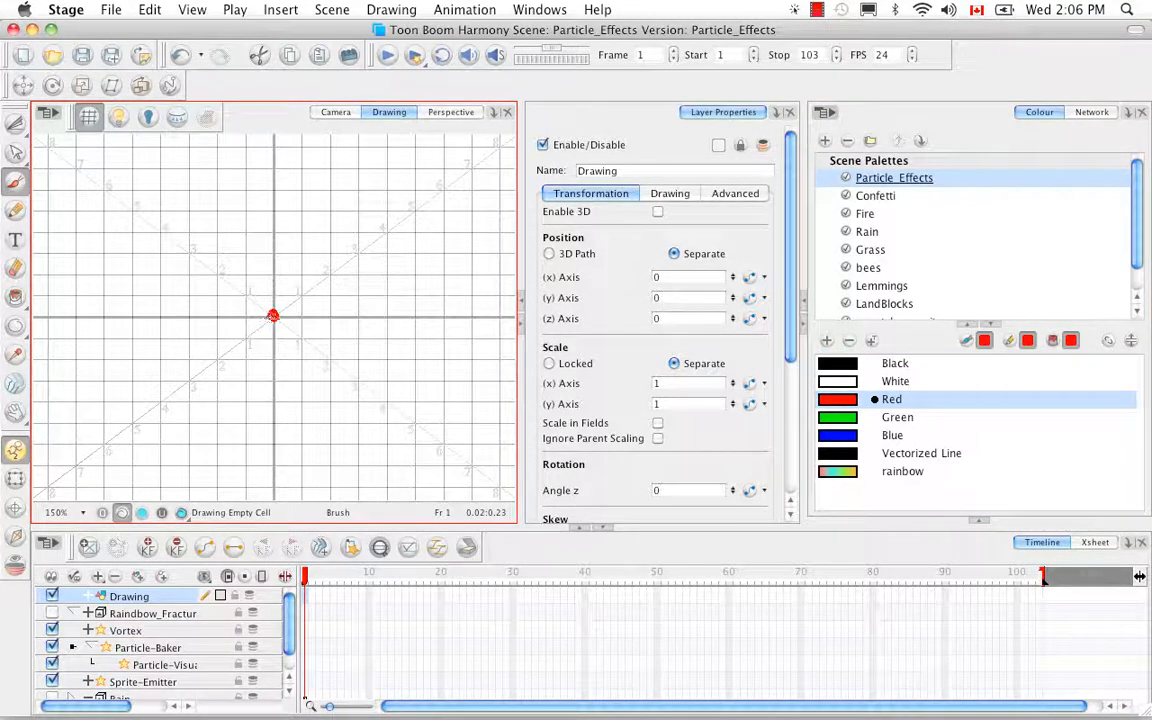
click(273, 316)
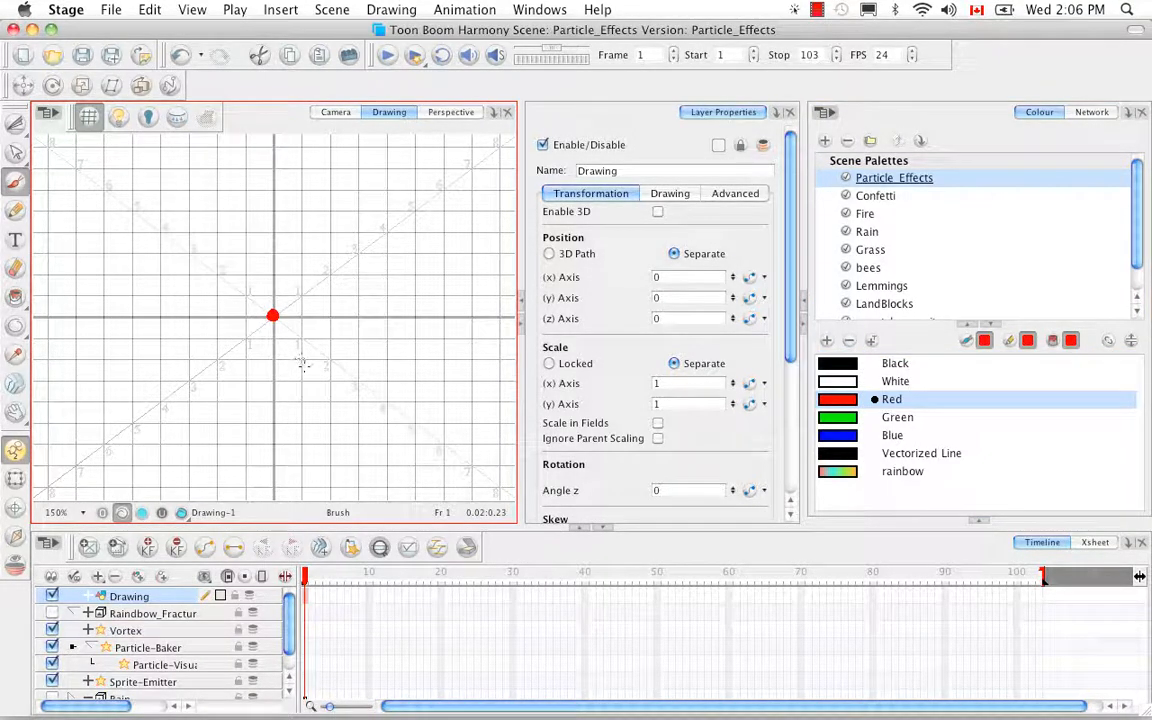
Add a new colour swatch to the Particle_Effects palette and set it to yellow with hue 65.
click(831, 341)
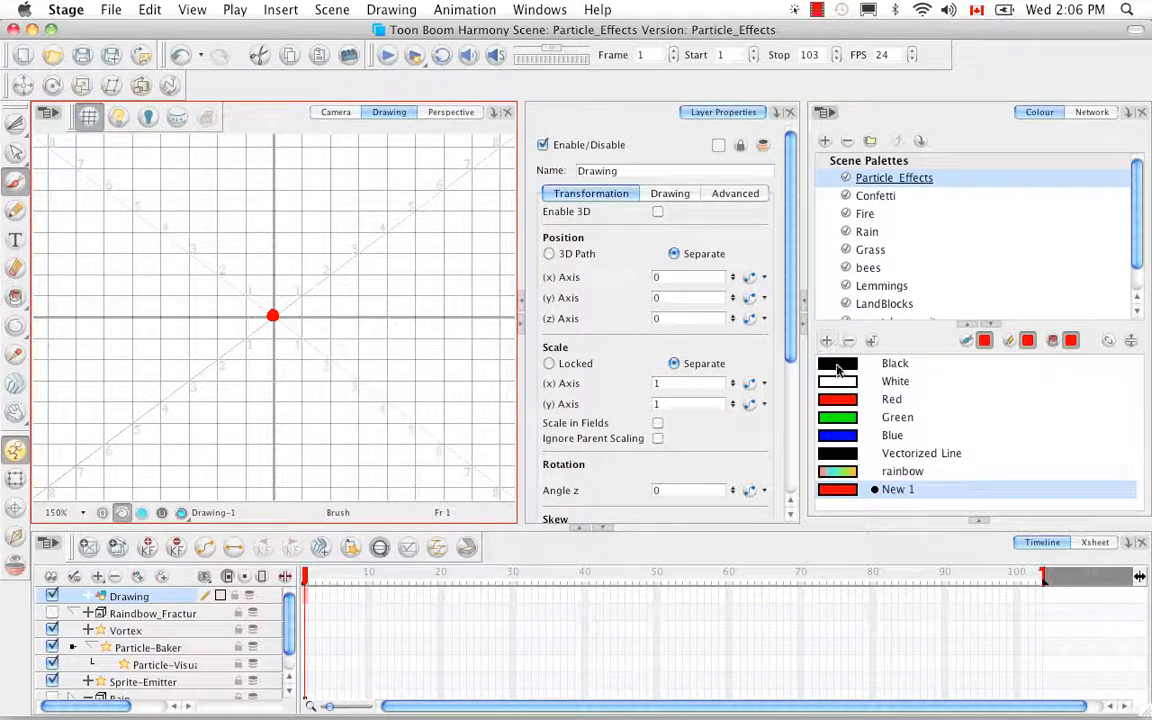
double_click(836, 489)
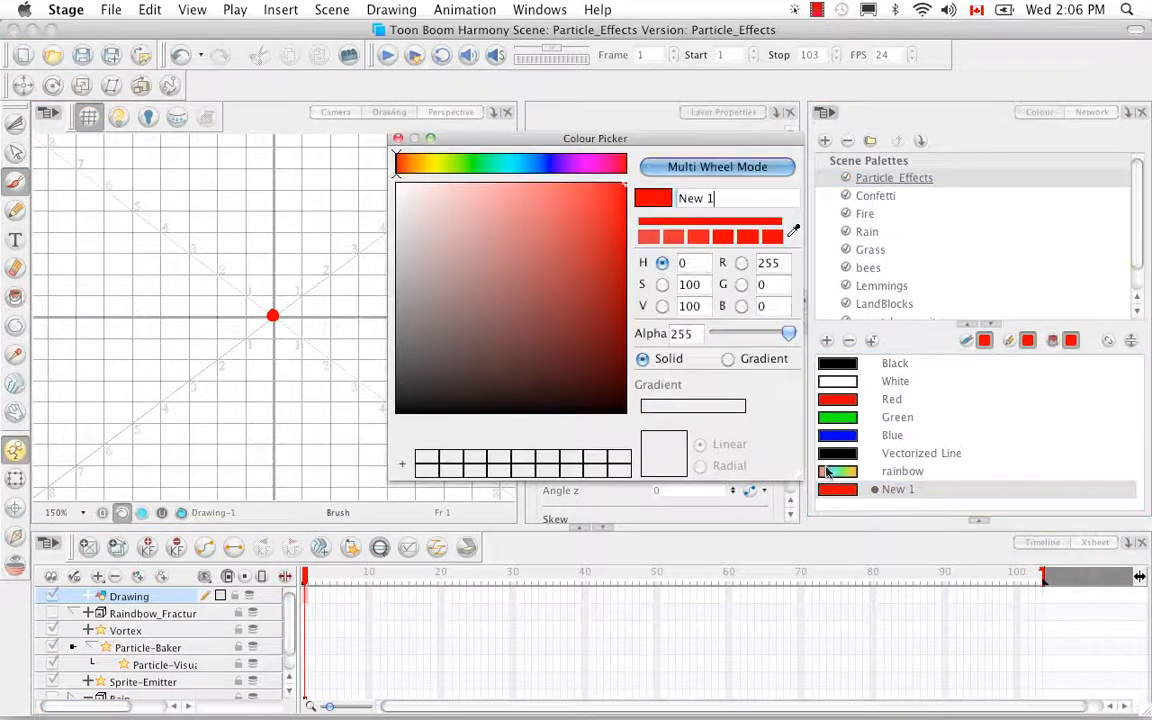
click(401, 170)
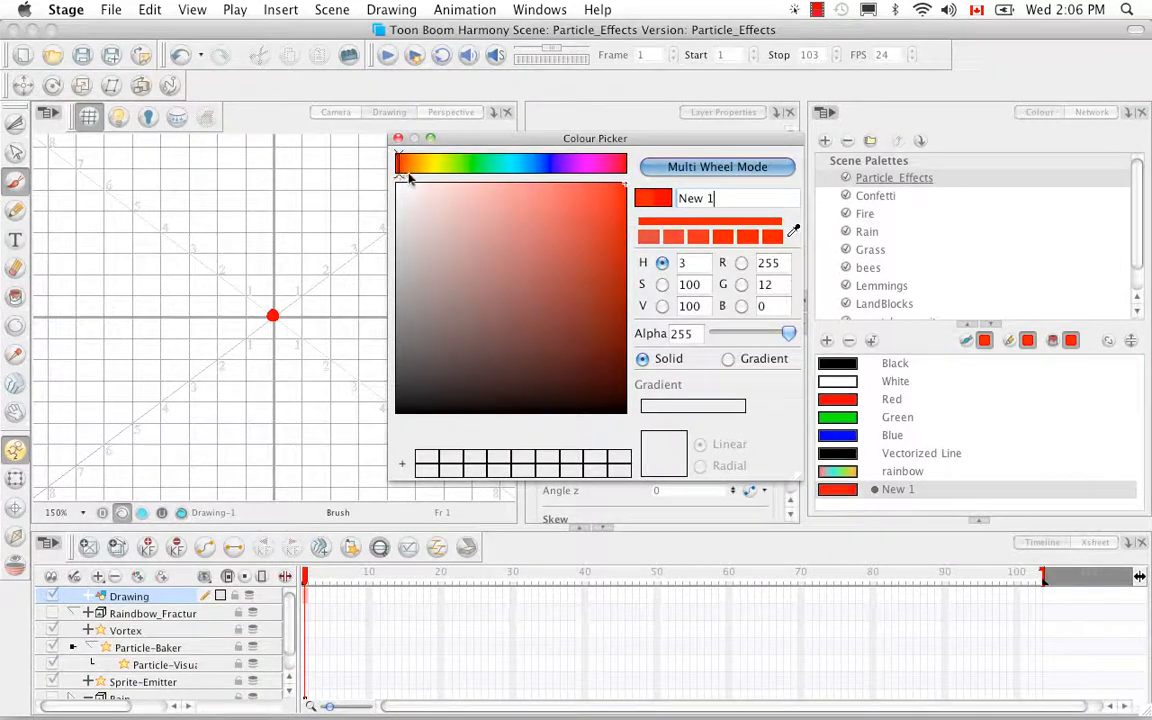
drag(408, 177, 438, 168)
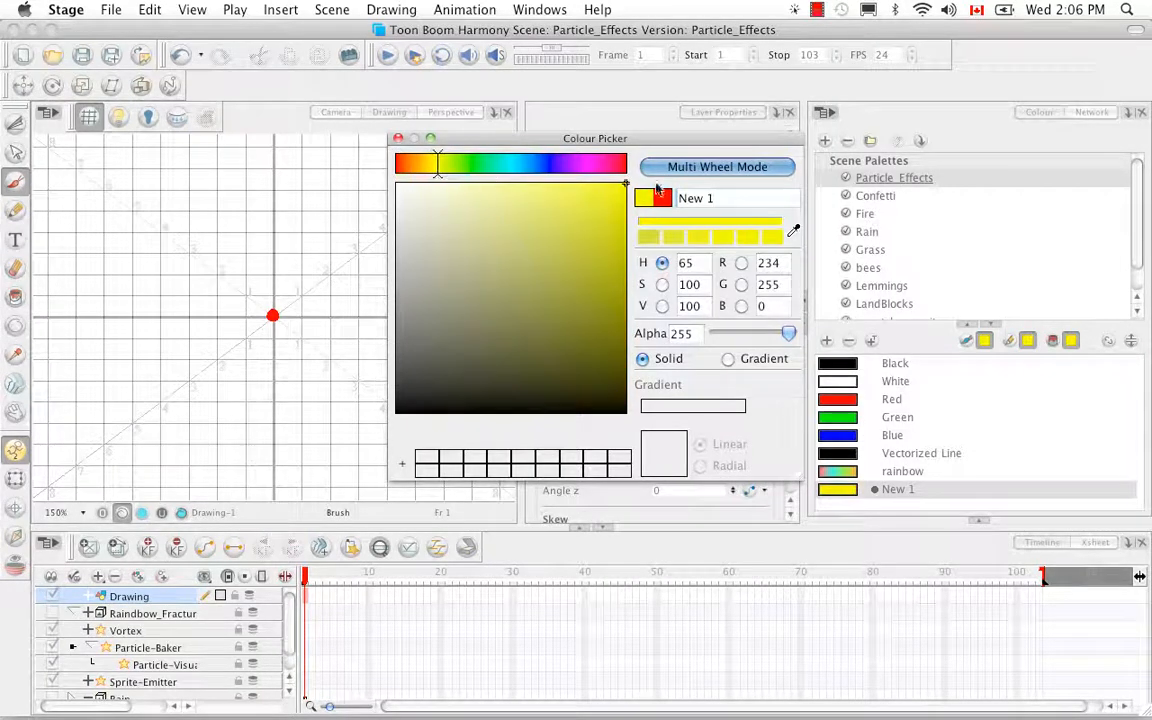
Add two more swatches to the Particle_Effects palette, one magenta and one light green.
click(826, 341)
mouse_move(485, 166)
mouse_down()
mouse_move(577, 177)
mouse_move(581, 167)
mouse_move(487, 166)
mouse_move(494, 175)
mouse_move(470, 180)
mouse_move(561, 182)
mouse_up()
click(827, 340)
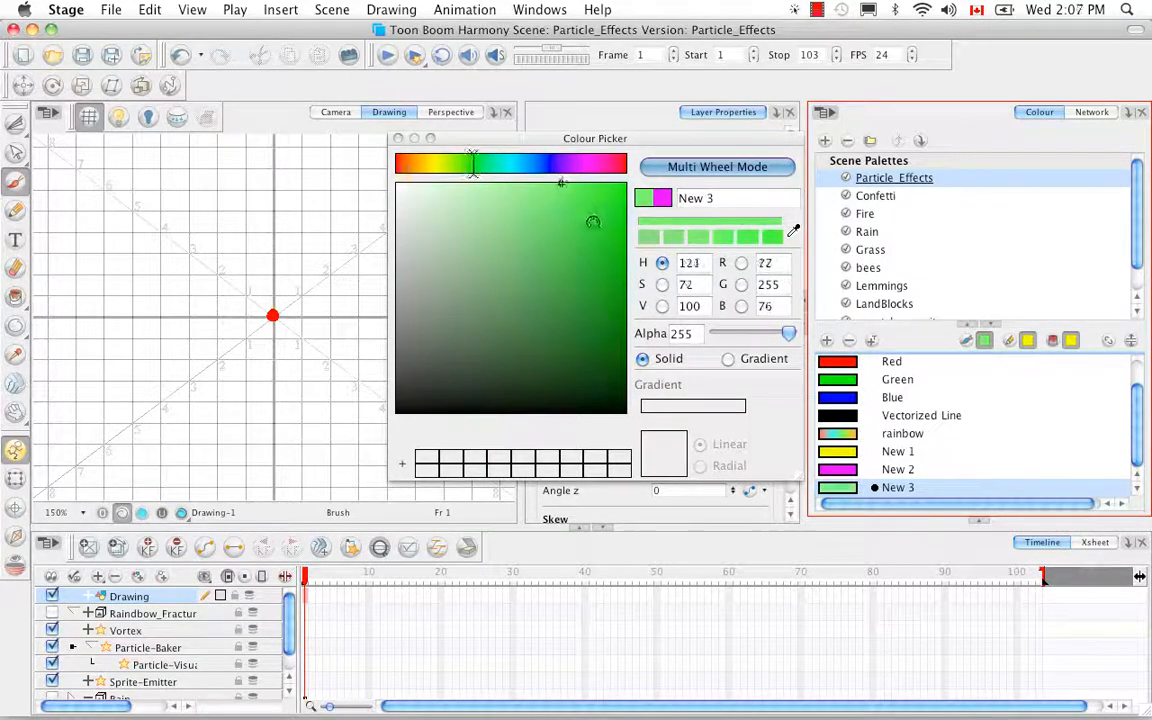
Add another swatch to the Particle_Effects palette and set it to light blue with hue 212.
click(827, 340)
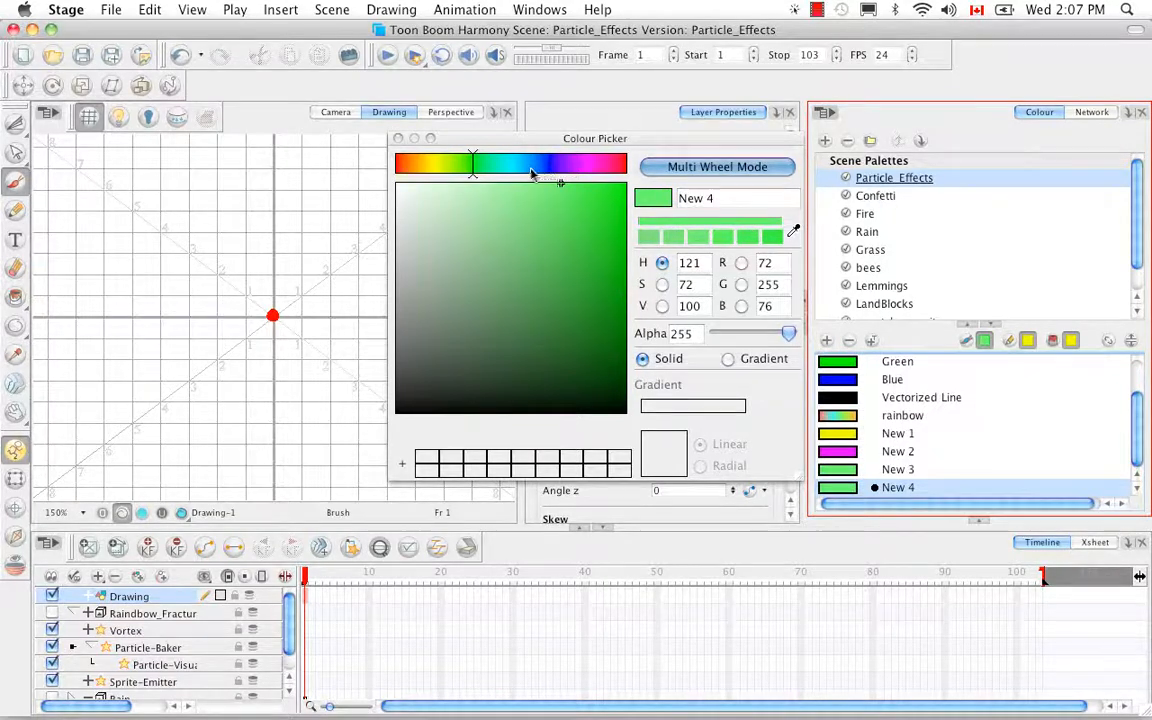
click(532, 165)
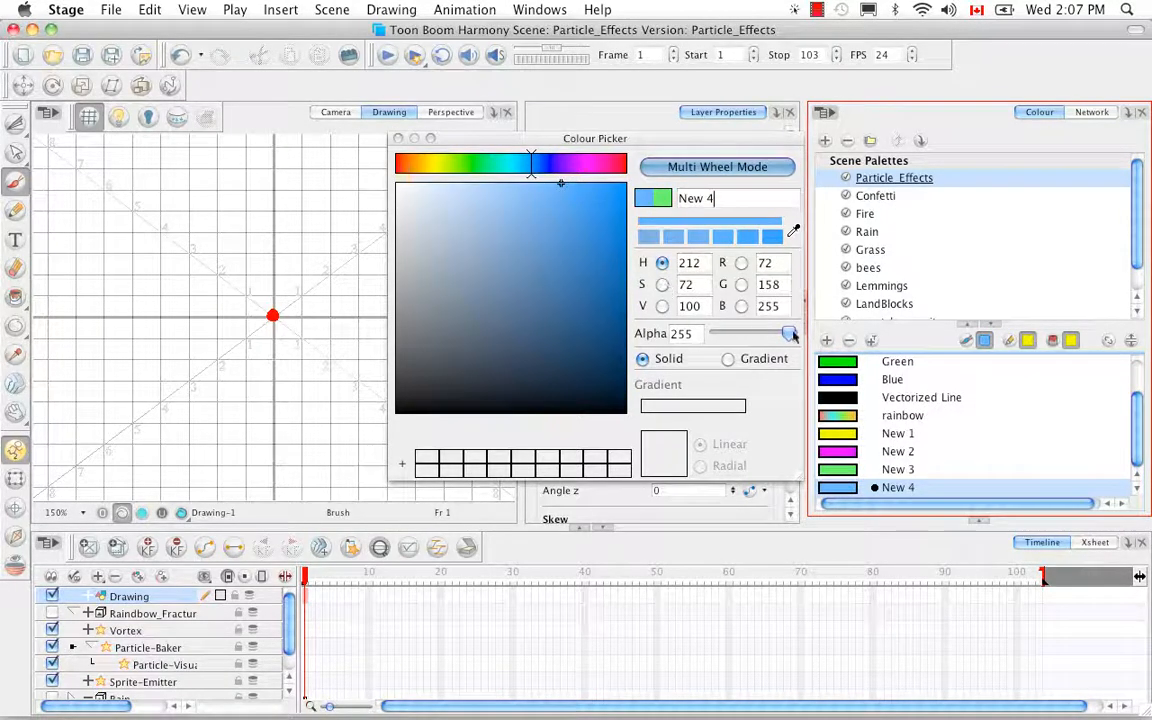
click(398, 139)
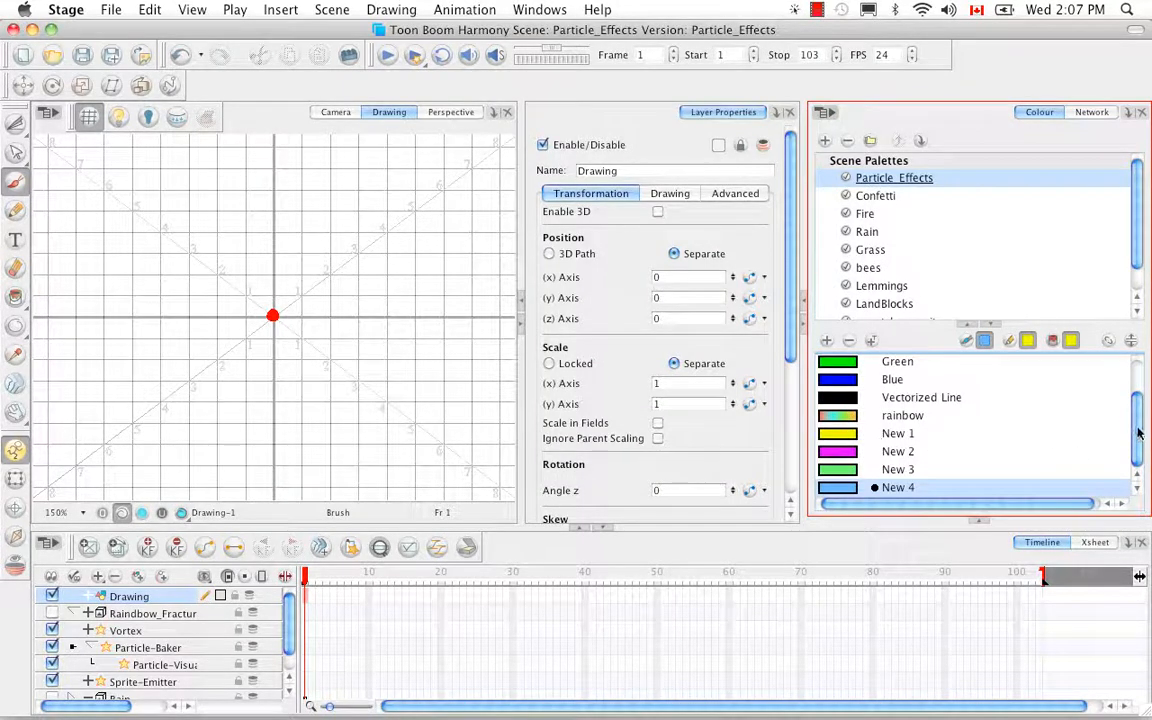
Paint a small dot at the grid centre on frame 2 in yellow and on frame 3 in magenta.
mouse_move(1137, 432)
mouse_down()
mouse_move(1139, 388)
mouse_move(1140, 430)
mouse_up()
click(313, 599)
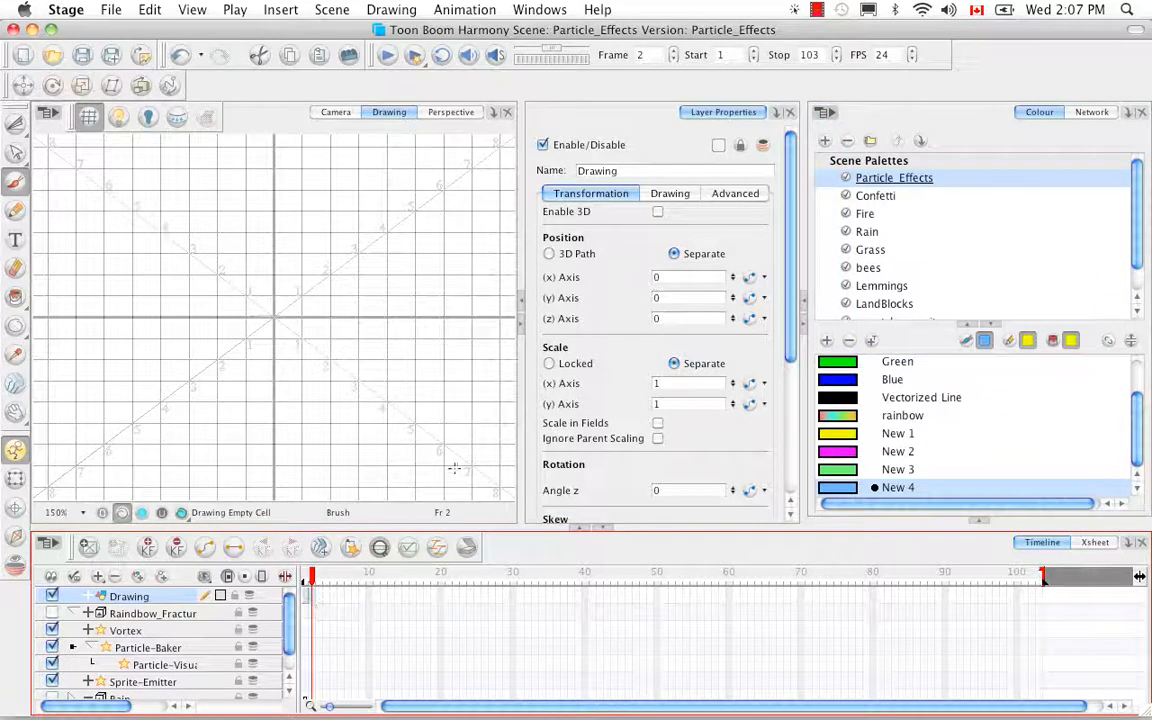
click(824, 436)
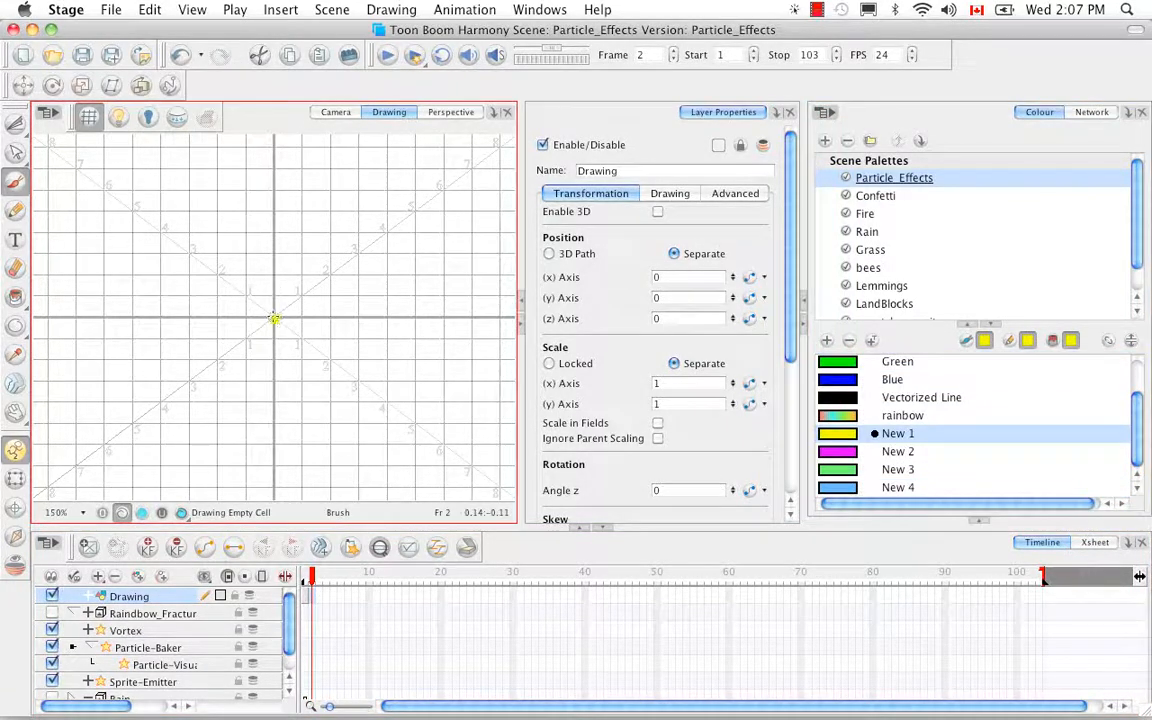
click(274, 317)
click(831, 453)
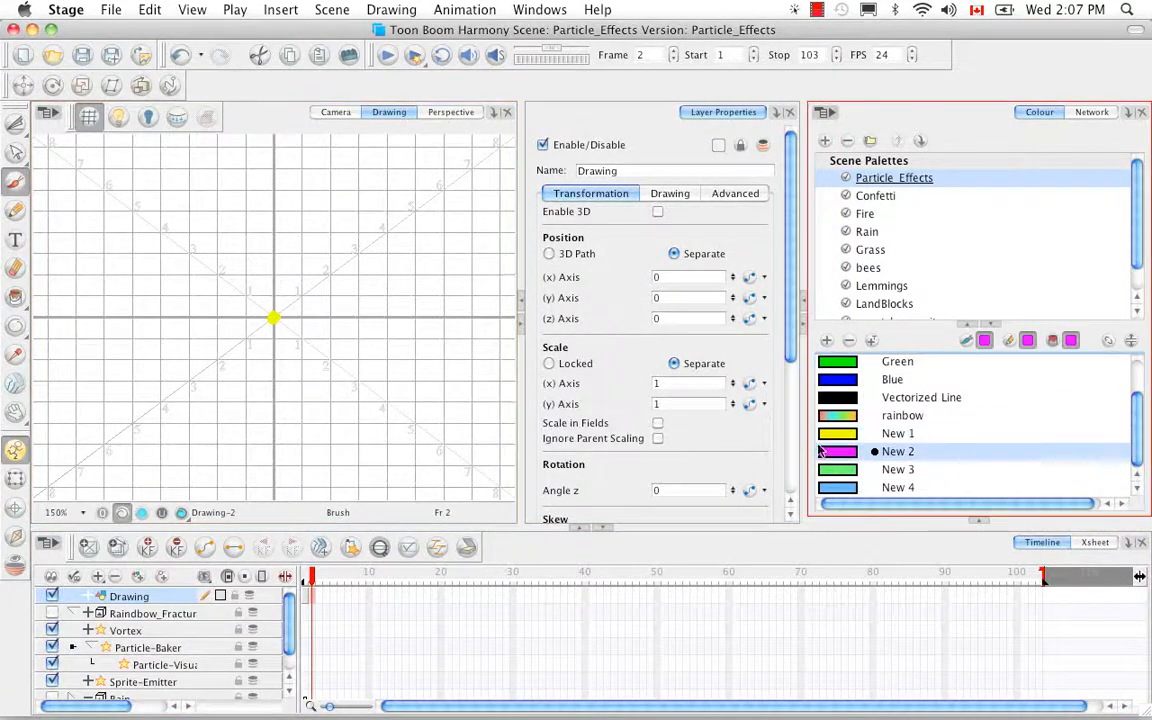
click(320, 601)
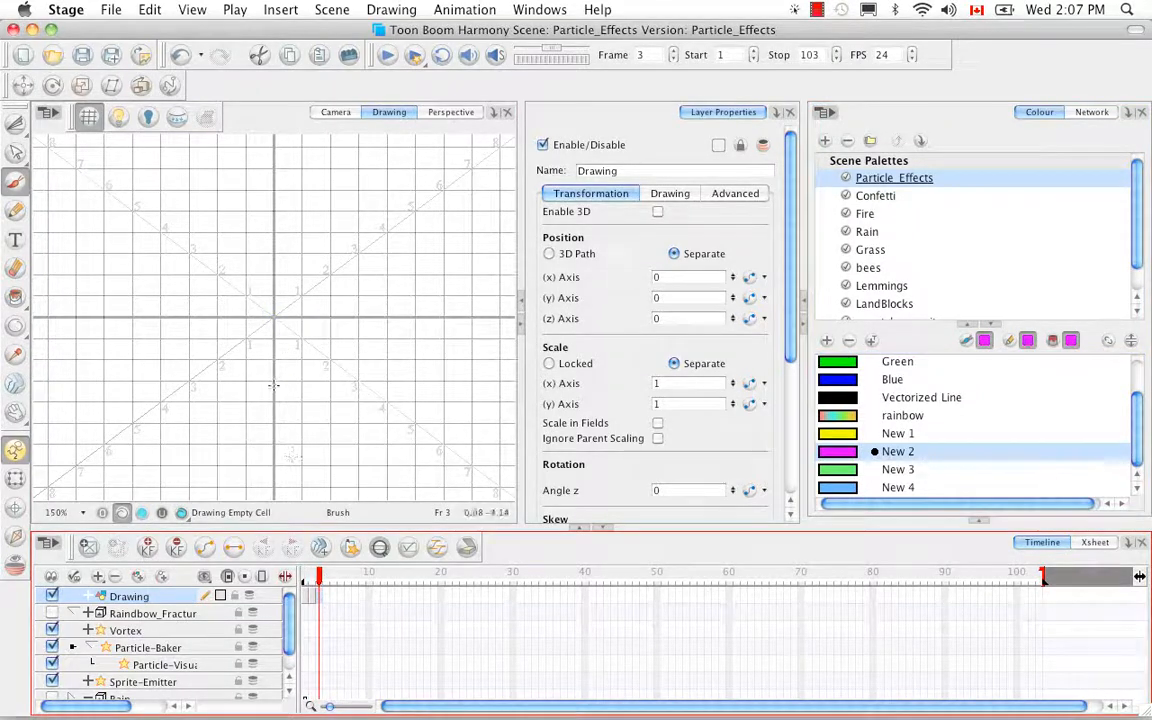
click(273, 317)
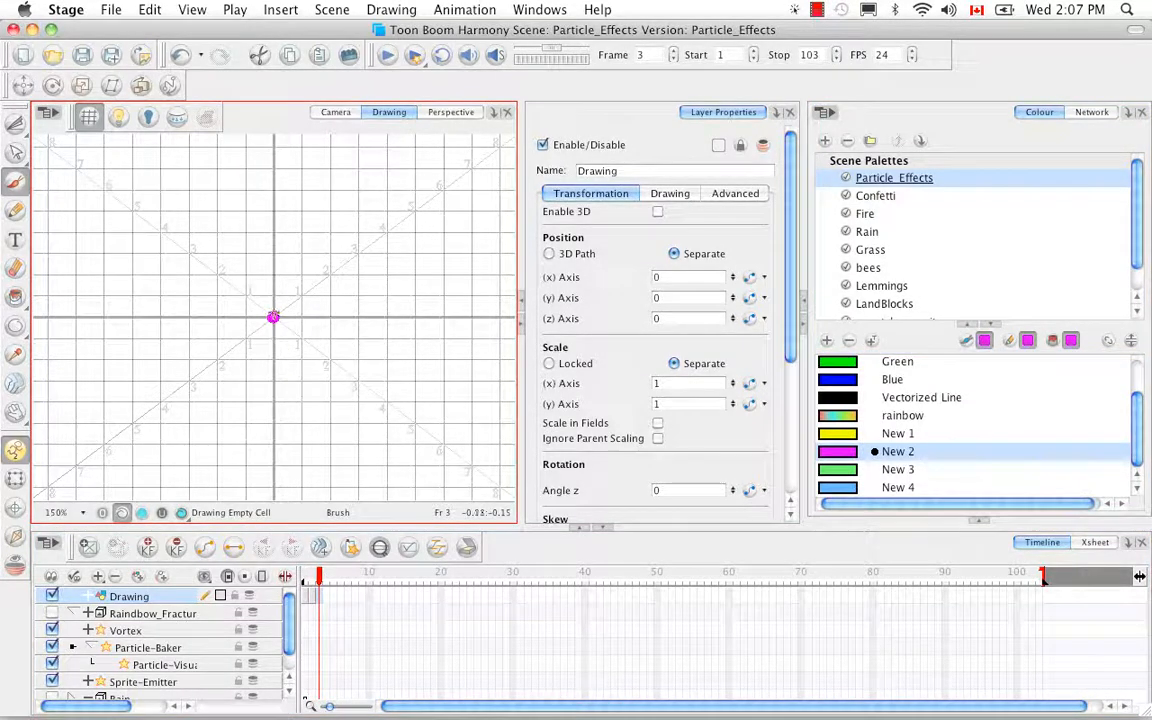
Paint a small dot at the grid centre on frame 4 in light green and on frame 5 in light blue.
click(830, 469)
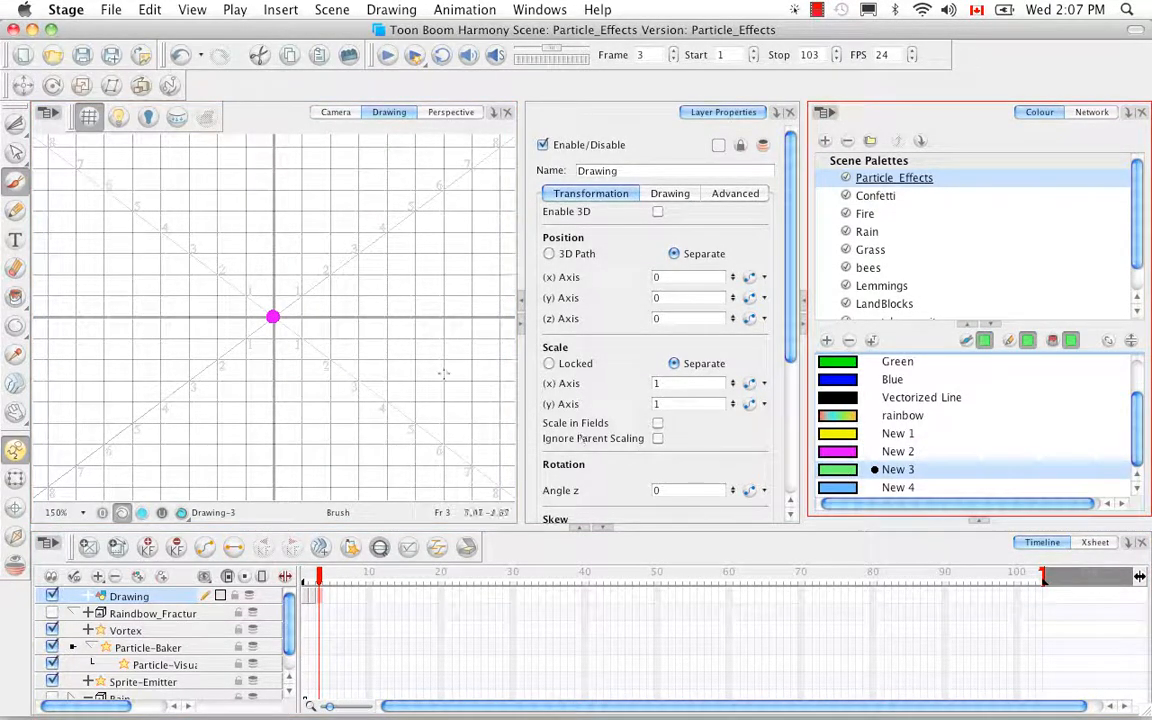
key(g)
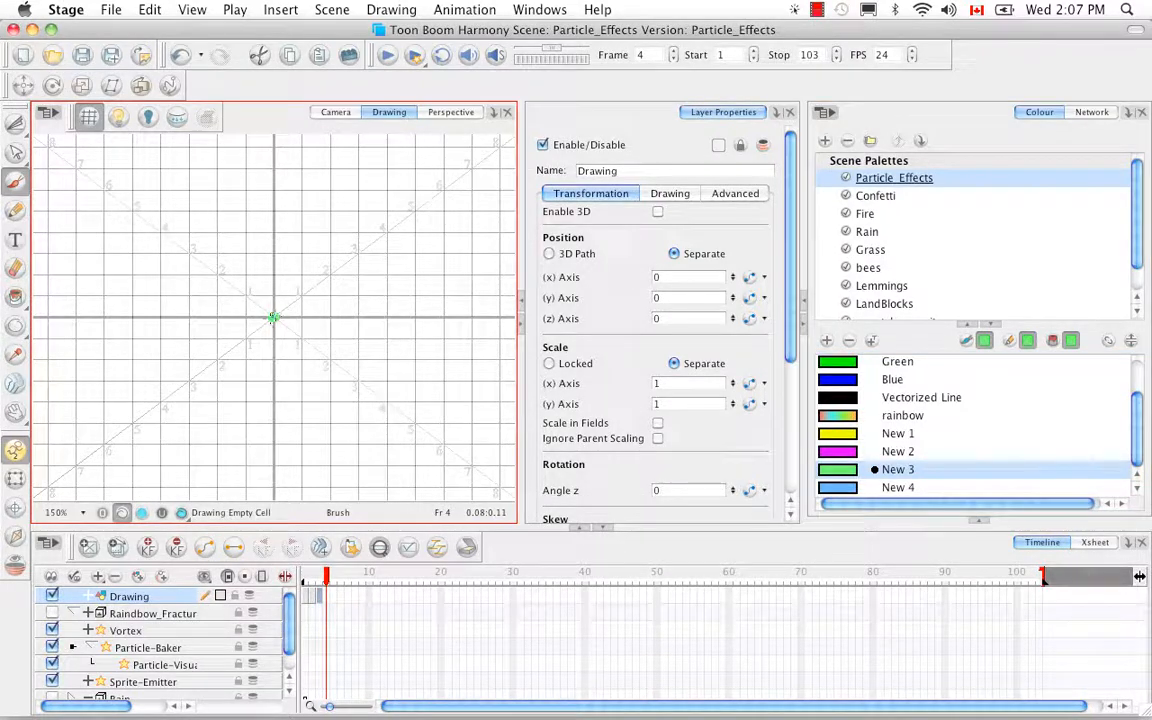
click(273, 317)
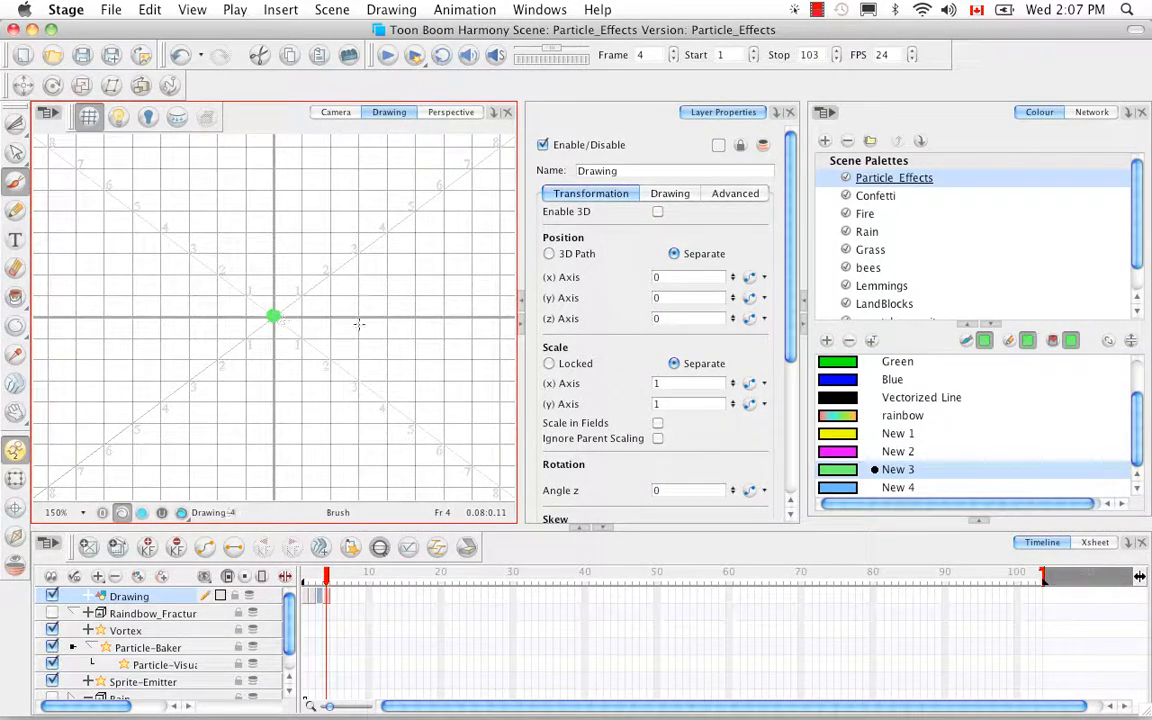
key(g)
click(873, 487)
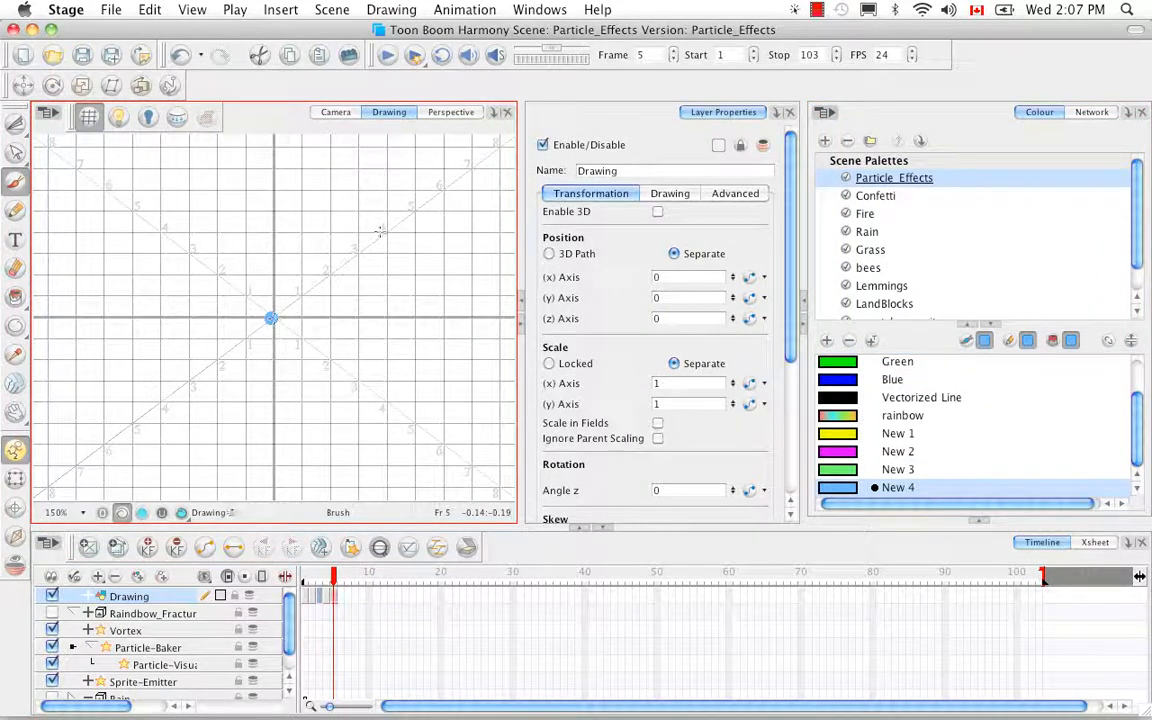
Return to frame 1 and start renaming the Drawing layer, entering "Colou".
drag(333, 577, 303, 573)
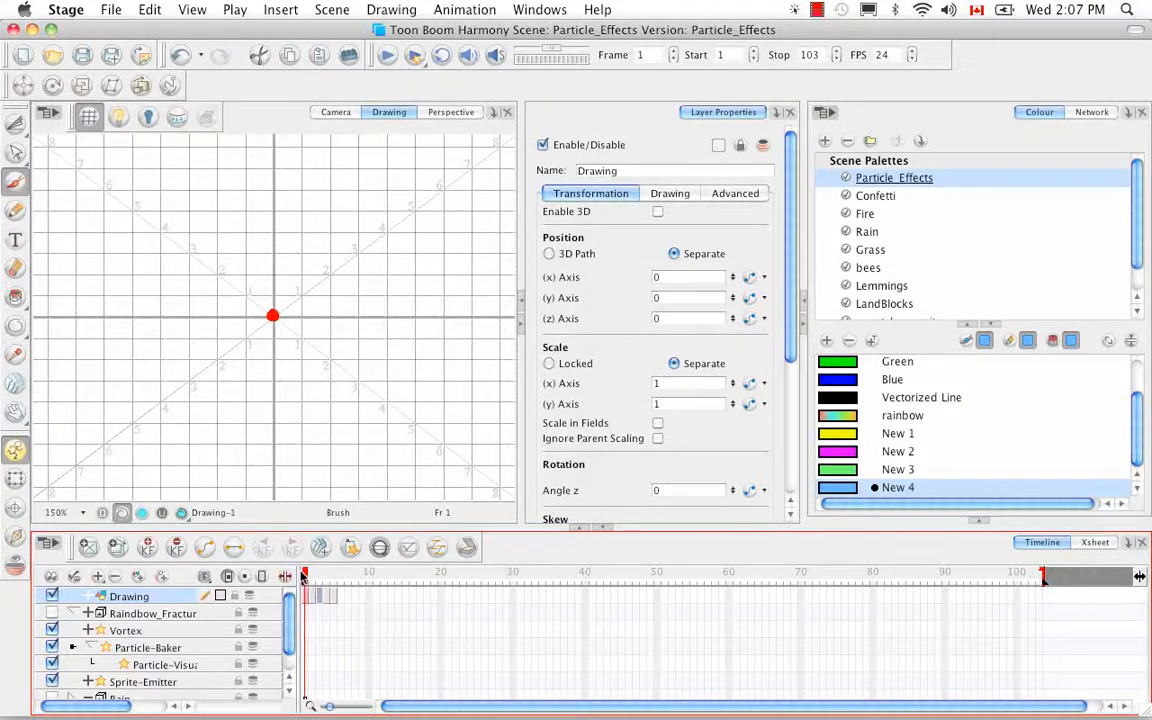
double_click(125, 596)
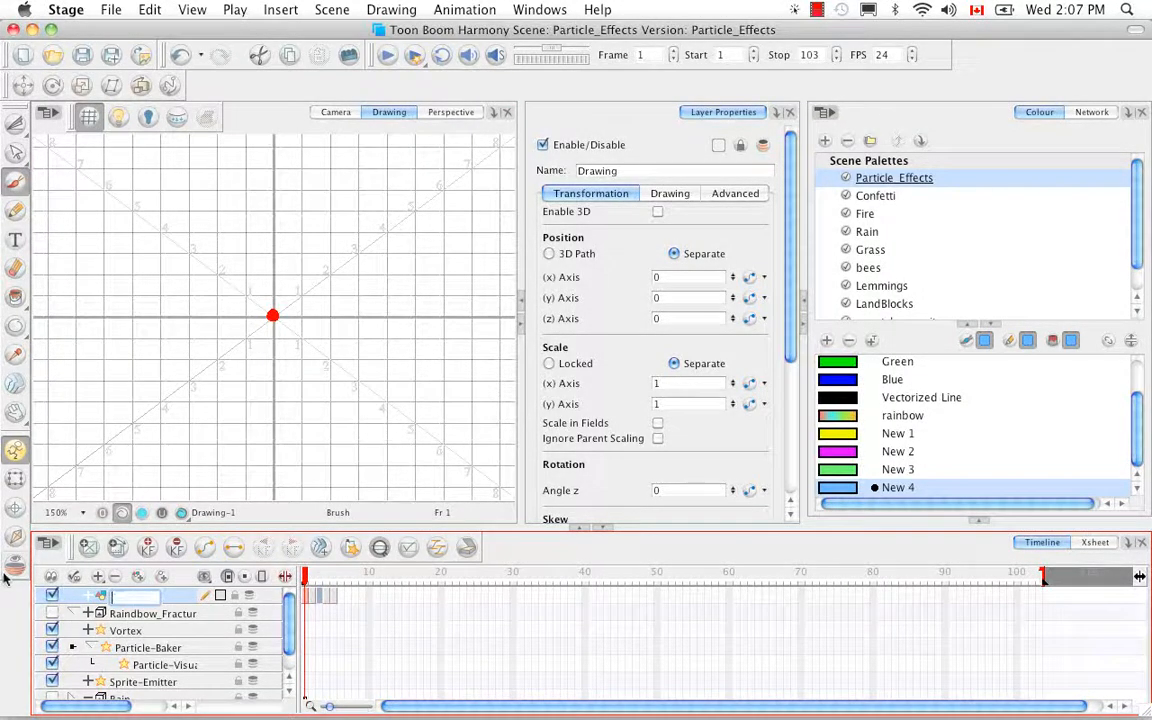
text(Colou)
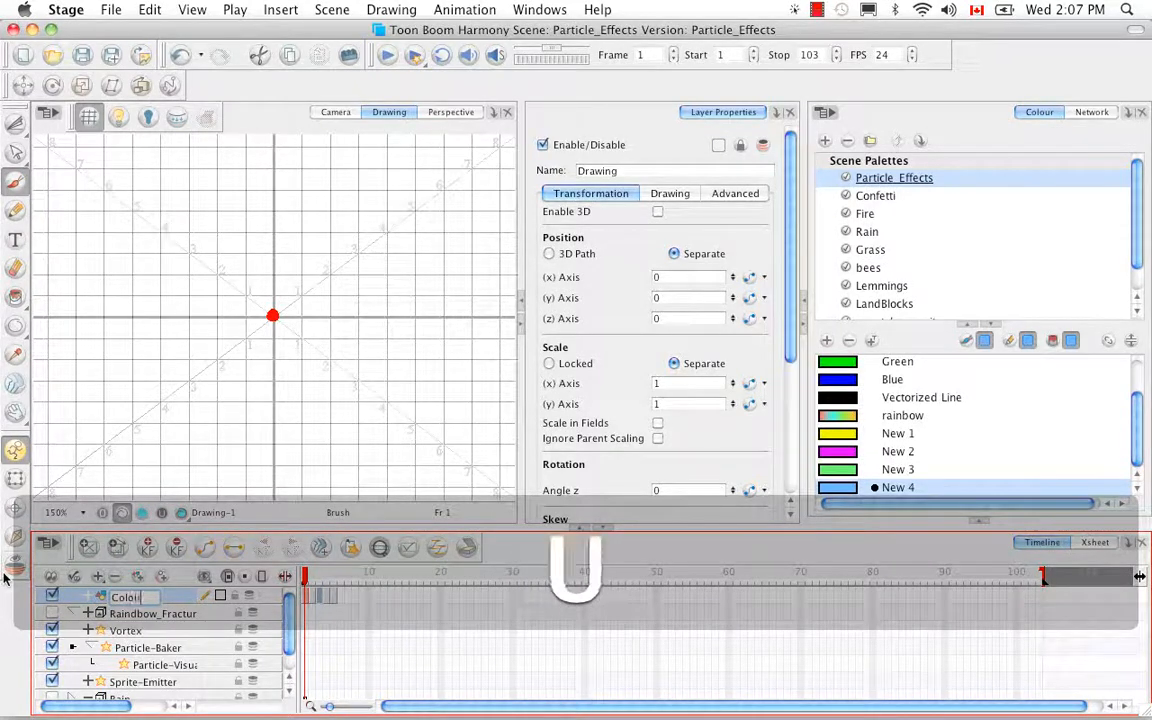
Rename the new drawing layer ColouredCircles.
text(redCircles)
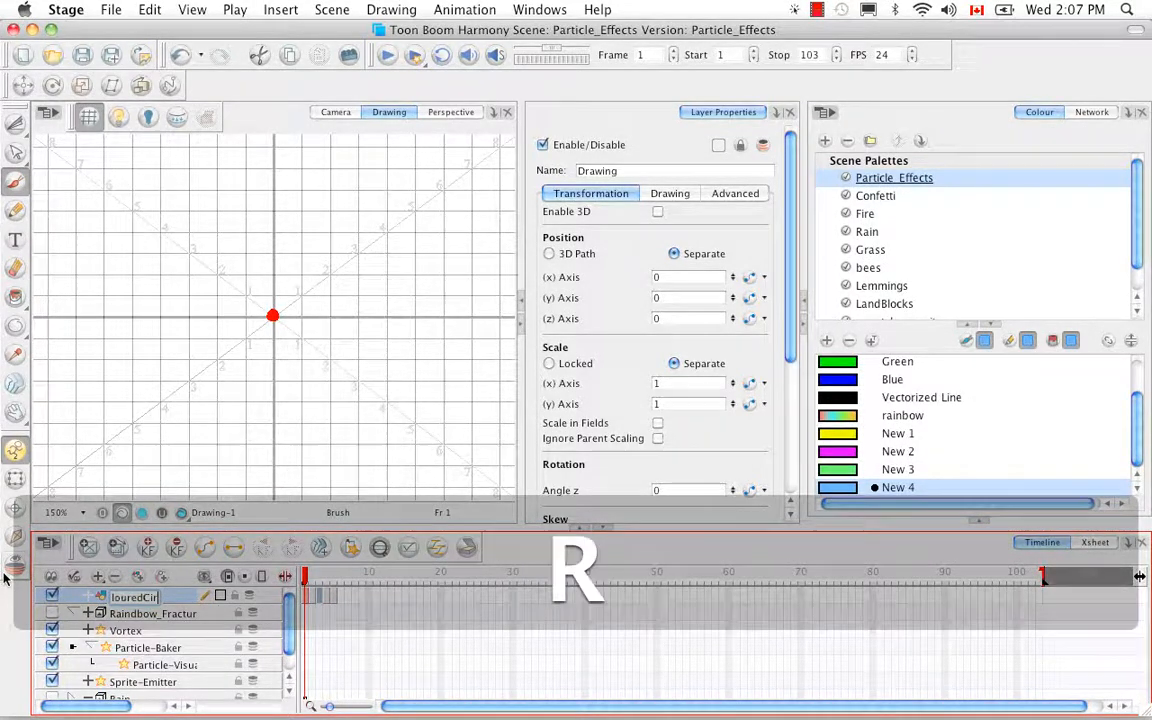
key(Return)
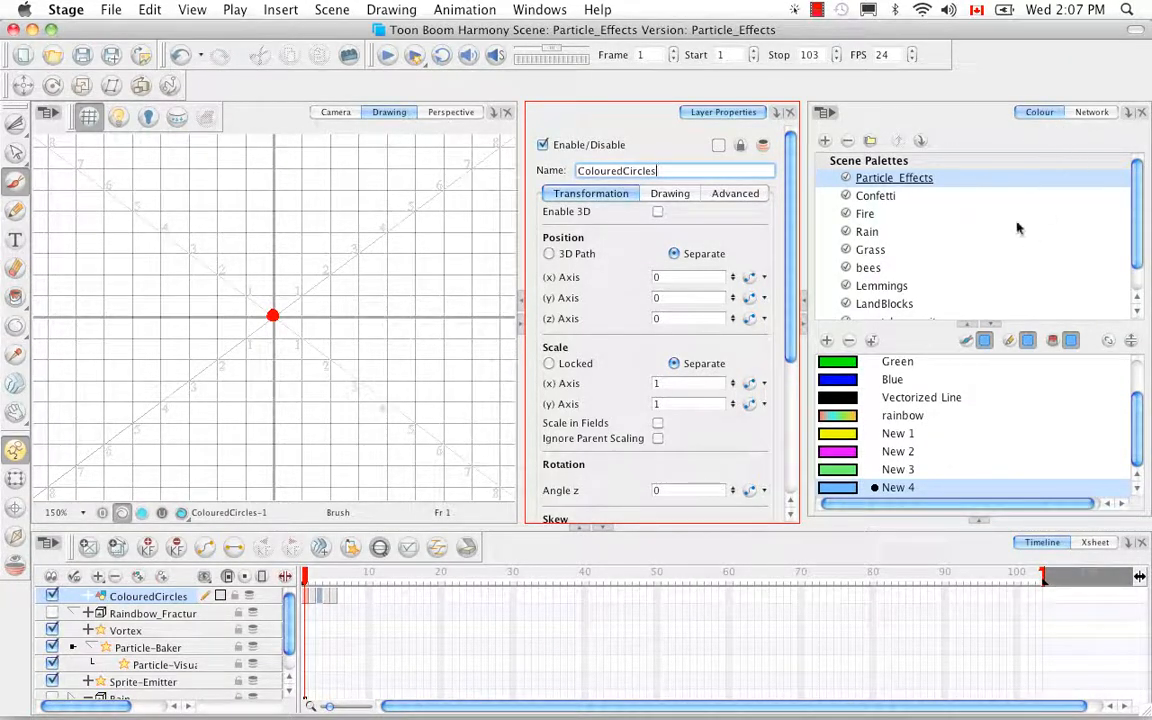
Rewire the ColouredCircles node from the Composite to the Sprite-Emitter in the node network and preview the first frames in the Camera view.
click(1091, 113)
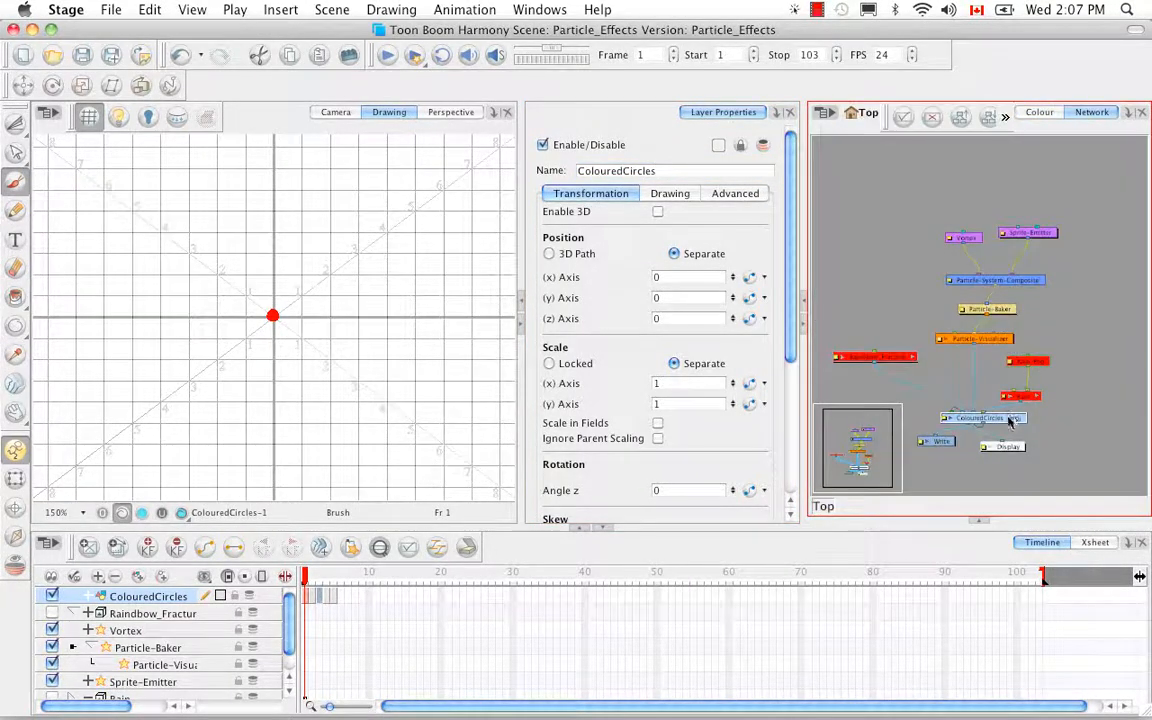
drag(1010, 421, 896, 289)
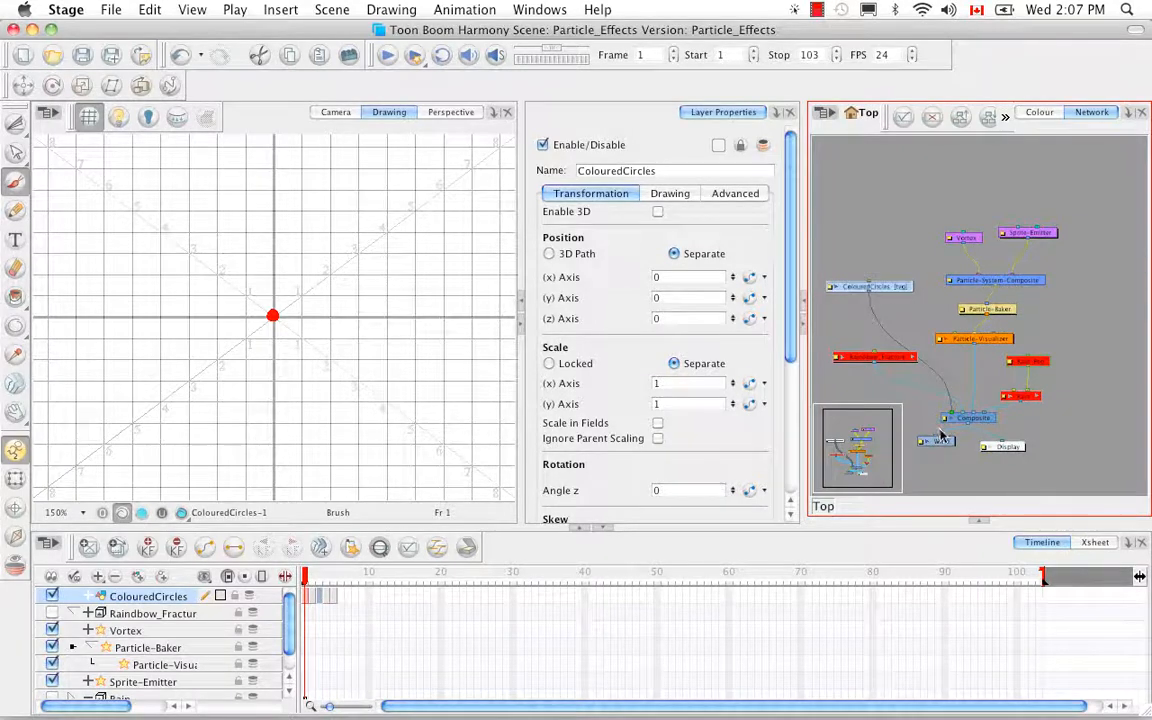
drag(952, 416, 1017, 229)
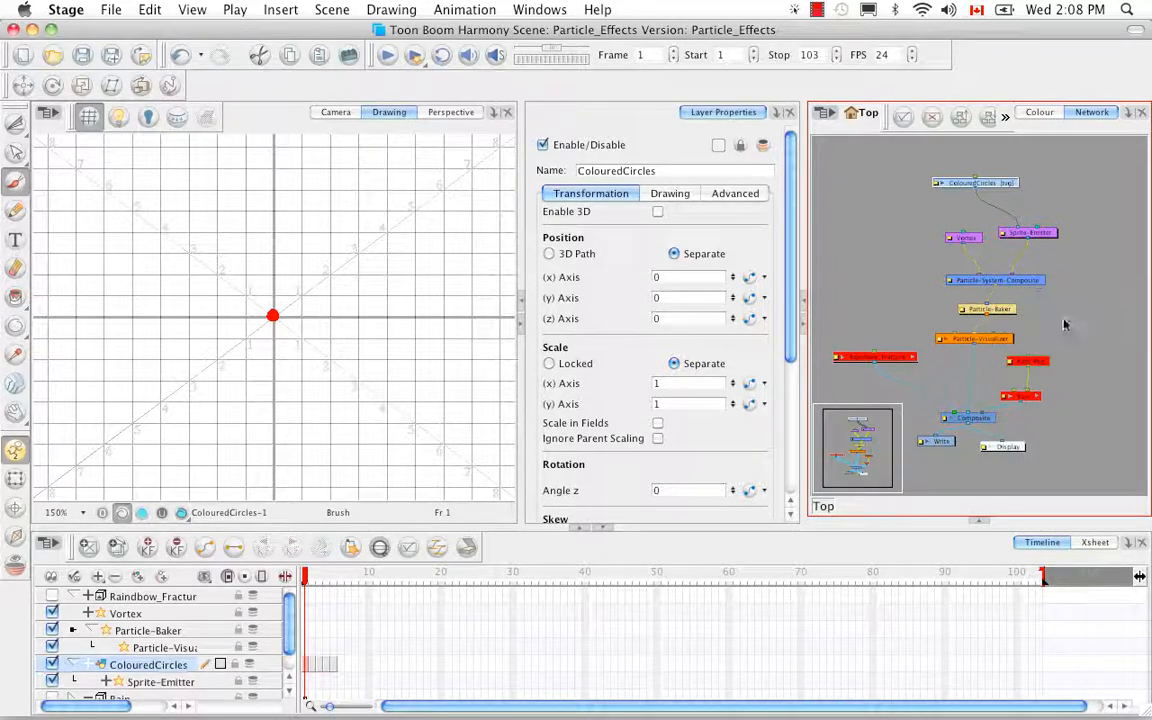
click(330, 114)
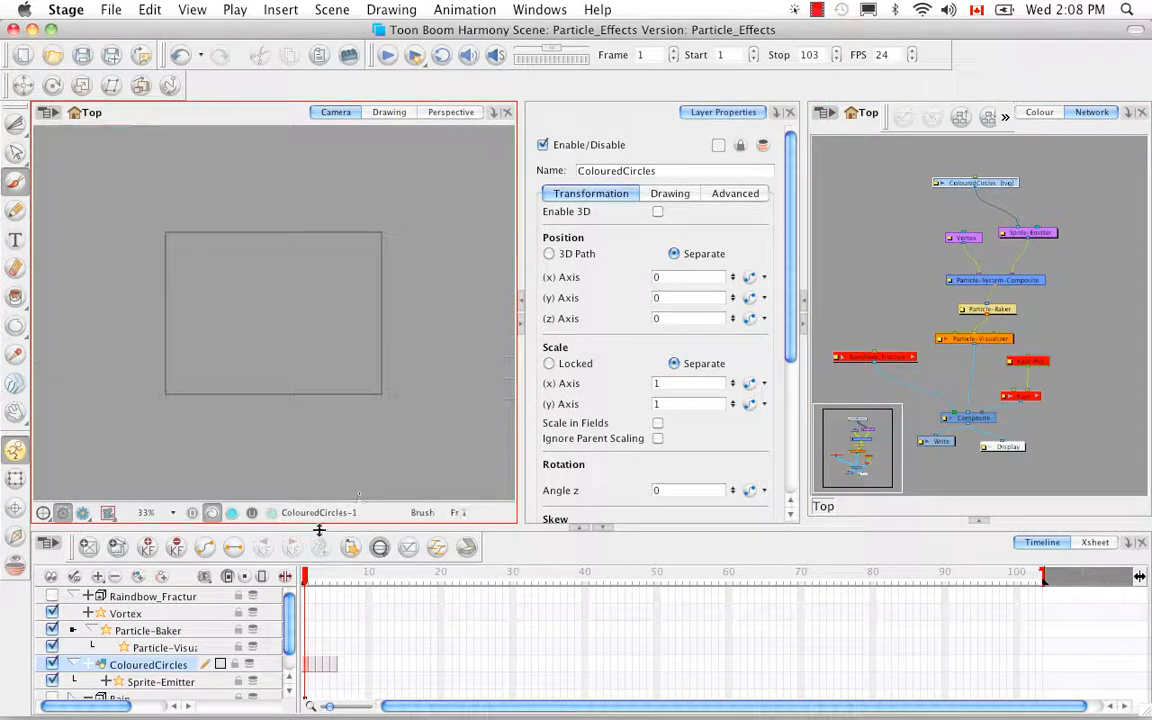
click(307, 583)
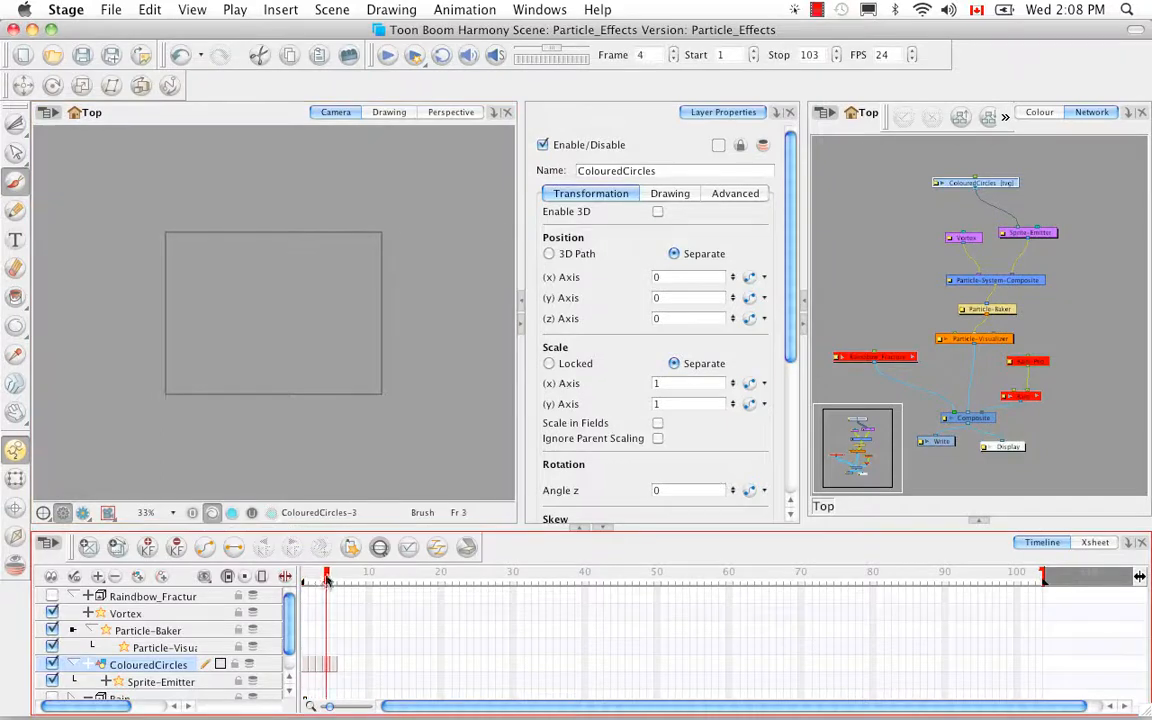
Set the Sprite-Emitter's Number of Particles to 10 and its Particle Type 1 to 5.
click(1038, 234)
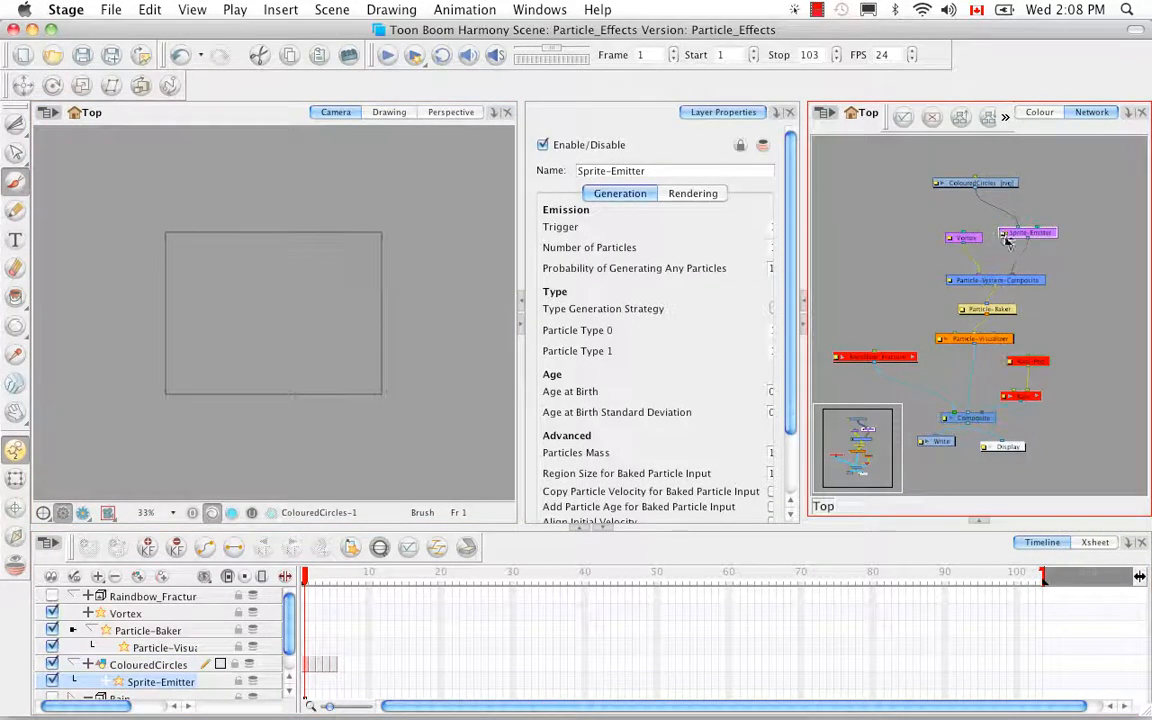
double_click(1006, 242)
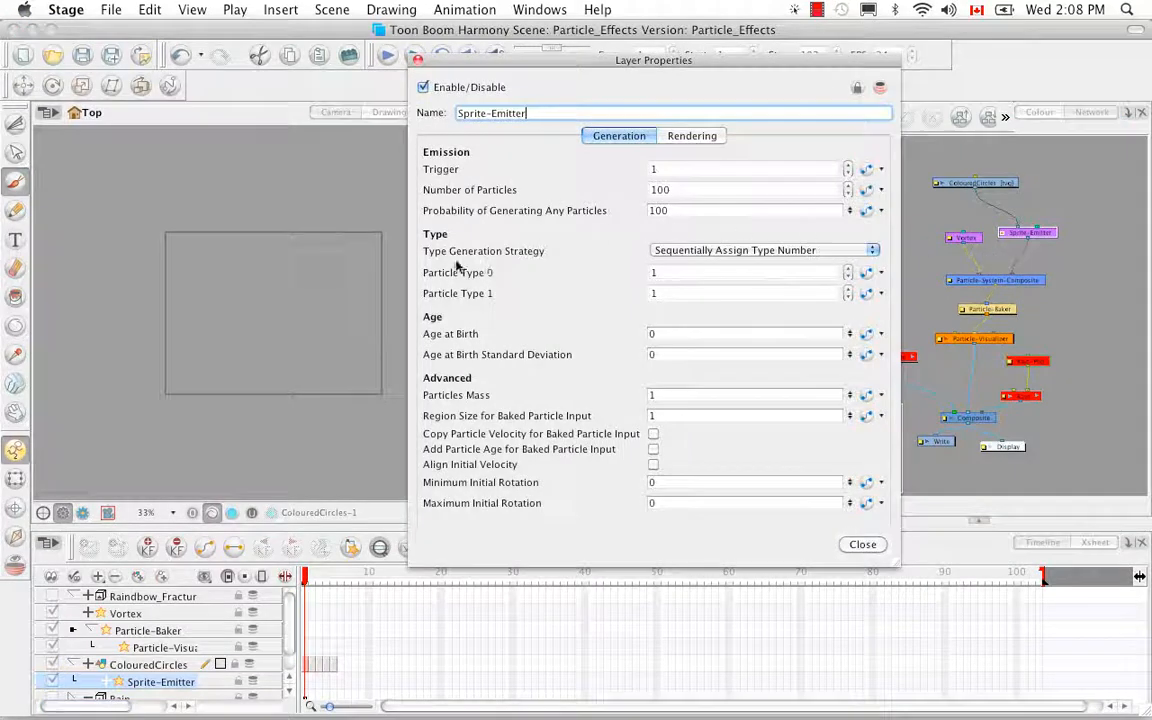
double_click(660, 189)
text(10)
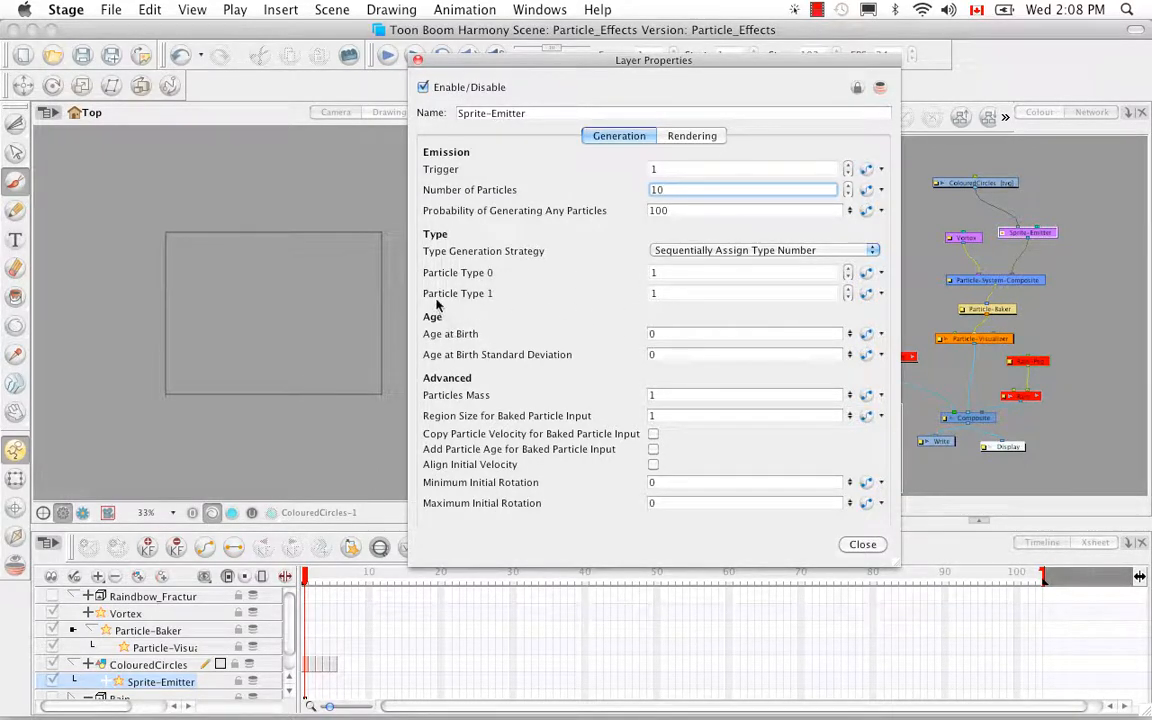
click(660, 295)
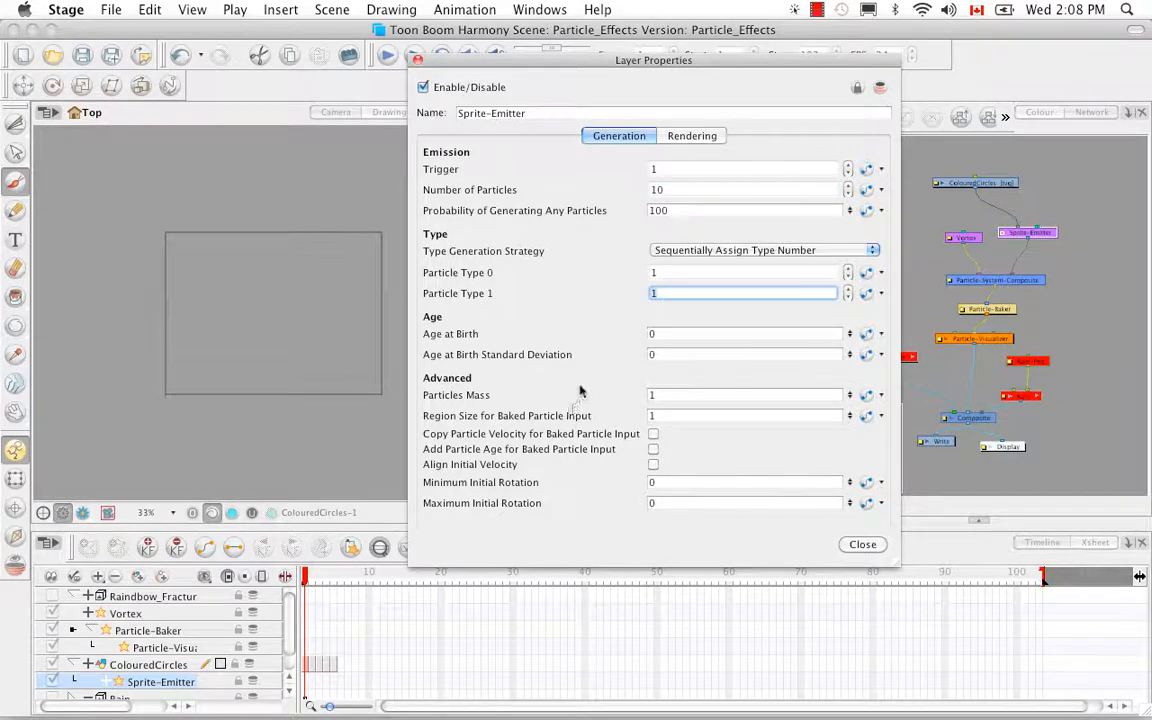
text(5)
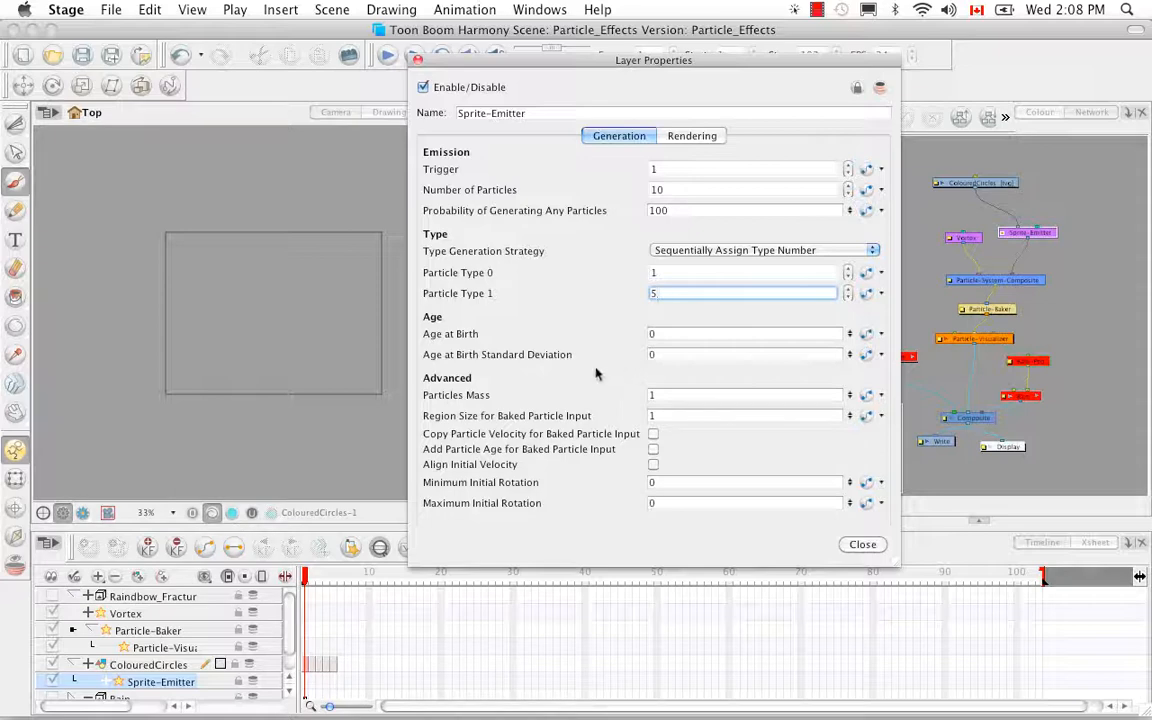
click(652, 396)
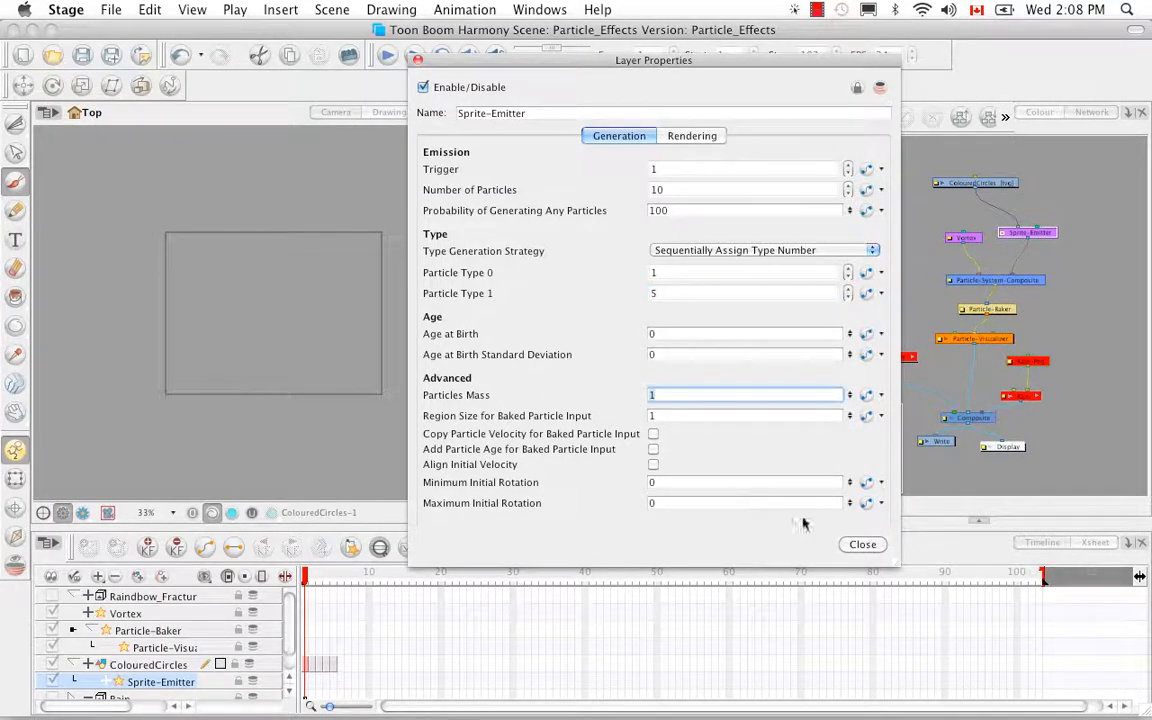
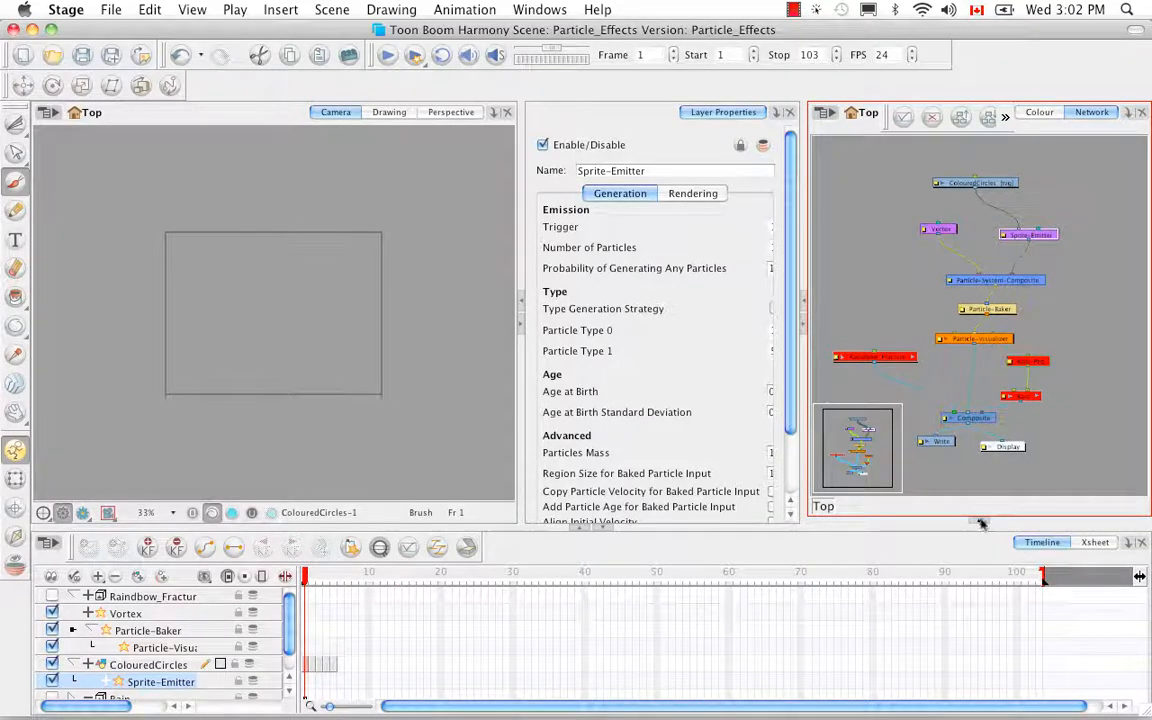
Add a 3D-Region node, connect it to the Sprite-Emitter's free input port, and preview the emission up to frame 8.
drag(979, 523, 957, 332)
drag(1136, 466, 1137, 403)
drag(848, 427, 977, 165)
drag(993, 330, 993, 520)
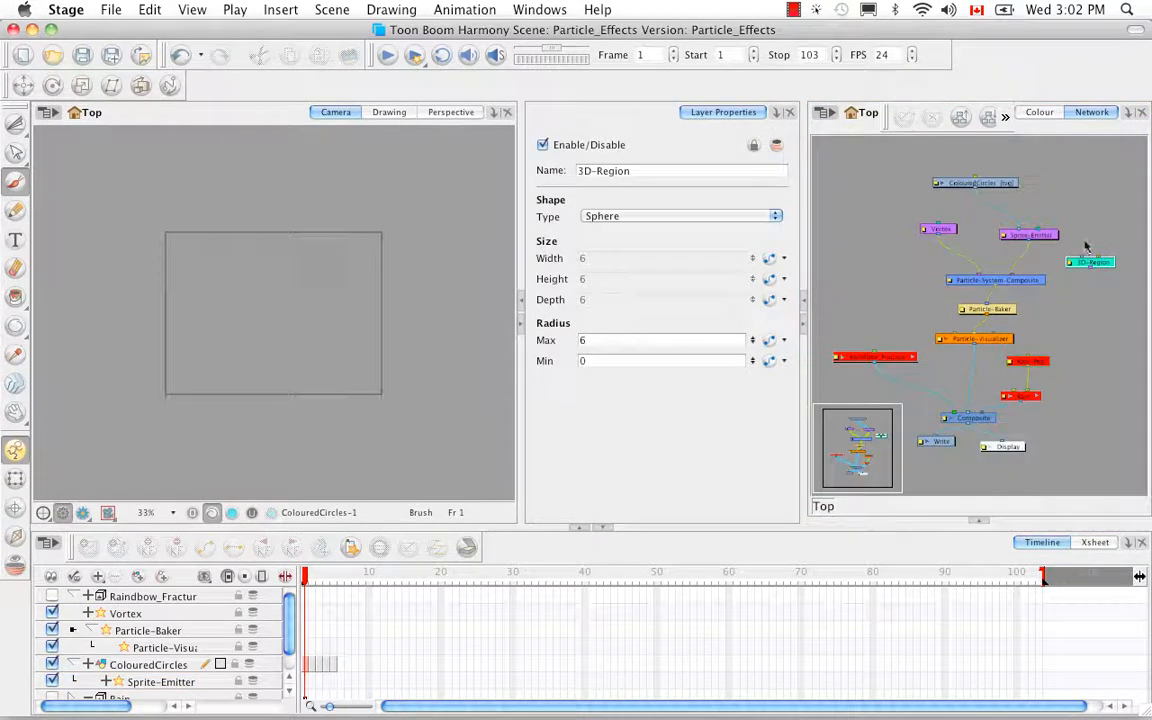
drag(1080, 204, 1040, 230)
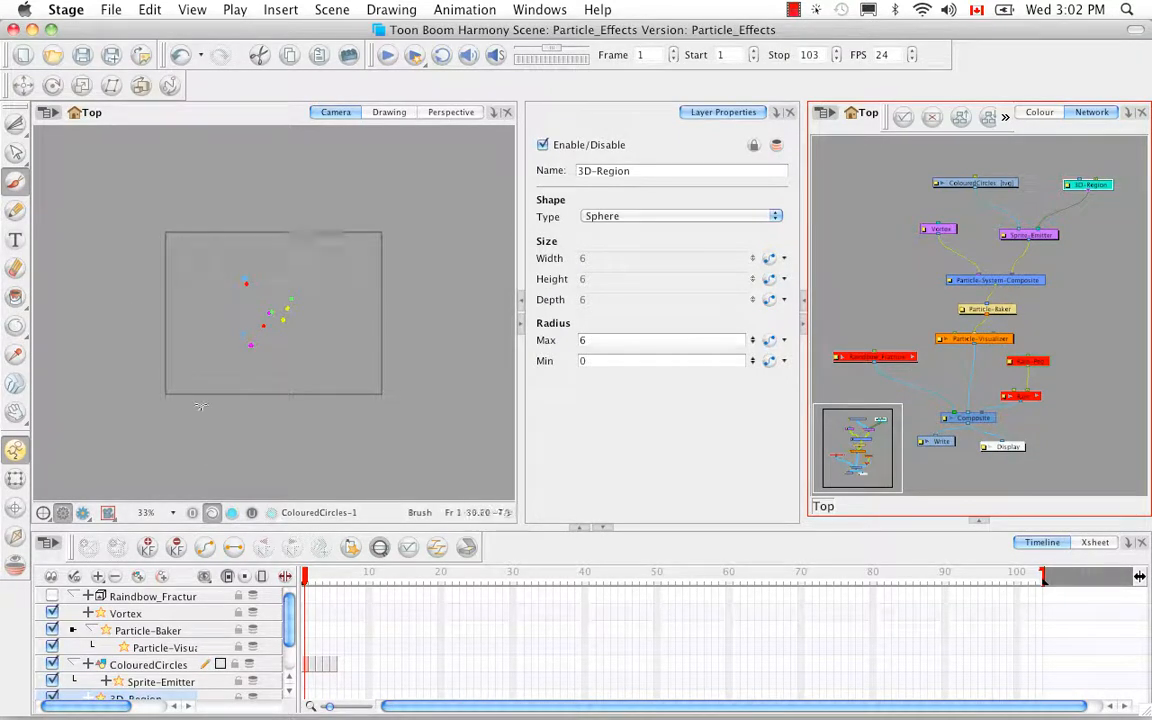
drag(309, 578, 355, 585)
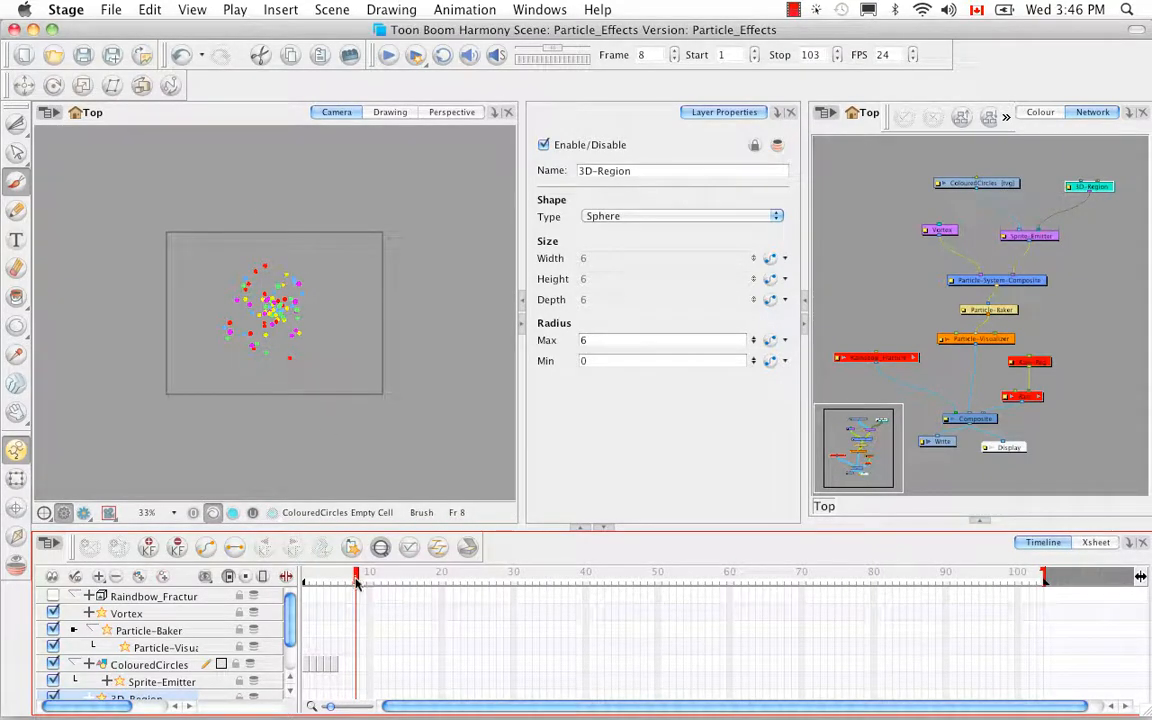
mouse_move(345, 576)
mouse_down()
mouse_move(300, 578)
mouse_move(378, 580)
mouse_move(357, 589)
mouse_up()
Set the Sprite-Emitter's Particles Mass to 0.01 and preview the particle motion up to frame 21.
click(1012, 240)
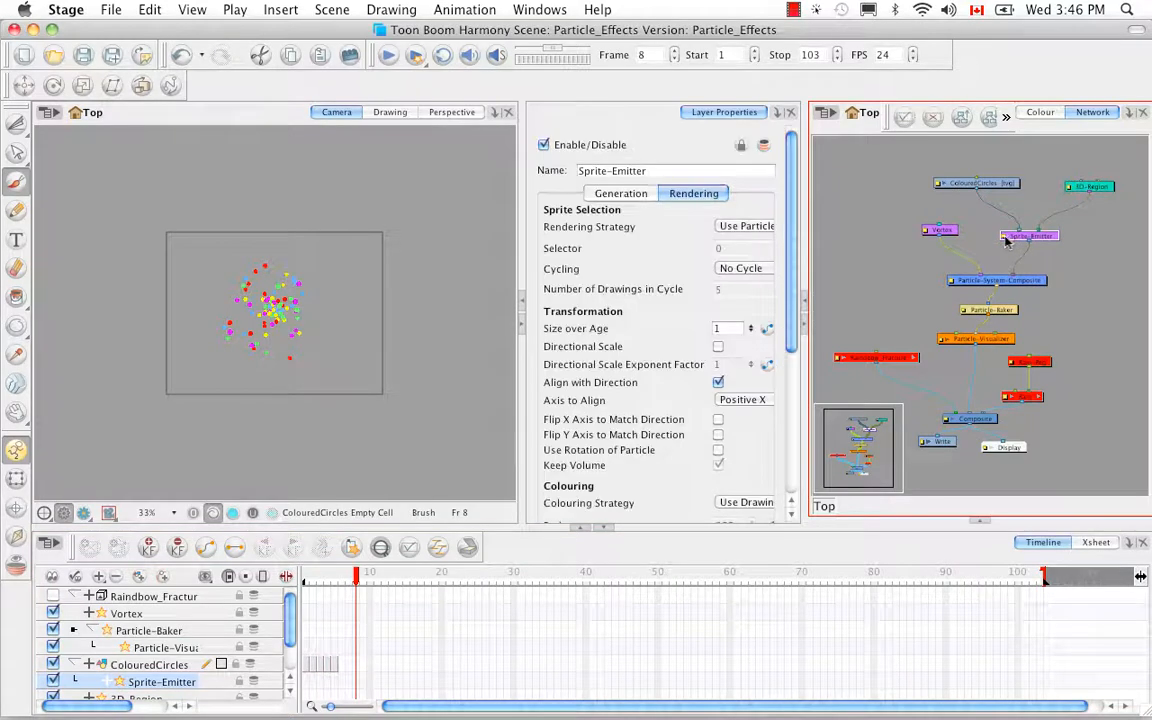
double_click(1005, 245)
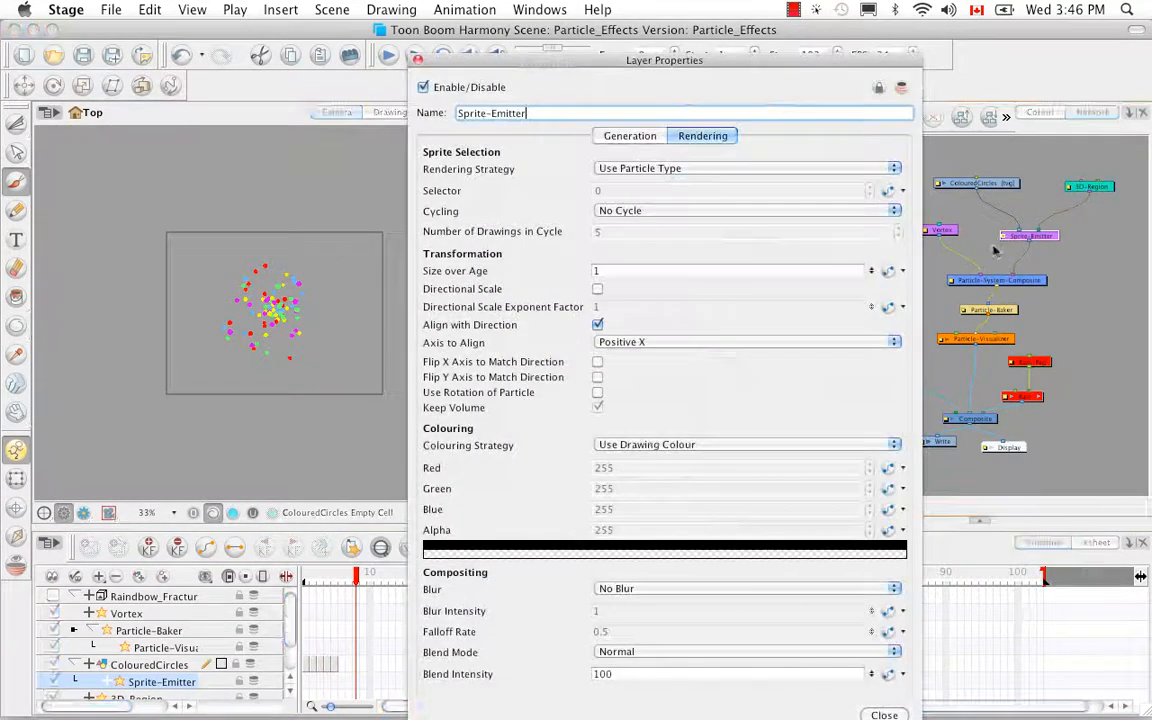
click(630, 139)
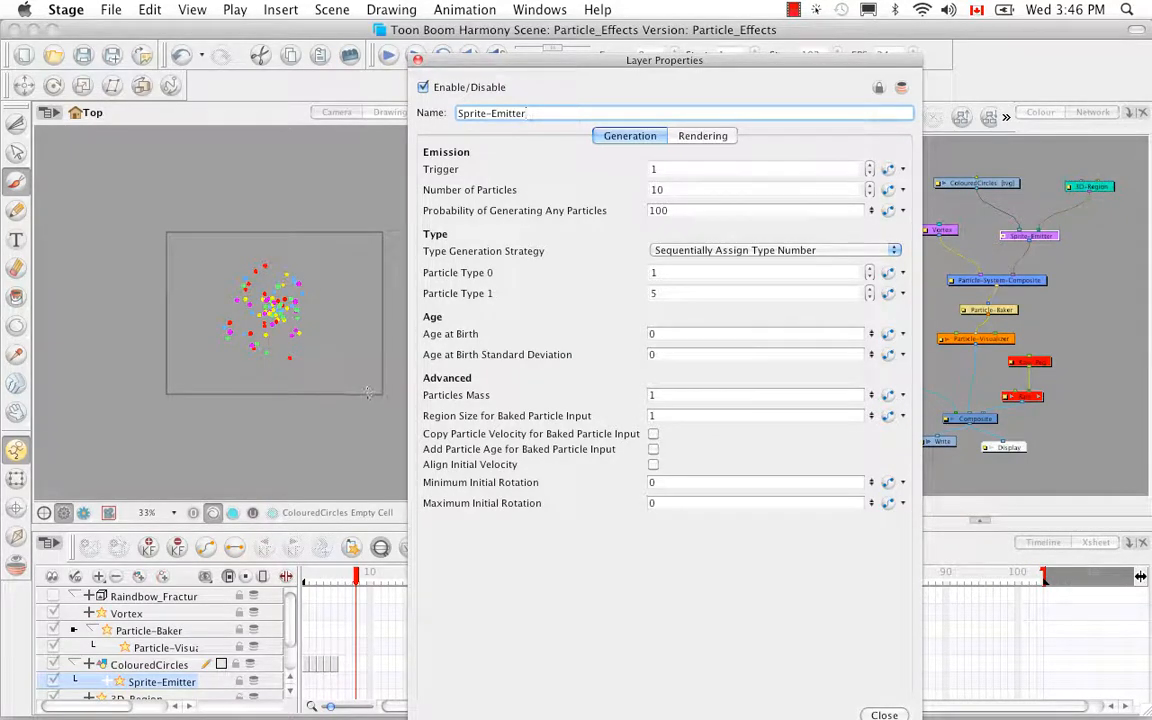
double_click(654, 395)
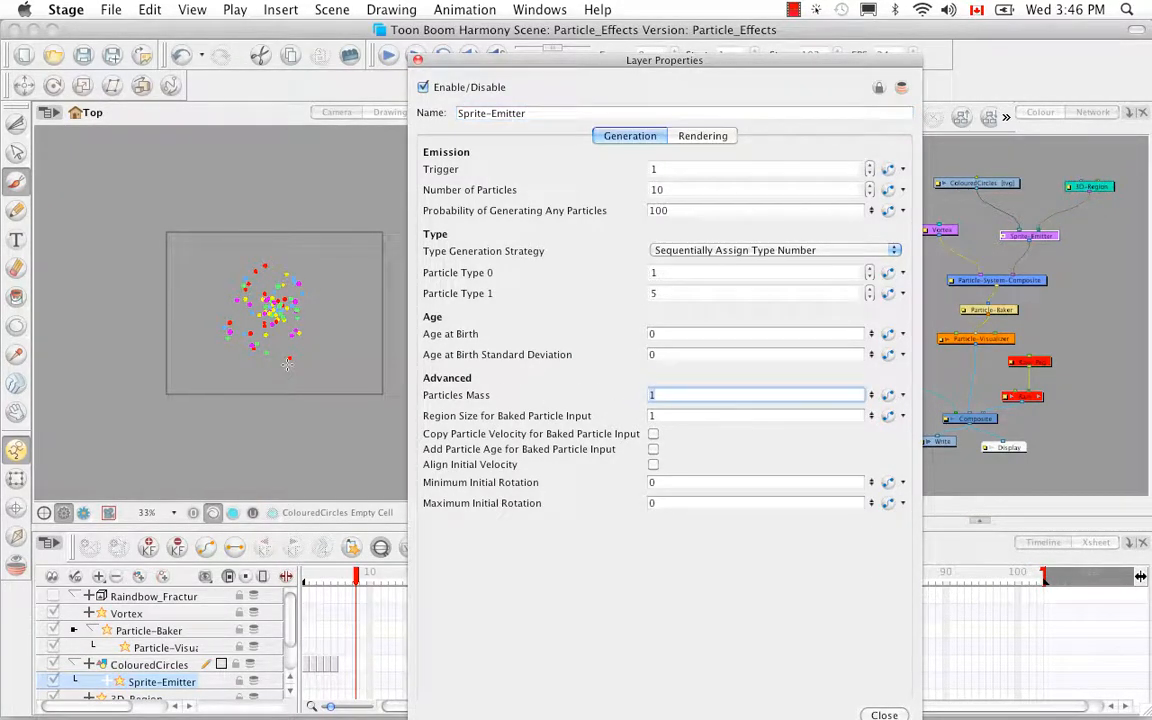
text(0.01)
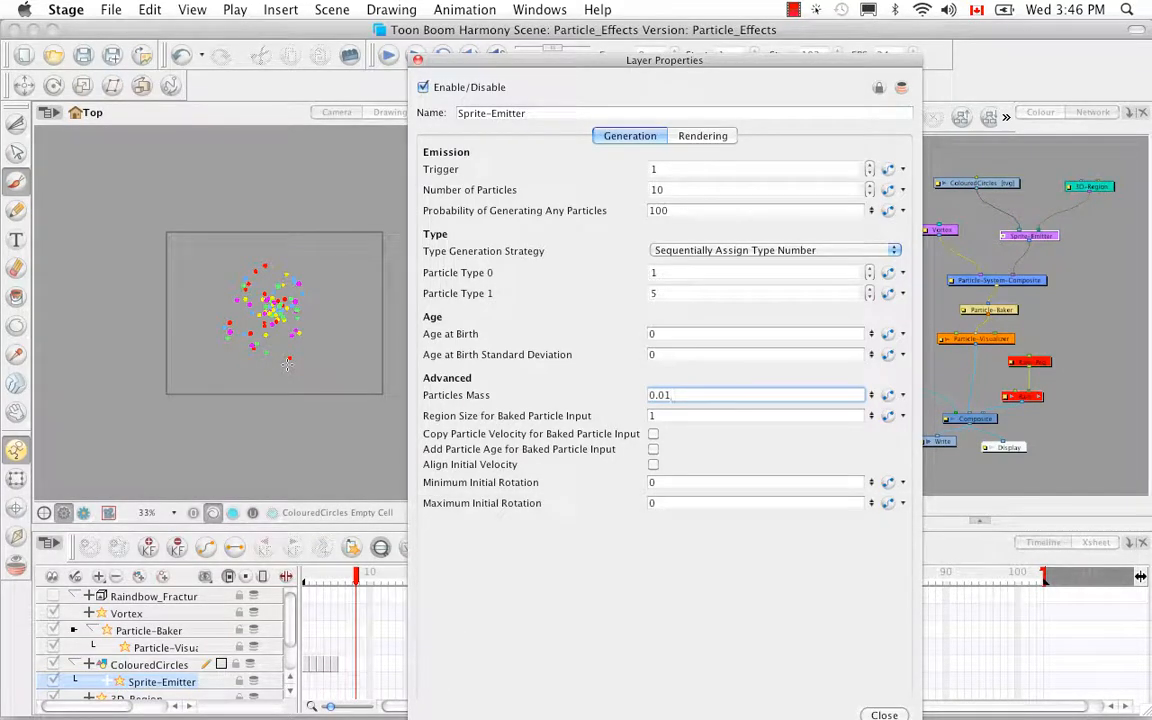
key(Return)
click(884, 715)
drag(360, 585, 452, 587)
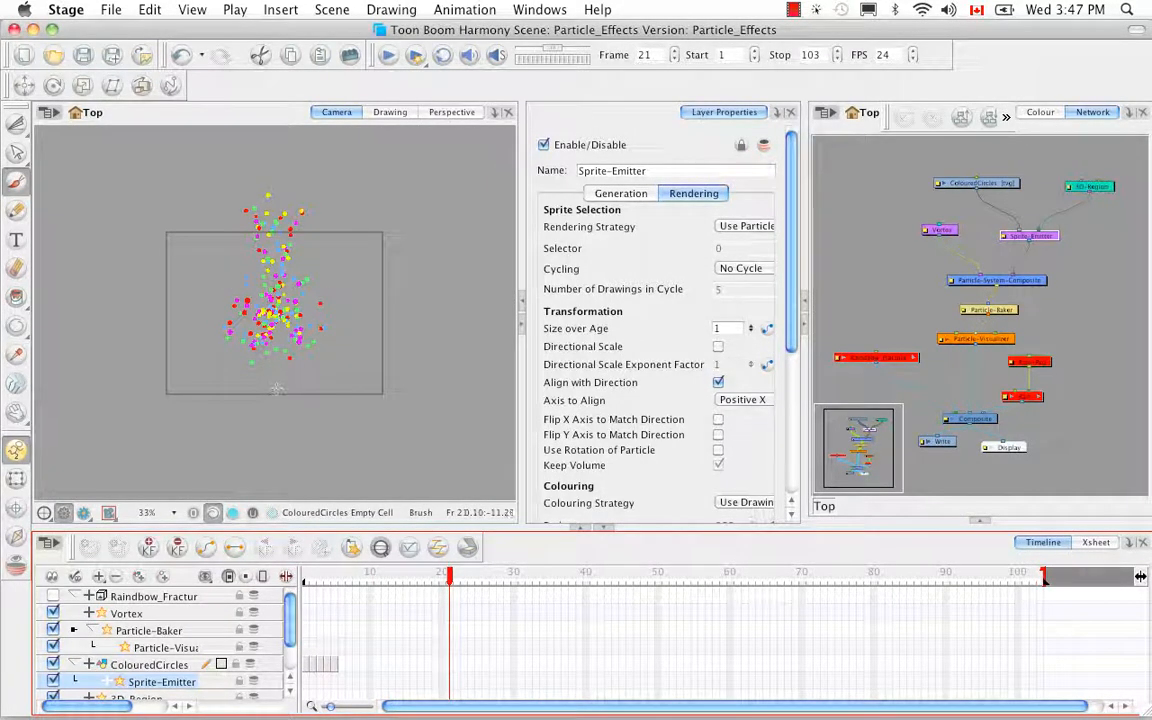
Set the 3D-Region sphere's maximum radius to 2 and preview the particles up to frame 28.
click(1092, 188)
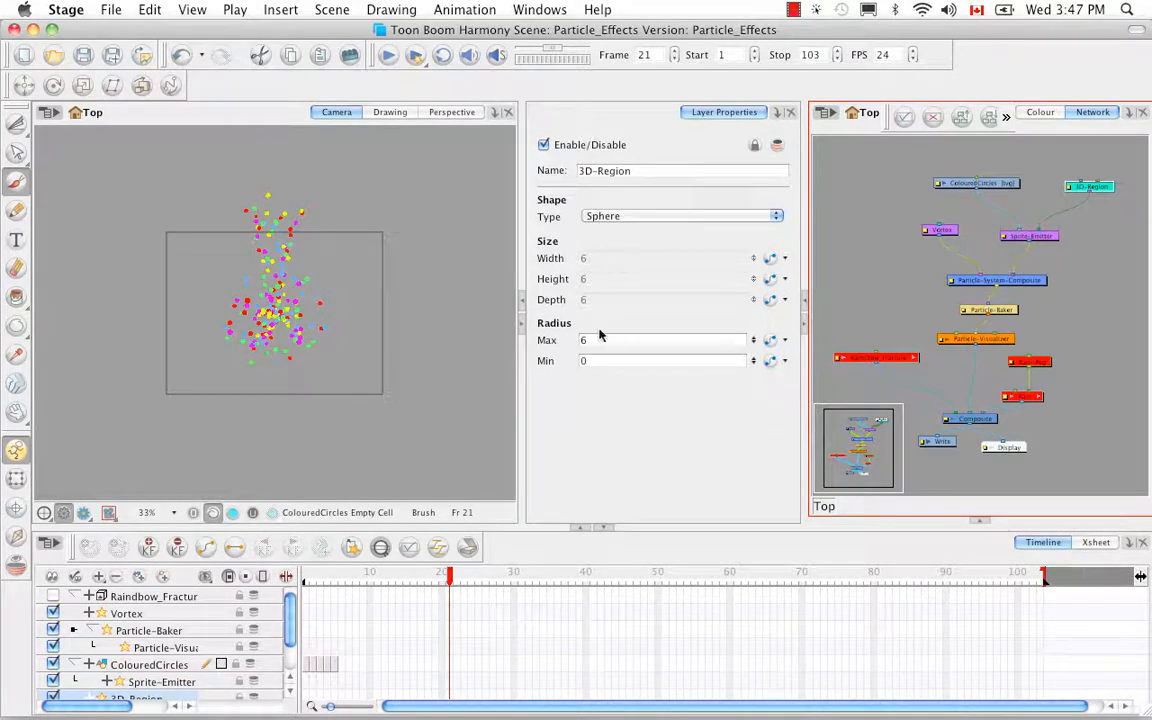
drag(596, 341, 566, 343)
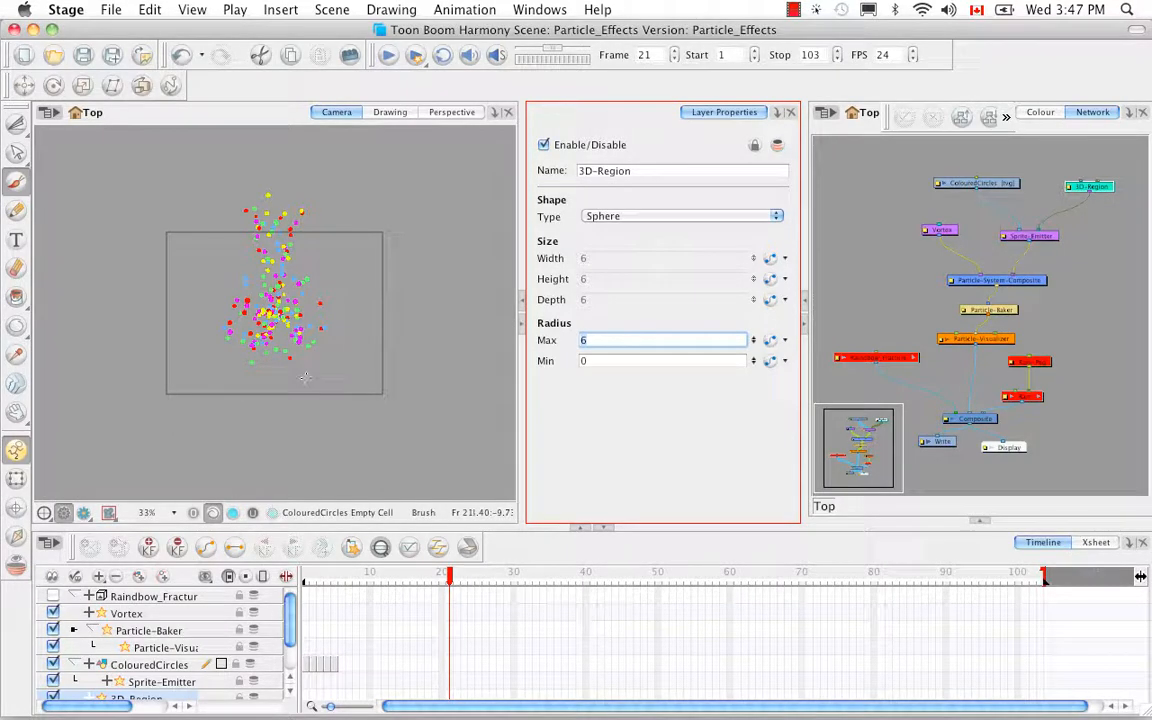
text(2)
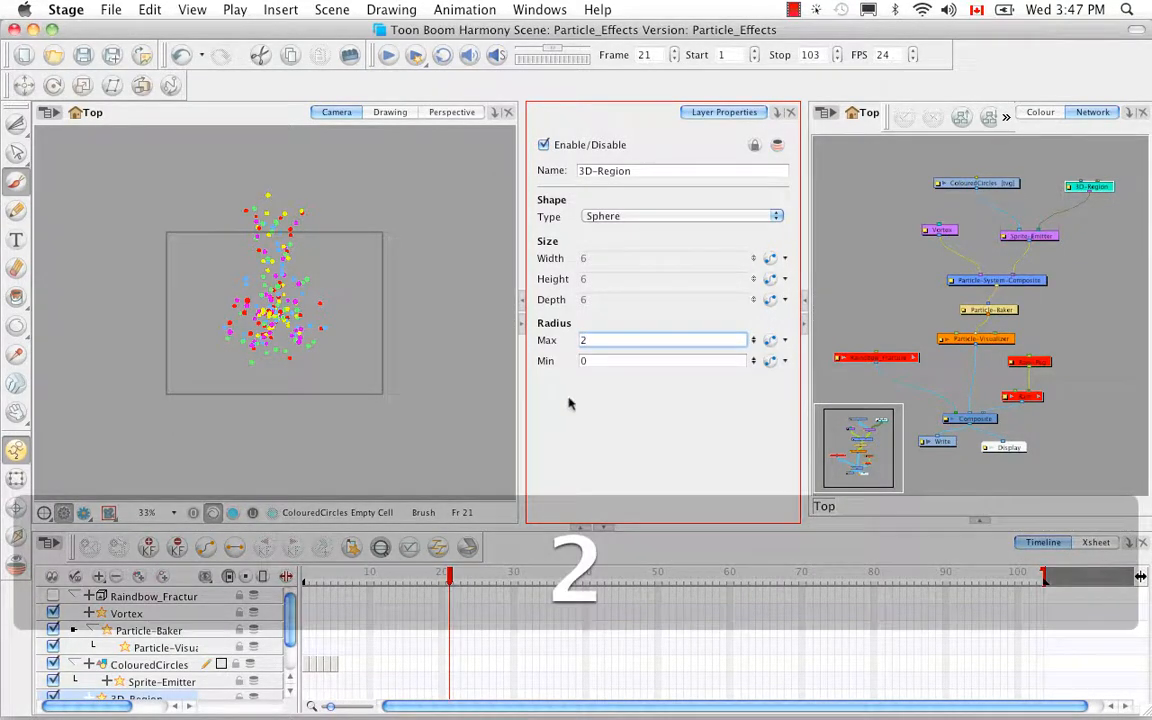
key(Return)
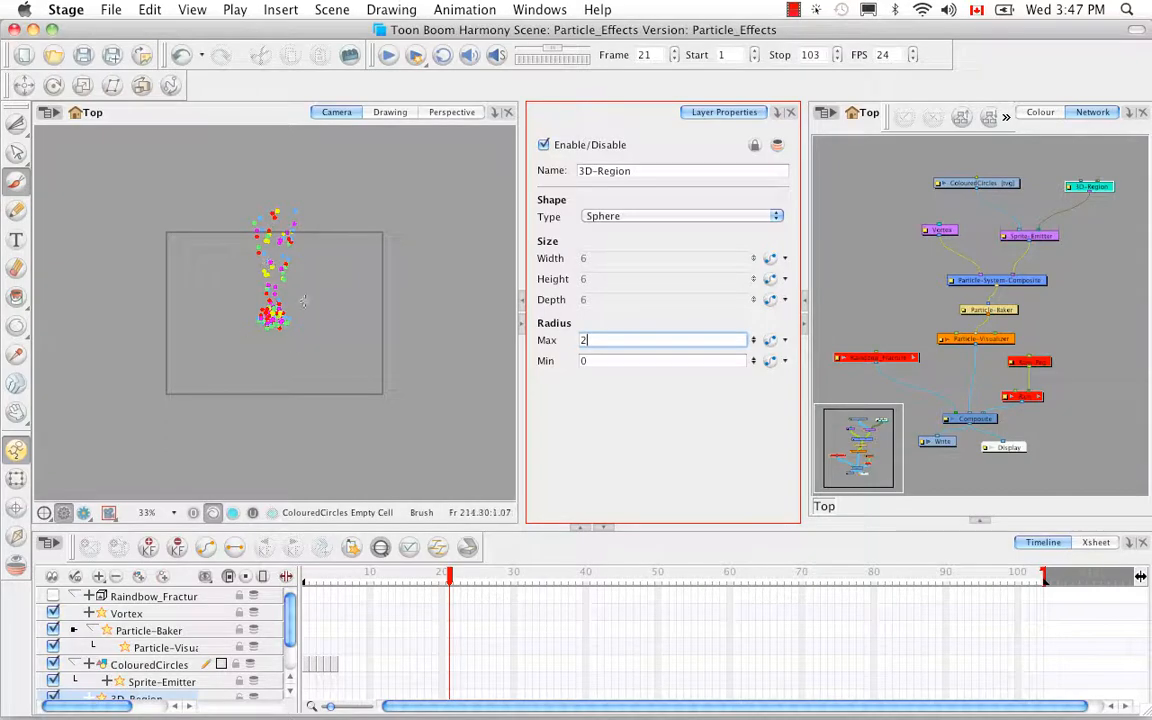
drag(449, 577, 500, 578)
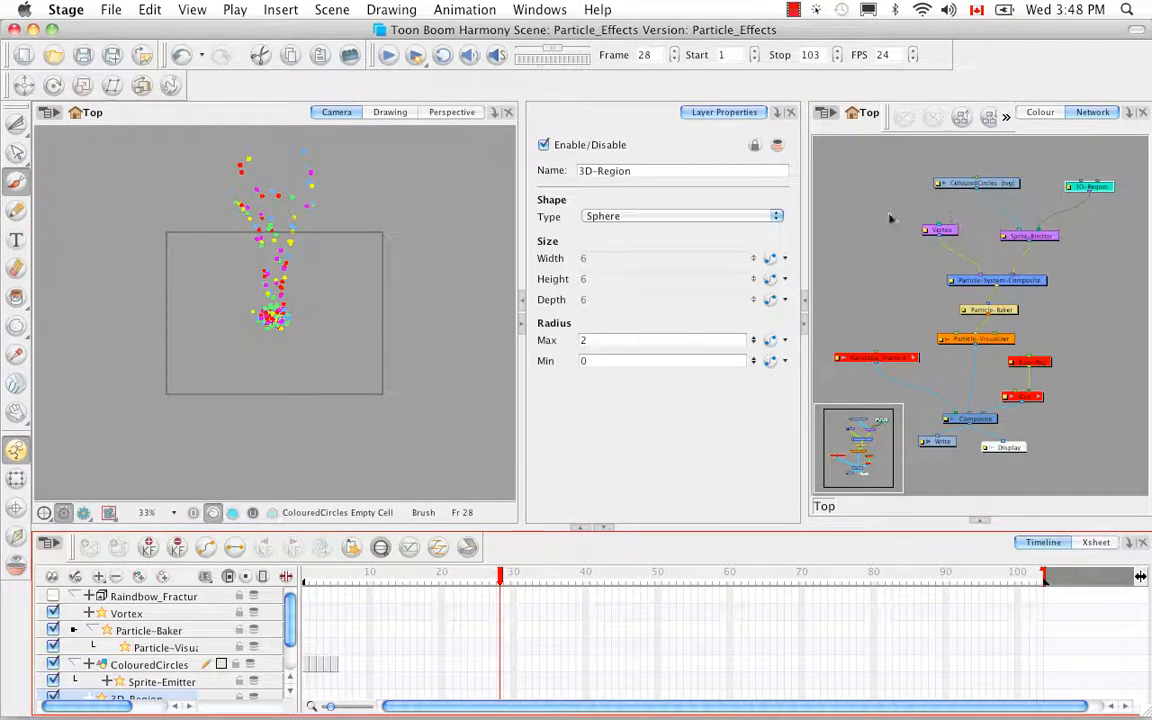
Set the Vortex node's Y Direction to 20 and scrub the animation around frame 26 to check it.
click(948, 236)
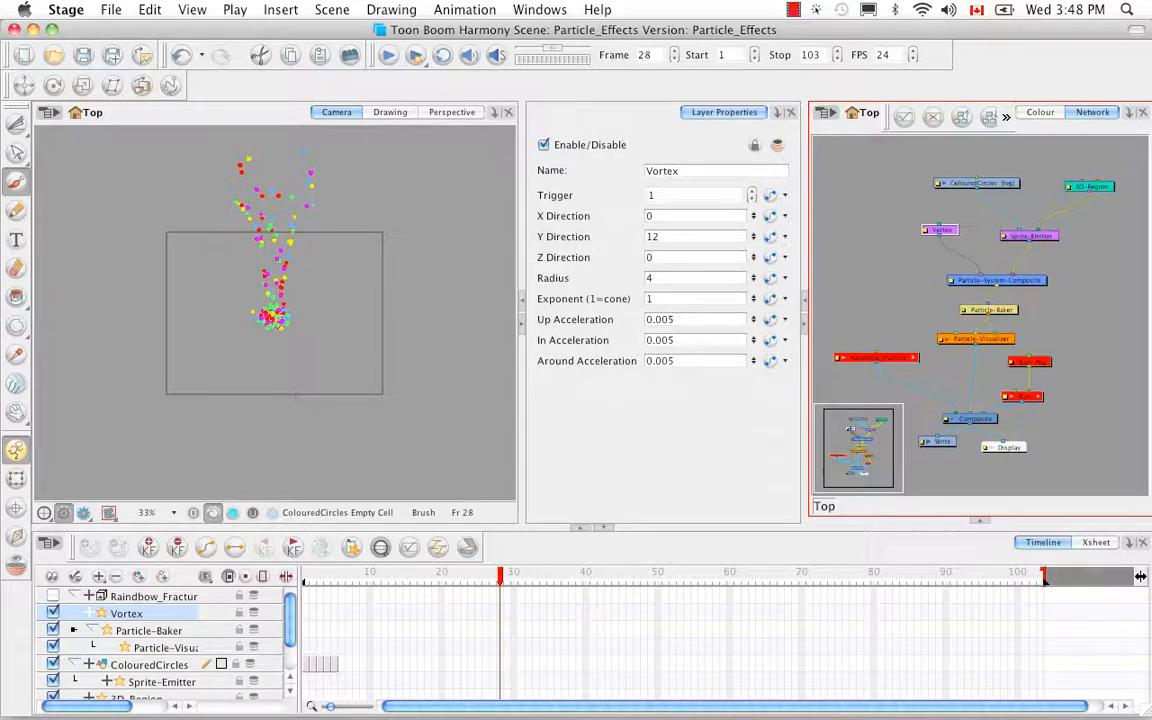
drag(664, 237, 622, 245)
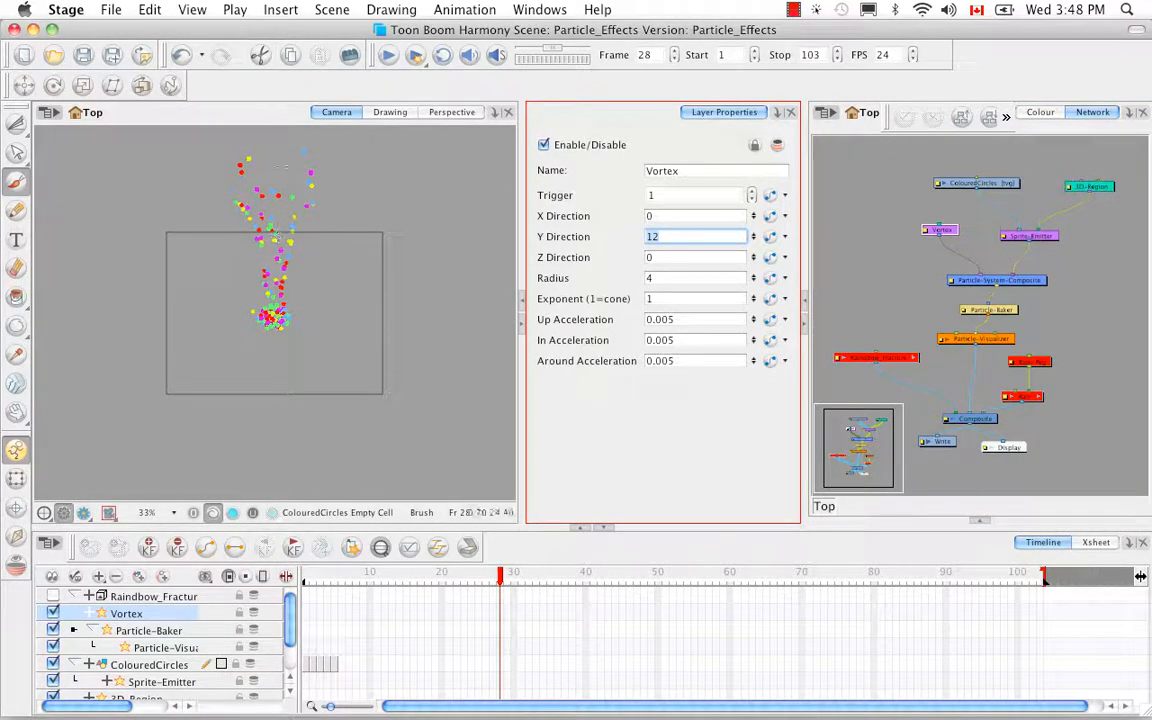
text(20)
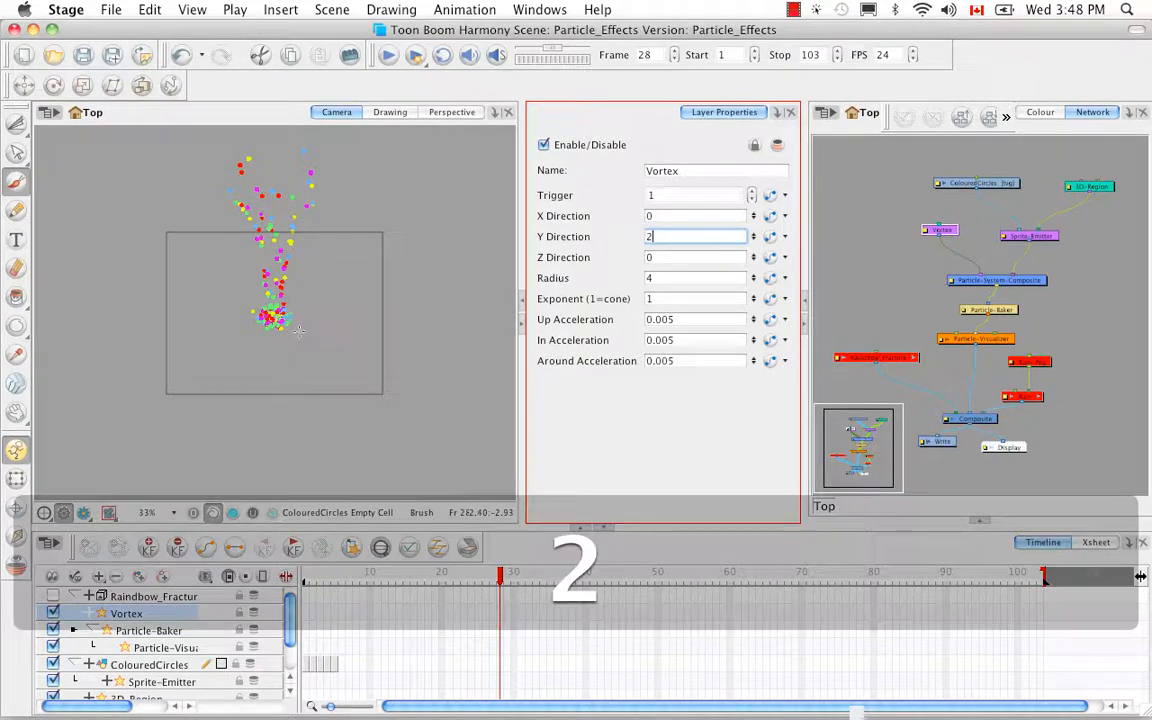
key(Return)
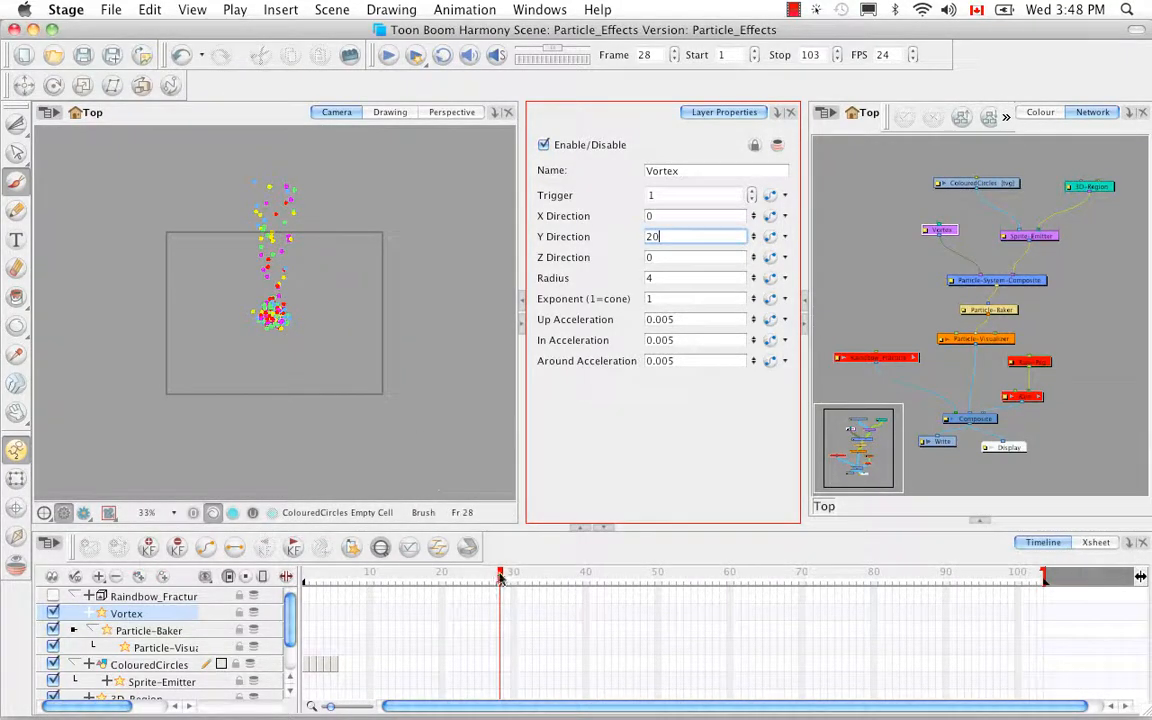
drag(500, 577, 486, 556)
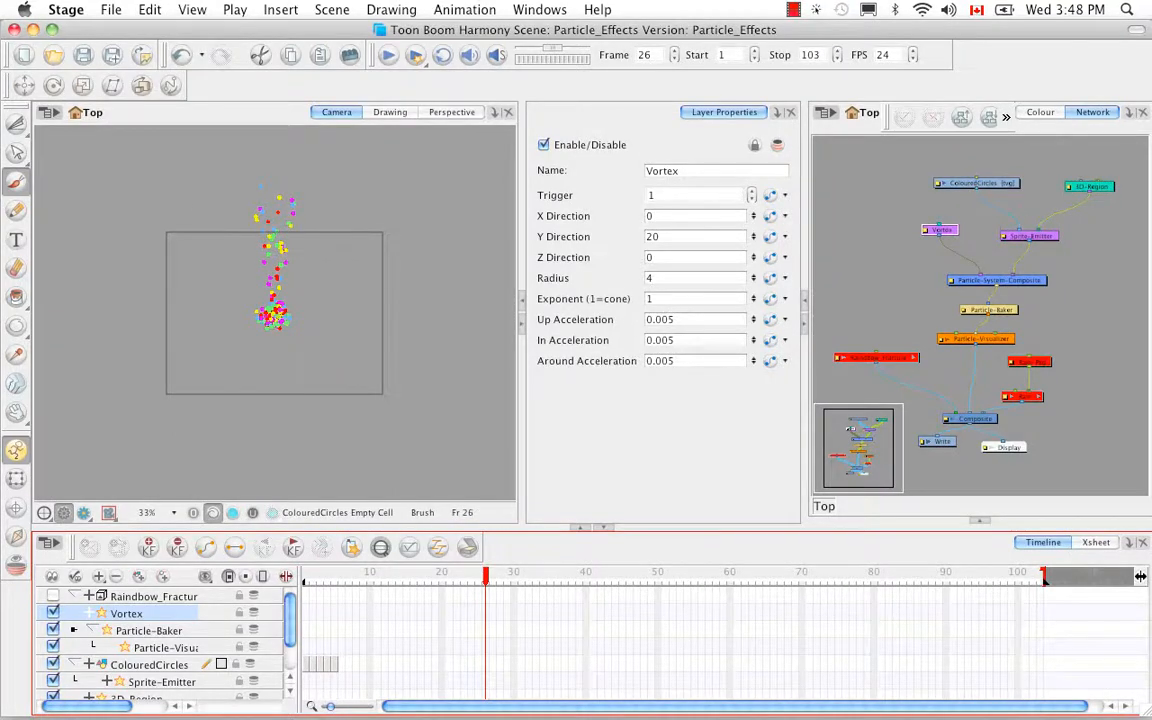
Set the Vortex node's Radius to 16.
click(592, 310)
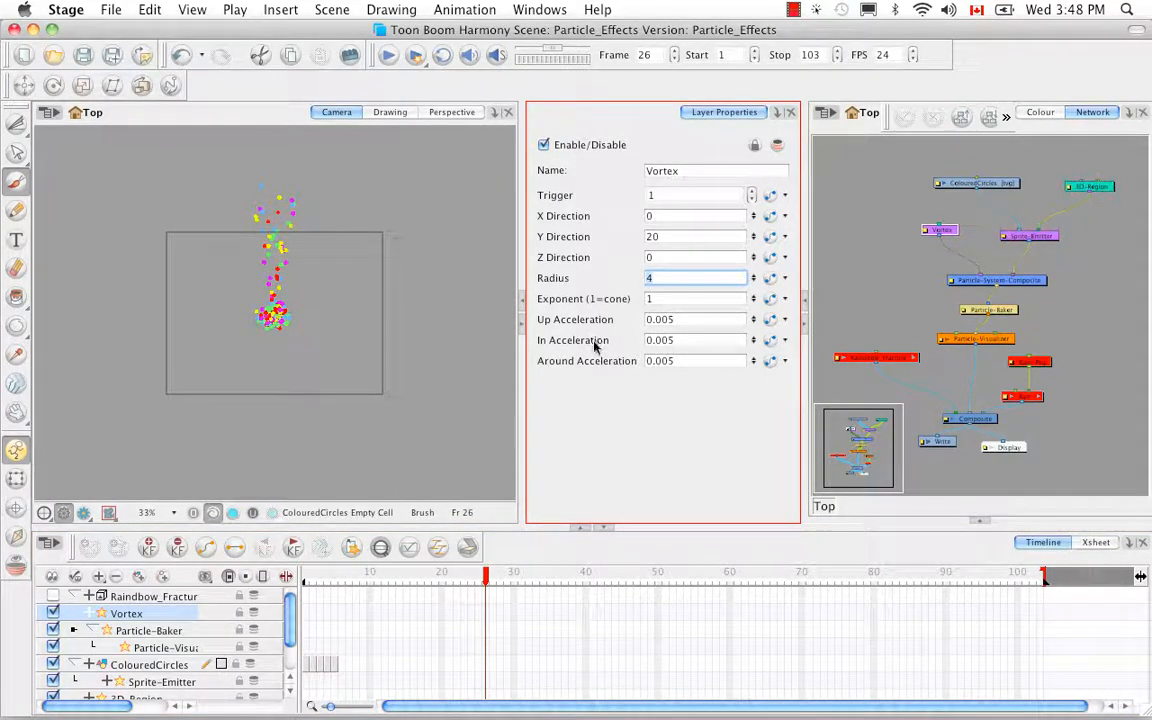
text(16)
key(Return)
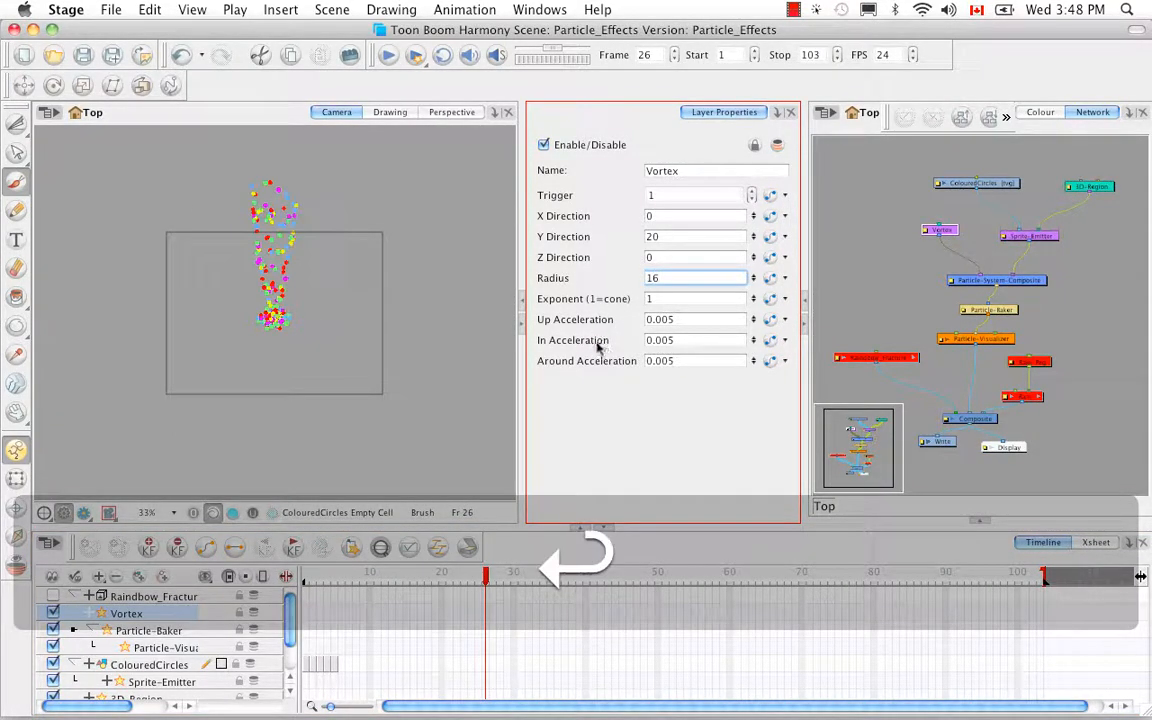
Scrub the animation to frame 52 to check the widened vortex and return to frame 2.
drag(314, 581, 700, 585)
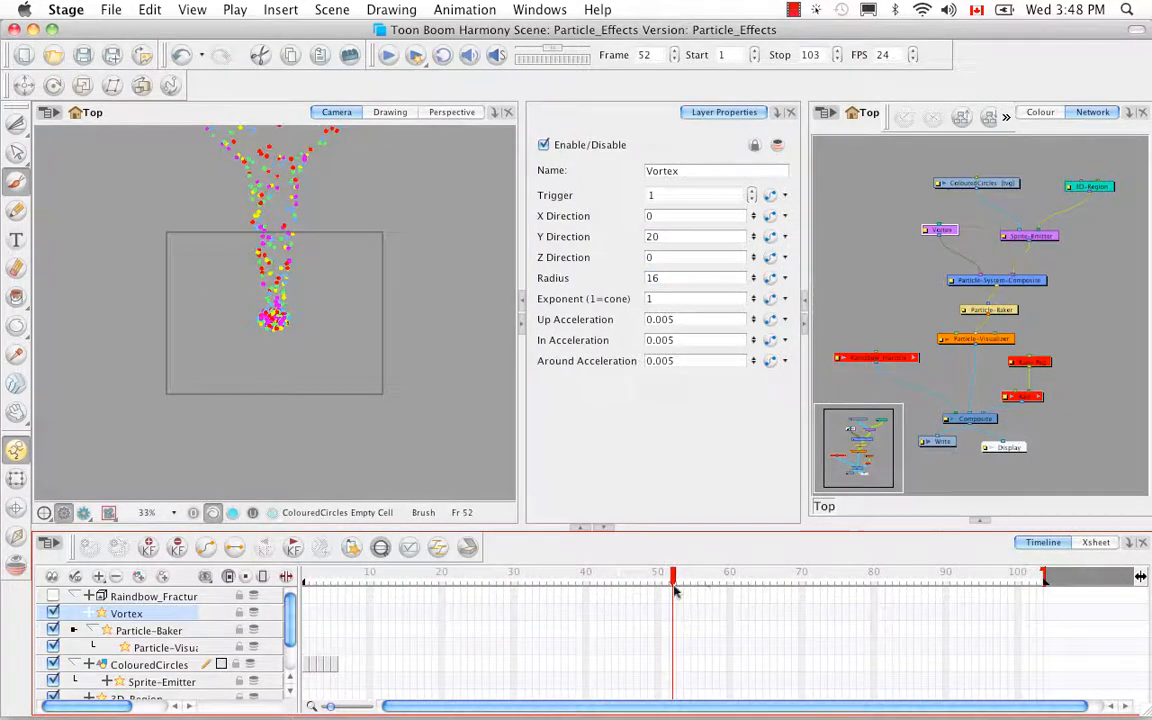
drag(566, 583, 312, 582)
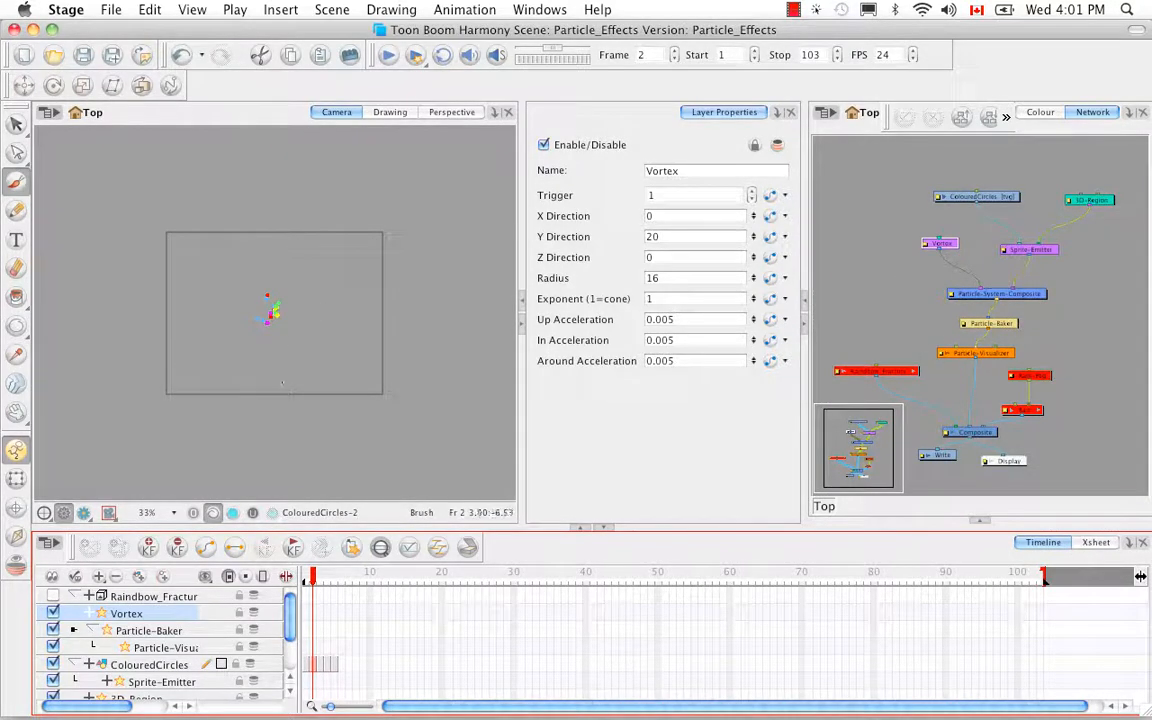
Add a Peg node from the Favorites modules to the network and connect it to the Particle-Visualizer.
click(981, 524)
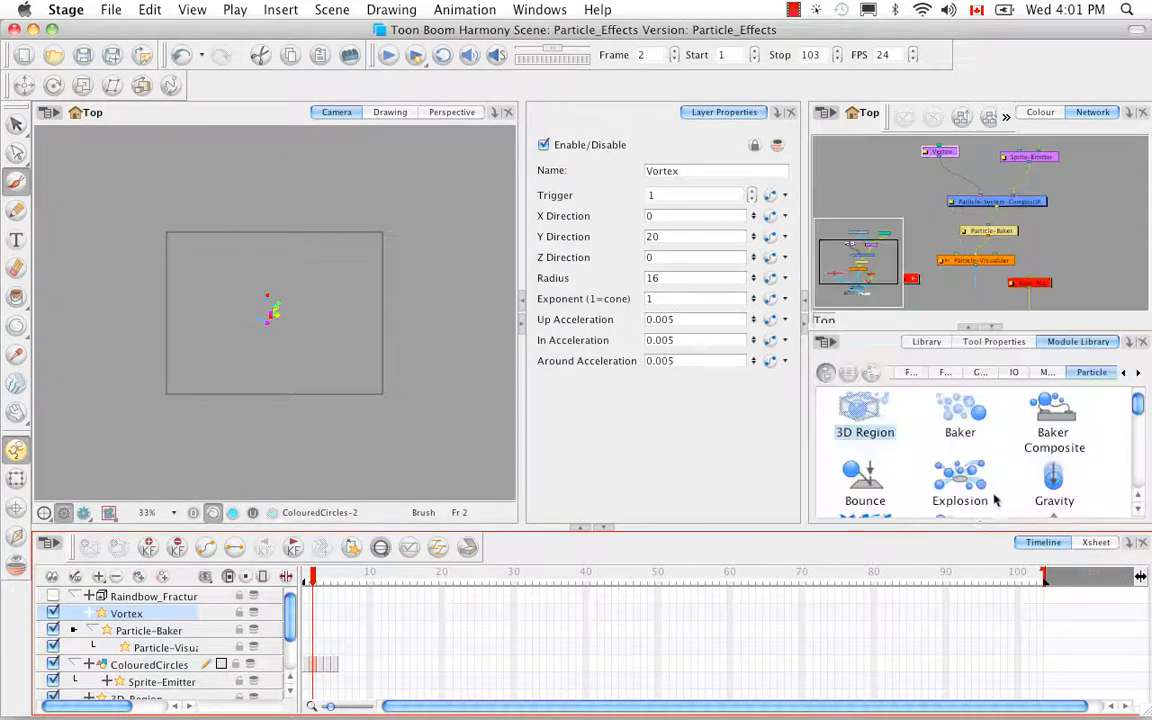
click(1124, 372)
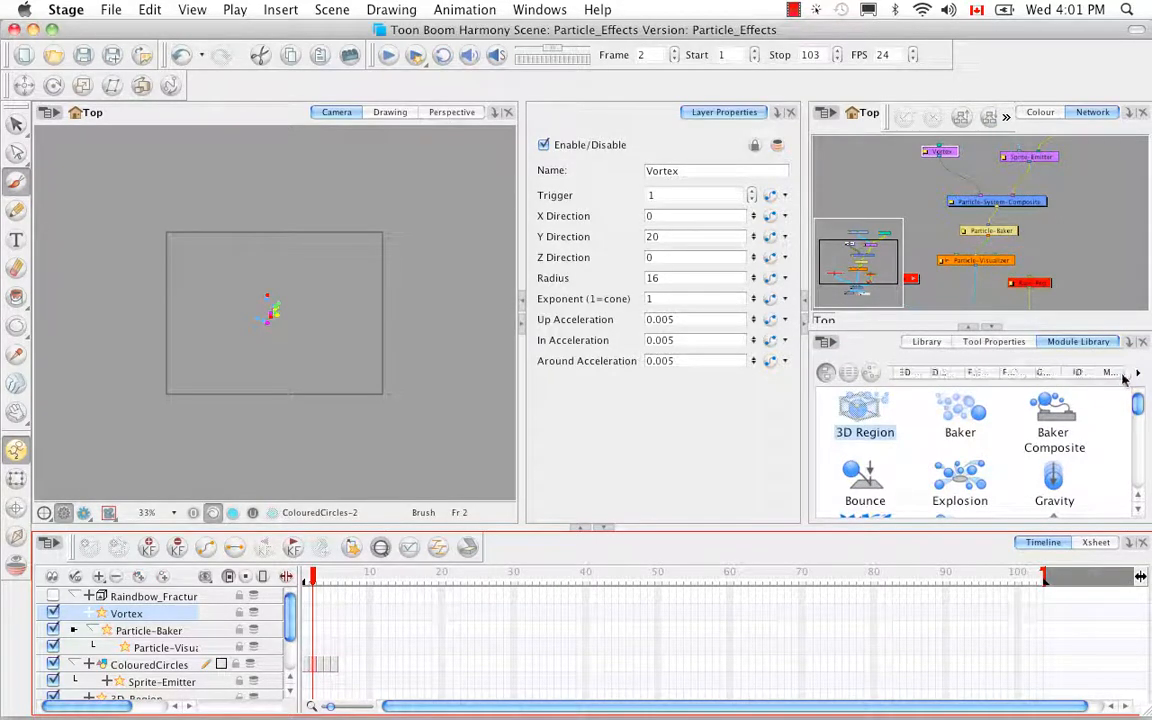
click(988, 373)
scroll(1118, 422, down, 3)
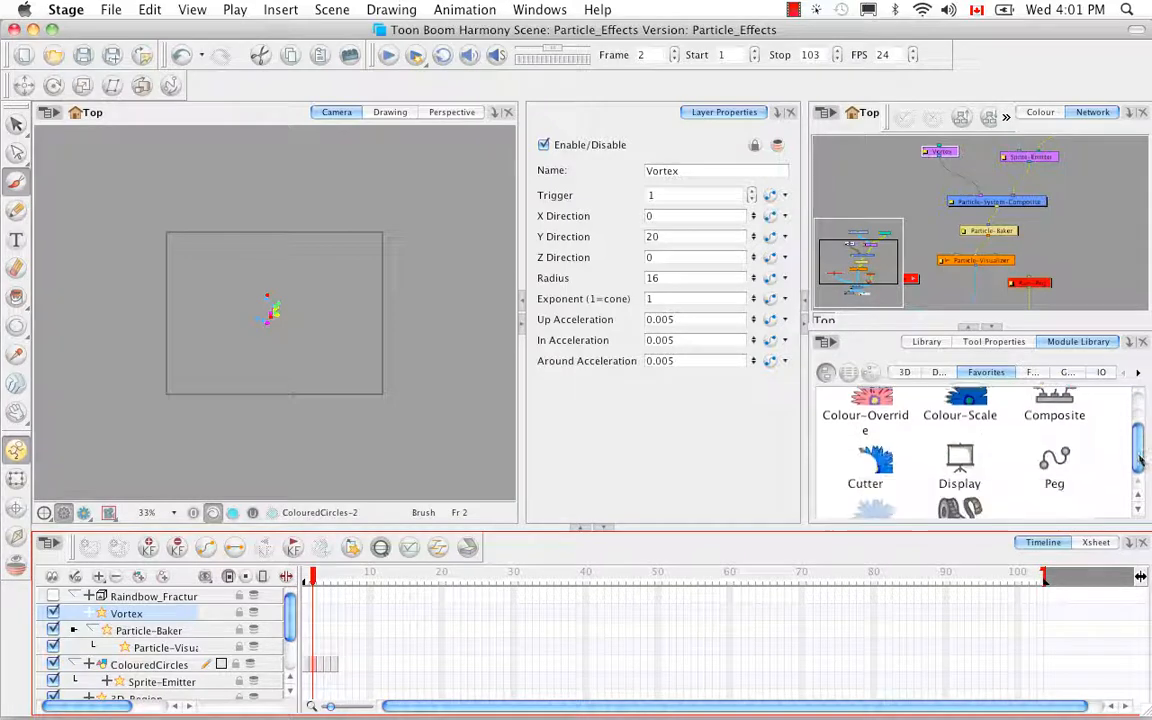
drag(1054, 430, 903, 203)
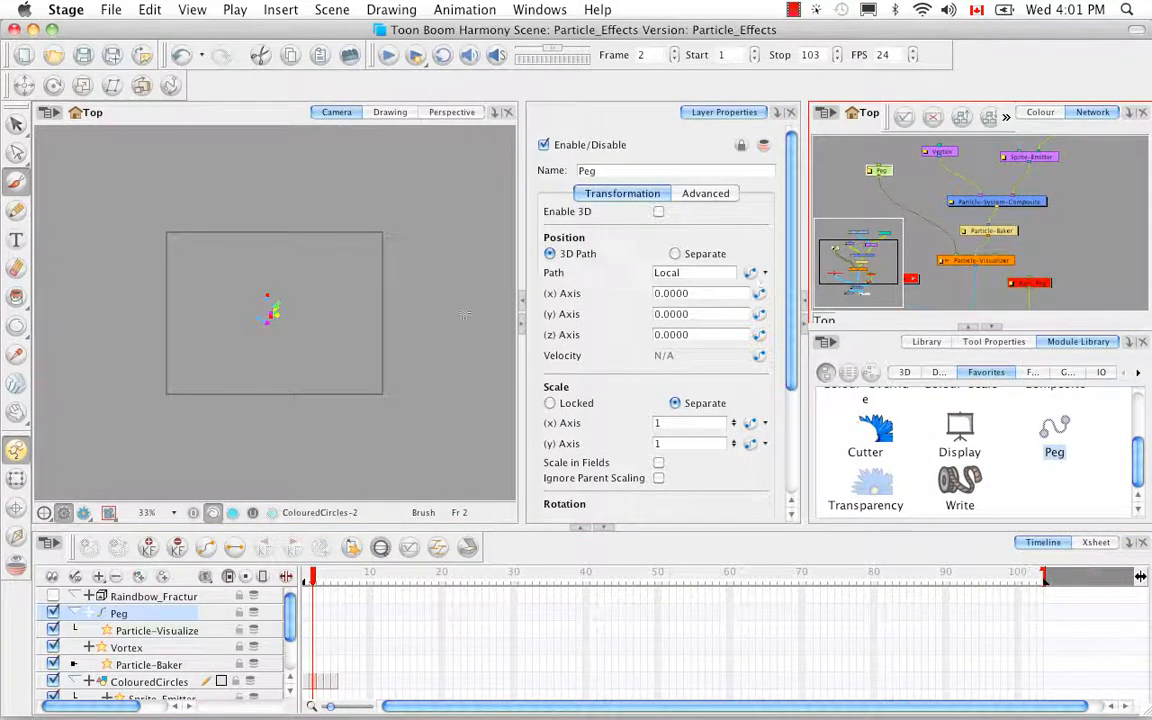
Translate the Peg straight down to about 16.26 S at frame 2 and preview the particles up to frame 52.
click(24, 85)
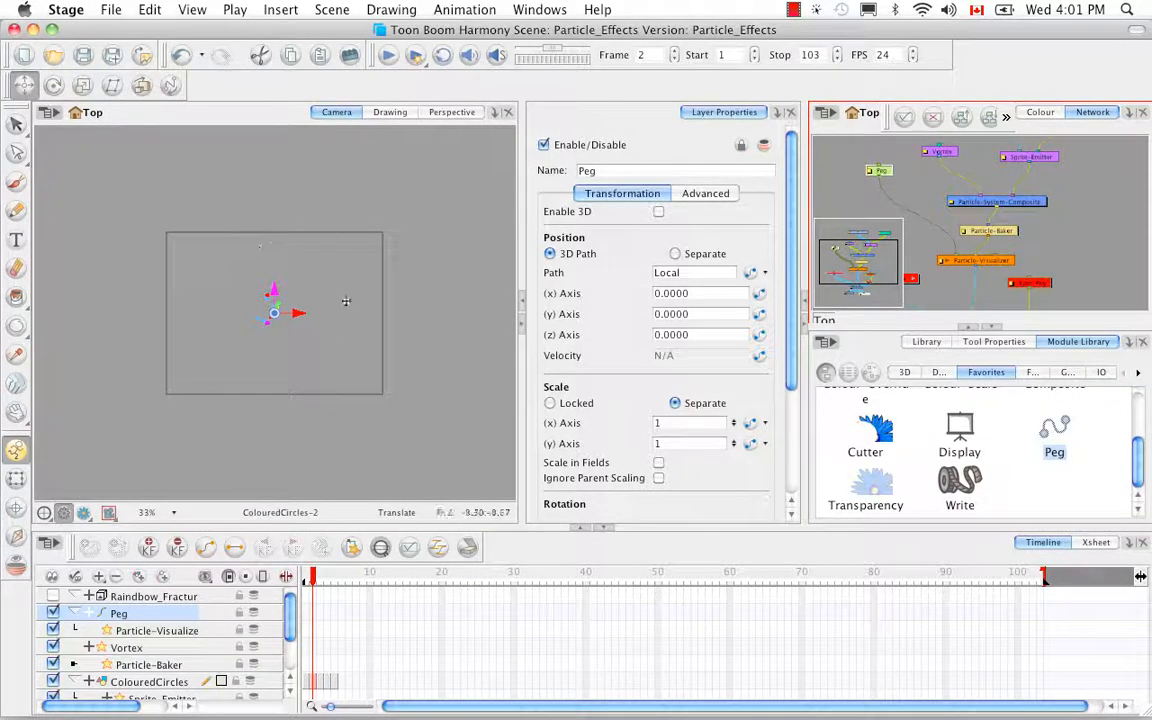
drag(273, 290, 278, 401)
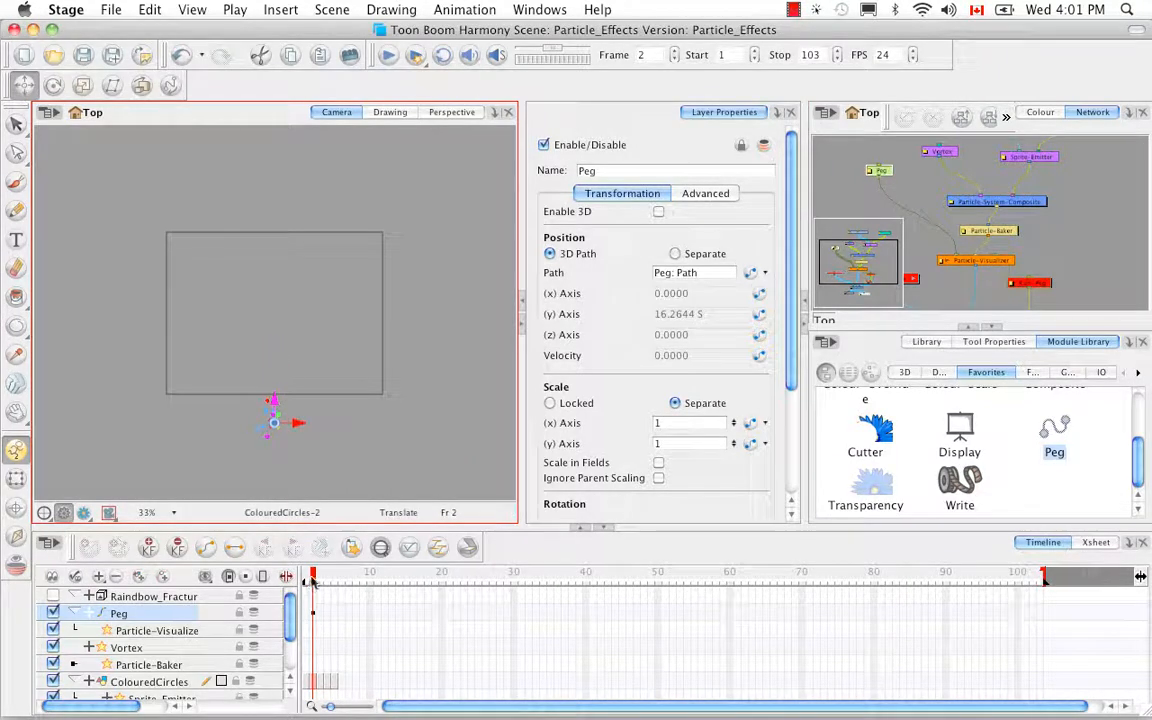
drag(314, 577, 672, 590)
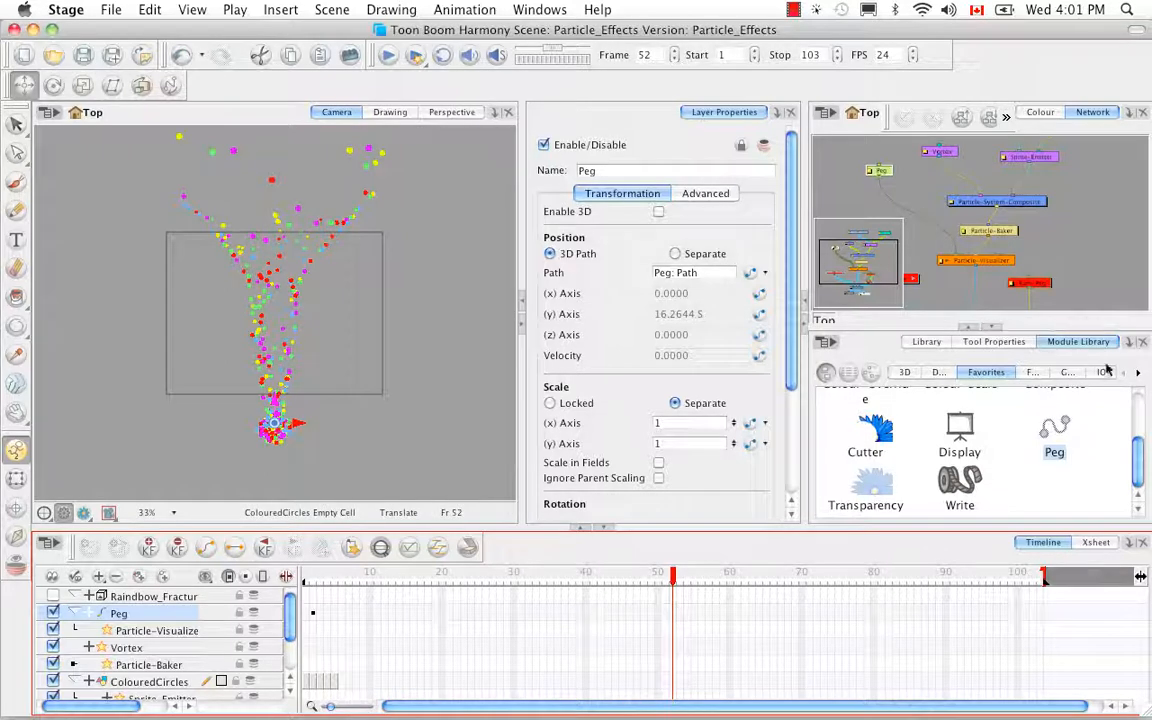
Add a Sink node from the Particle modules to the network beside the Particle-Baker.
click(1137, 373)
click(1137, 373)
click(1137, 373)
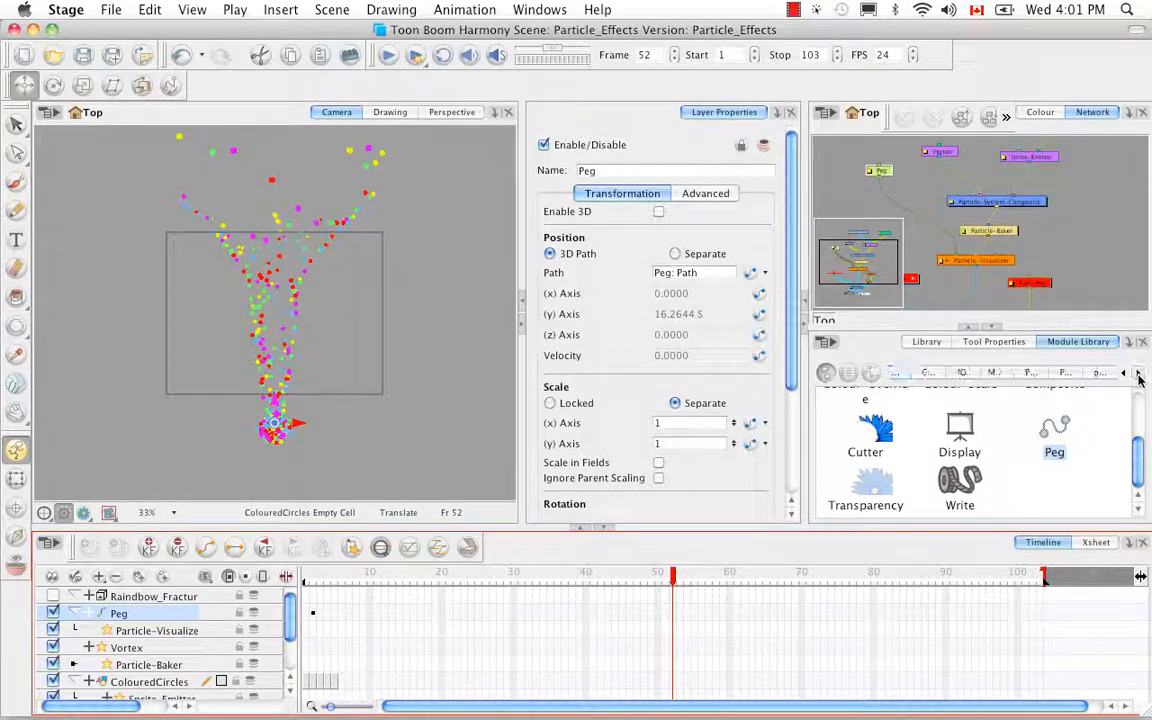
click(1137, 373)
click(1138, 374)
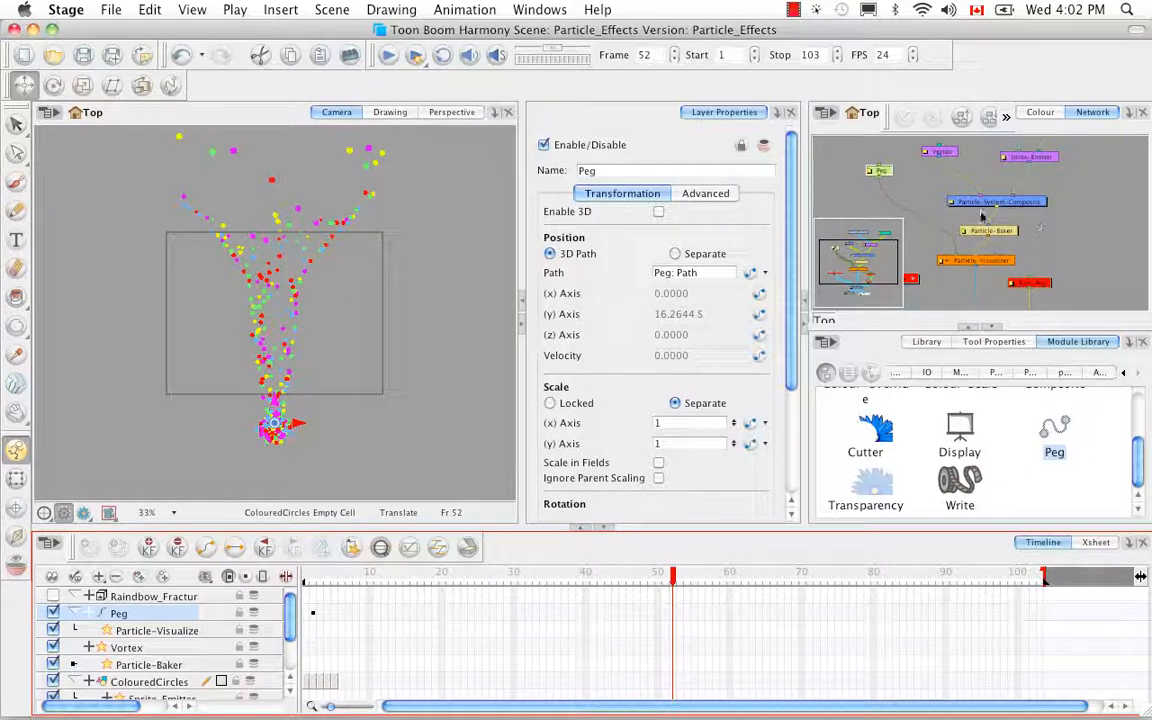
click(1006, 233)
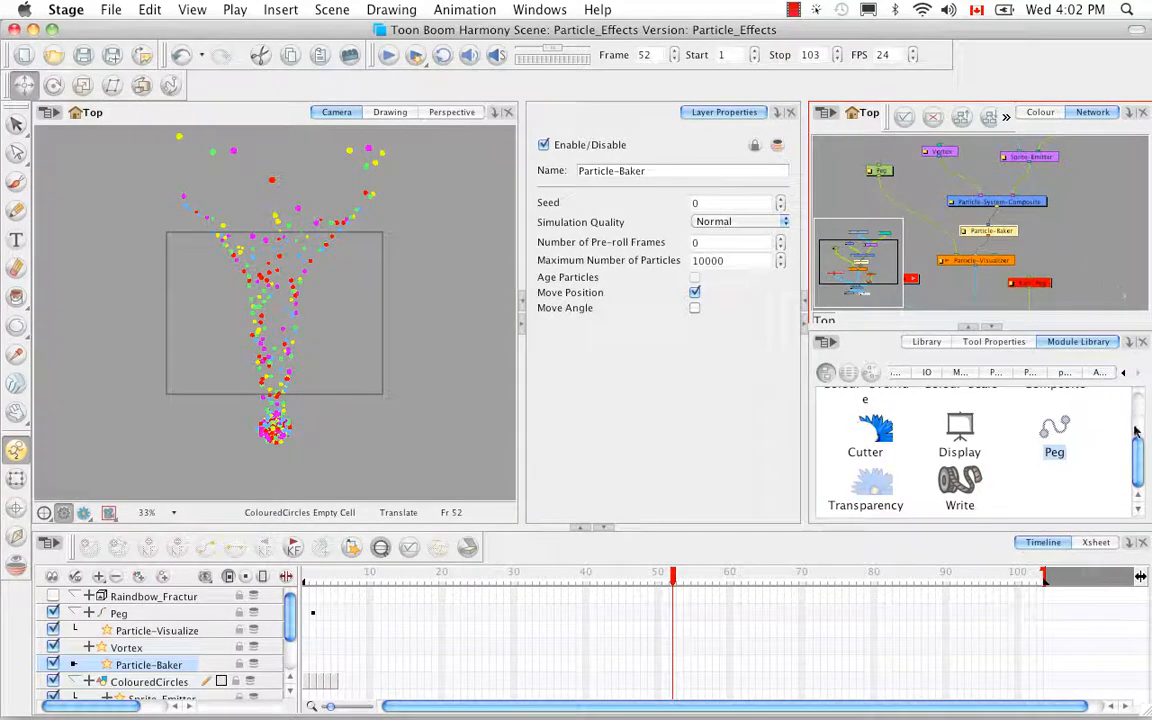
click(1126, 373)
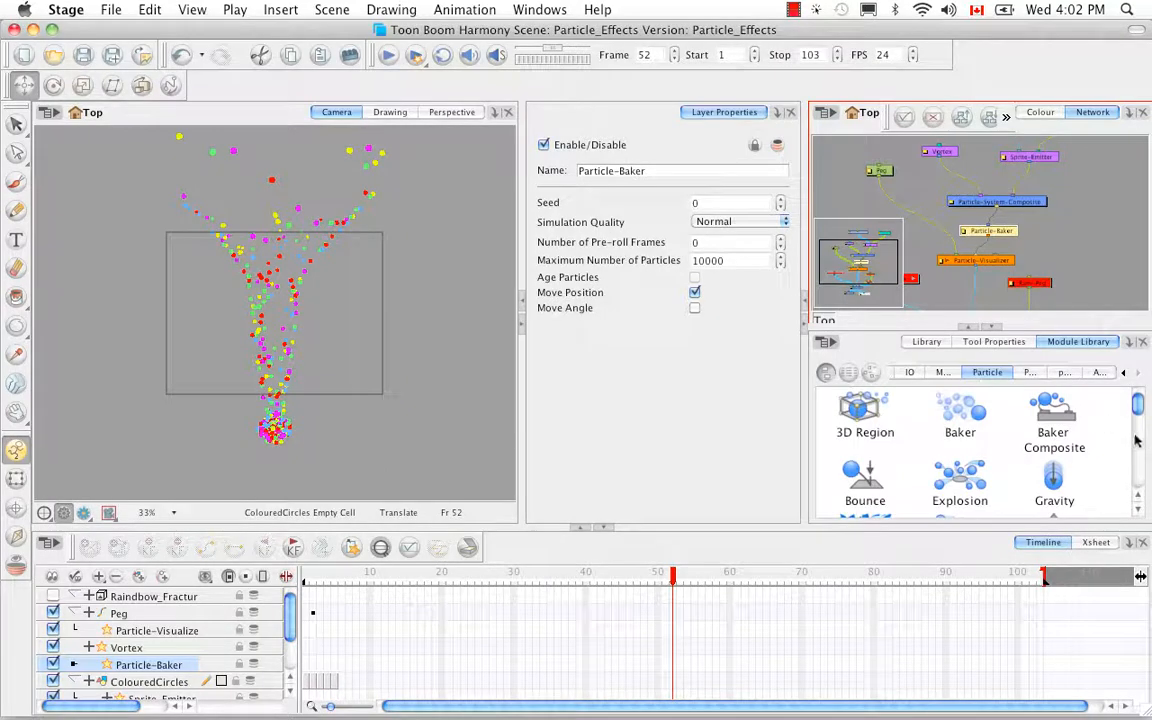
drag(1139, 405, 1139, 462)
drag(863, 441, 1068, 226)
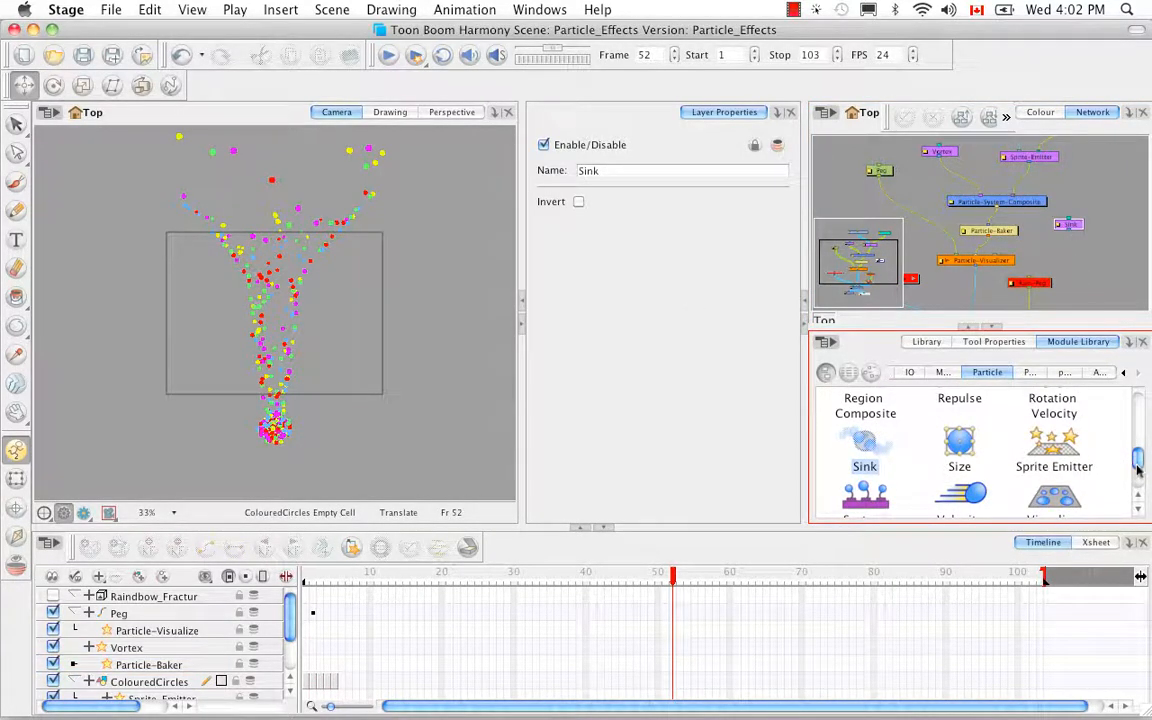
Add a second 3D-Region node to the network below the Sink and enlarge the network view.
drag(1139, 460, 1139, 402)
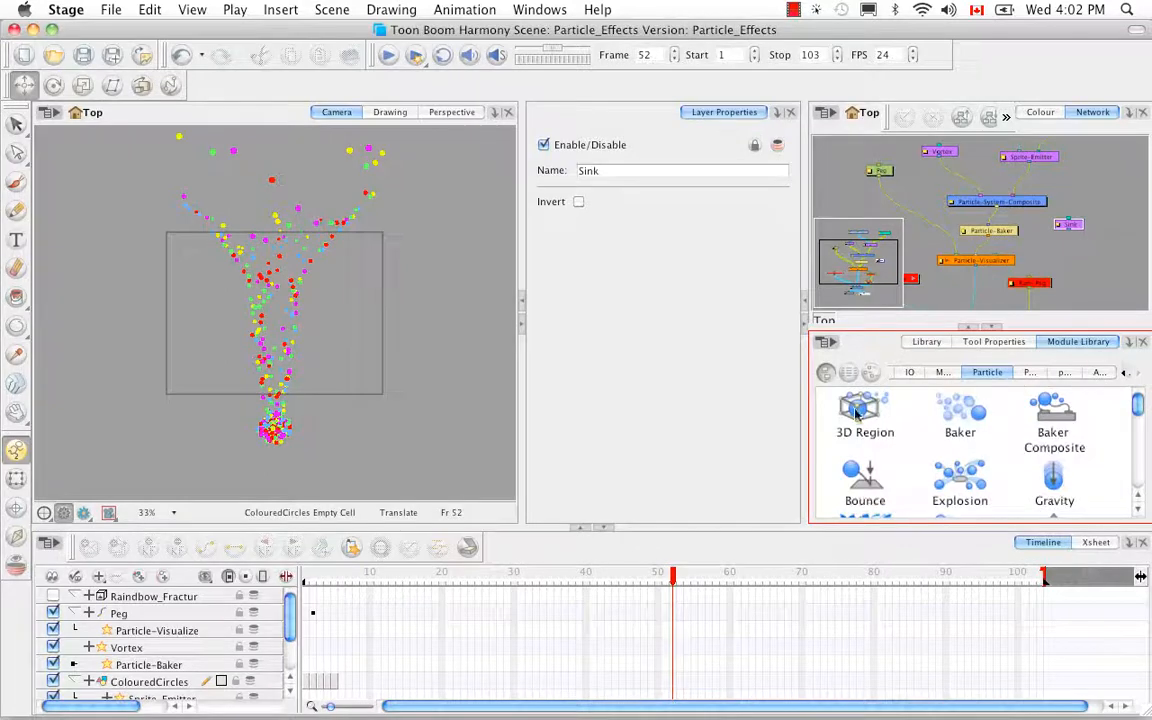
drag(865, 412, 1098, 256)
click(993, 329)
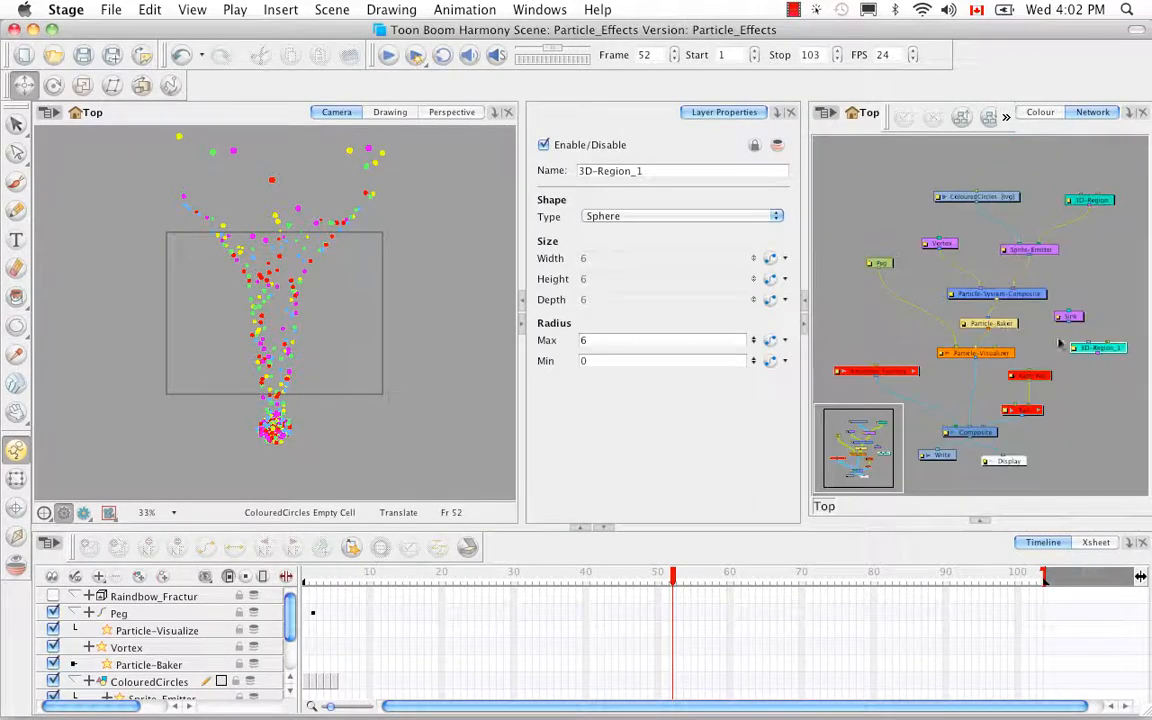
Connect the Sink to the Particle-System-Composite and place the new 3D-Region above the Sink, linked into it.
drag(1115, 349, 862, 210)
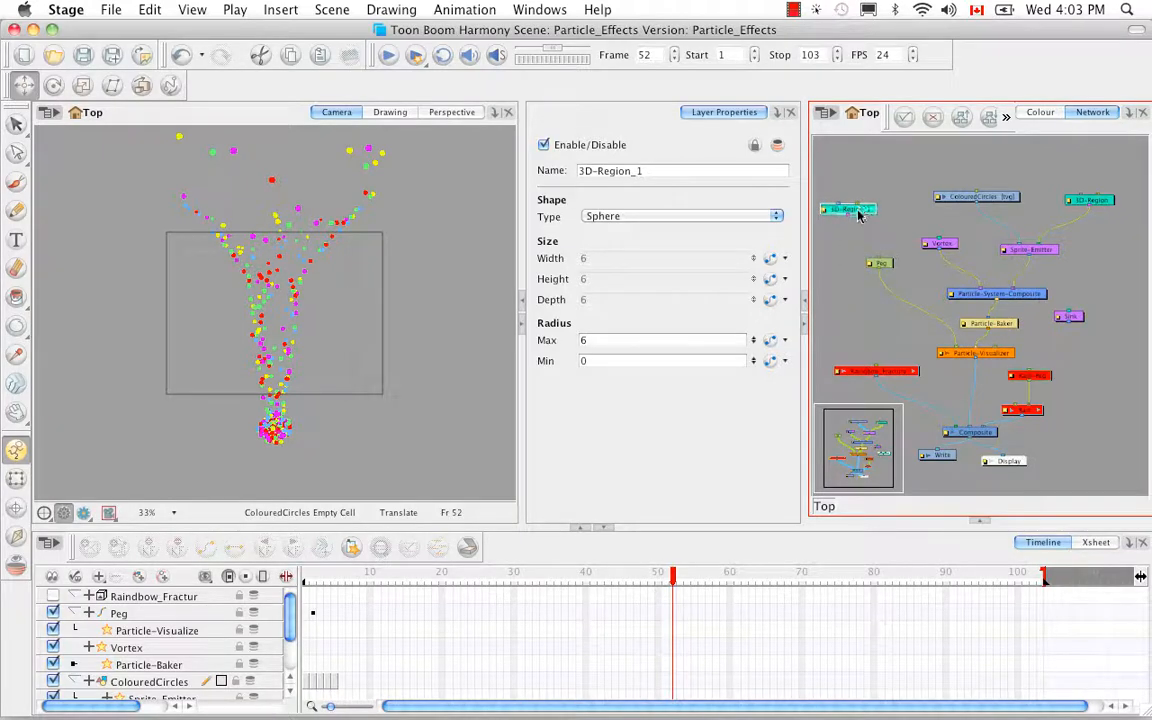
drag(1070, 316, 962, 293)
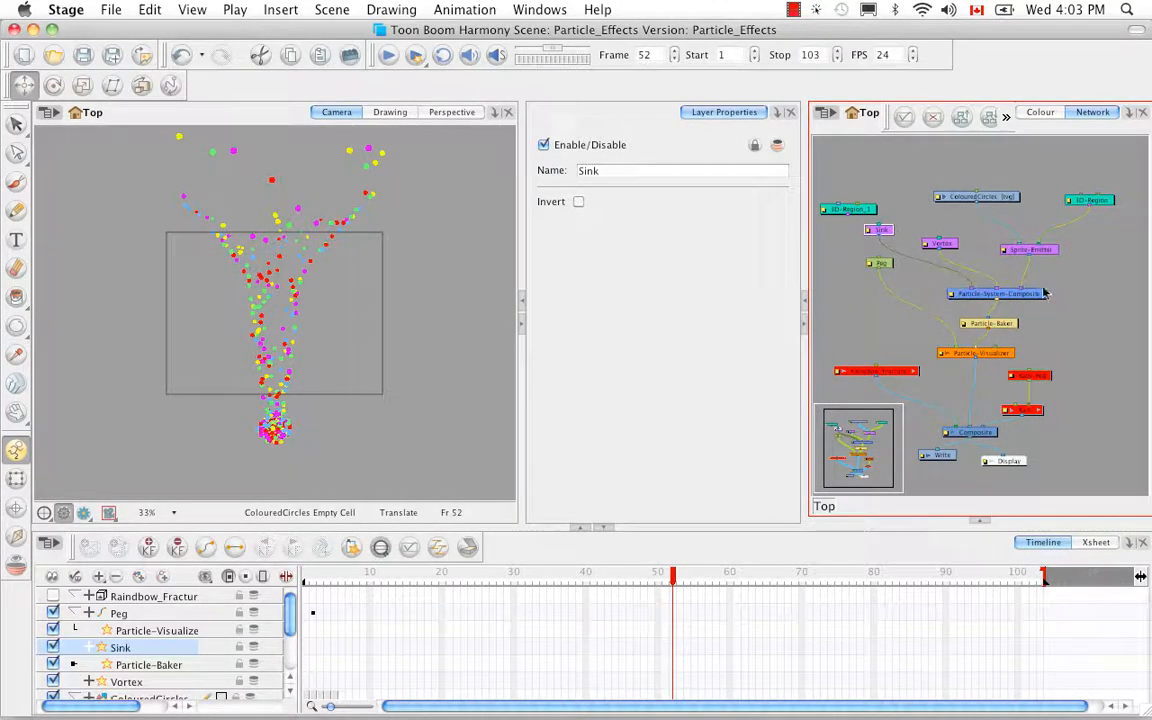
drag(869, 212, 900, 178)
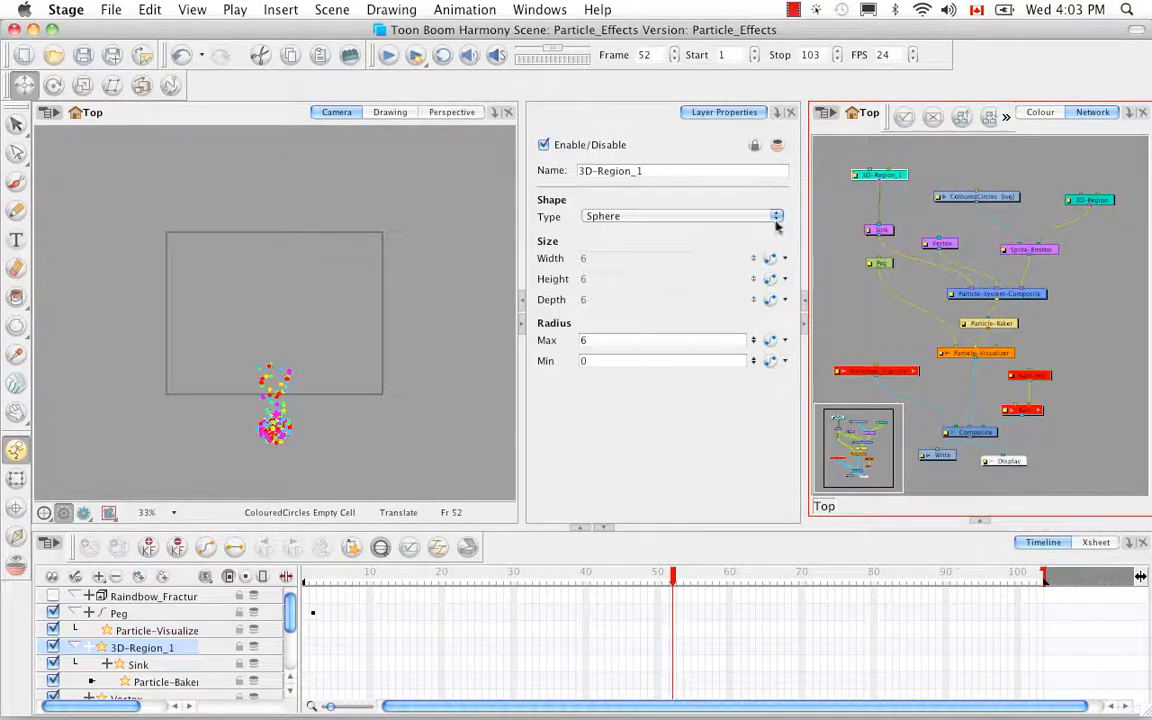
Set the shape type of 3D-Region_1 to Cylinder and show its control in the camera view.
click(698, 210)
click(698, 198)
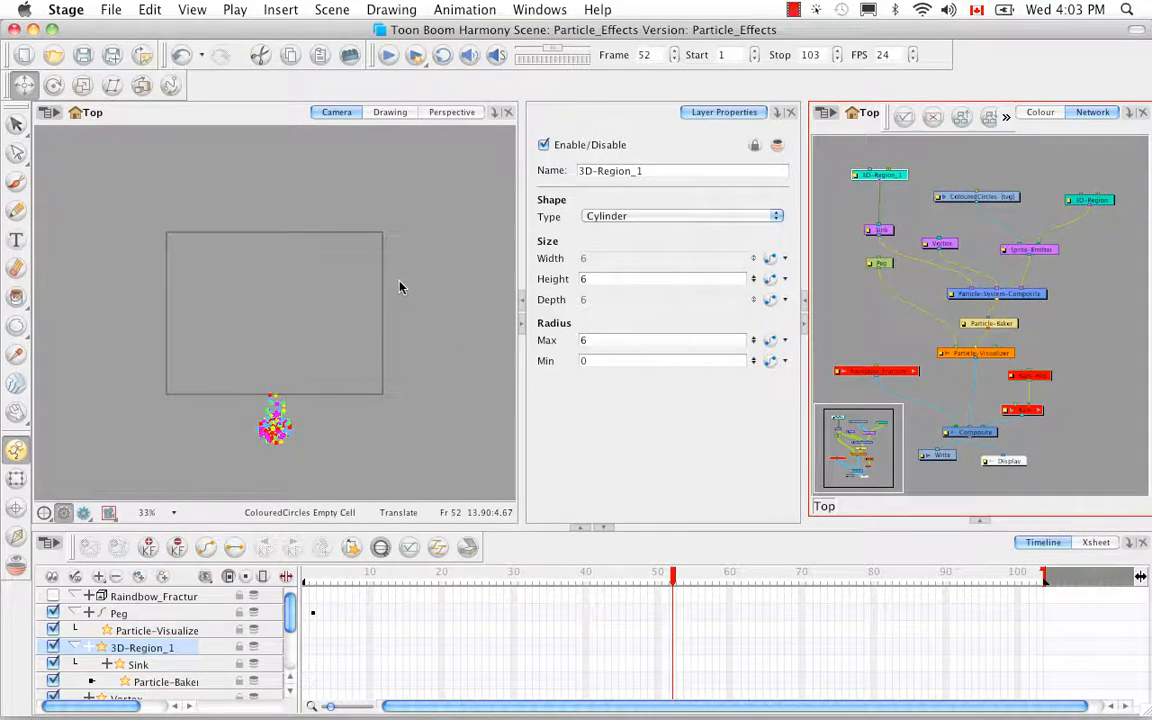
key(super)
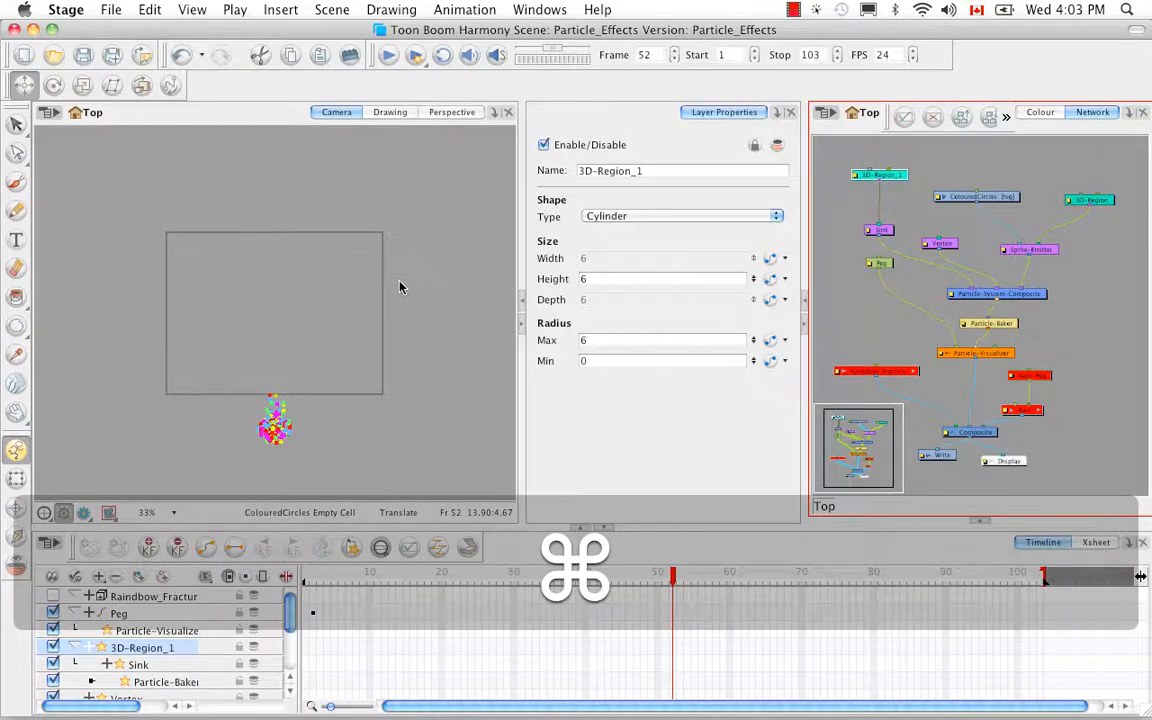
key(super+F11)
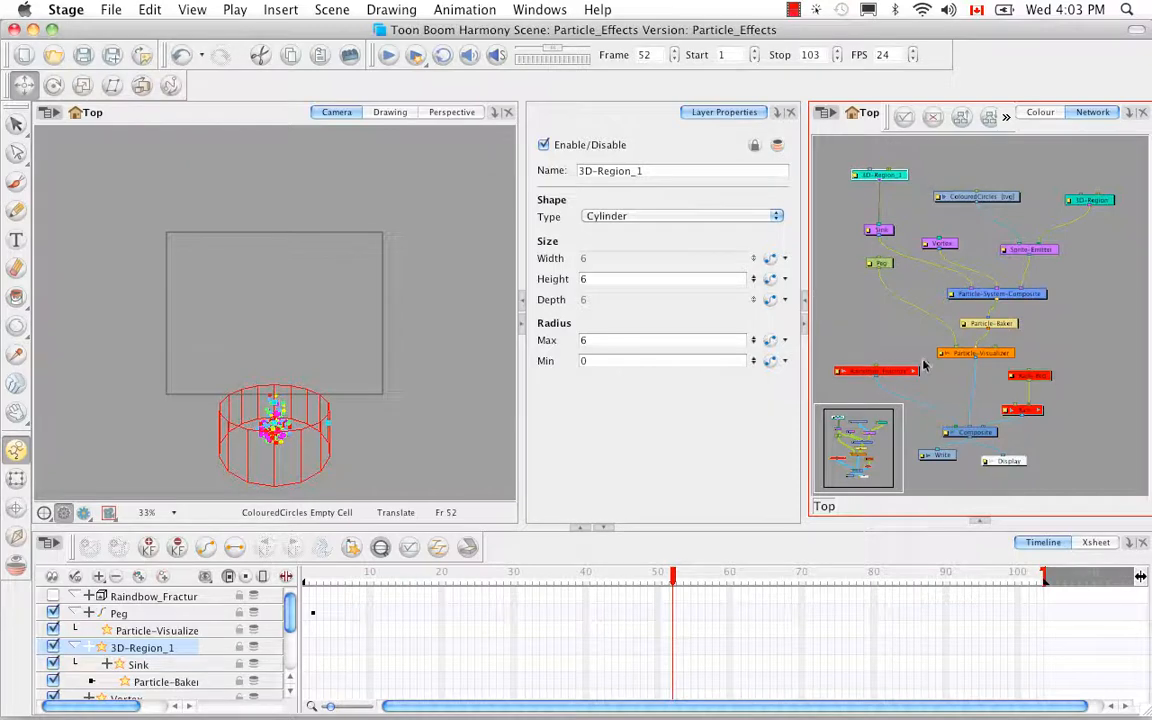
Add a second Peg node from the Favorites modules to the network near the Particle-System-Composite.
click(979, 521)
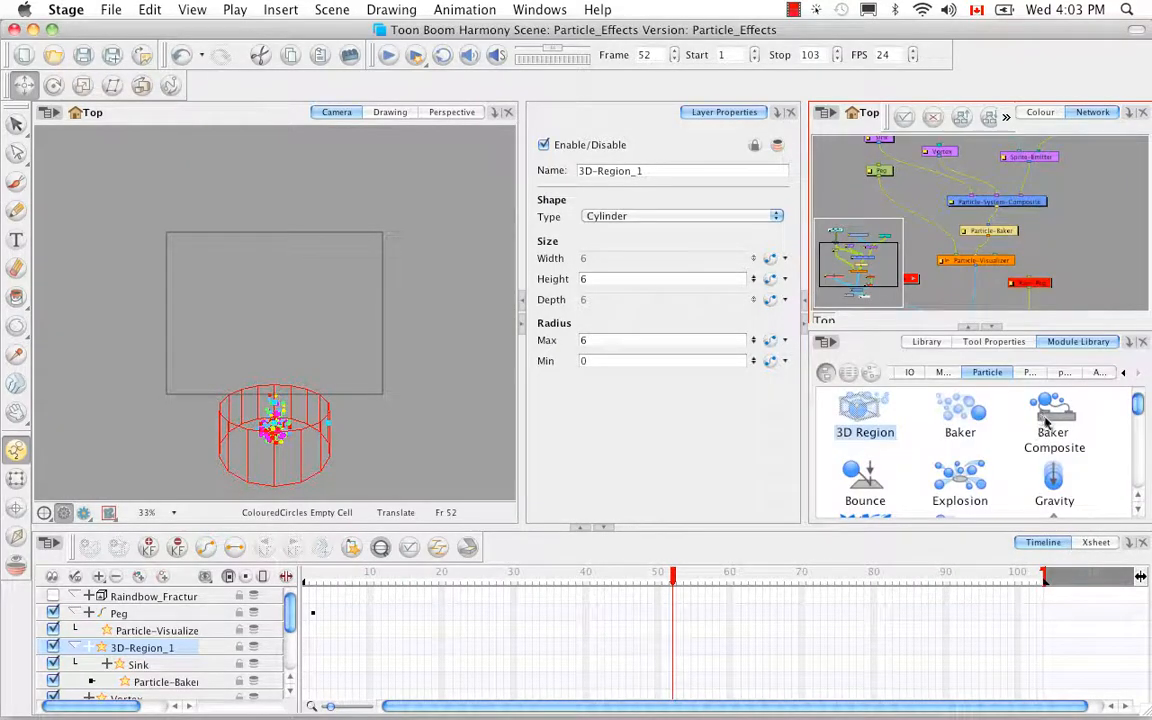
click(1122, 374)
click(1122, 374)
click(1122, 374)
click(973, 374)
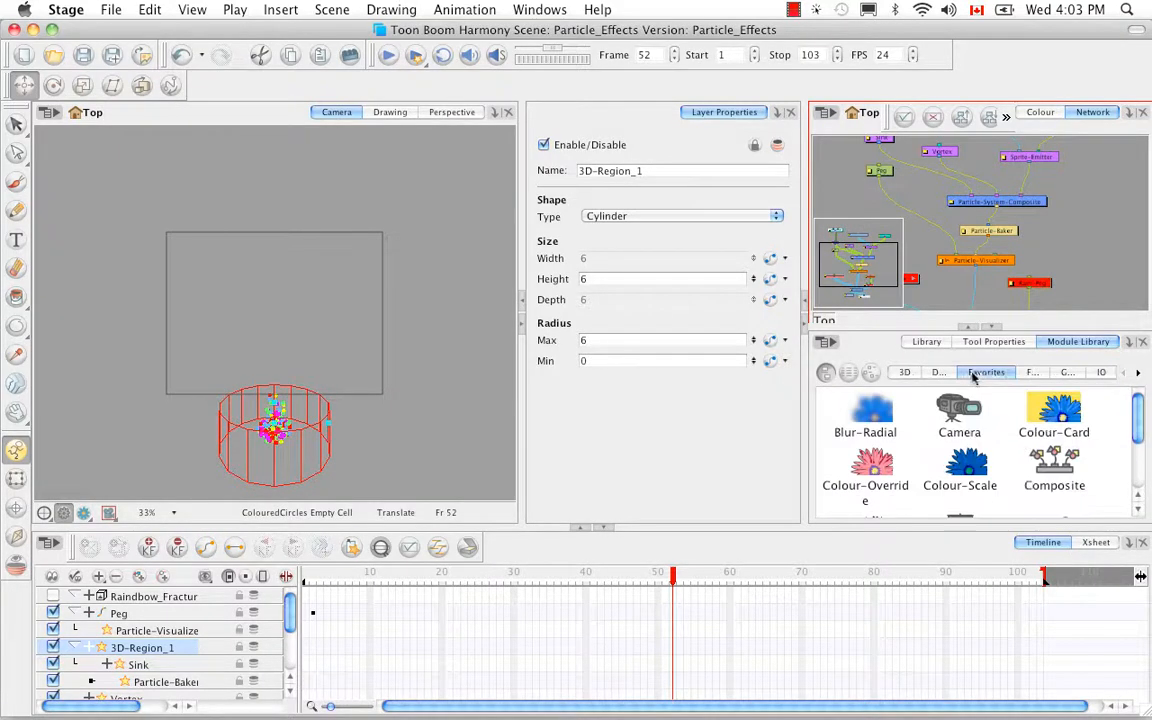
drag(1137, 420, 1138, 468)
drag(1054, 430, 1093, 209)
click(991, 327)
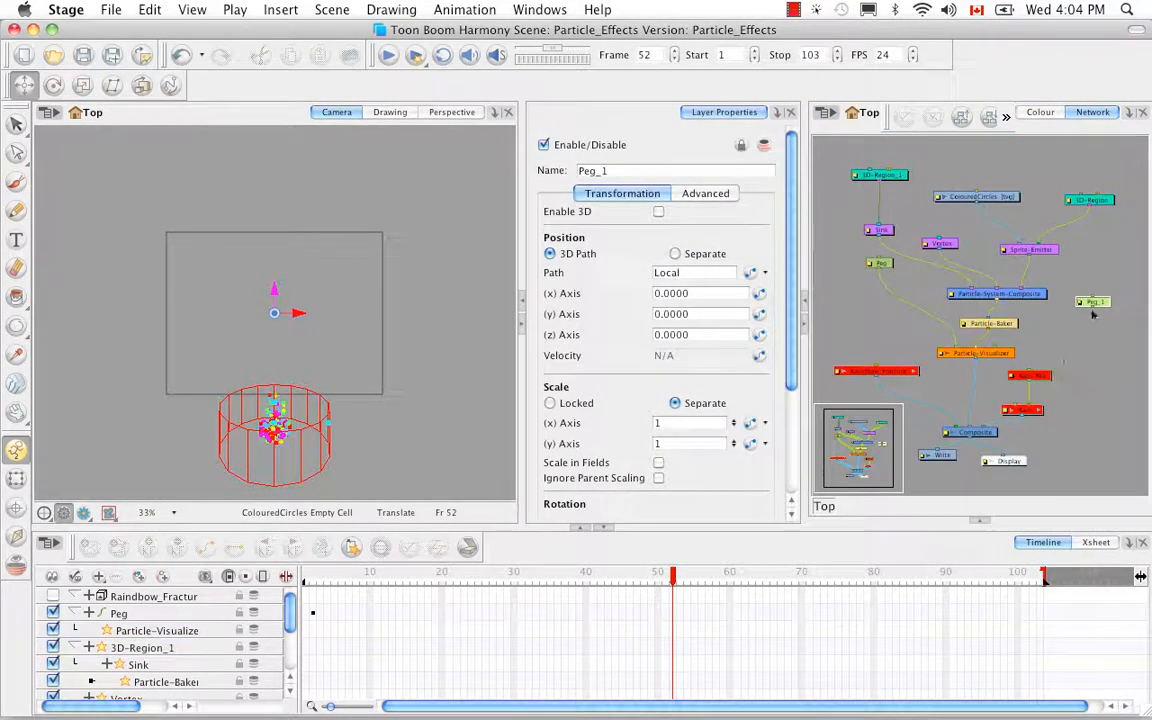
Connect the new Peg above 3D-Region_1 and translate it up until the cylinder sits centred in the camera frame.
drag(1093, 309, 889, 173)
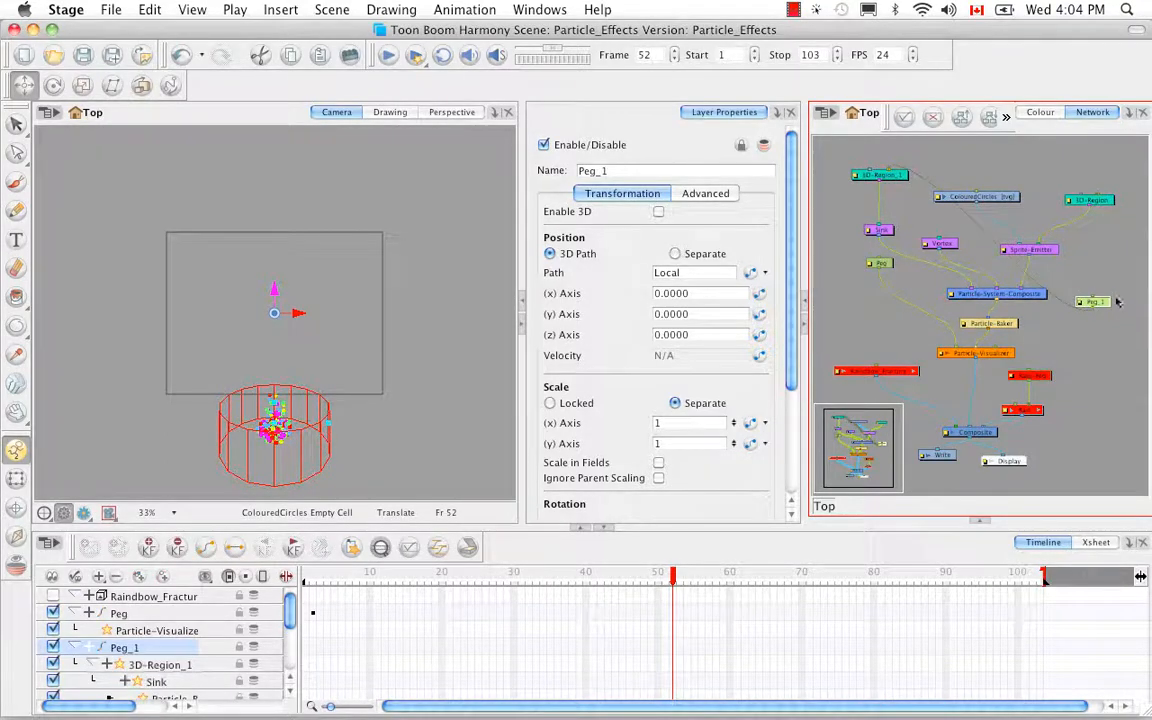
drag(1101, 304, 883, 160)
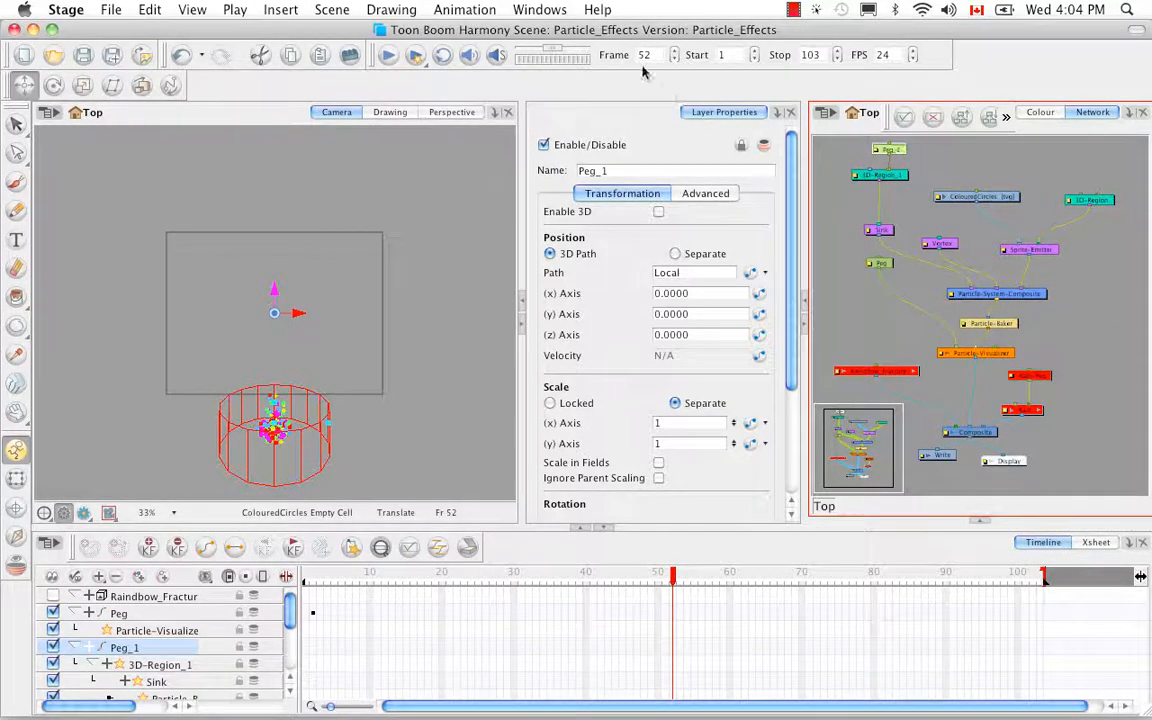
drag(276, 298, 264, 177)
Set the Height of the 3D-Region_1 cylinder to 20.
click(879, 181)
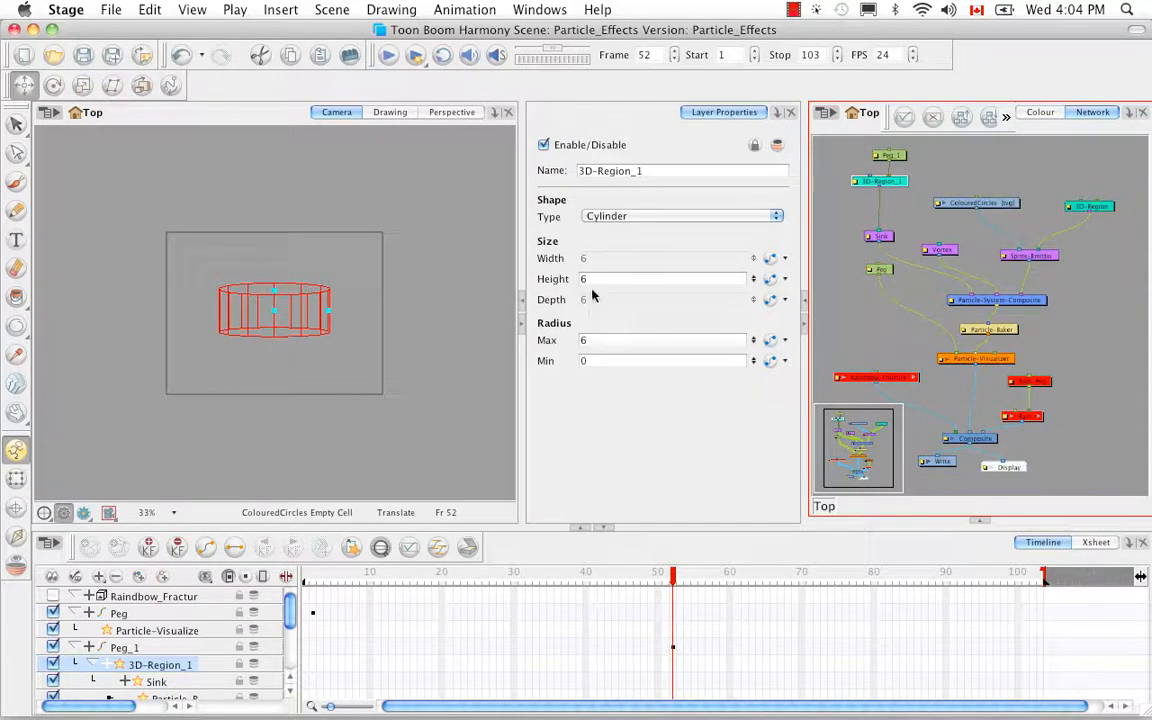
click(592, 284)
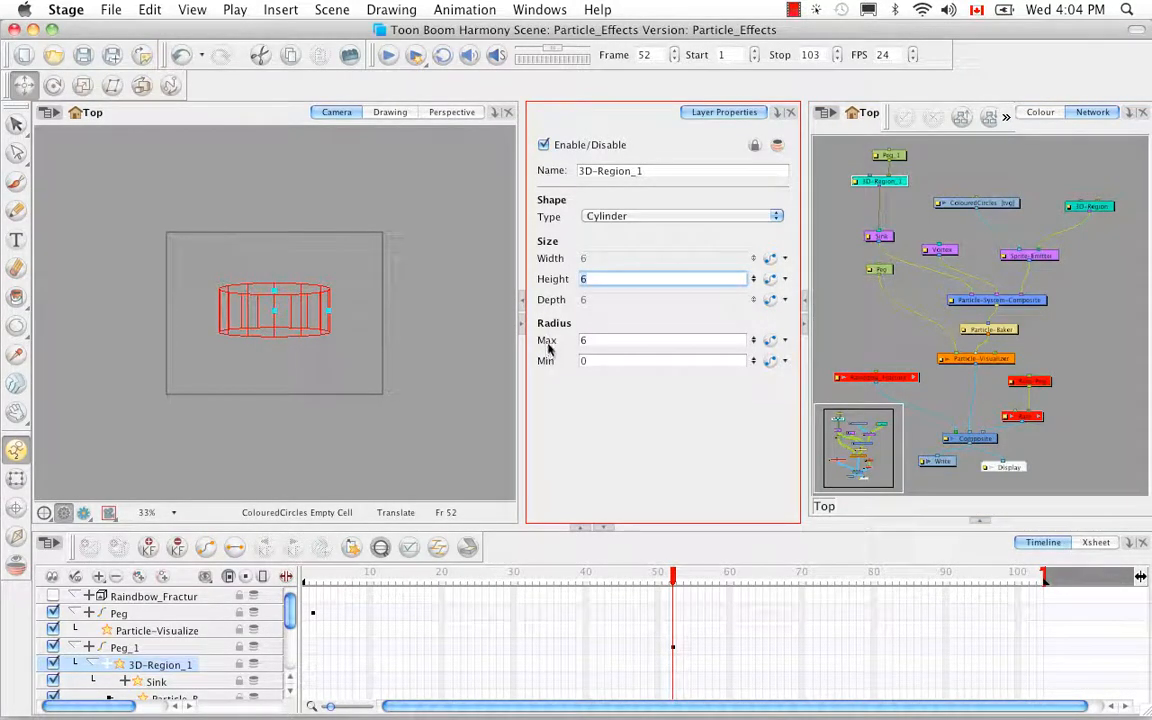
text(20)
key(Return)
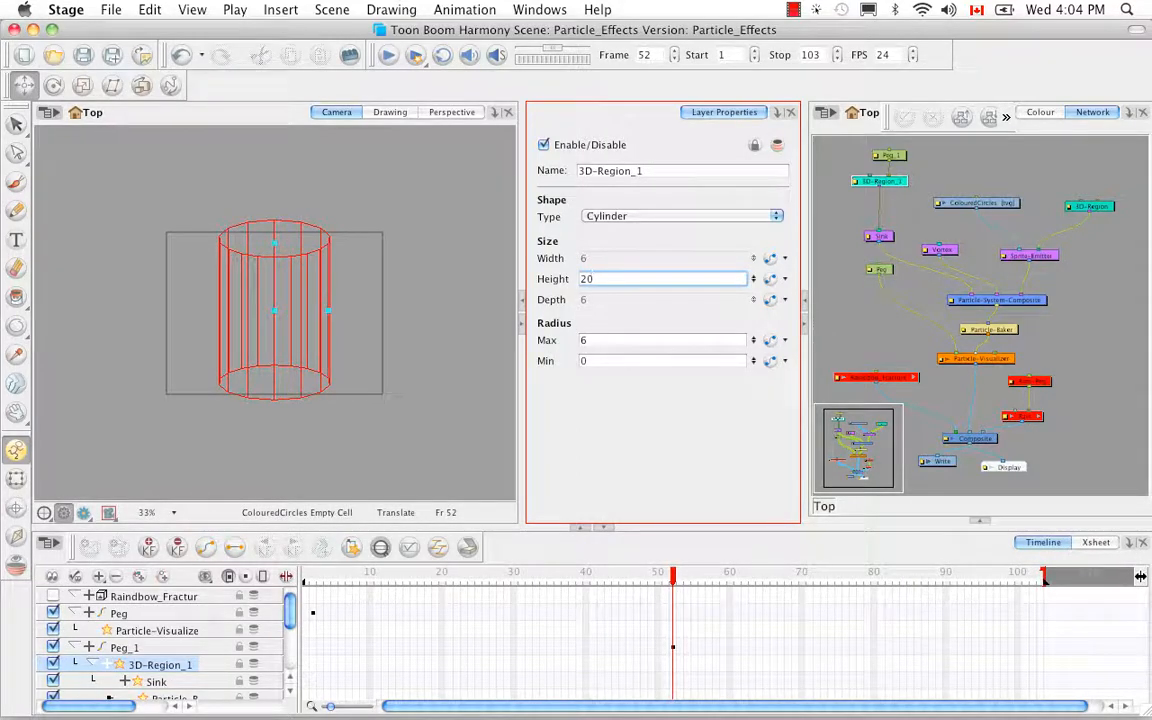
Set the Max radius of the 3D-Region_1 cylinder to 12 after trying 20 and 10.
key(Tab)
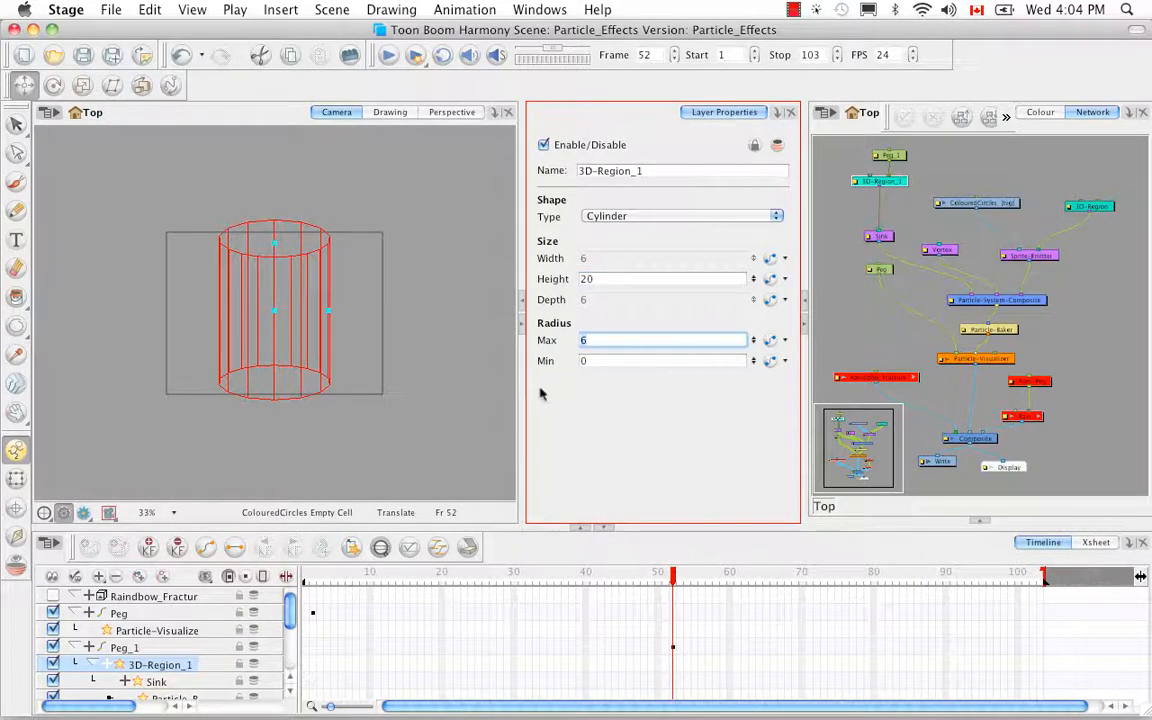
text(20)
key(Return)
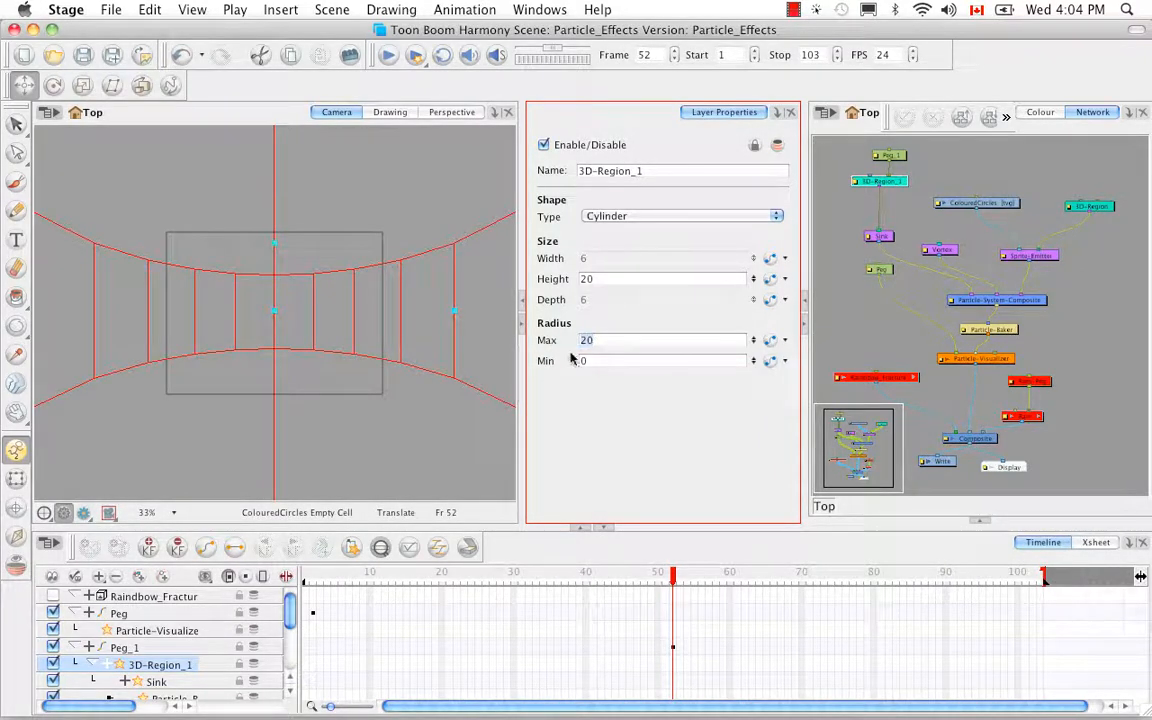
text(1)
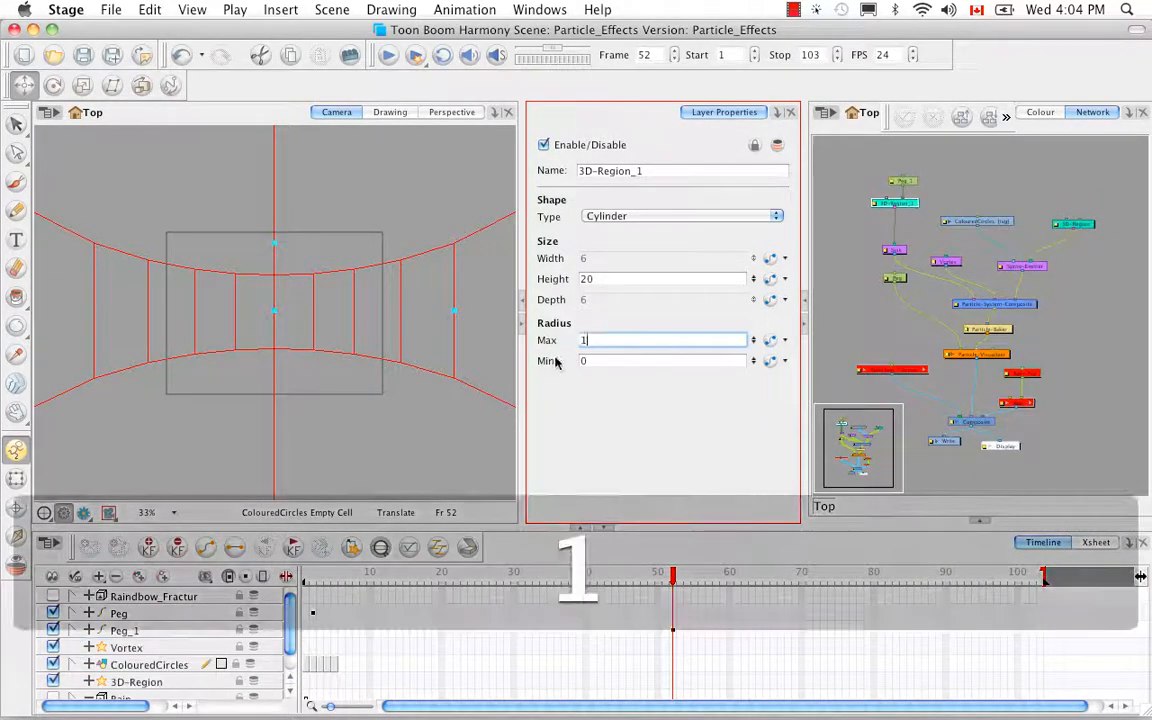
text(0)
key(Return)
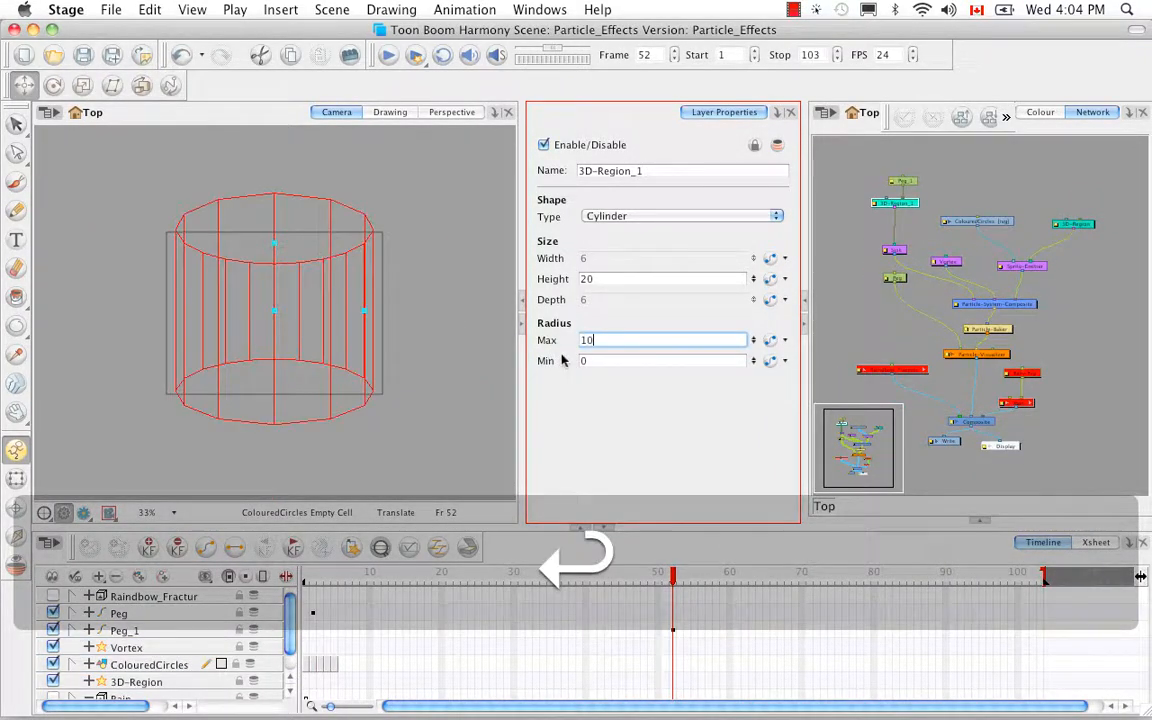
text(12)
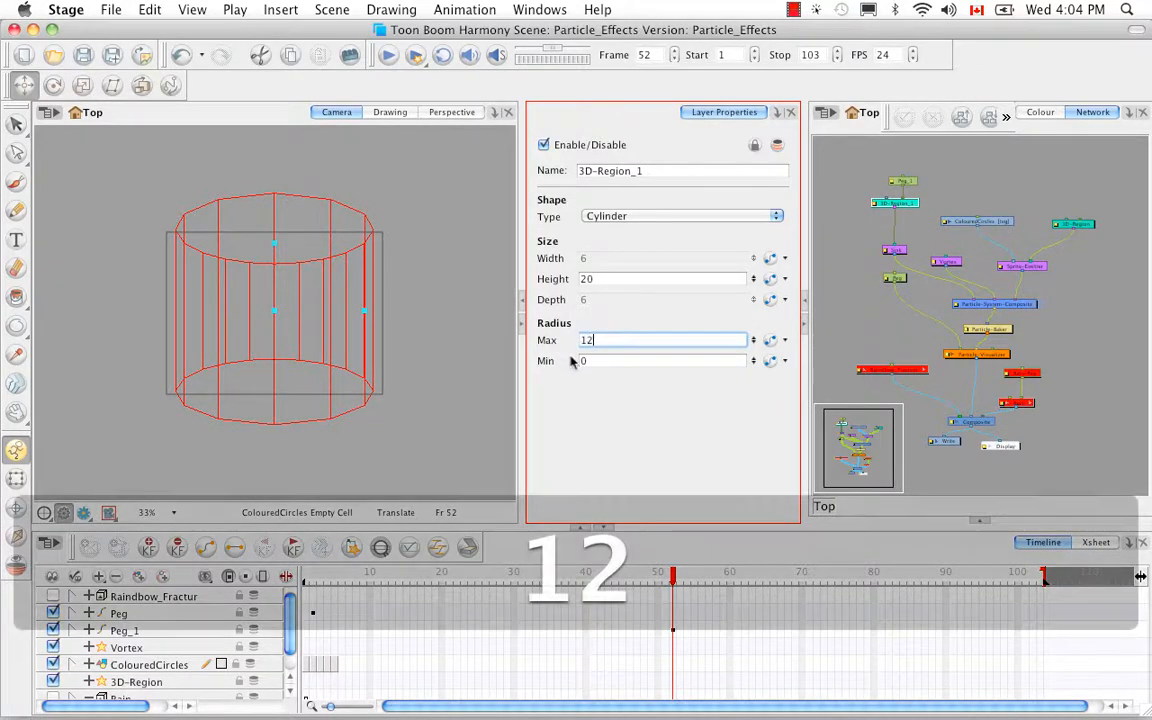
key(Return)
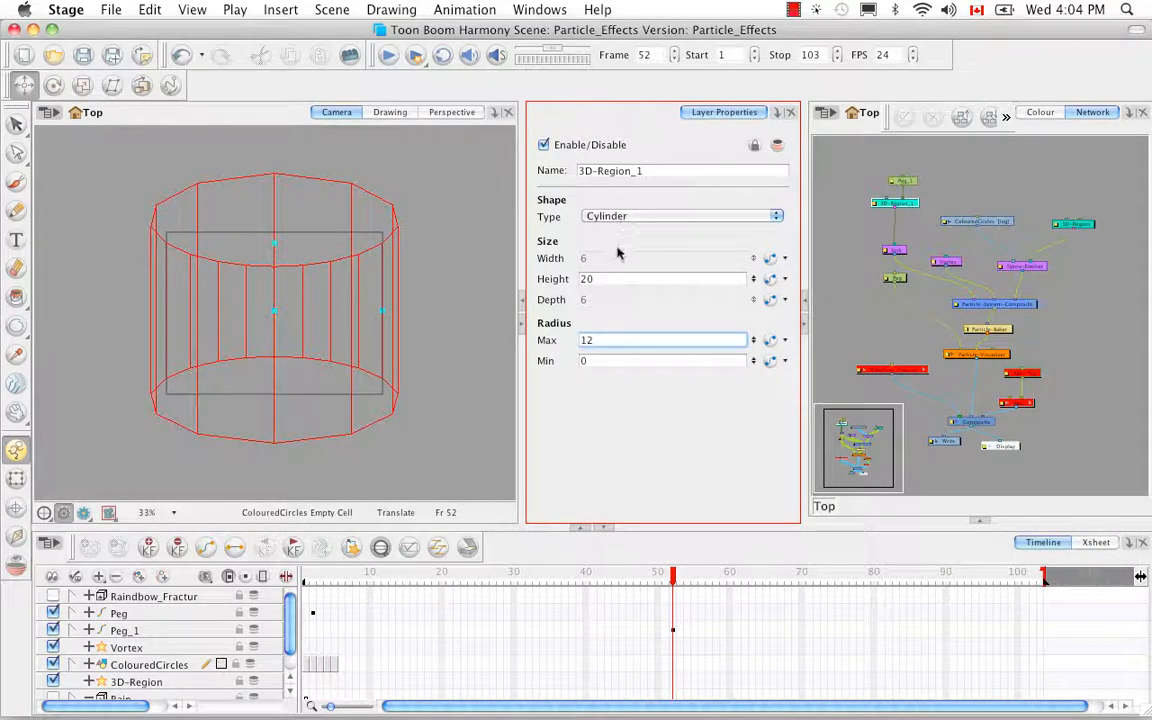
Set the Height of the 3D-Region_1 cylinder to 30.
drag(598, 279, 552, 311)
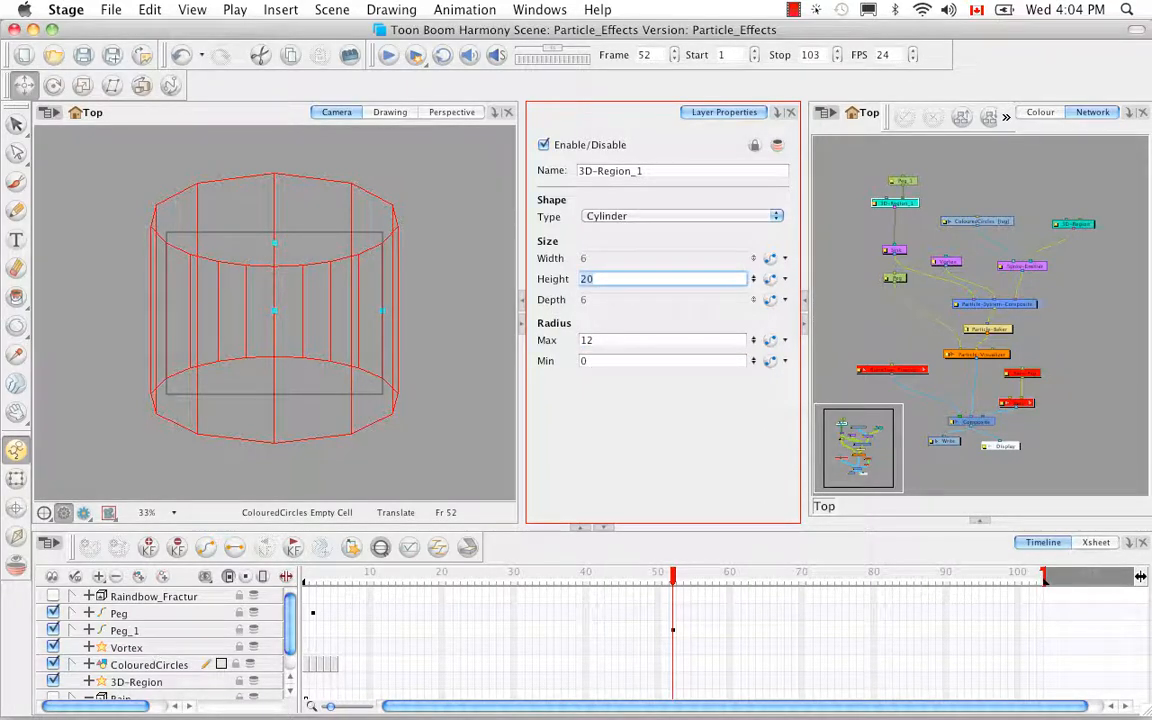
text(30)
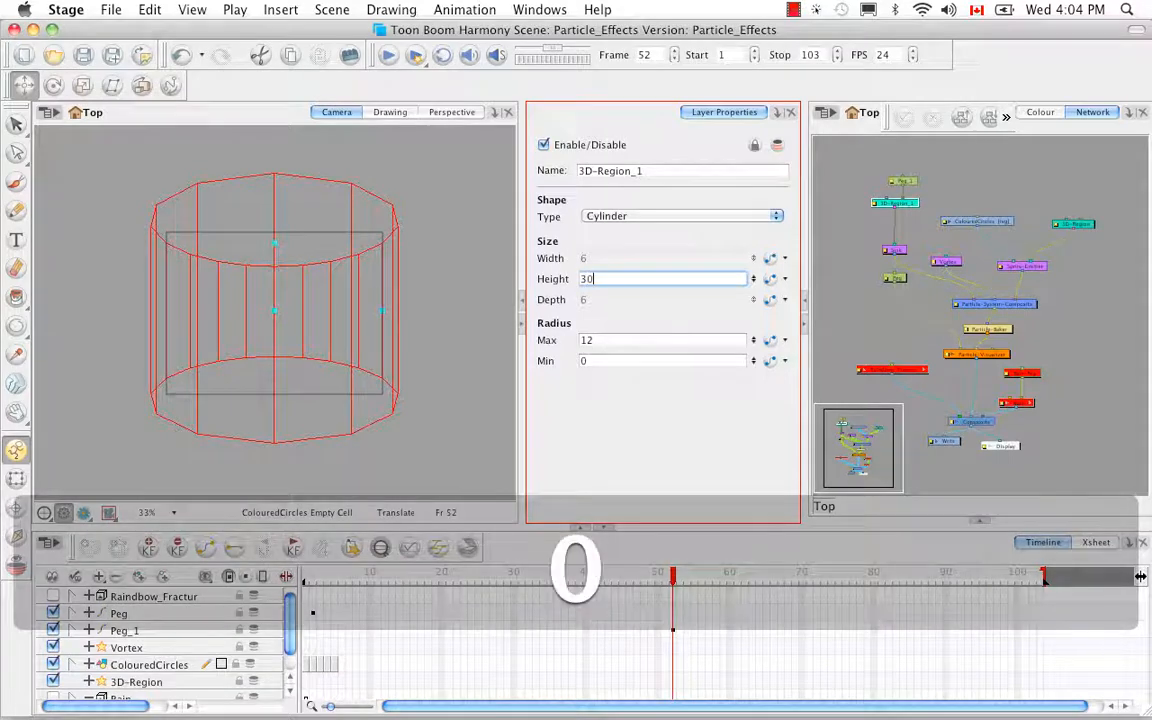
key(Return)
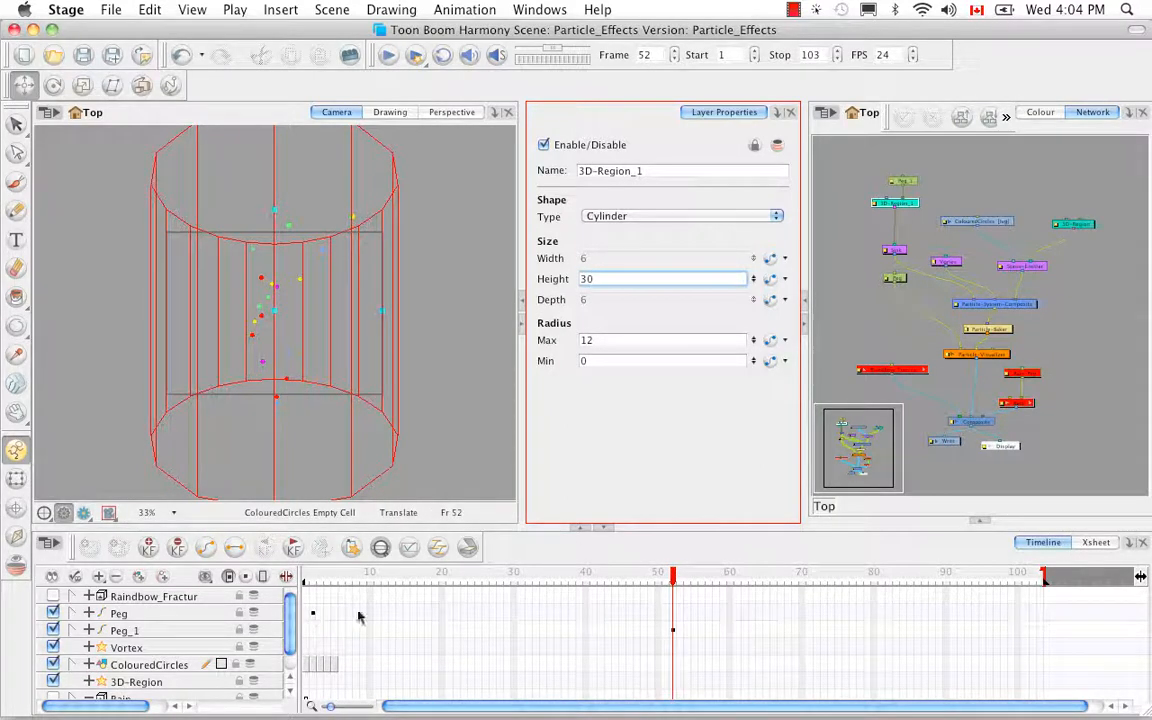
Delete Peg_1's keyframe at frame 52 and translate the peg up until the cylinder surrounds the camera frame.
click(674, 632)
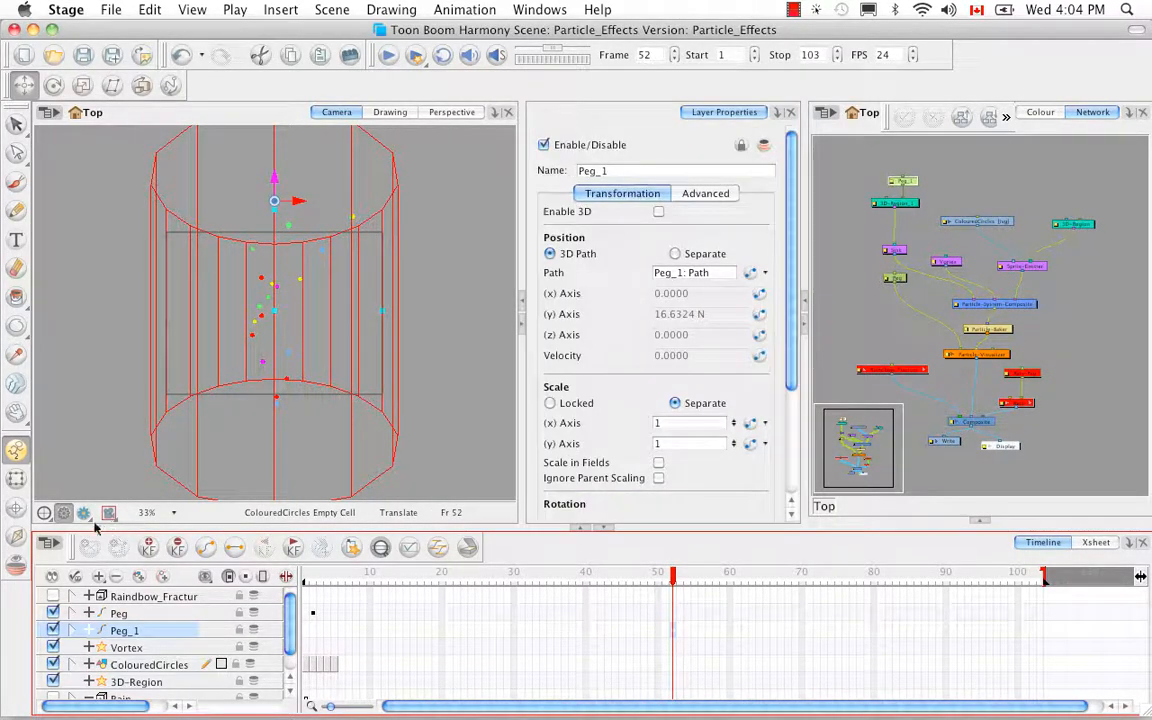
click(175, 552)
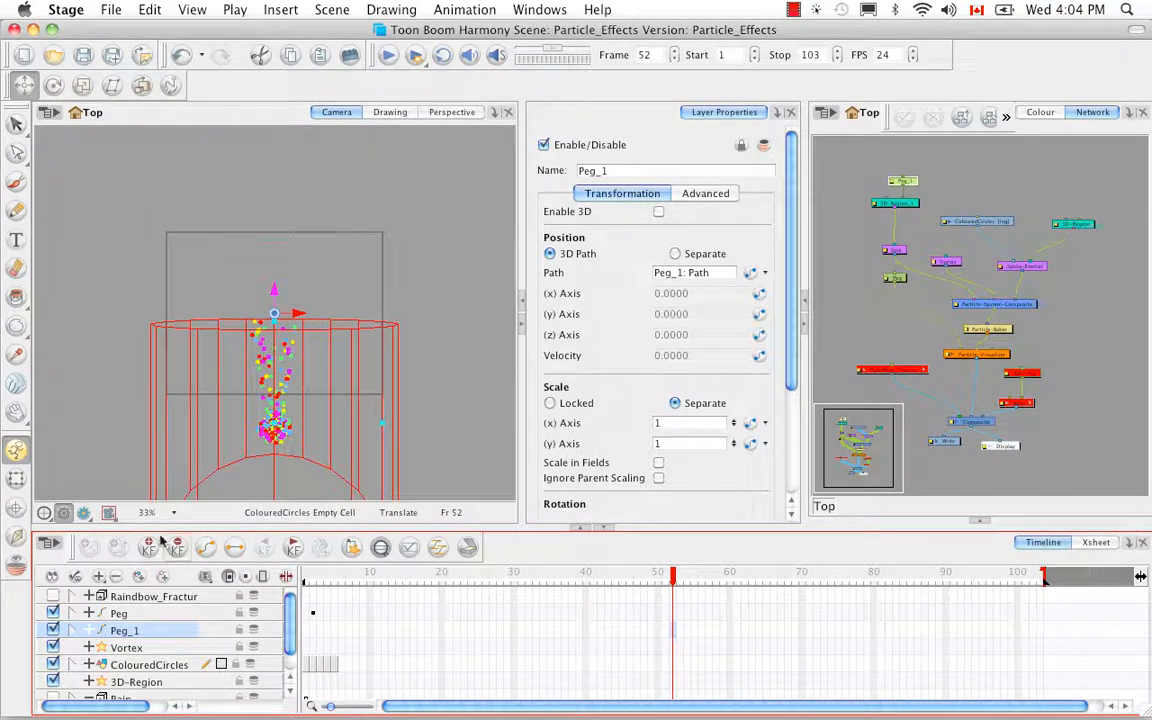
click(15, 455)
drag(268, 287, 264, 183)
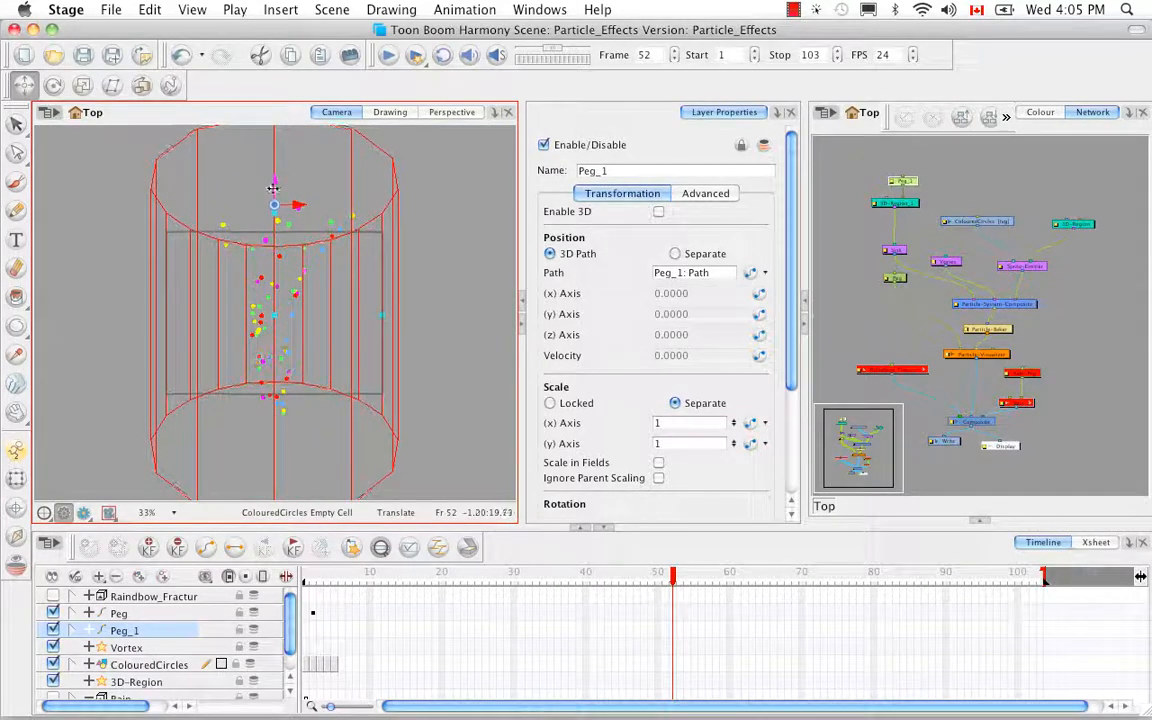
Delete Peg's keyframe at frame 2 and translate the peg down so the particles start at the camera frame's lower edge.
click(662, 578)
drag(653, 582, 283, 591)
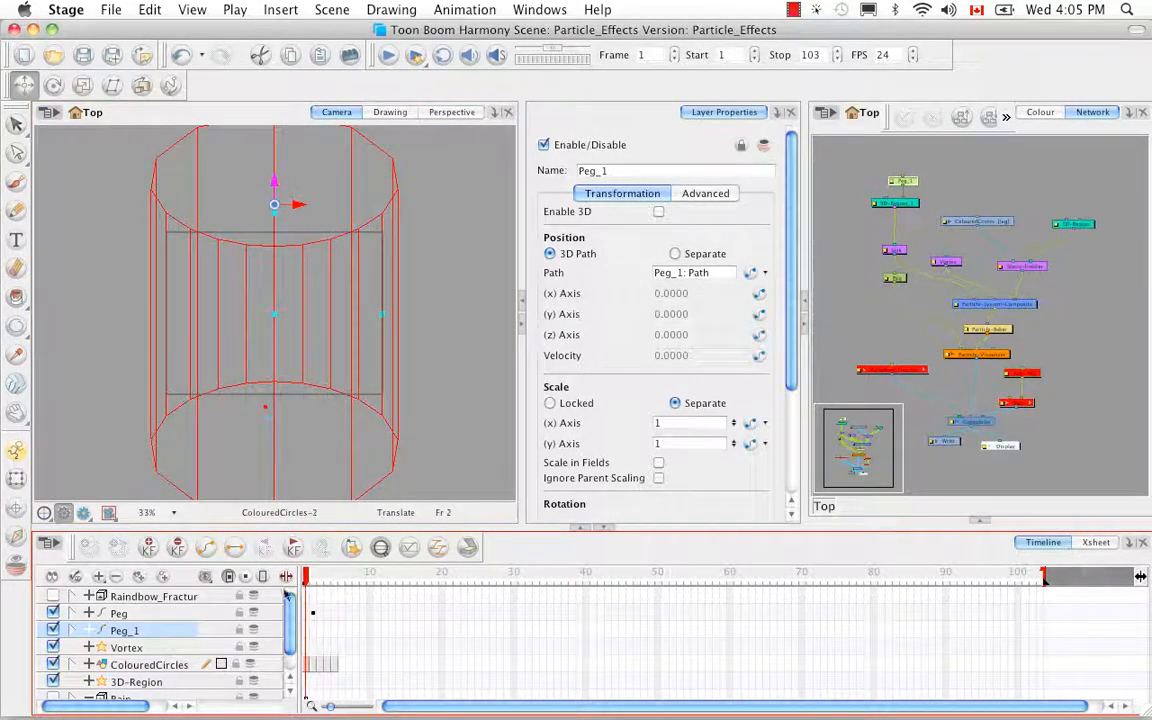
click(314, 613)
click(176, 547)
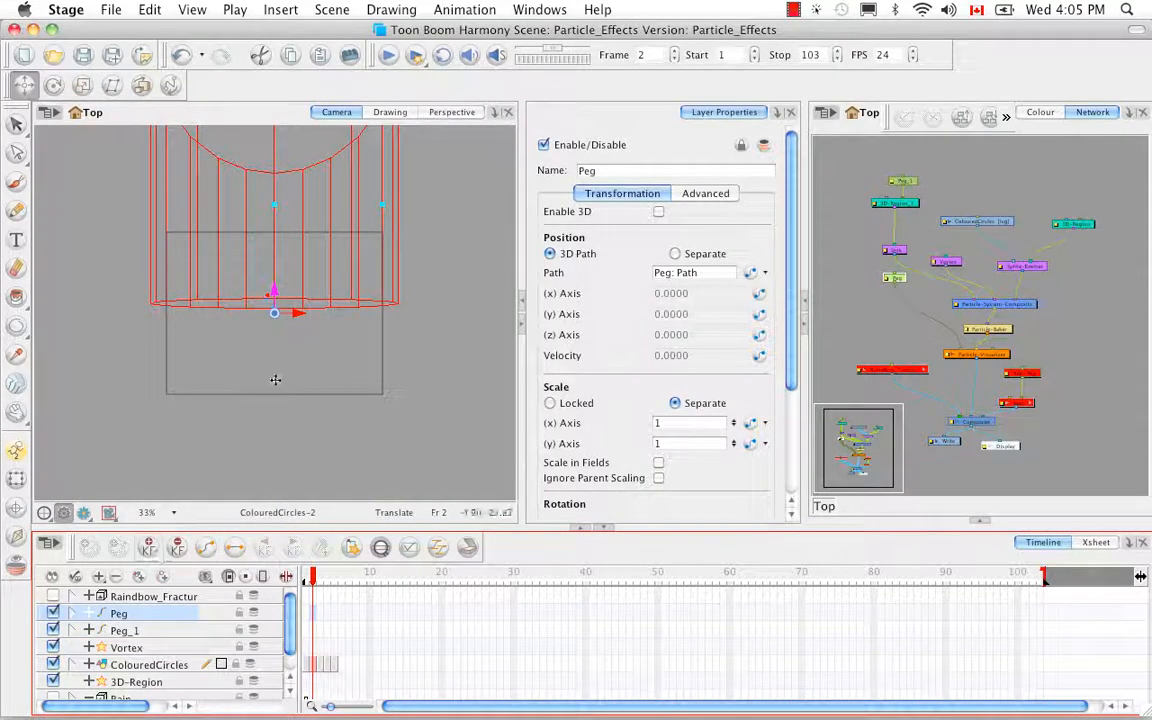
click(273, 293)
drag(273, 293, 277, 399)
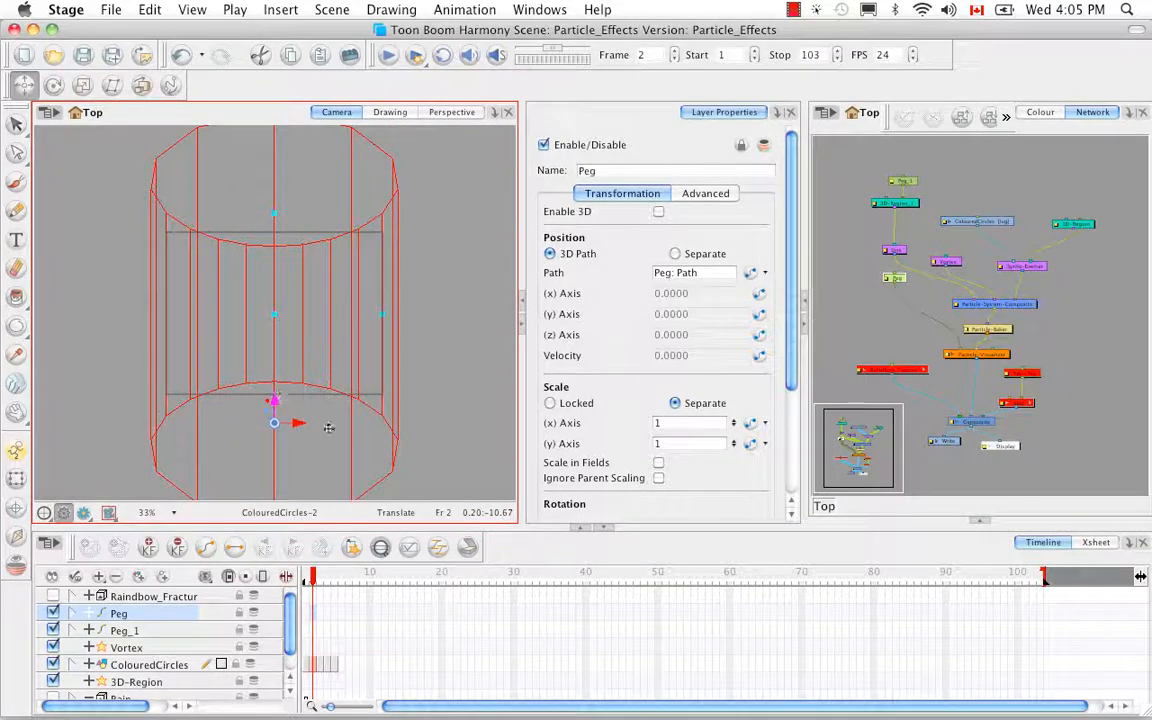
Hide all controls and scrub through the timeline to review how the particle vortex develops, ending at frame 52.
drag(312, 583, 793, 561)
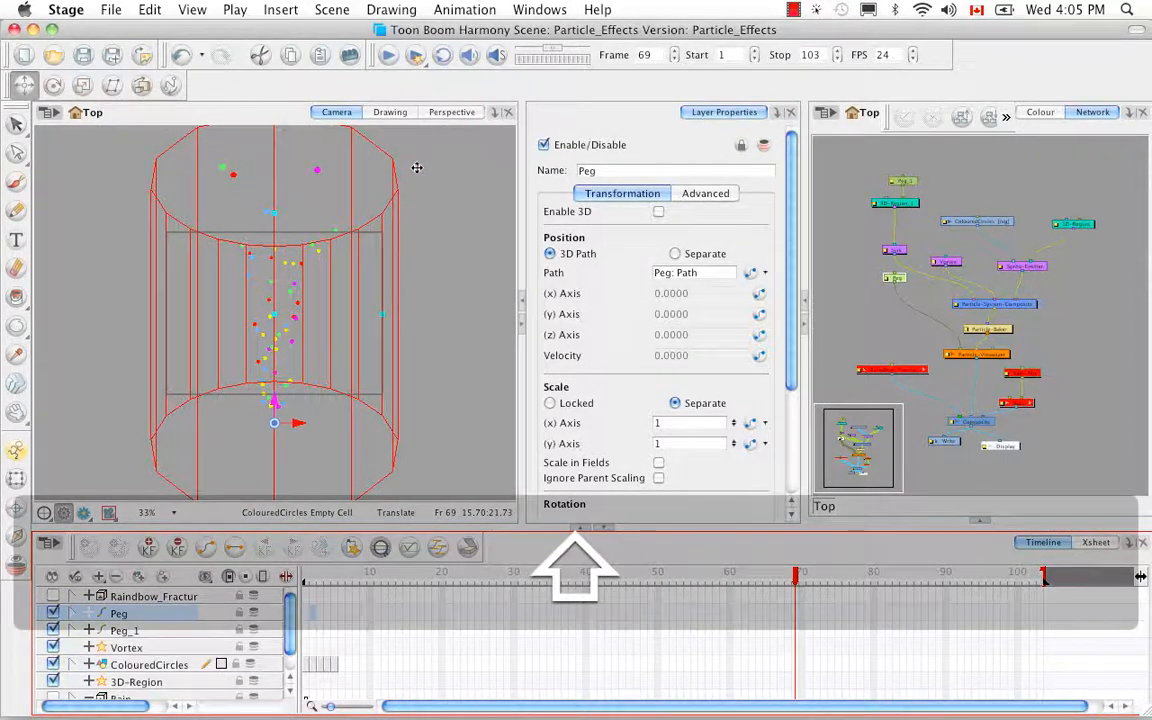
key(shift+c)
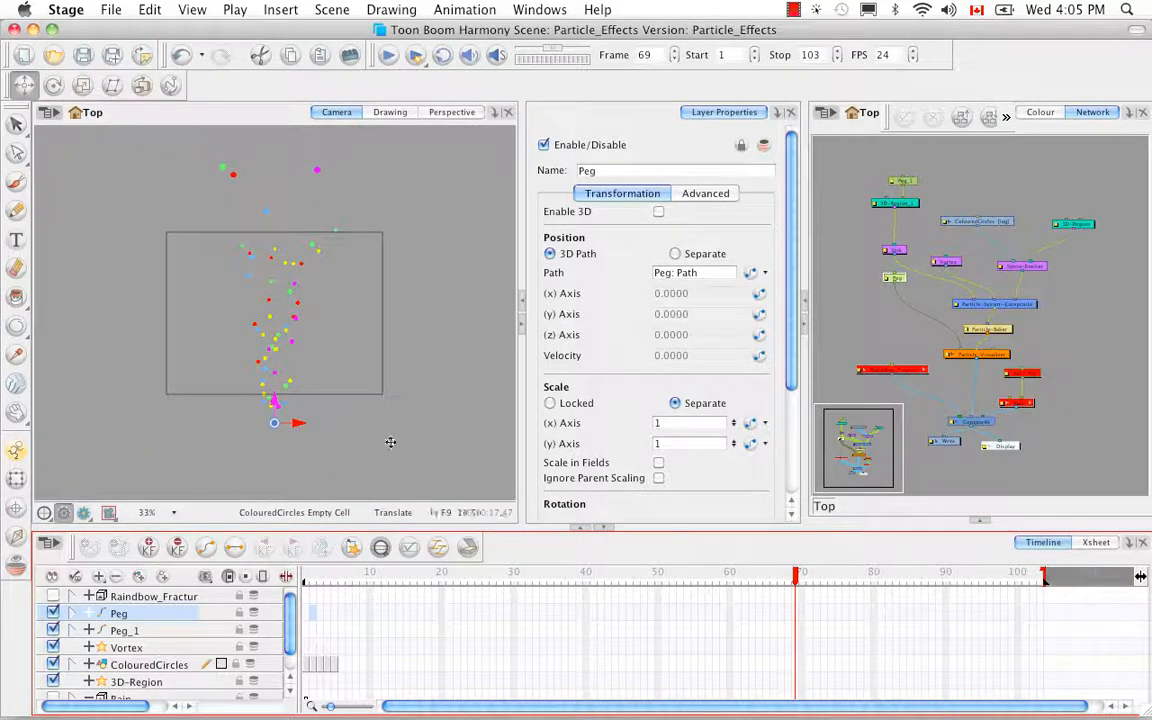
drag(308, 572, 705, 575)
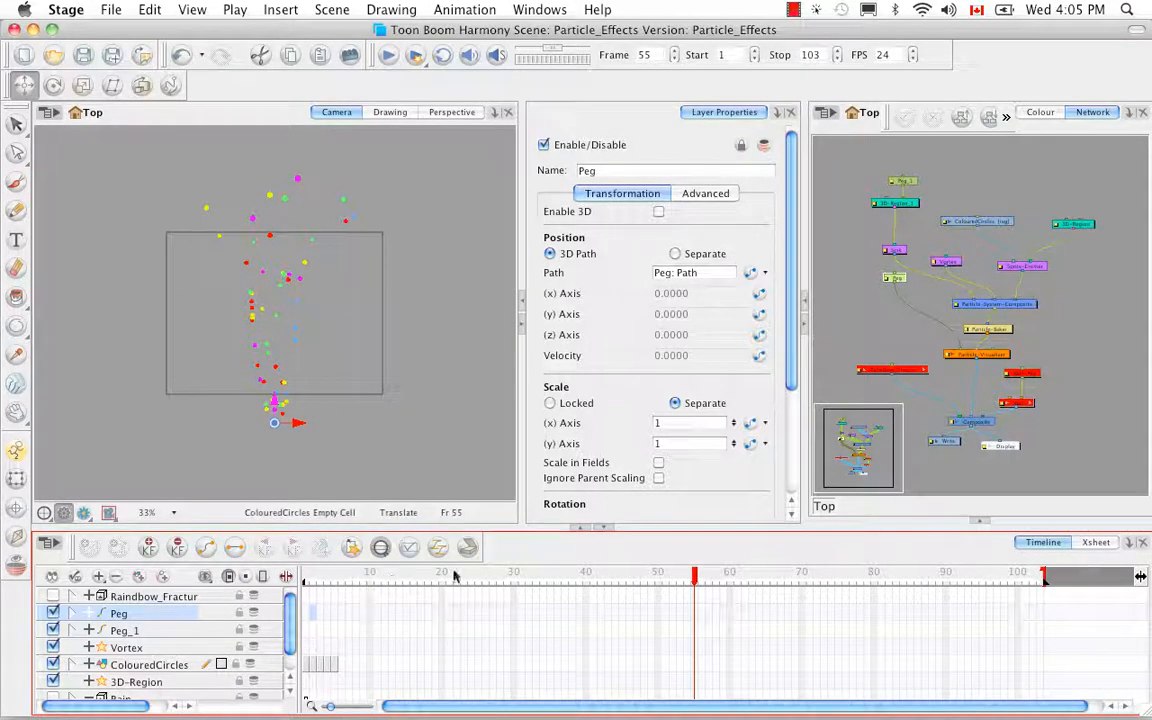
drag(699, 578, 666, 572)
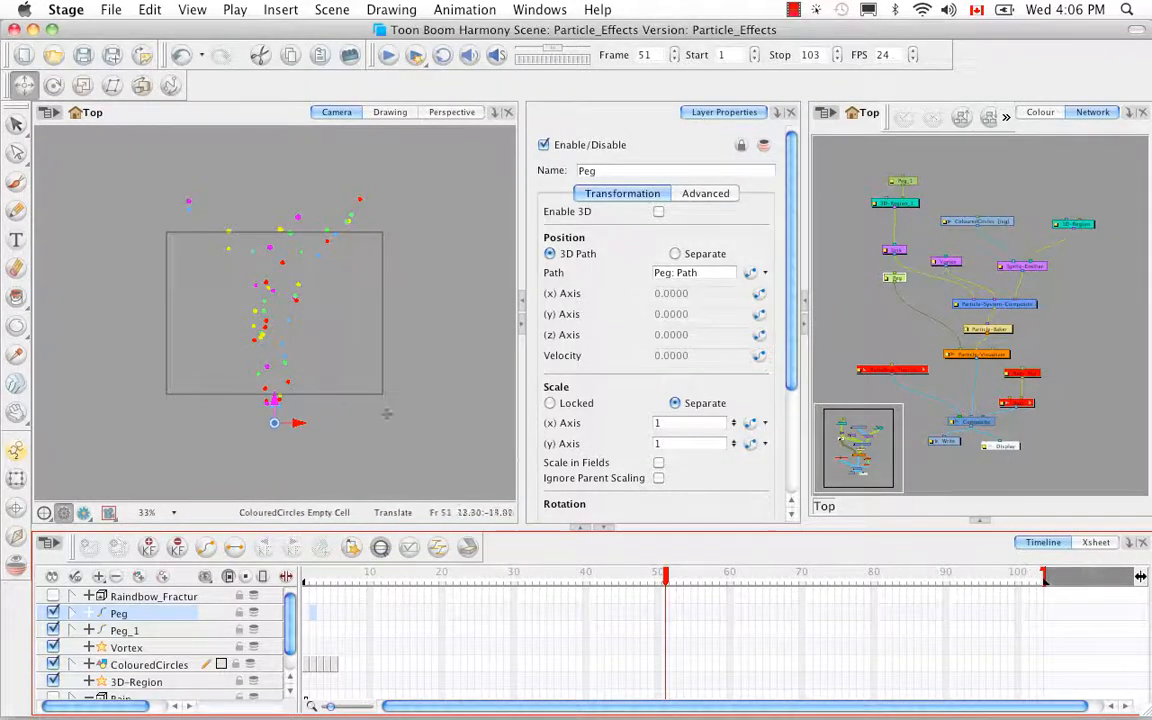
mouse_move(665, 576)
mouse_down()
mouse_move(370, 576)
mouse_move(673, 578)
mouse_up()
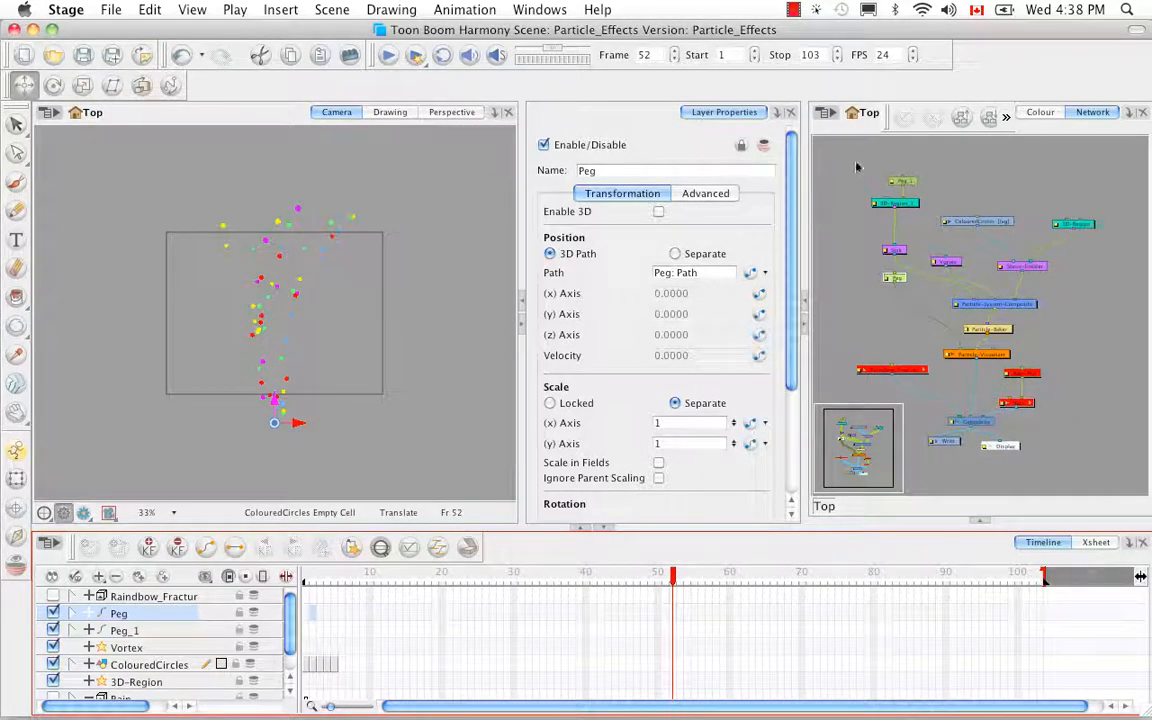
Group all the vortex effect nodes and name the group Rainbow_tornado.
drag(856, 167, 1126, 360)
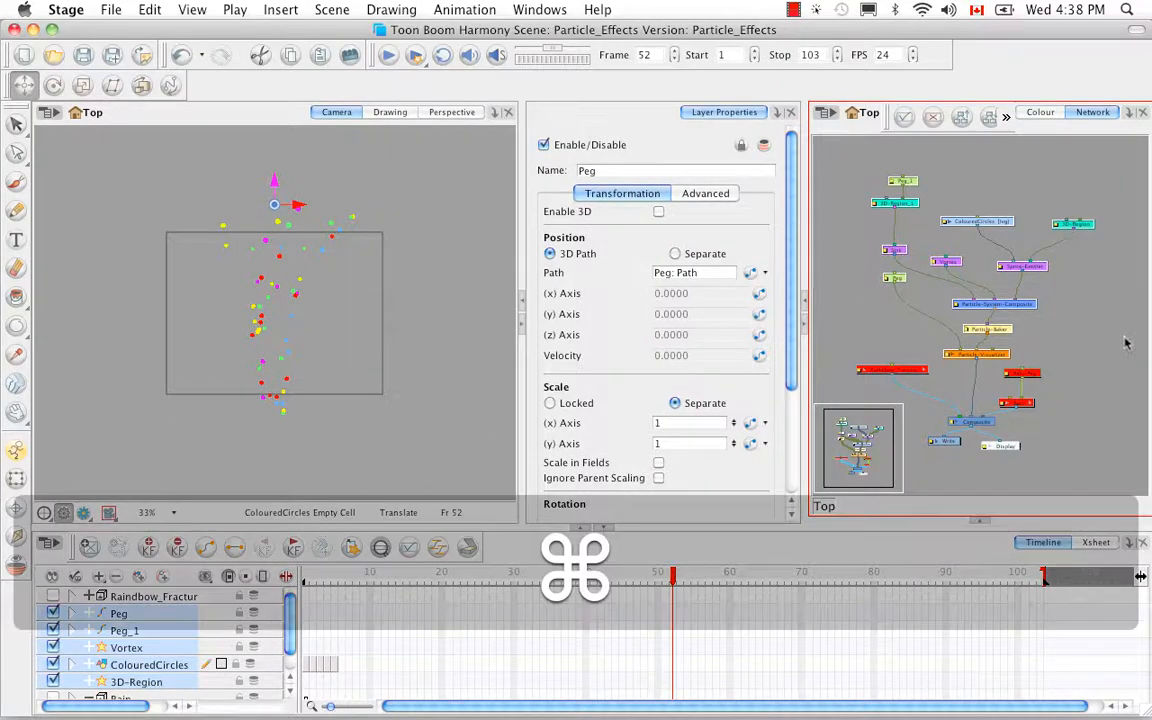
key(super+g)
click(715, 185)
key(Tab)
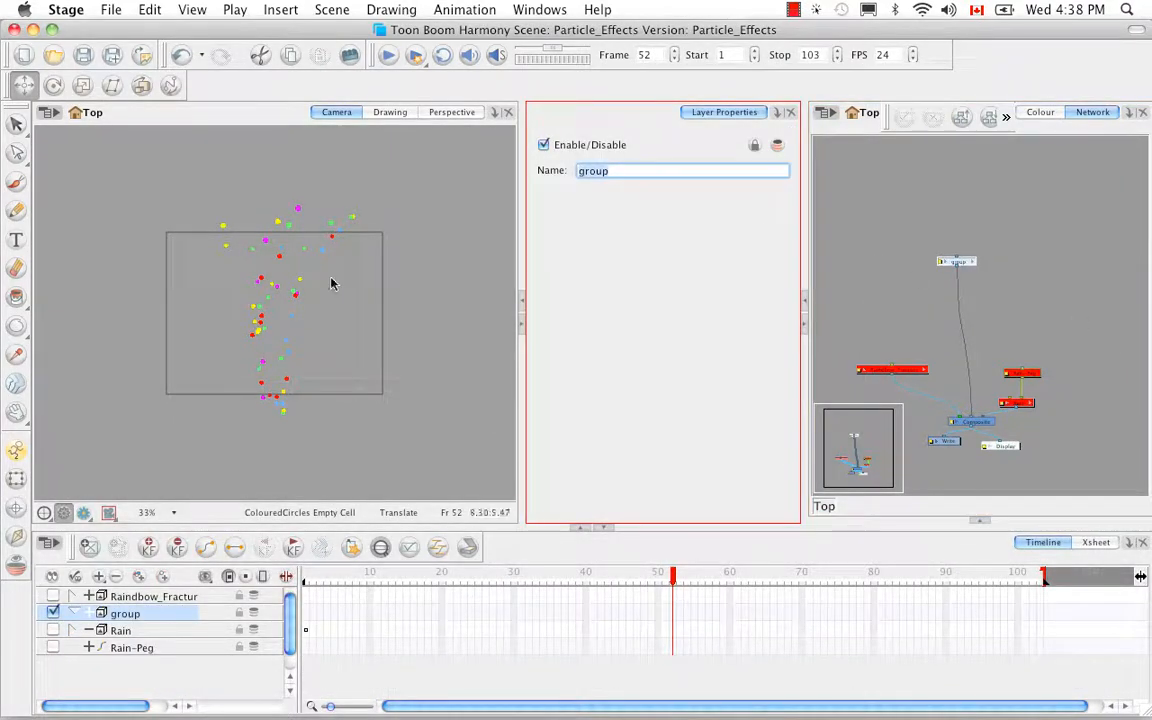
key(BackSpace)
text(Rain)
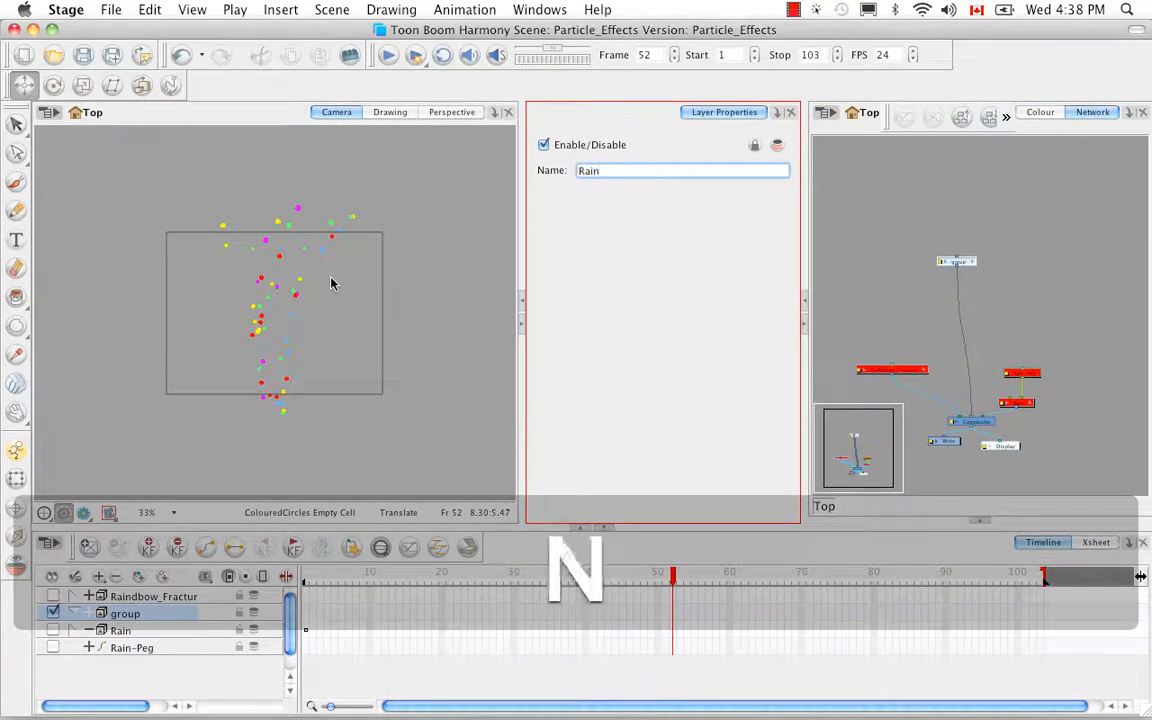
text(bow_tornado)
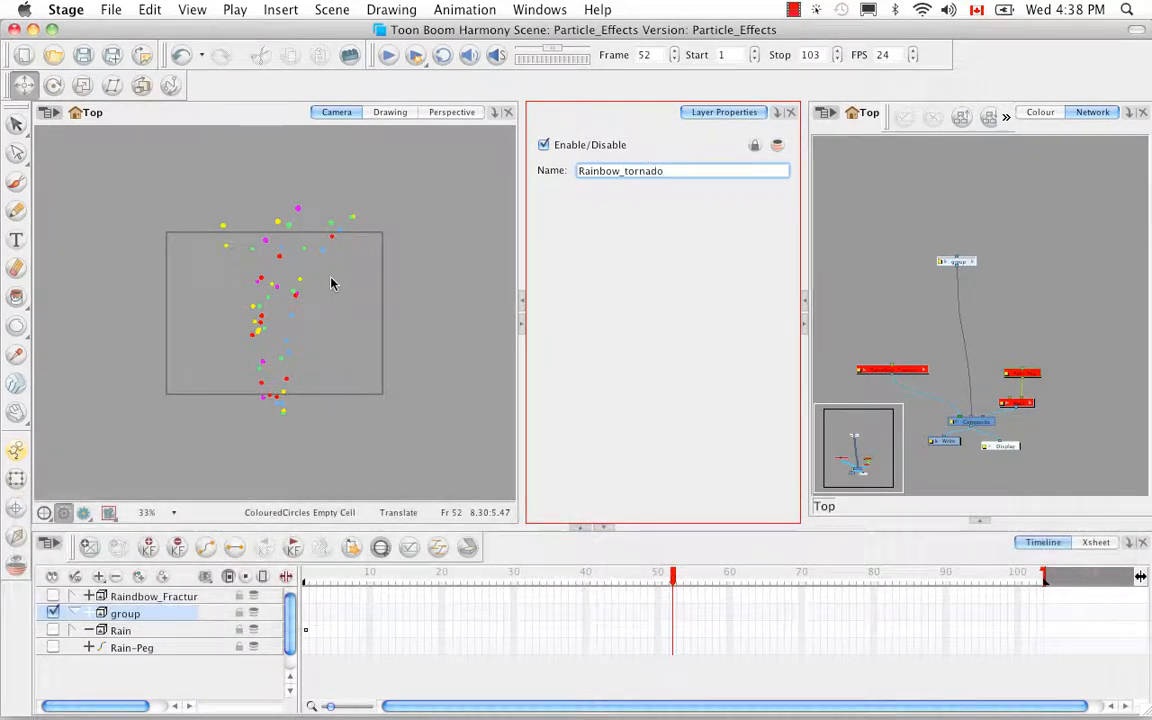
key(Return)
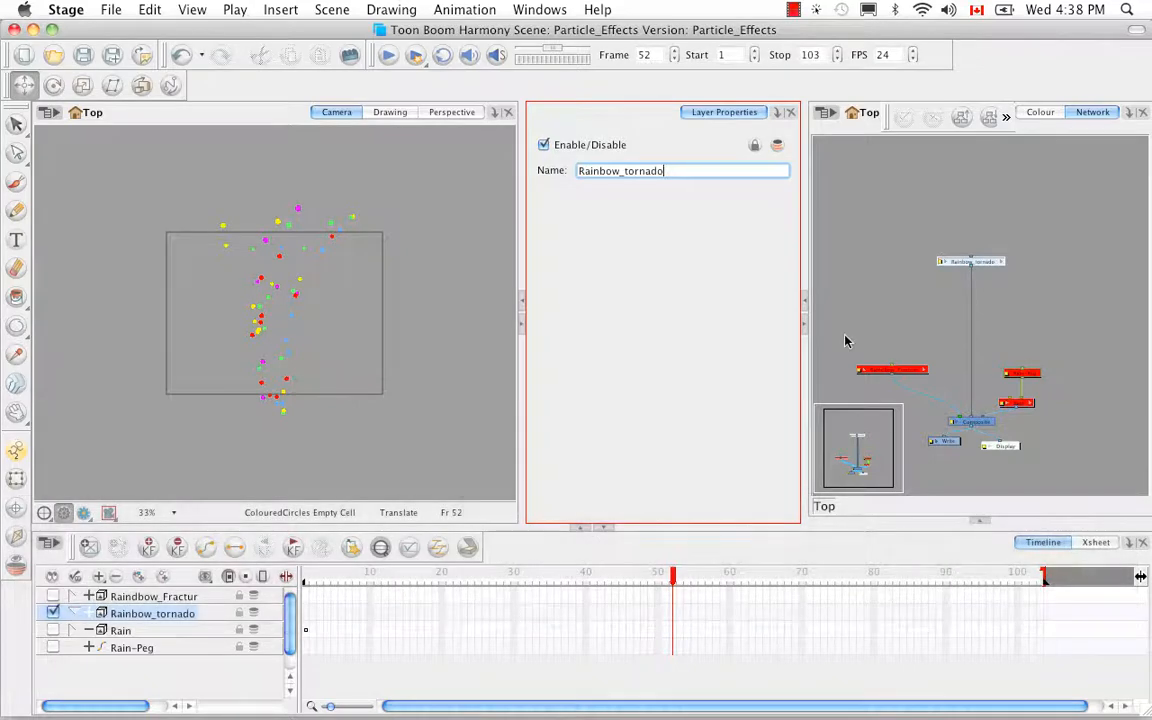
Disable the Rainbow_tornado group, place it near the other effect groups, and enable Rain together with Rain-Peg.
click(984, 264)
key(d)
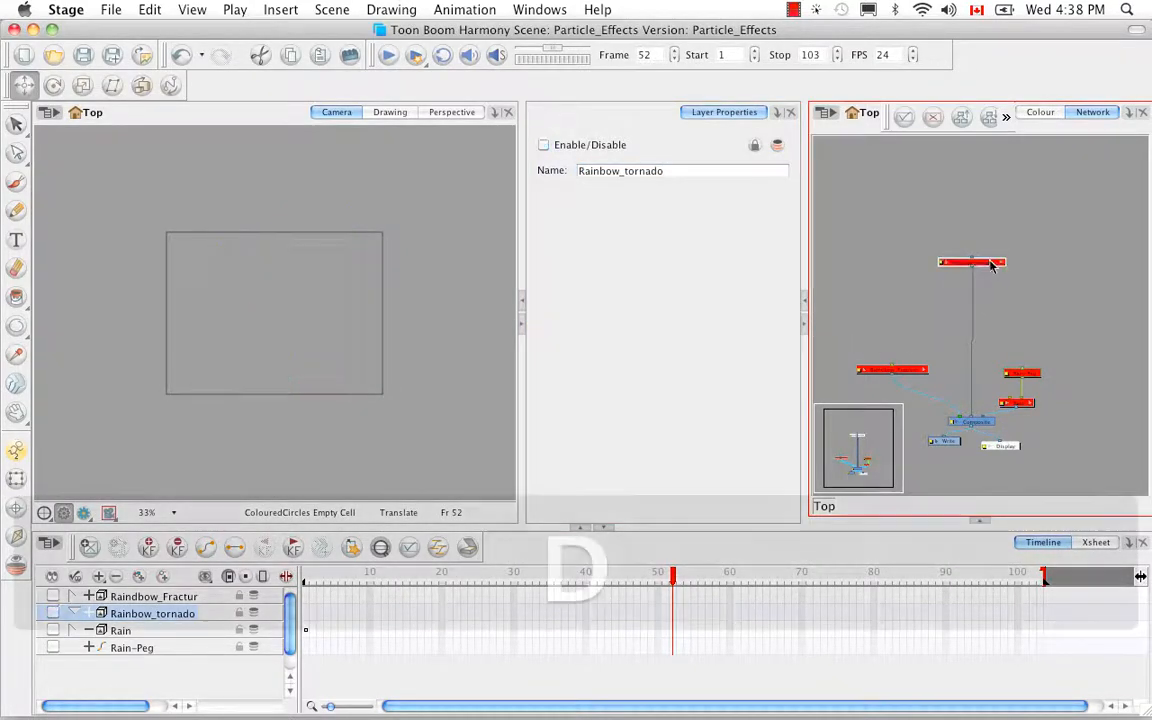
drag(982, 265, 1057, 421)
click(985, 333)
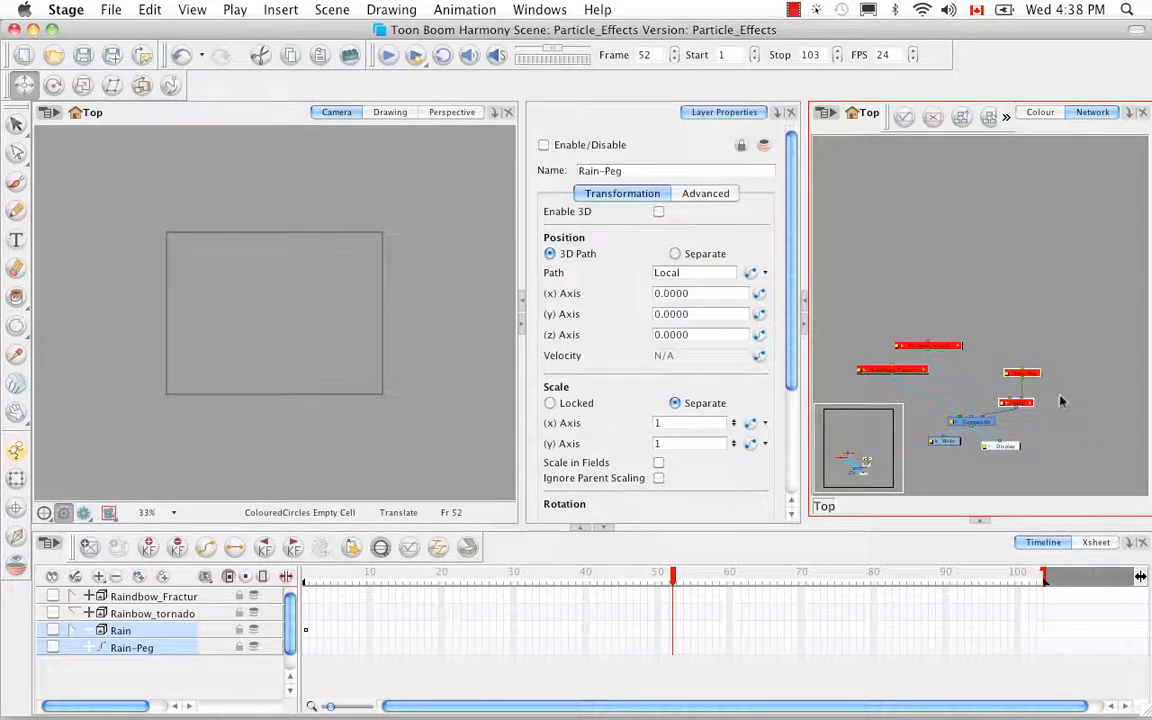
key(a)
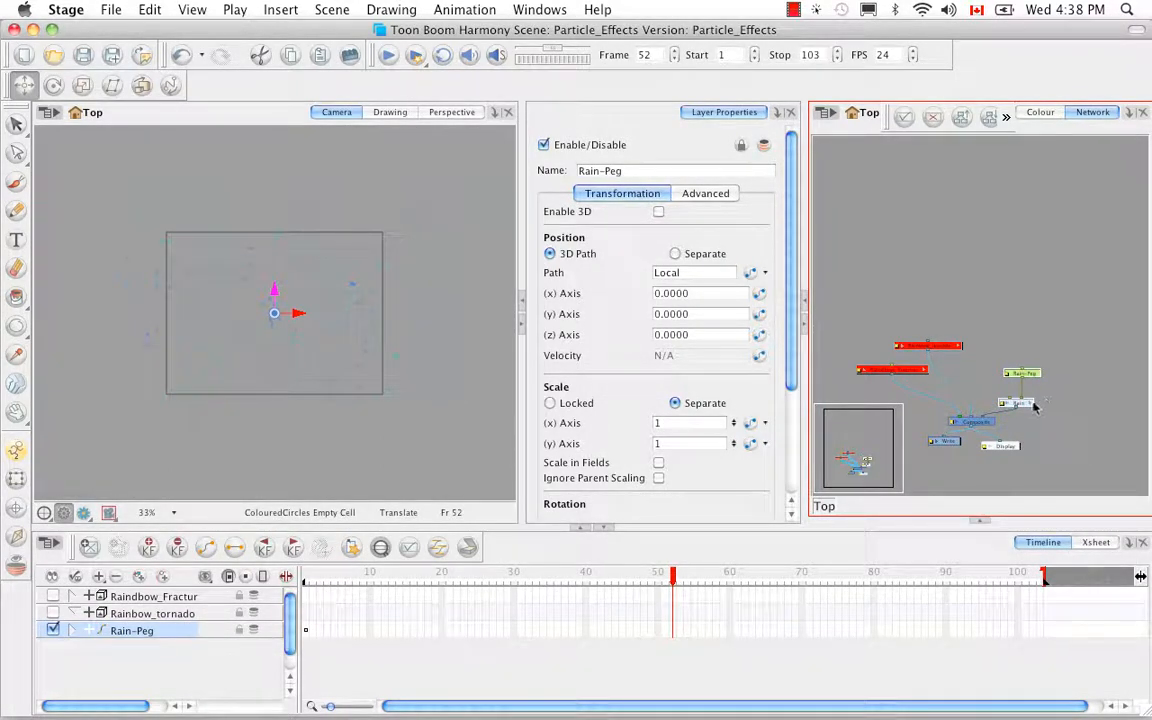
Open the Rain group and examine its whole node network.
drag(1025, 403, 970, 406)
click(1041, 355)
click(1032, 340)
key(space)
key(1)
key(1)
key(1)
key(1)
key(space)
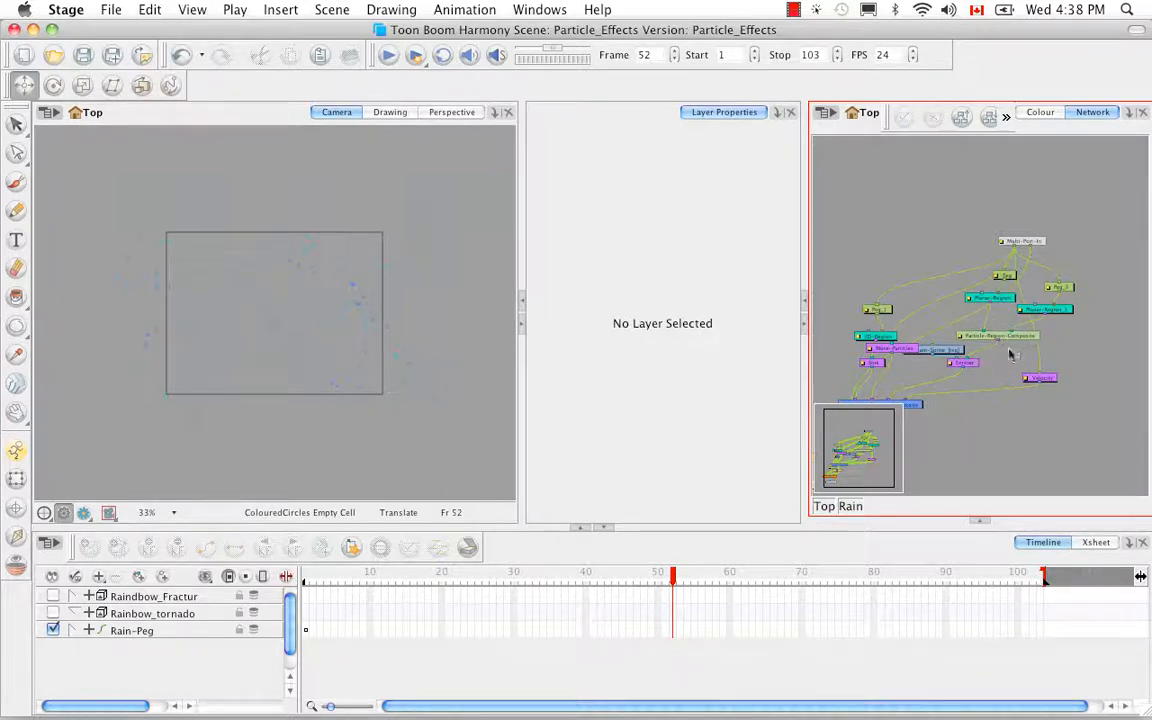
key(space)
drag(1003, 365, 1016, 329)
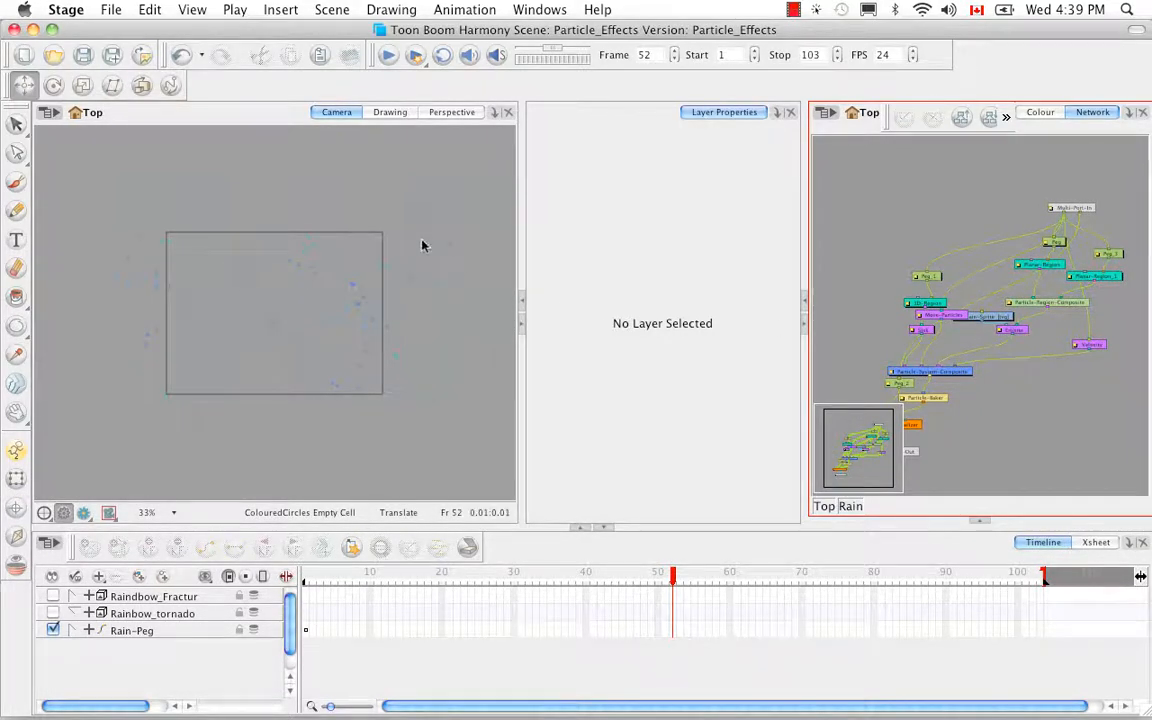
Add a Top view alongside the Layer Properties view.
click(367, 175)
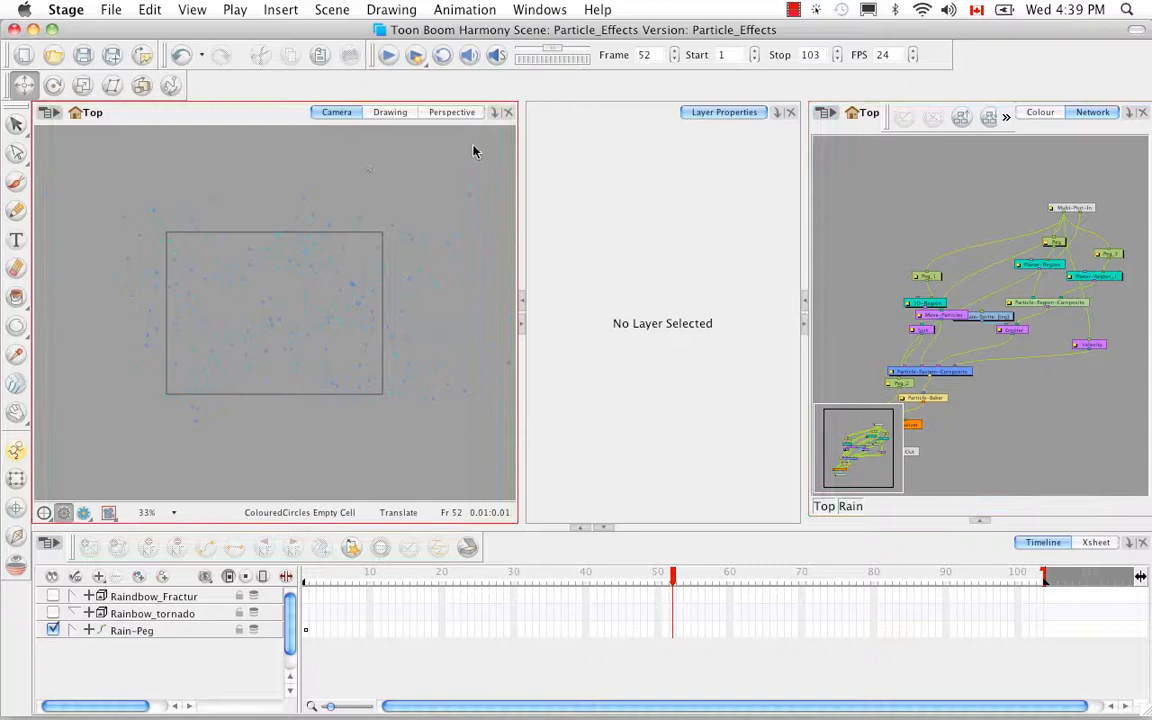
click(777, 113)
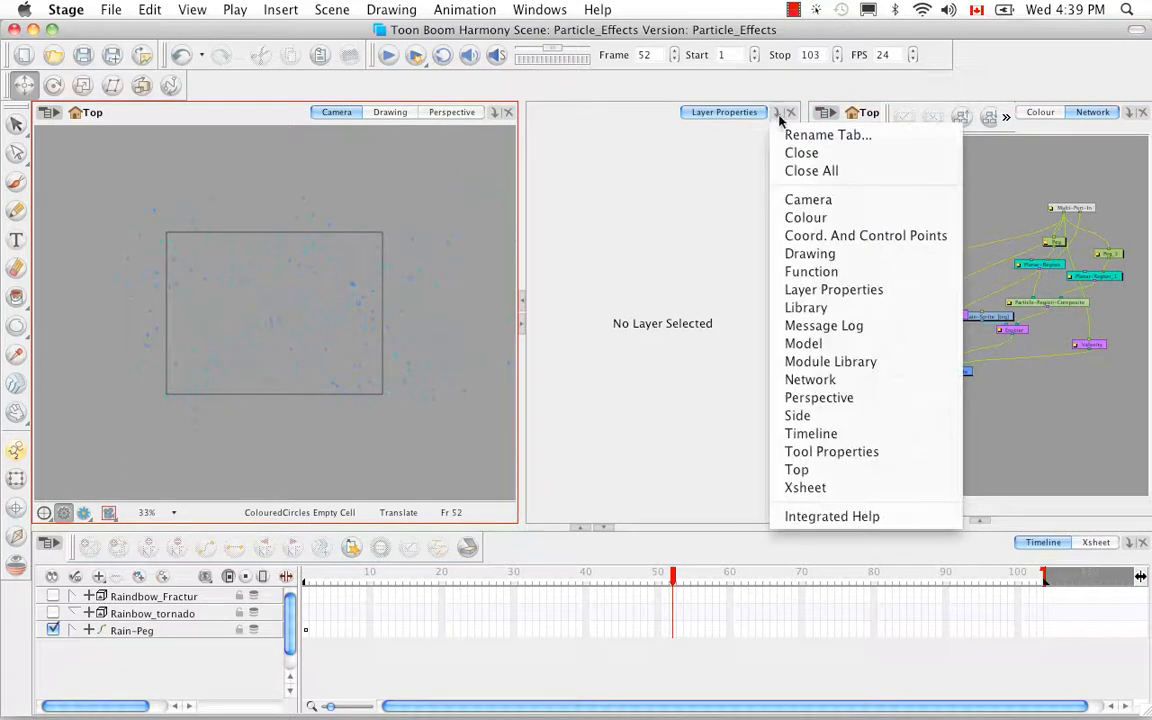
click(798, 470)
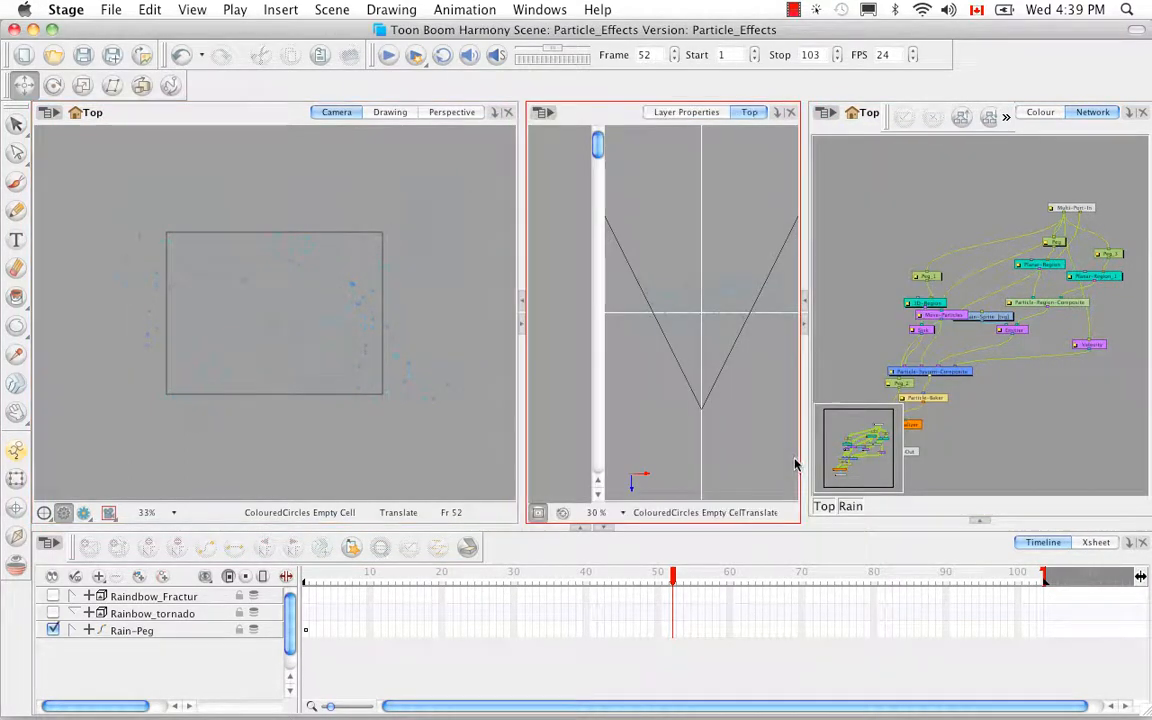
Select the Planar-Region_1 node and show its control in the Camera and Top views.
click(1108, 257)
click(1106, 277)
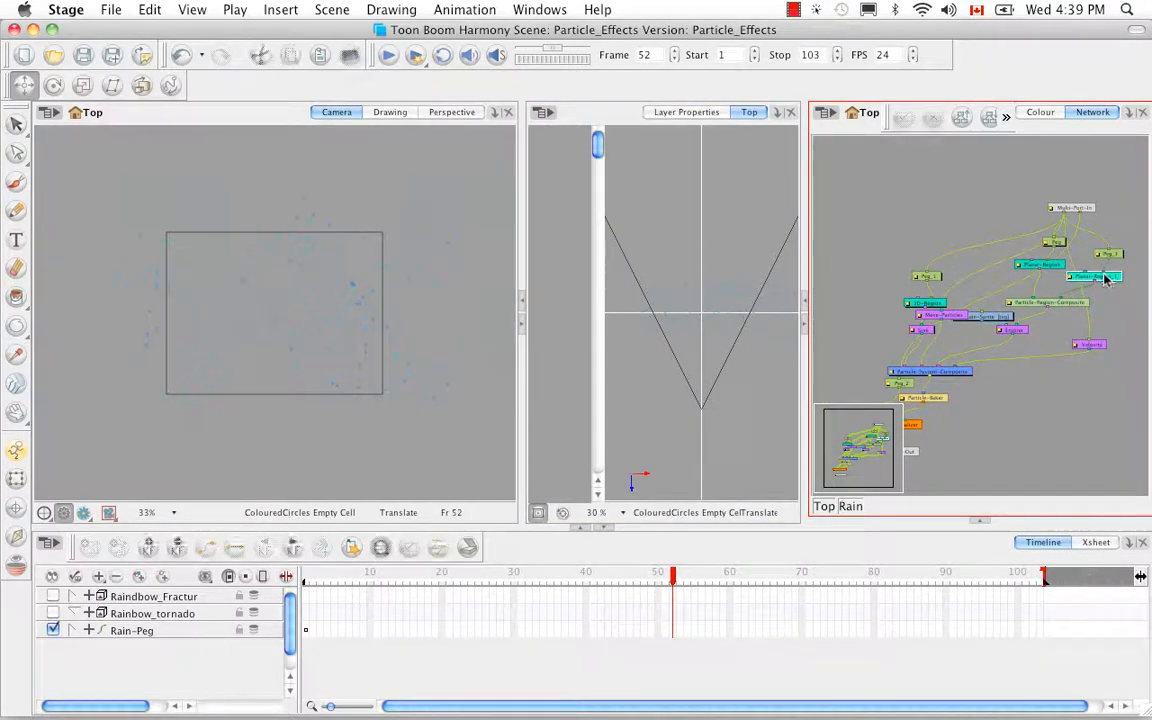
click(192, 9)
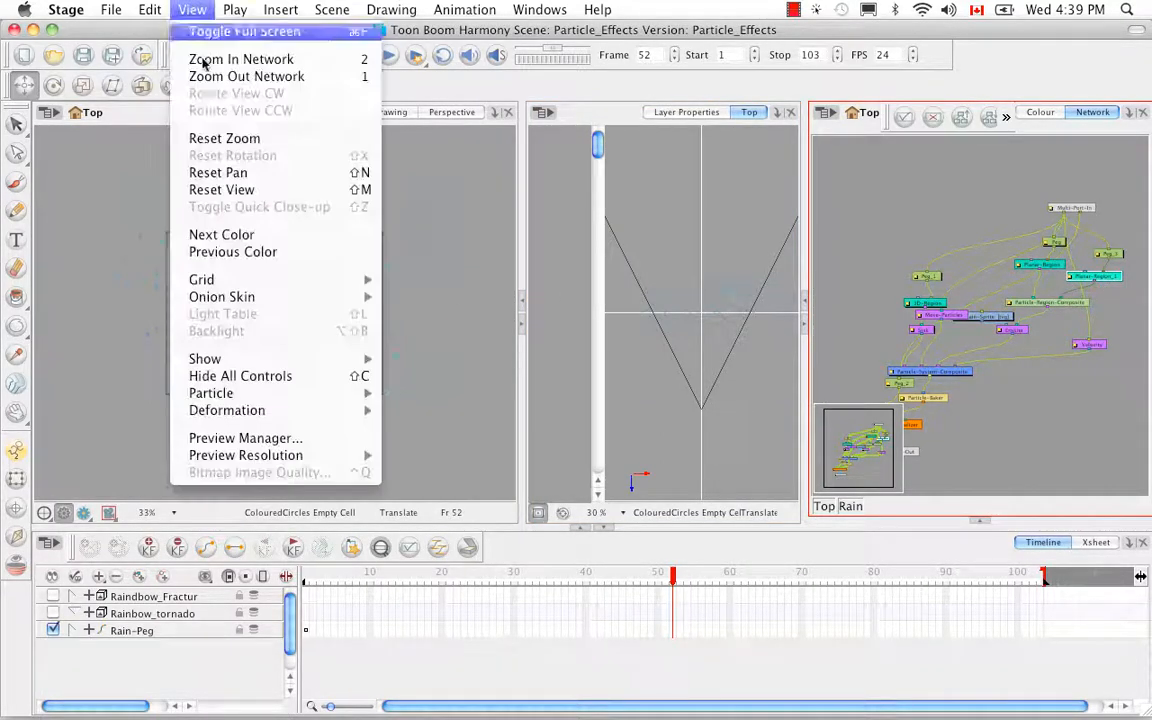
mouse_move(249, 365)
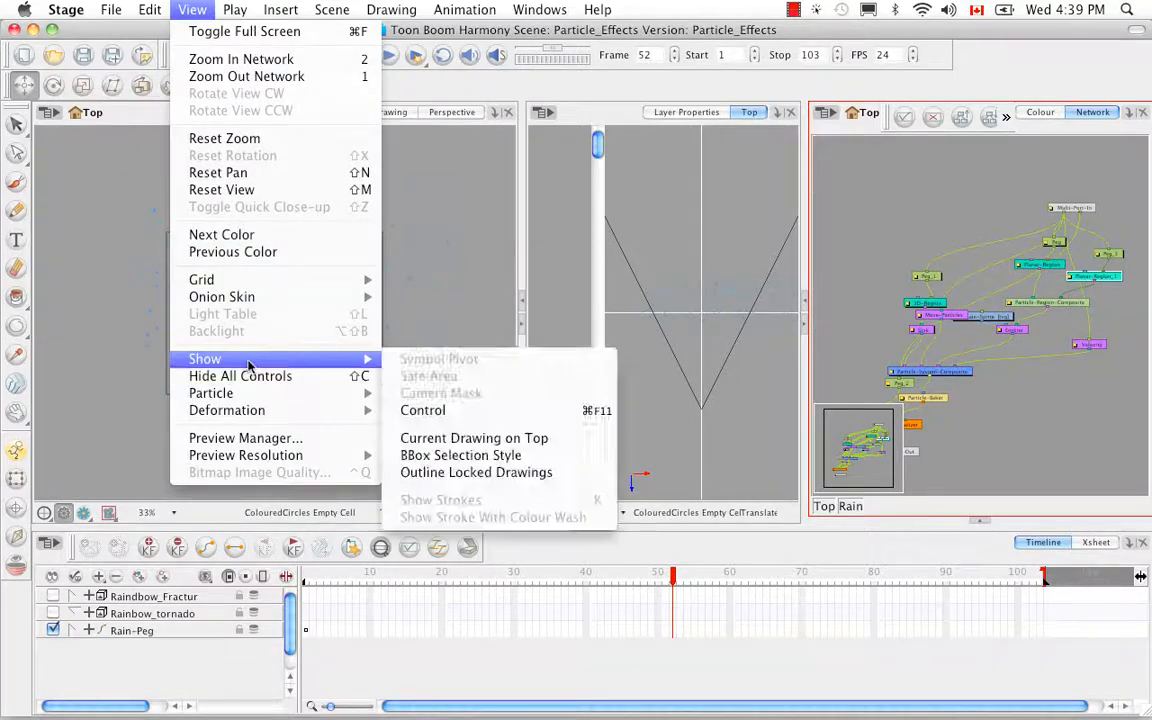
click(420, 410)
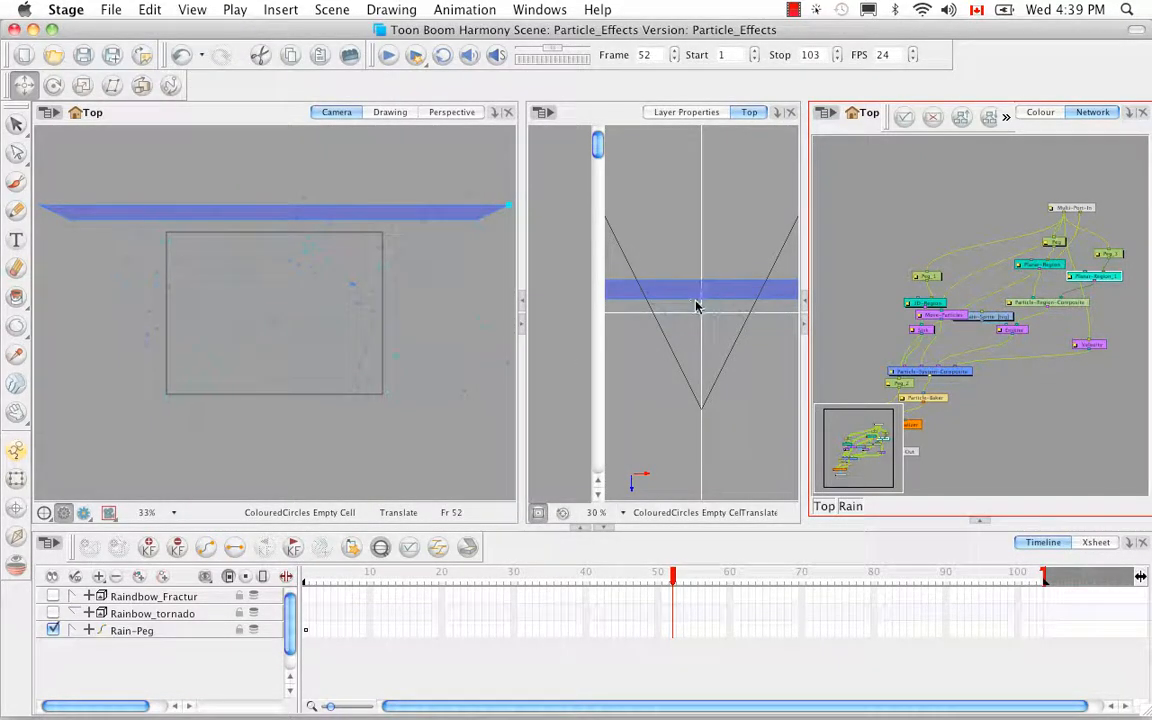
Delete Peg_3, Planar-Region_1 and the Particle-Region-Composite from the Rain network.
click(1109, 254)
right_click(1117, 259)
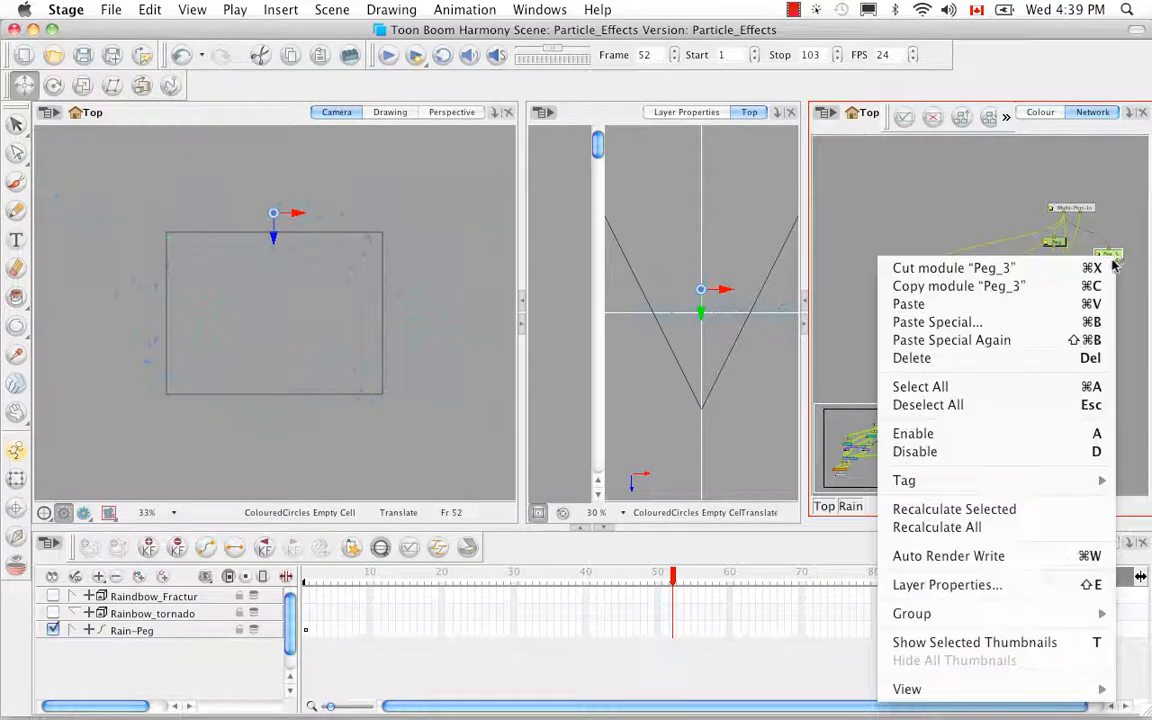
click(1071, 360)
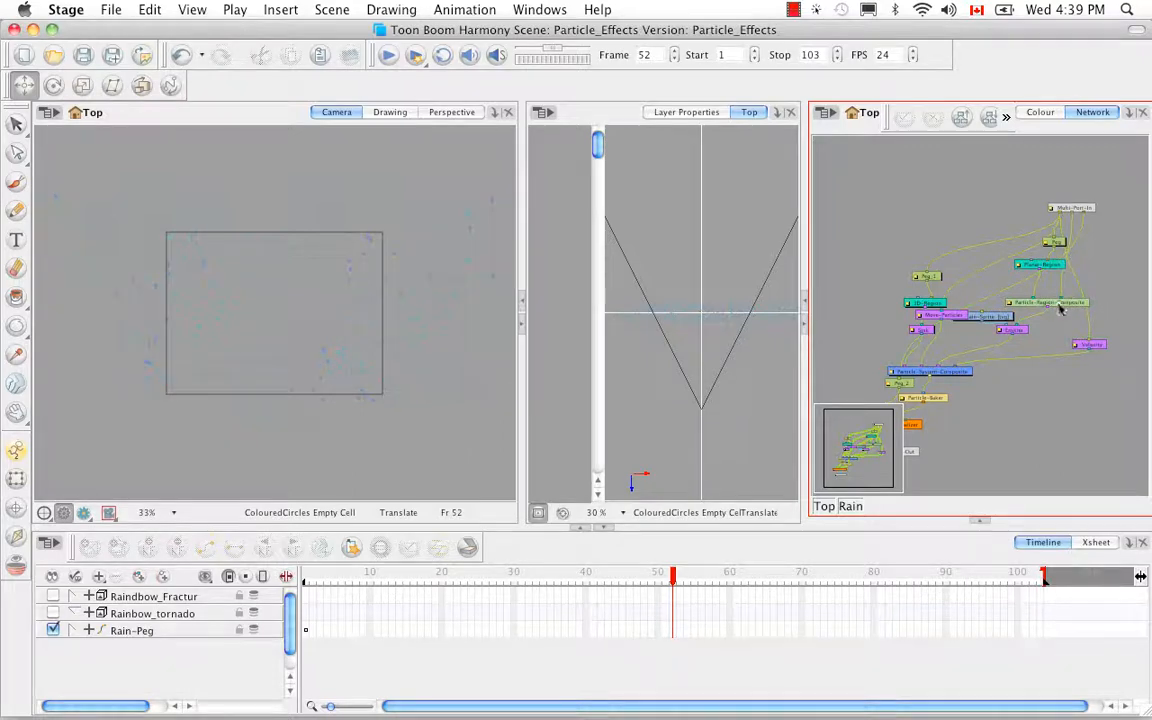
click(1062, 309)
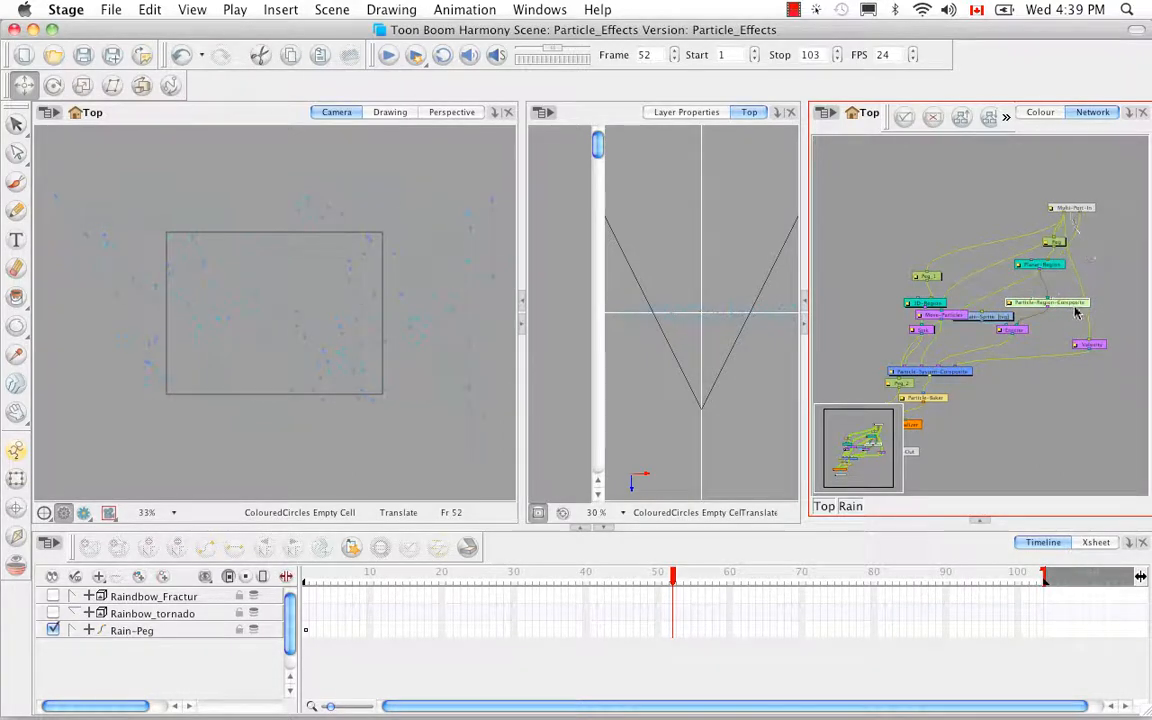
right_click(1066, 307)
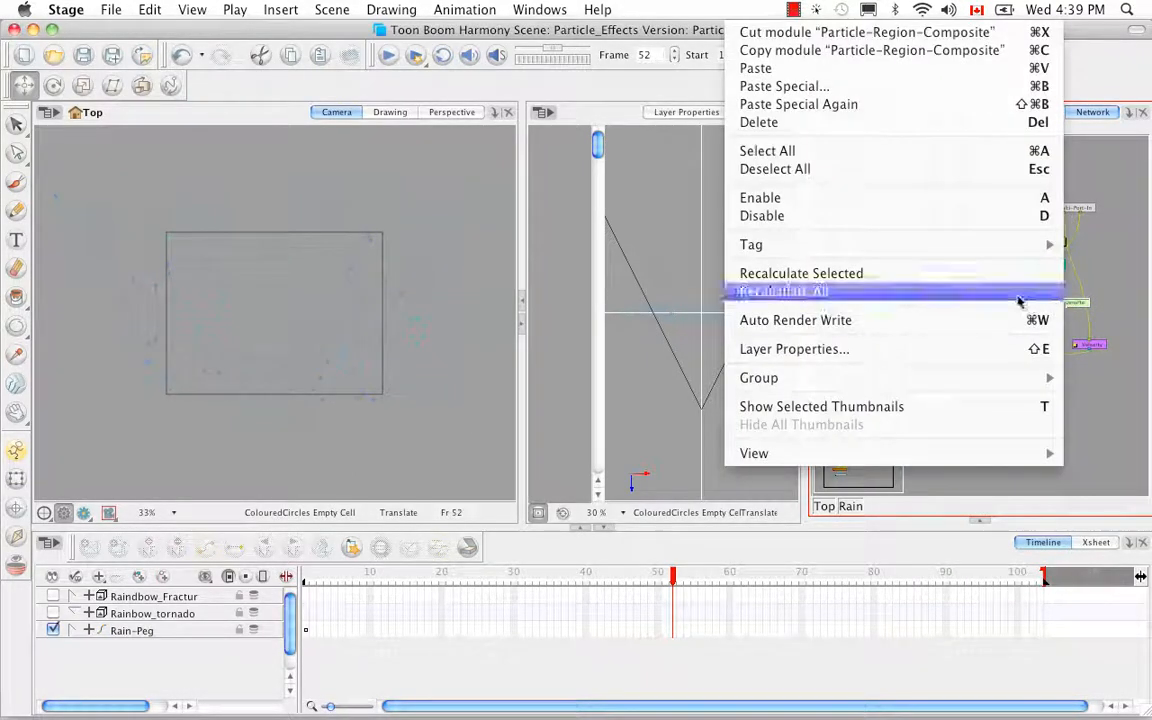
click(947, 122)
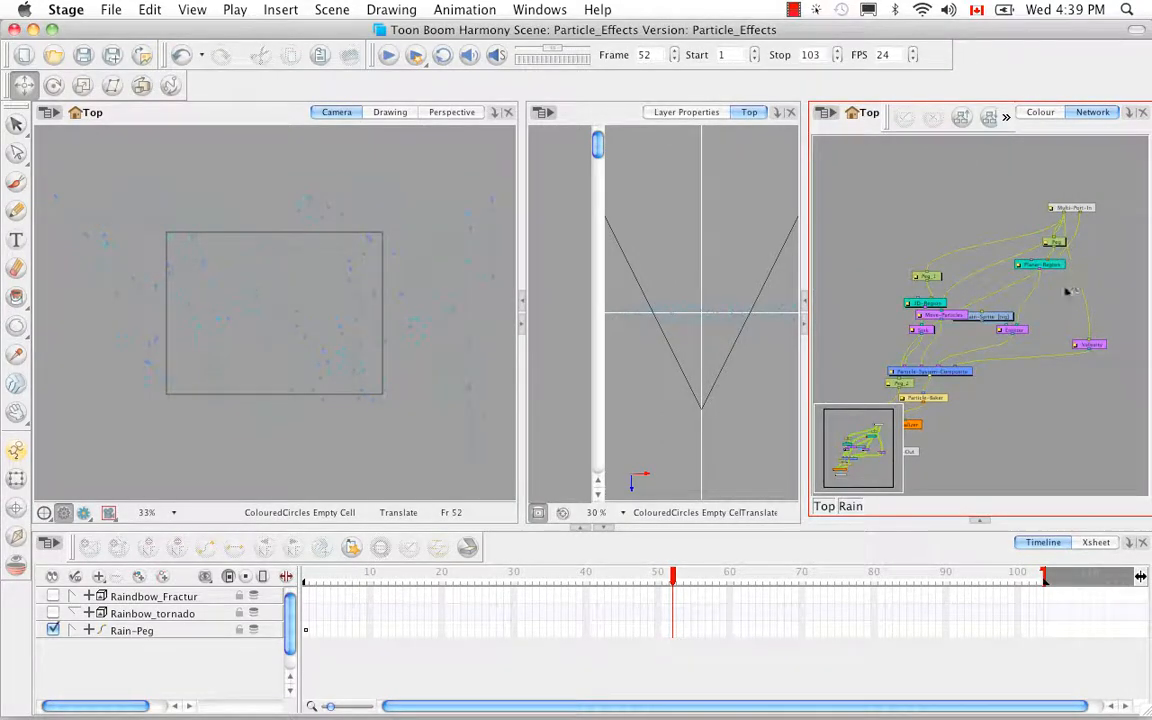
Select every node in the Rain network and order them automatically.
key(space)
drag(1043, 350, 1044, 321)
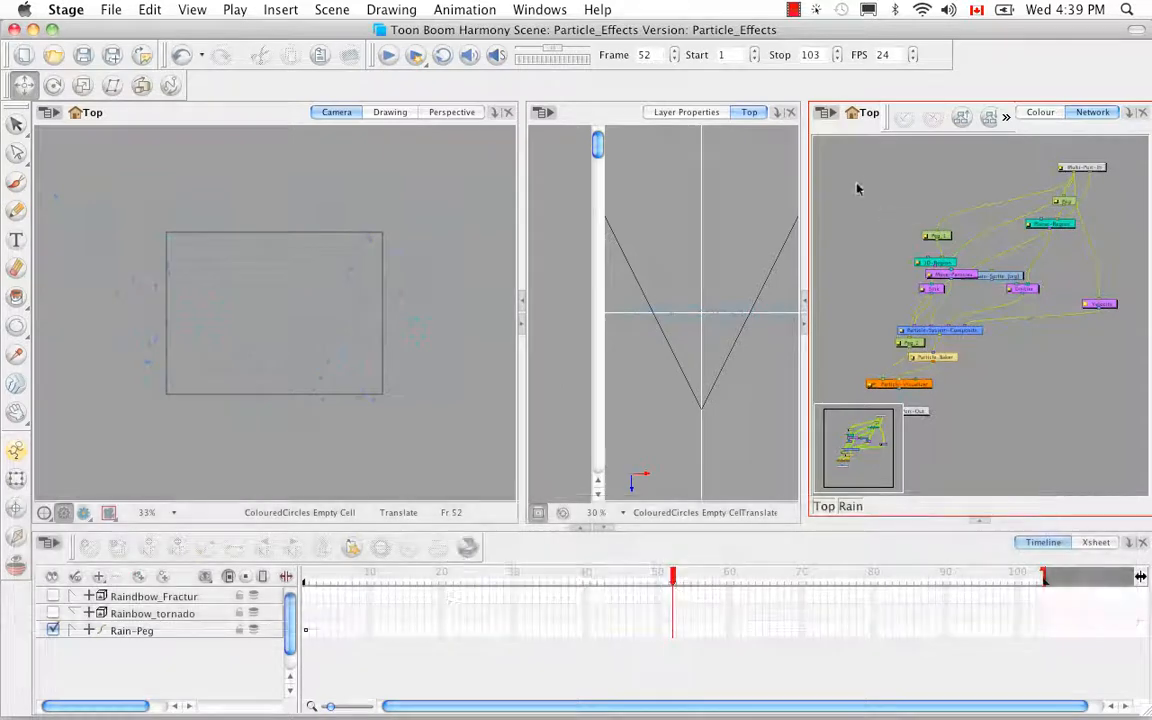
key(super+a)
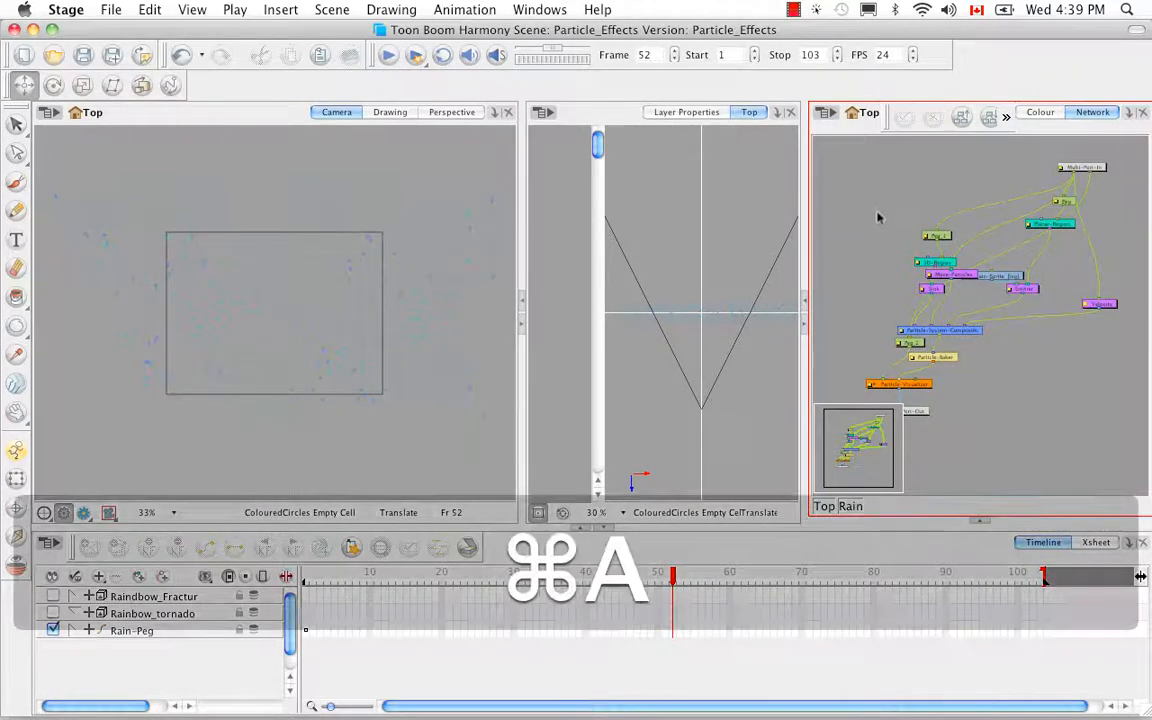
click(989, 123)
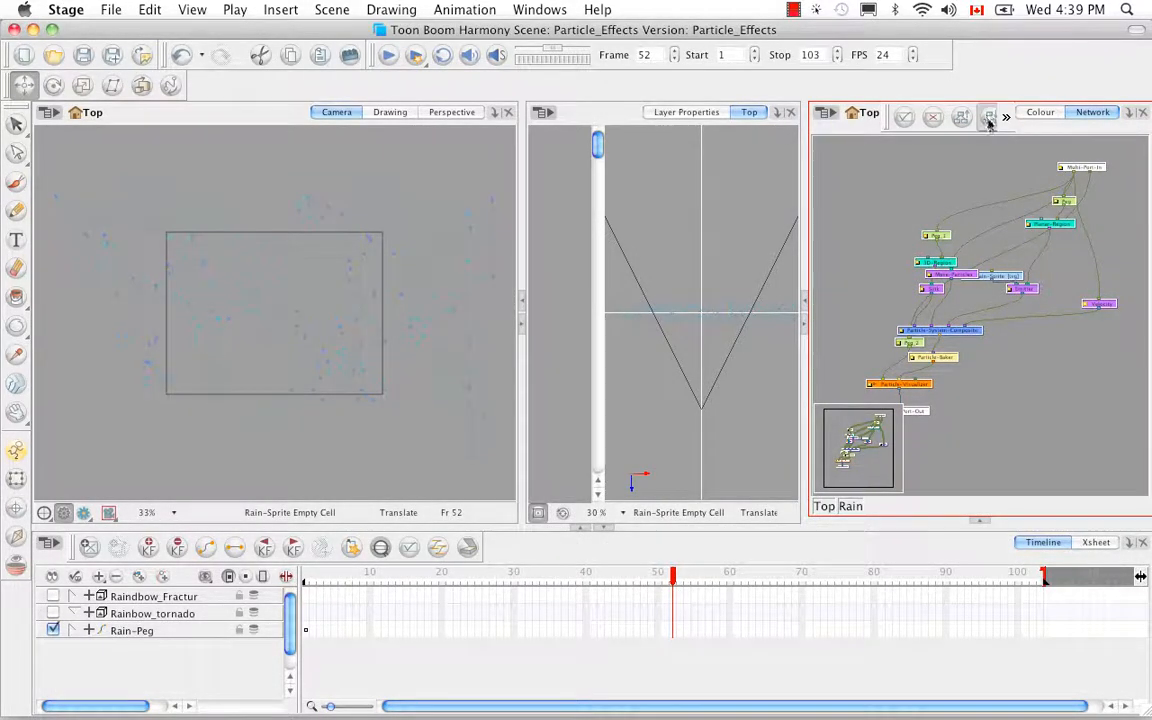
click(522, 396)
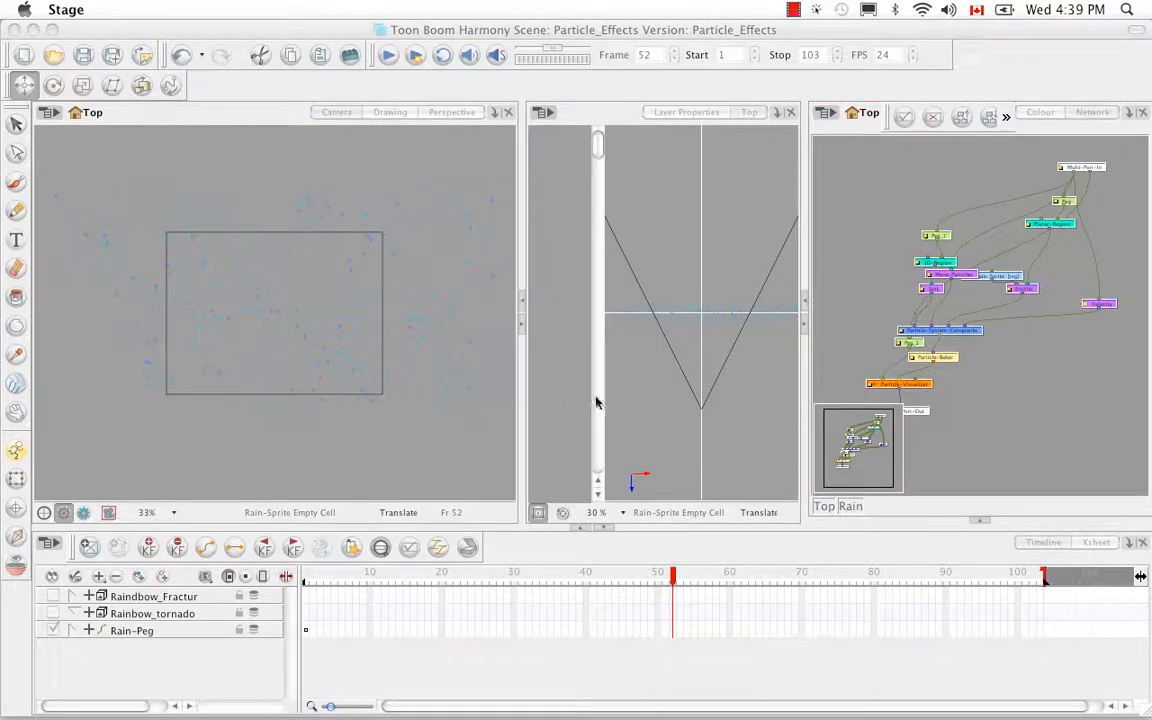
key(space)
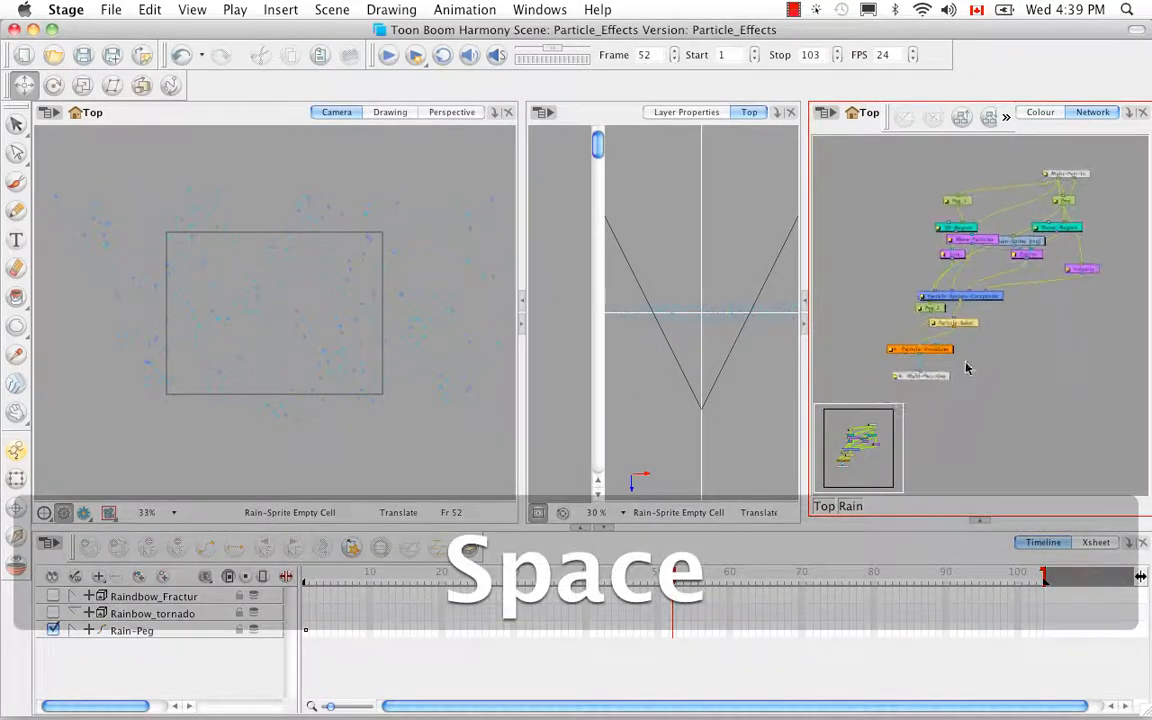
Lower the output nodes and Particle-System-Composite, and spread the sink and emitter branches to opposite sides of the network.
drag(851, 394, 1032, 384)
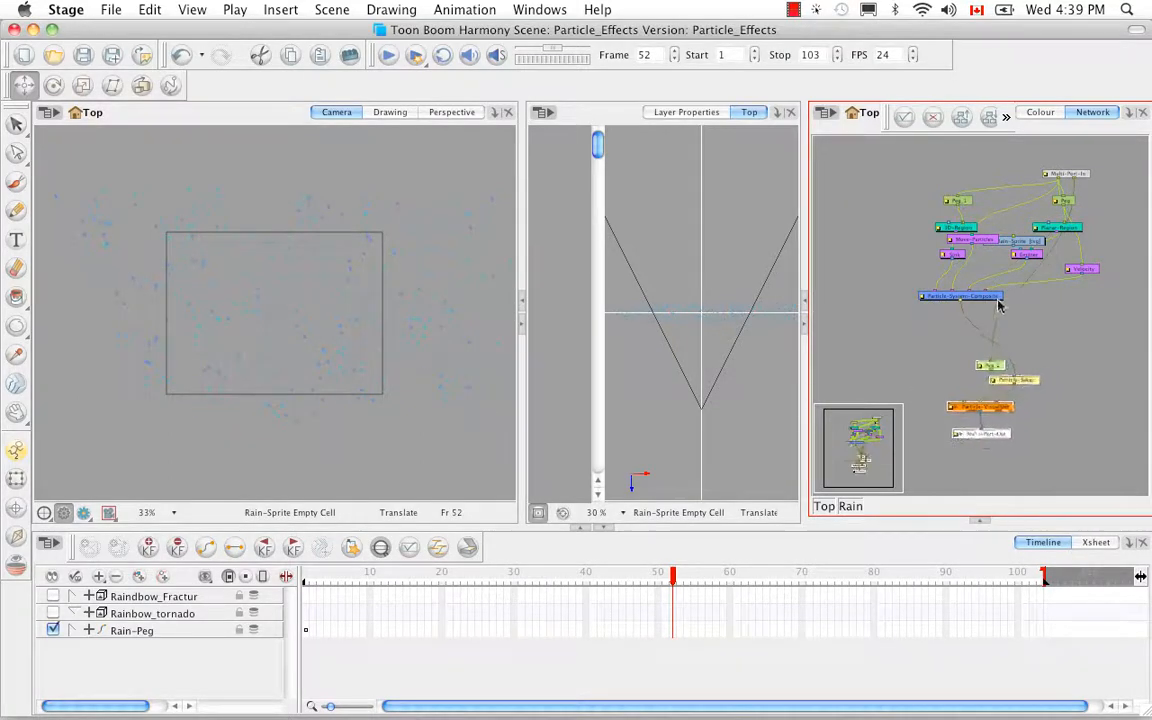
drag(1000, 300, 1042, 343)
drag(889, 190, 930, 277)
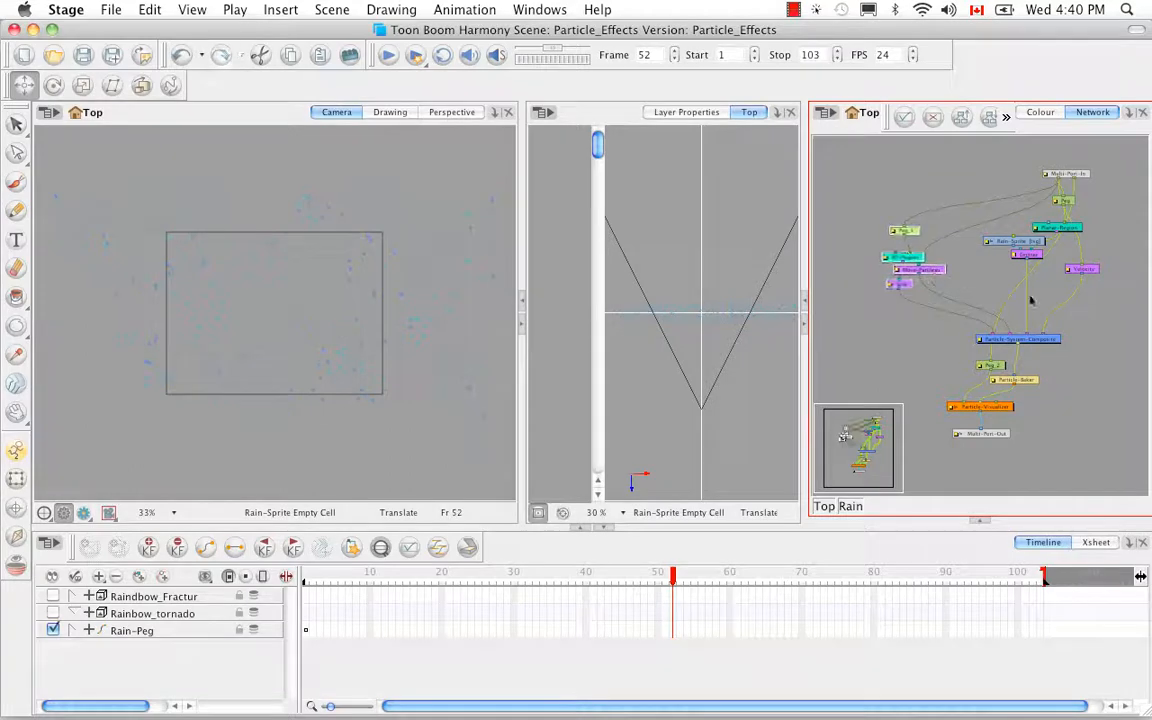
drag(1117, 318, 998, 218)
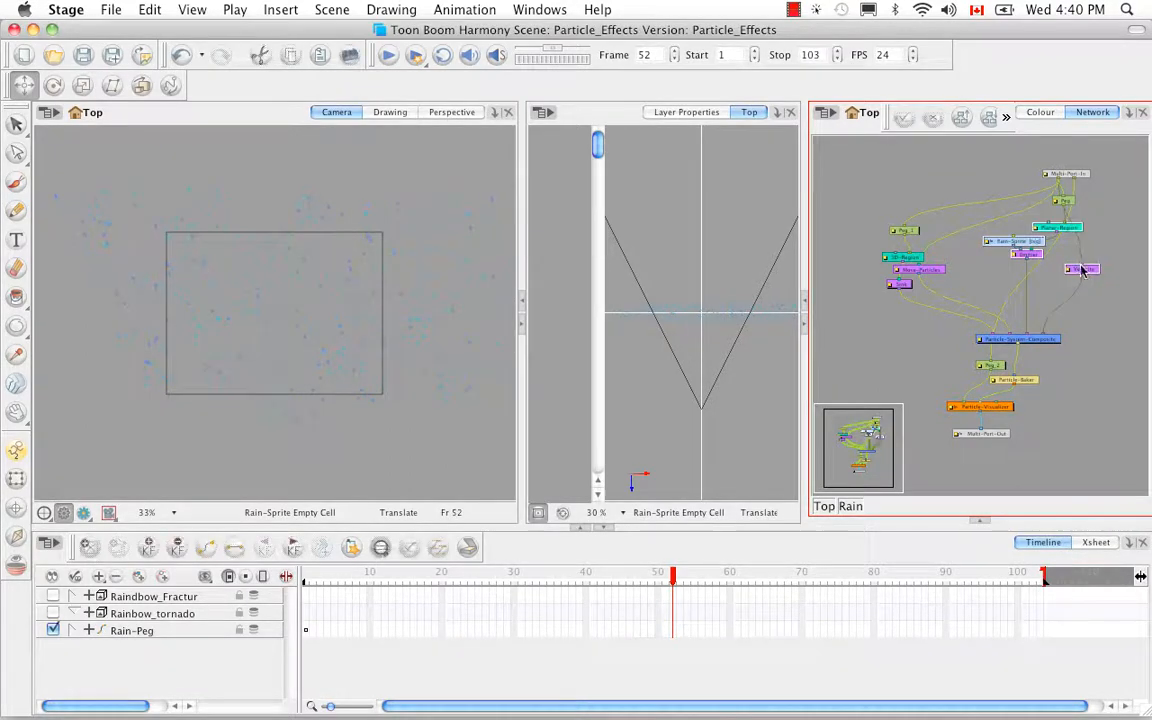
drag(1089, 274, 1131, 312)
click(1123, 234)
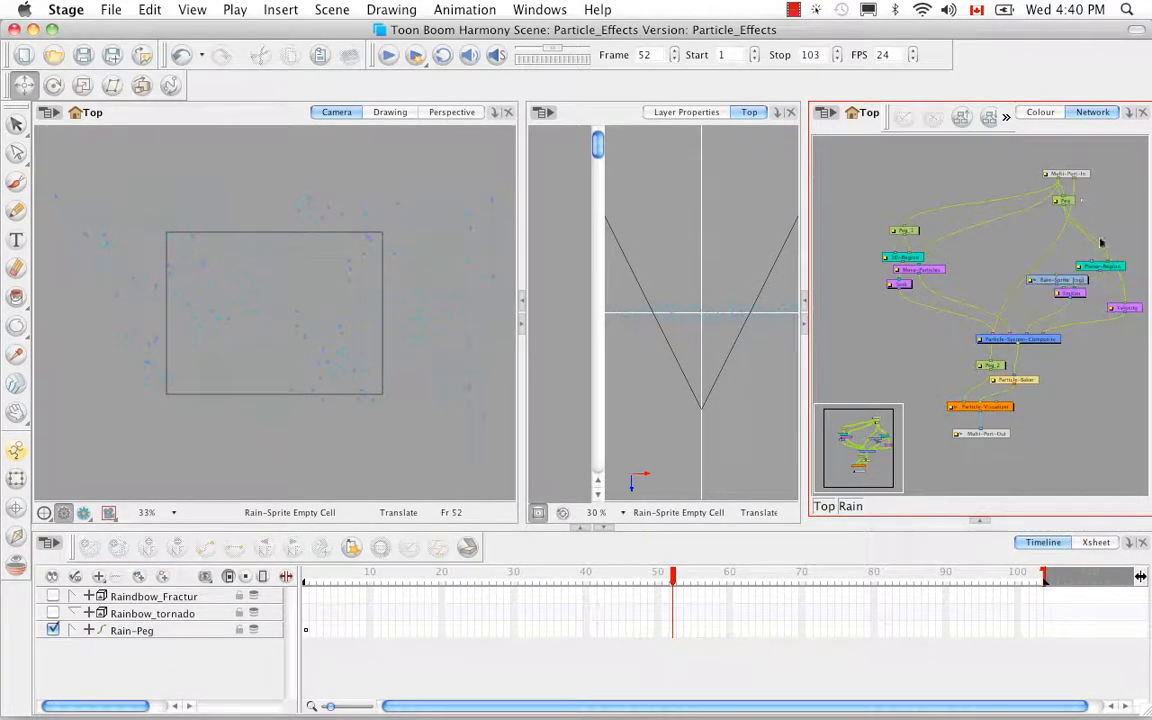
Reposition the Planar-Region, Rain-Sprite, Velocity, Move-Particles and 3D-Region nodes so they stand clear of each other.
click(1097, 268)
drag(1097, 268, 1045, 246)
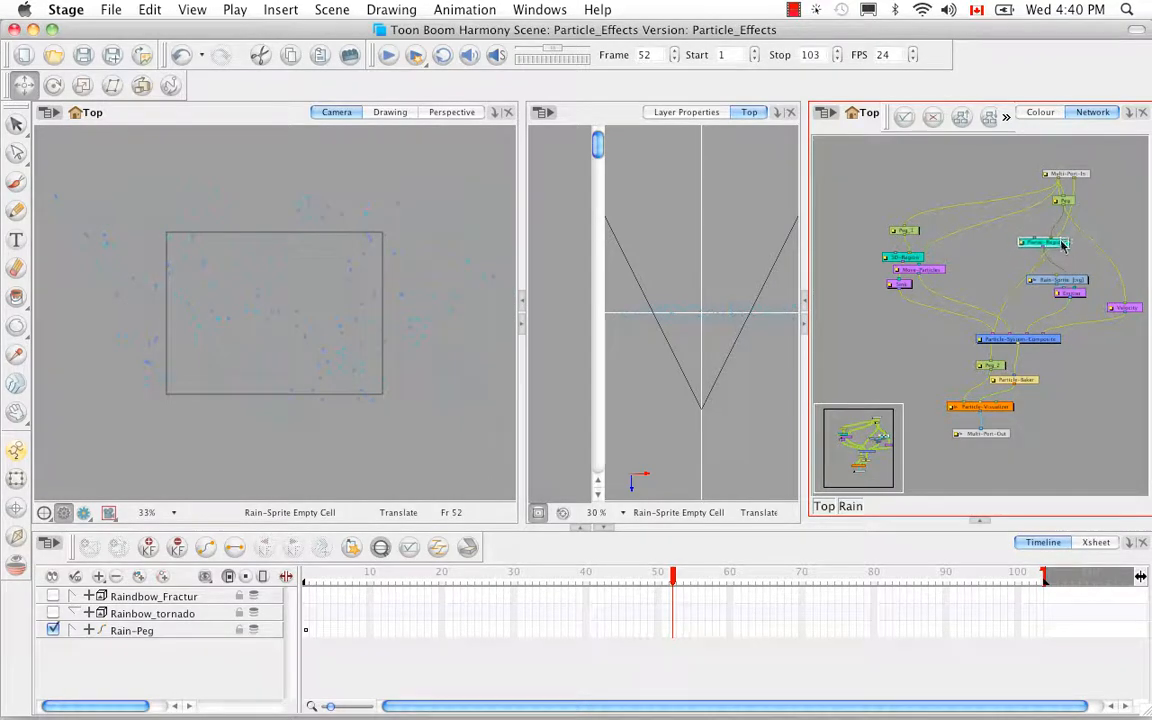
drag(1082, 287, 1036, 270)
drag(1133, 310, 1123, 287)
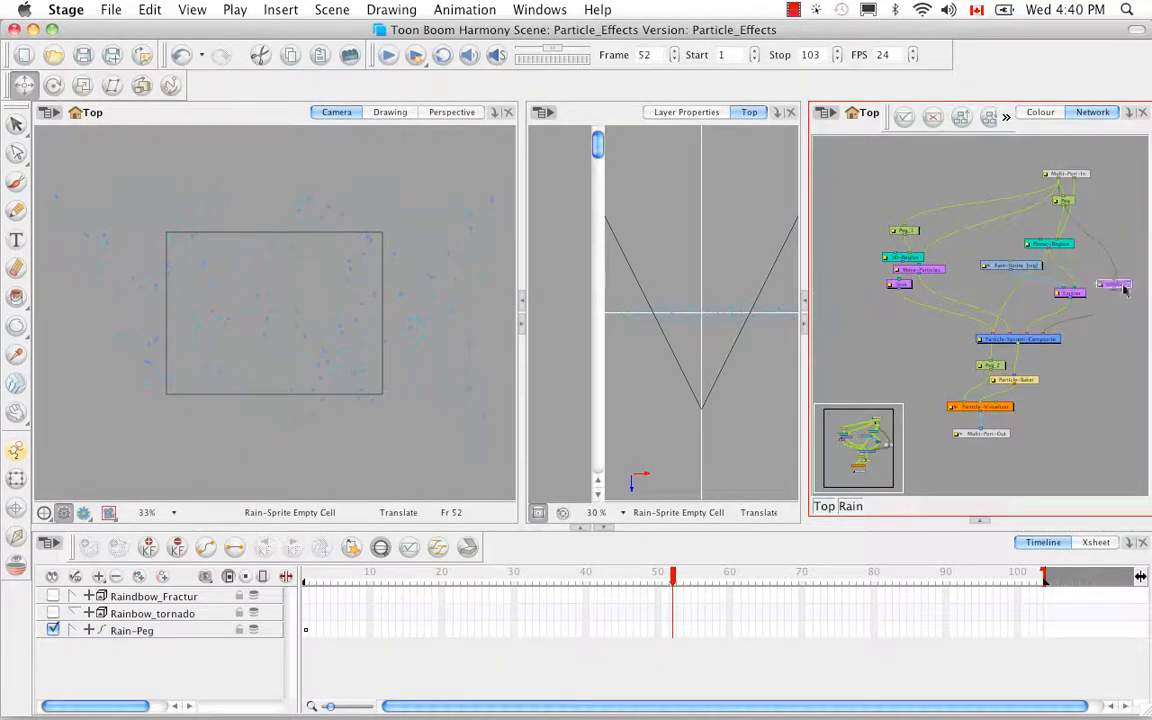
drag(934, 270, 906, 256)
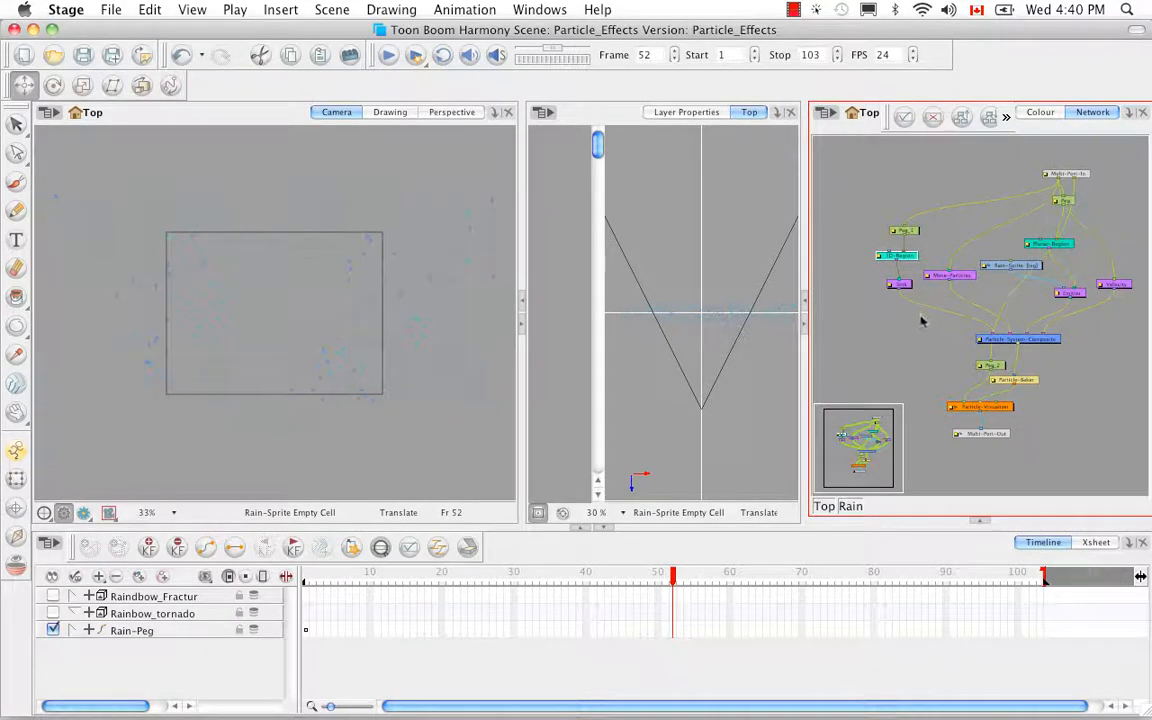
Place Peg_2 and Particle-Baker side by side above the Particle-Visualizer node.
key(space)
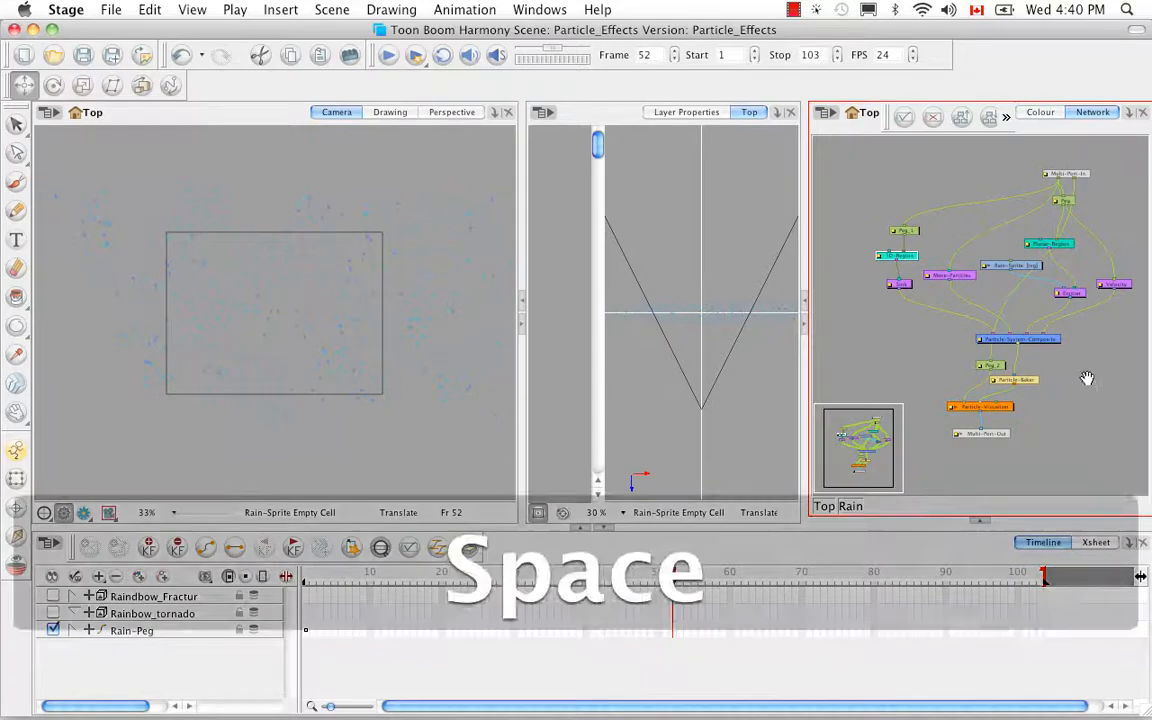
drag(1089, 380, 1041, 347)
drag(949, 337, 889, 337)
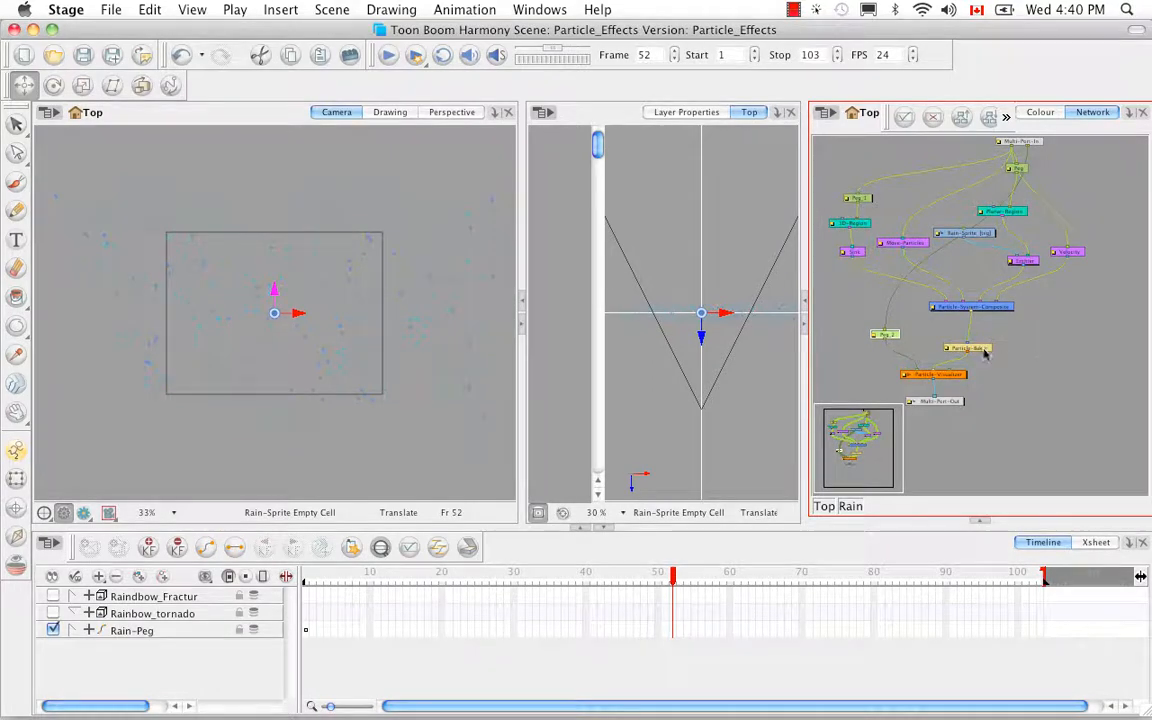
drag(985, 352, 961, 340)
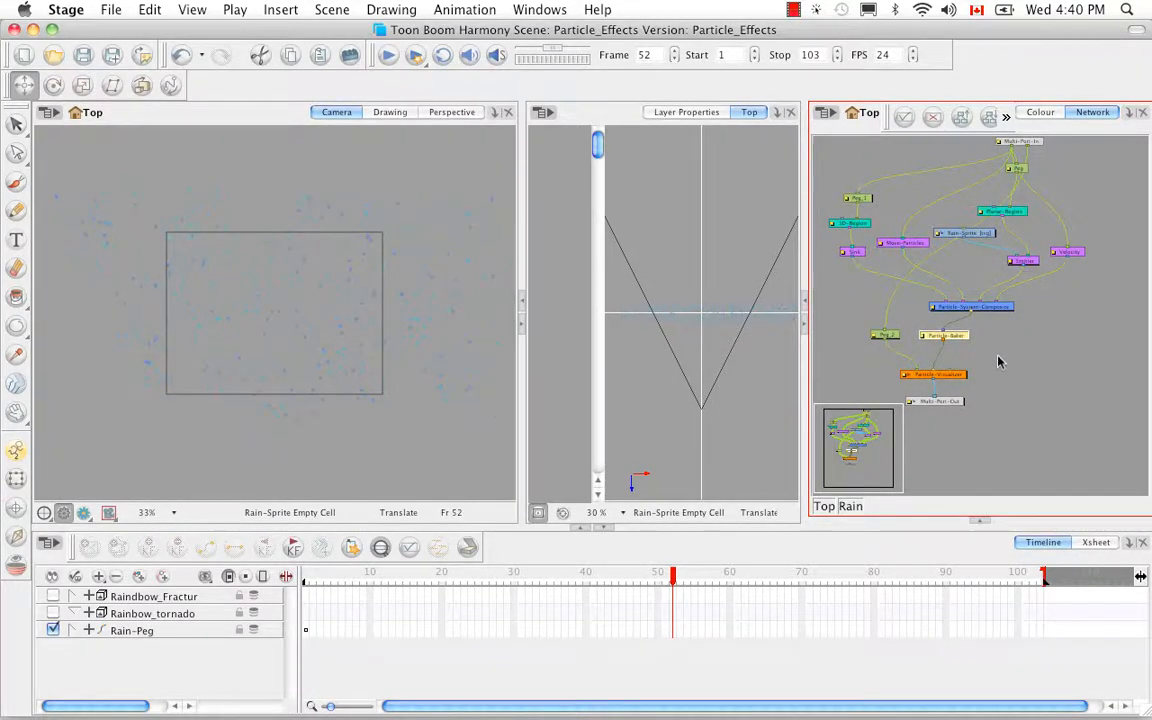
Add a second Baker and a second Visualizer from the Particle module category to the Rain network.
click(980, 521)
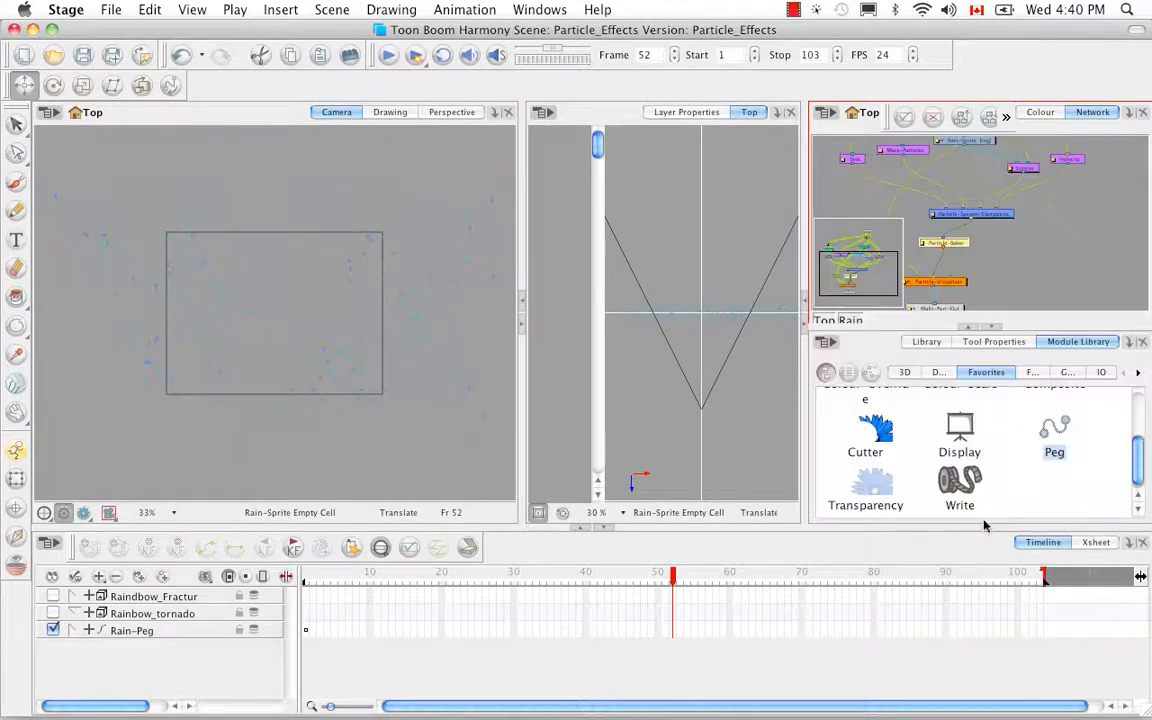
click(1138, 373)
click(1138, 373)
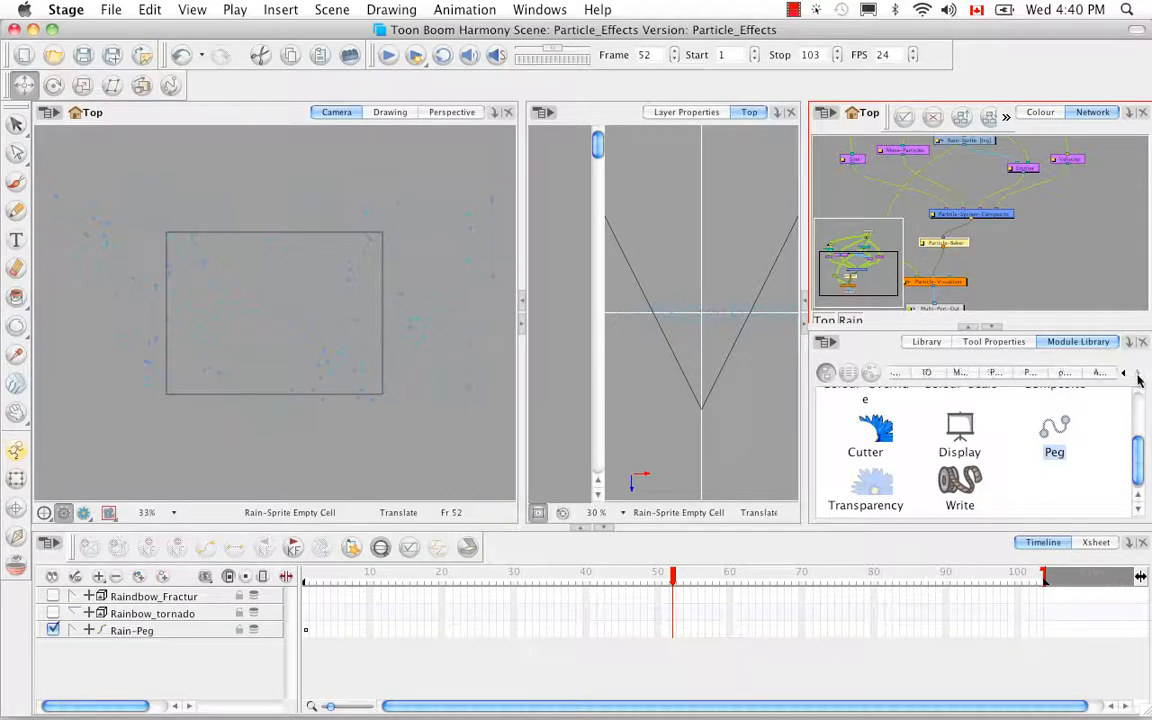
click(1138, 374)
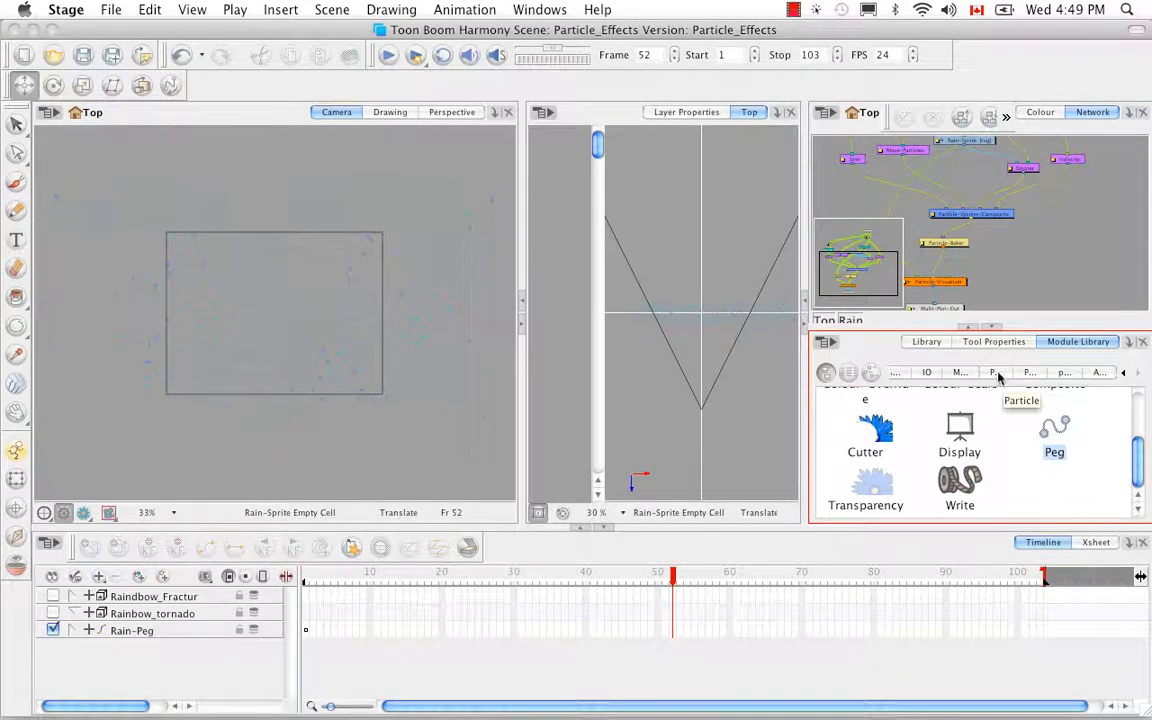
click(998, 374)
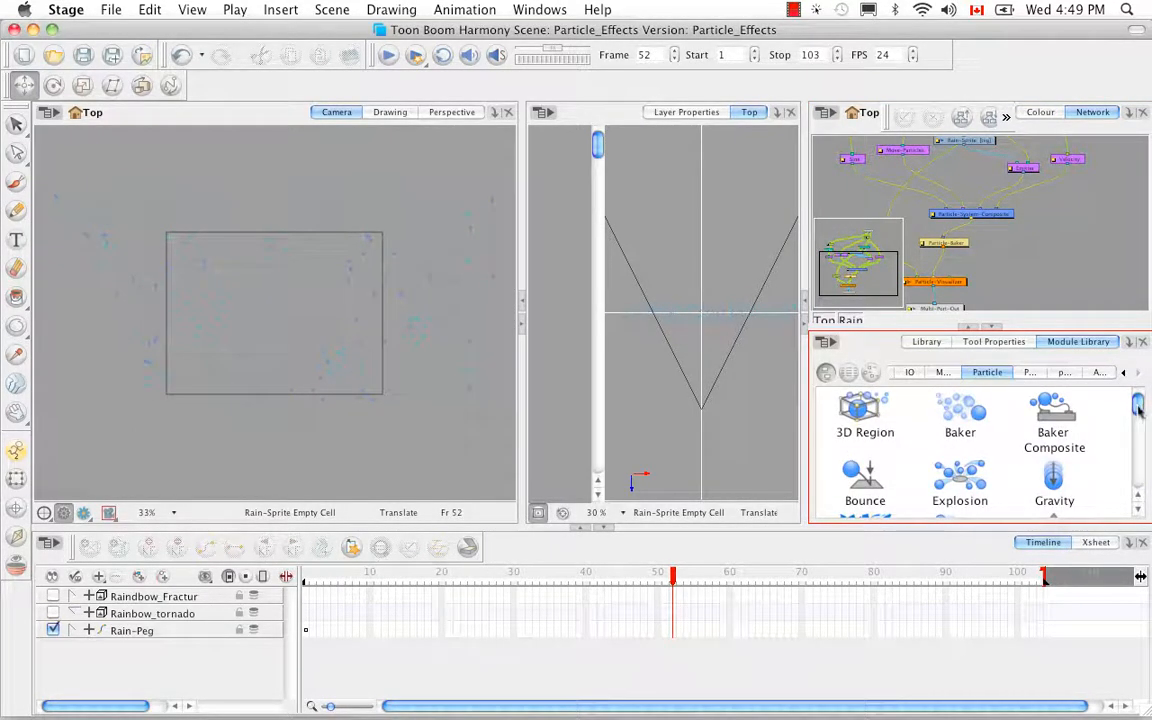
drag(978, 420, 1054, 252)
drag(1137, 412, 1138, 468)
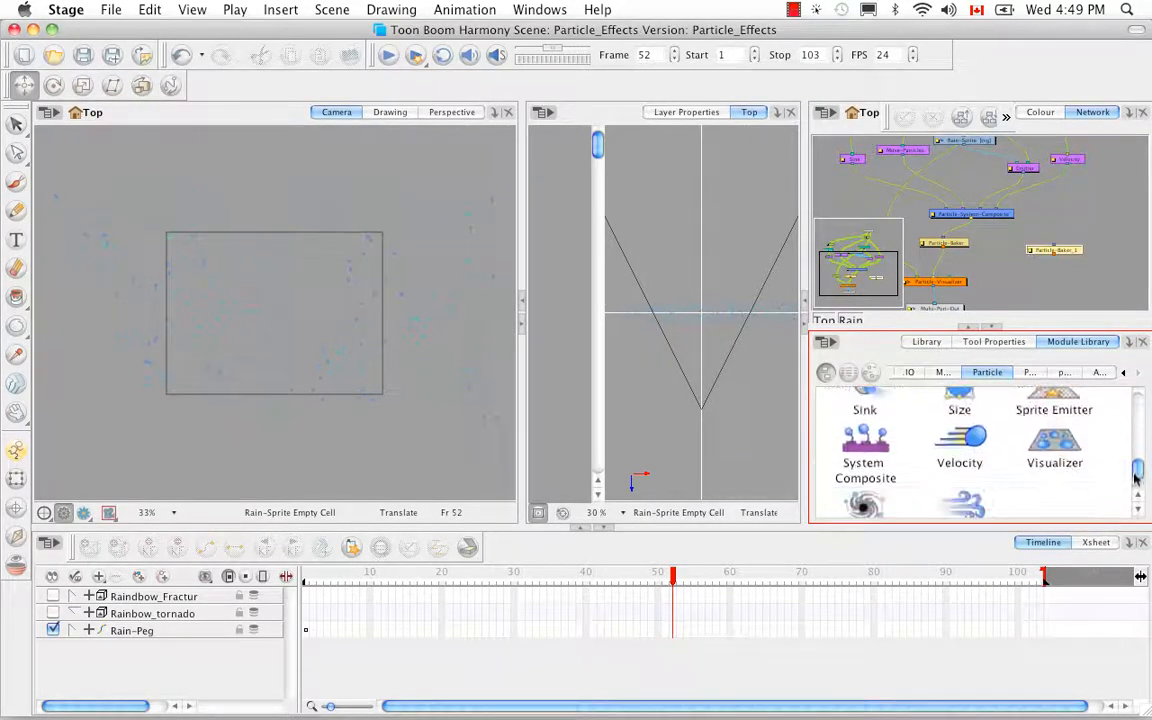
drag(1066, 382, 1079, 287)
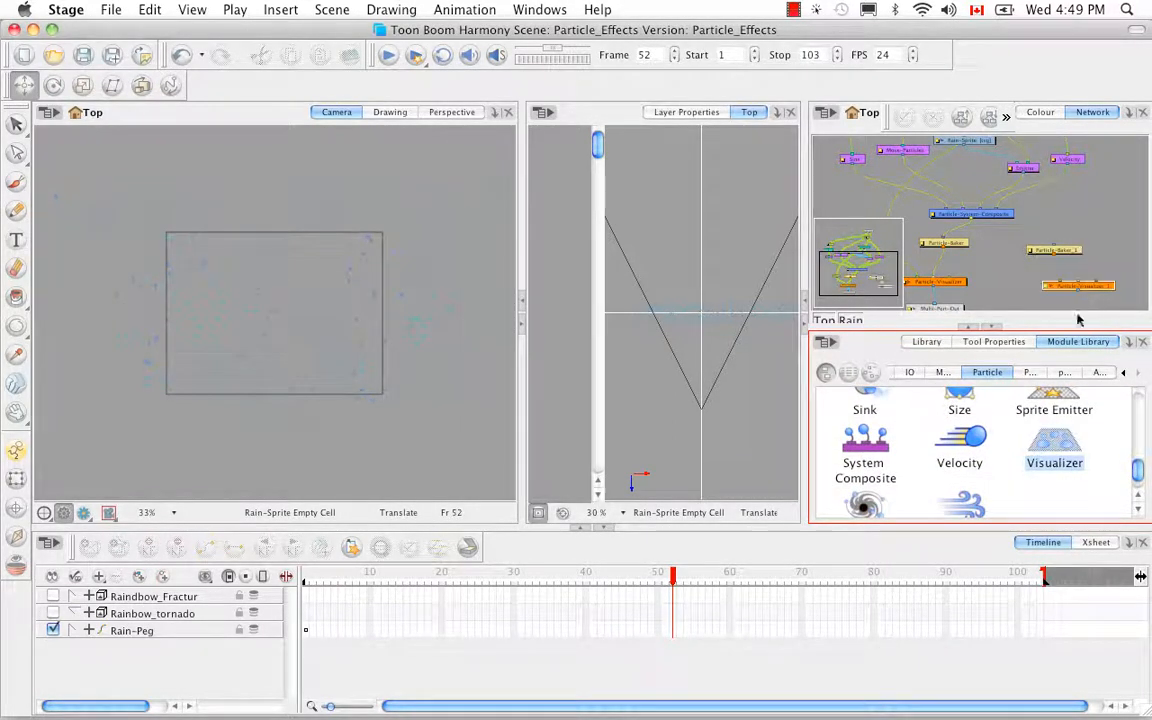
click(995, 328)
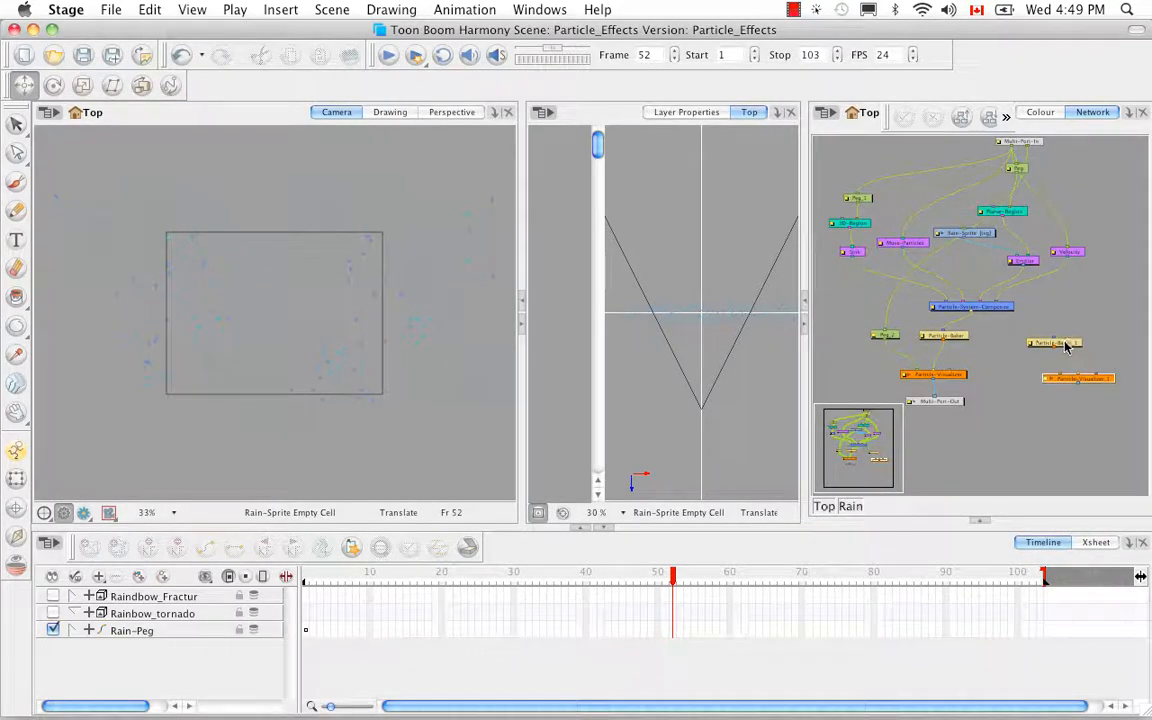
Wire the new Baker below Particle-System-Composite, connect it to the new Visualizer, and link that to Multi-Port-Out.
drag(1066, 345, 1031, 343)
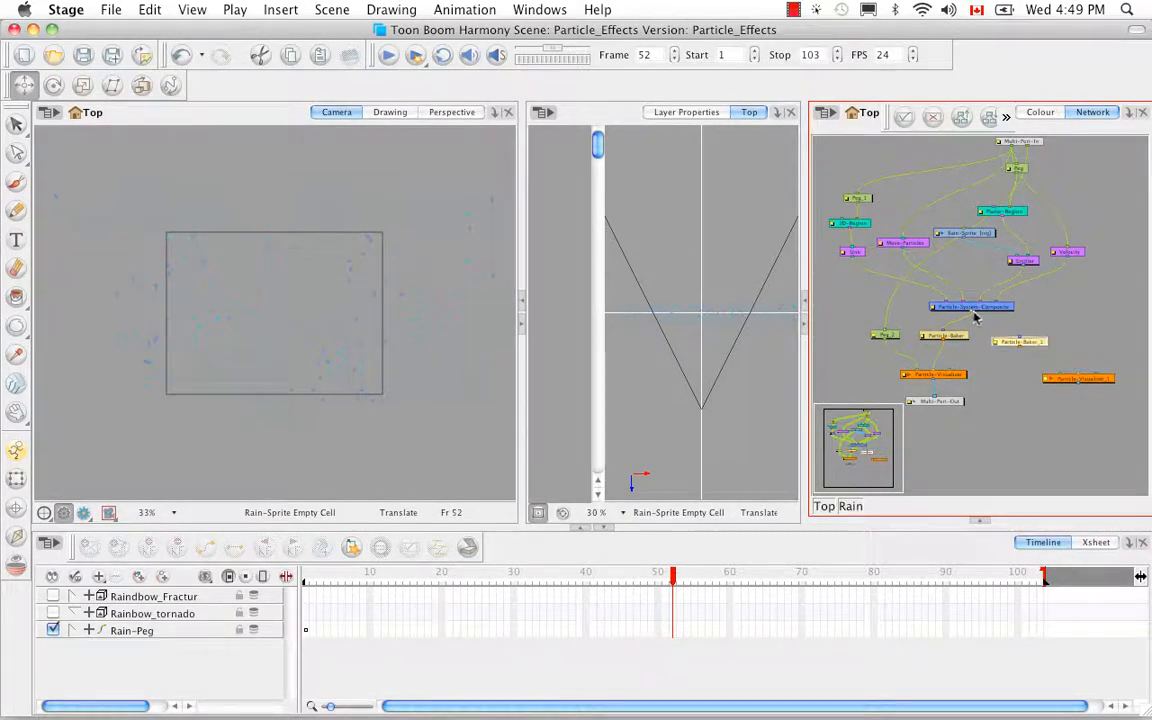
drag(1080, 380, 949, 397)
Connect the Rain group's new output to the Composite at the top level, and reopen the Rain group.
click(836, 506)
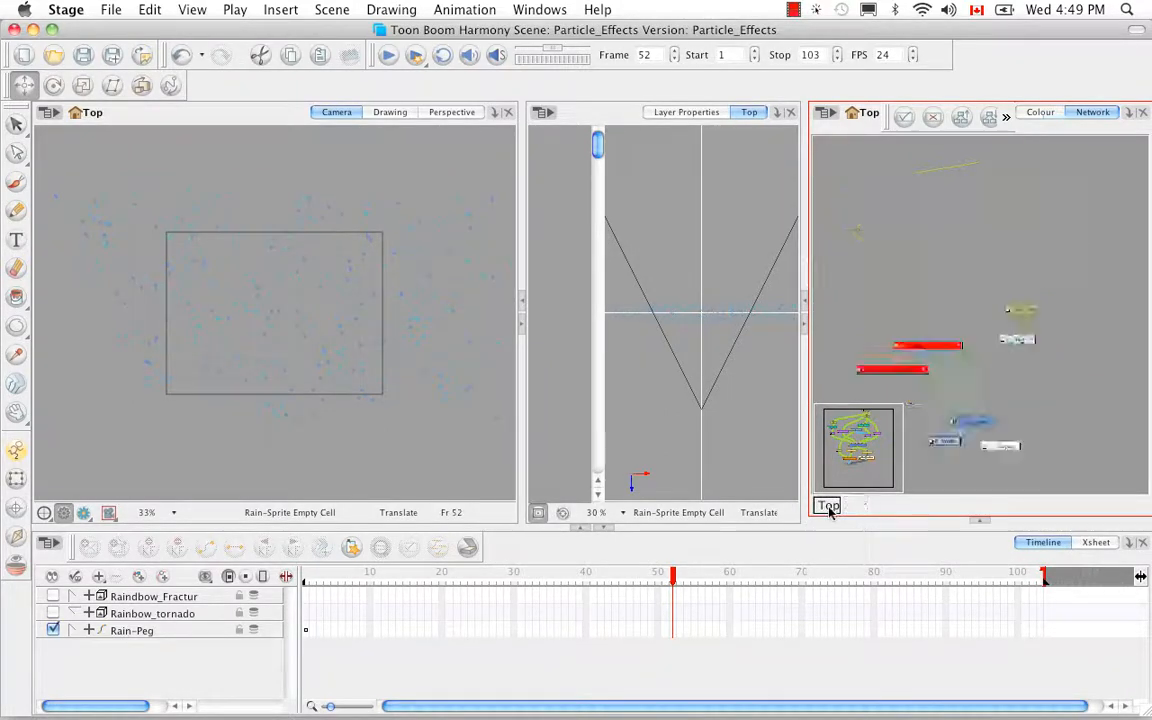
drag(1021, 347, 993, 421)
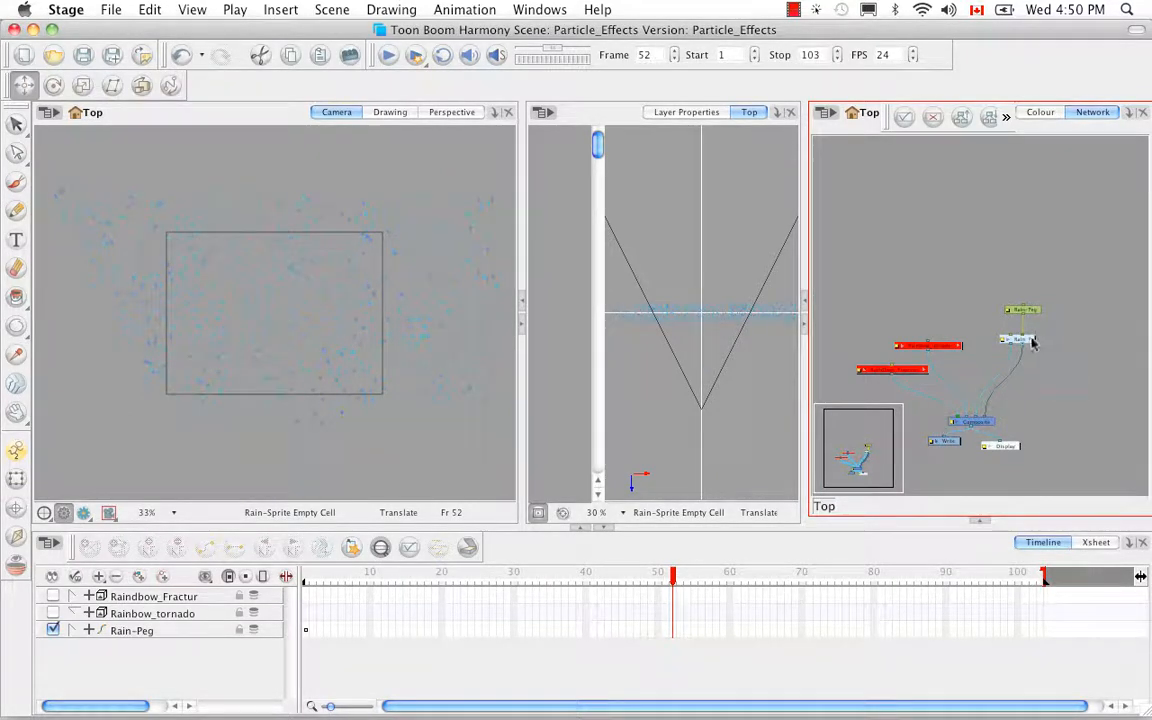
click(1033, 342)
click(1038, 345)
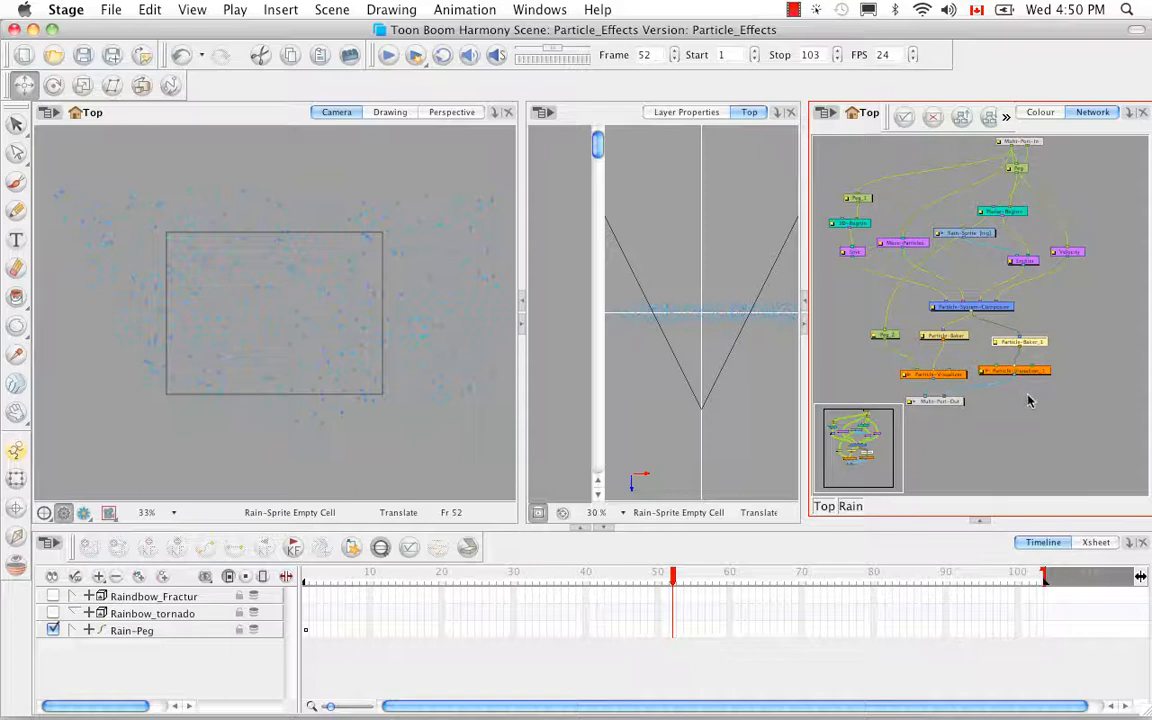
Align the new Baker and Visualizer with the original pair and set Particle-Baker_1's seed to 1.
drag(1028, 374, 1030, 378)
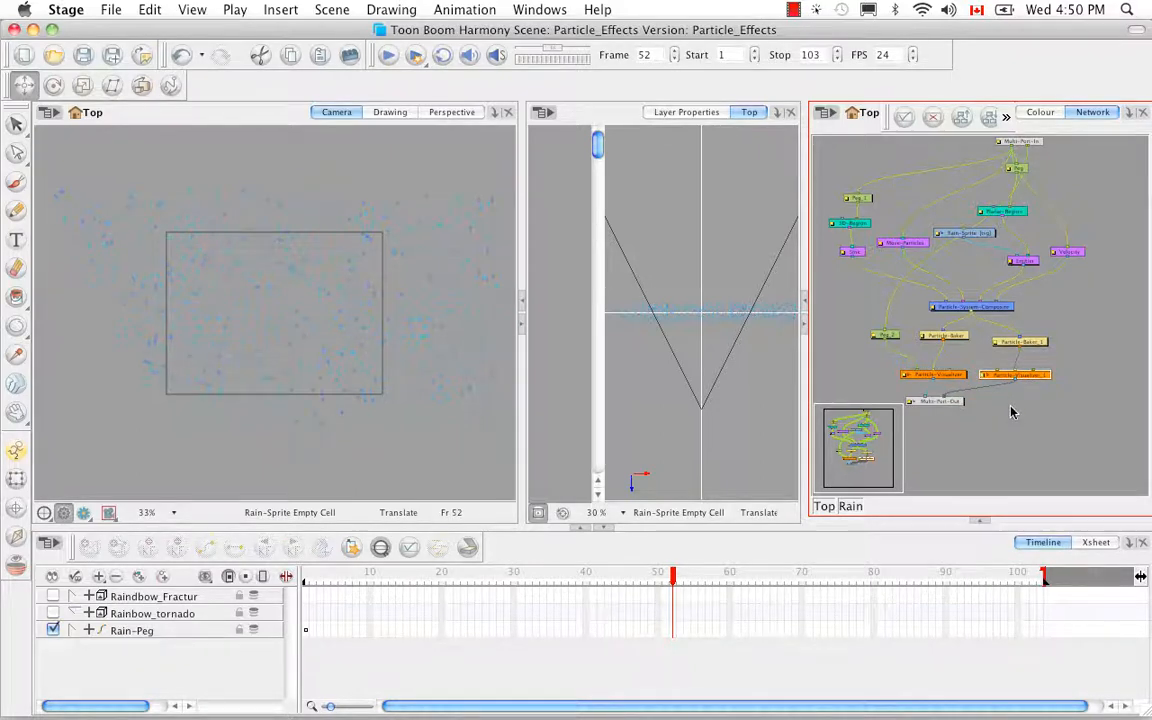
drag(1035, 343, 1035, 339)
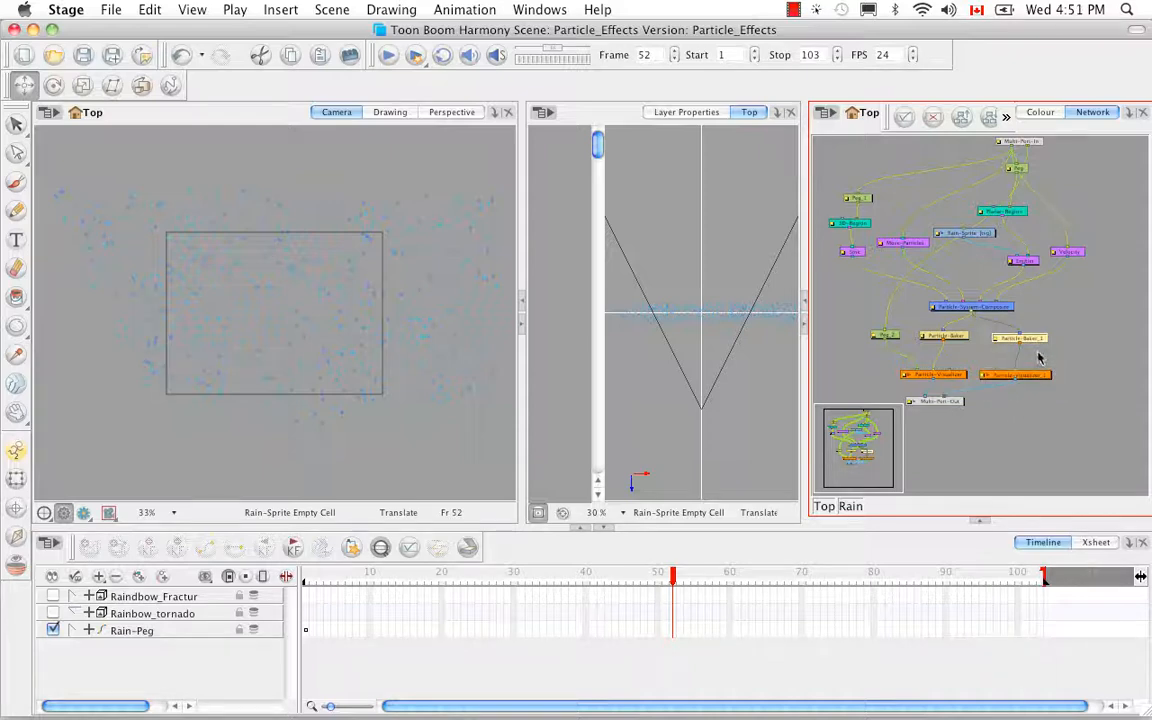
double_click(996, 342)
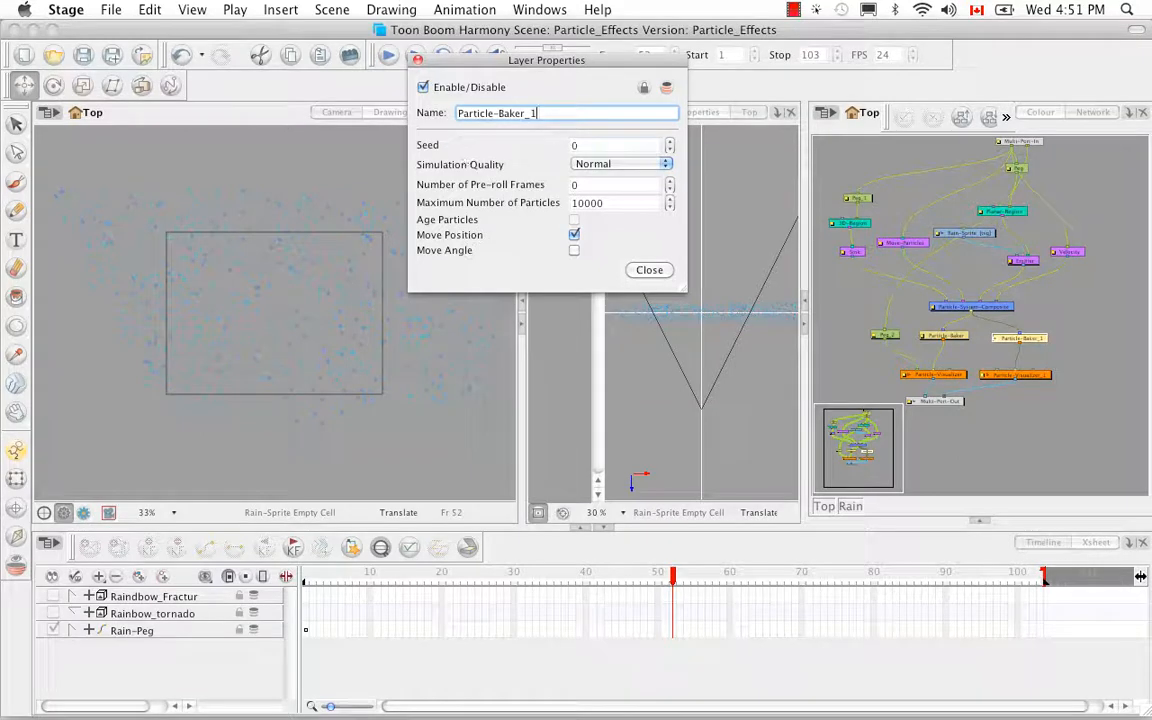
key(Tab)
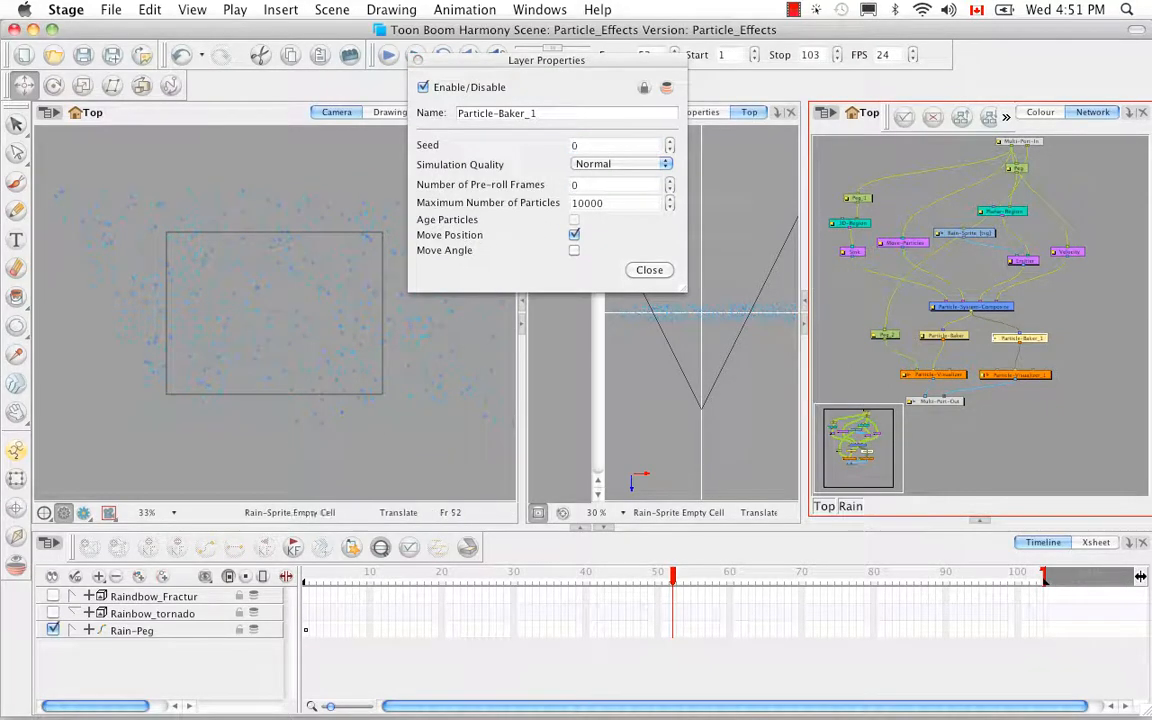
text(1)
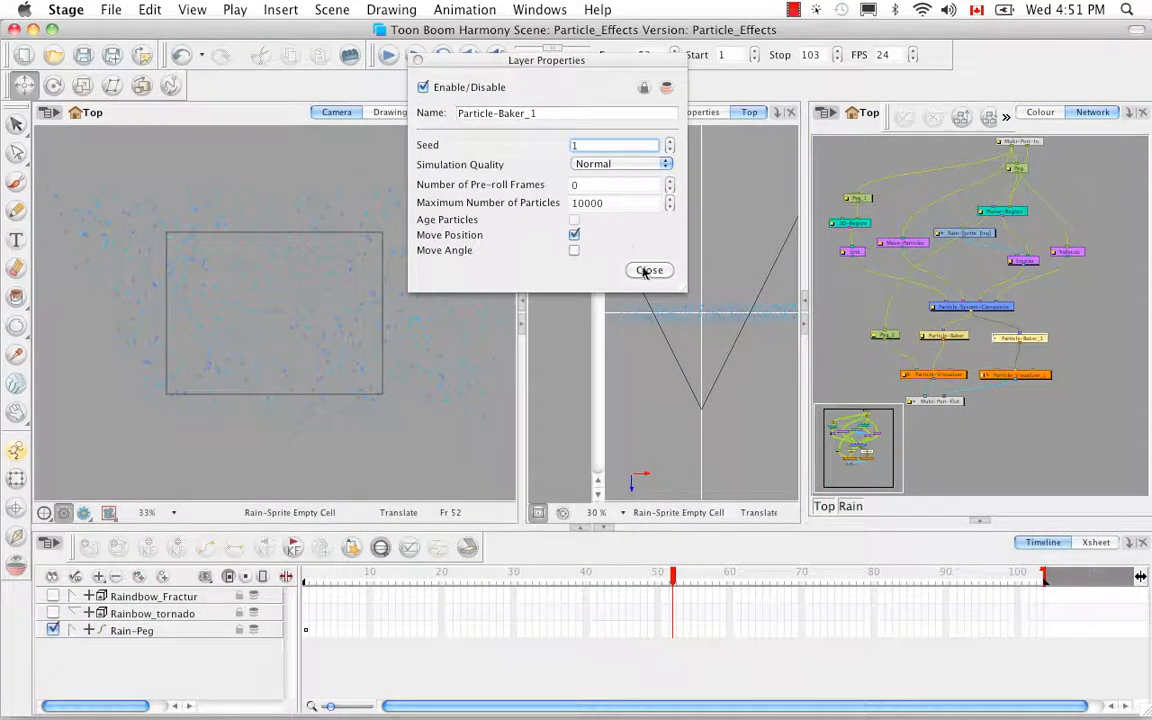
click(645, 270)
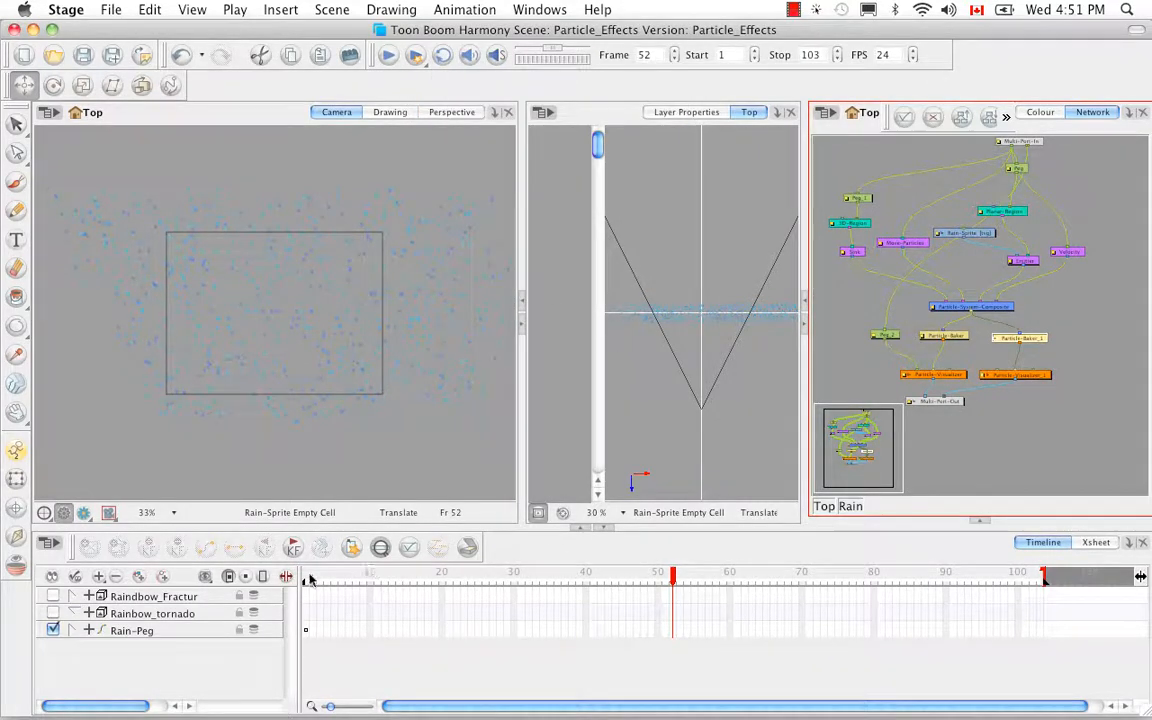
Disable and re-enable Particle-Baker_1 and Particle-Visualizer_1 to compare the rain at the start of the scene.
drag(311, 578, 303, 476)
click(1088, 348)
drag(1087, 339, 1020, 402)
key(d)
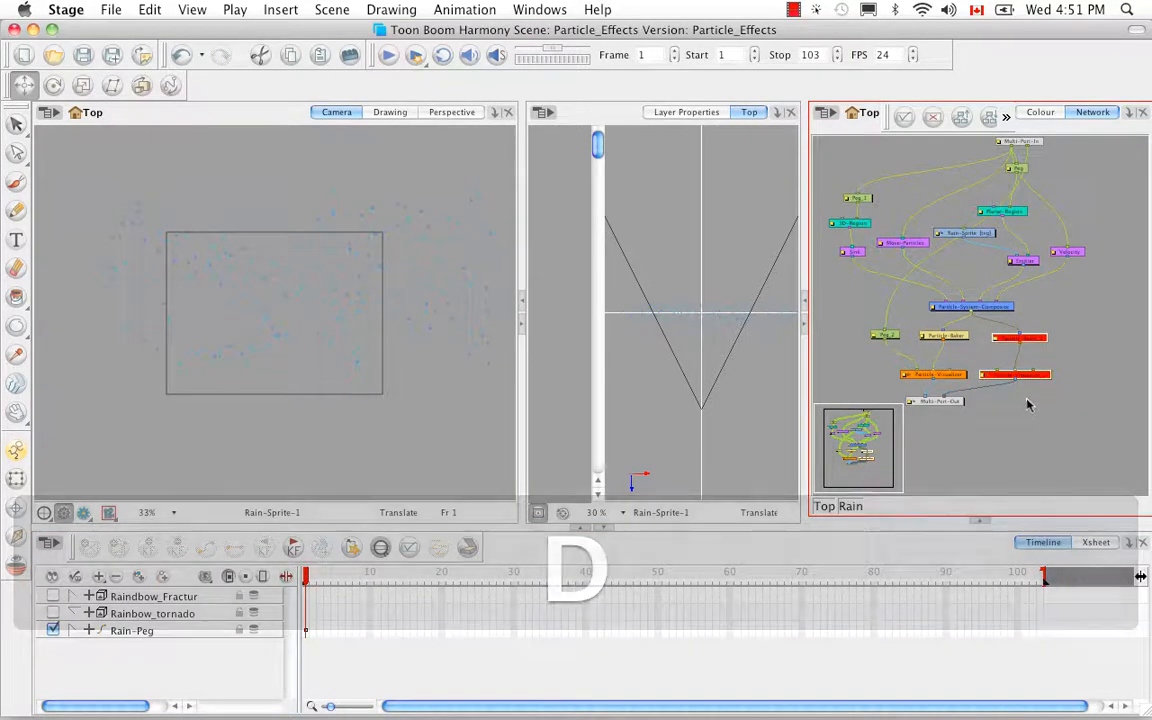
click(312, 578)
drag(331, 580, 302, 569)
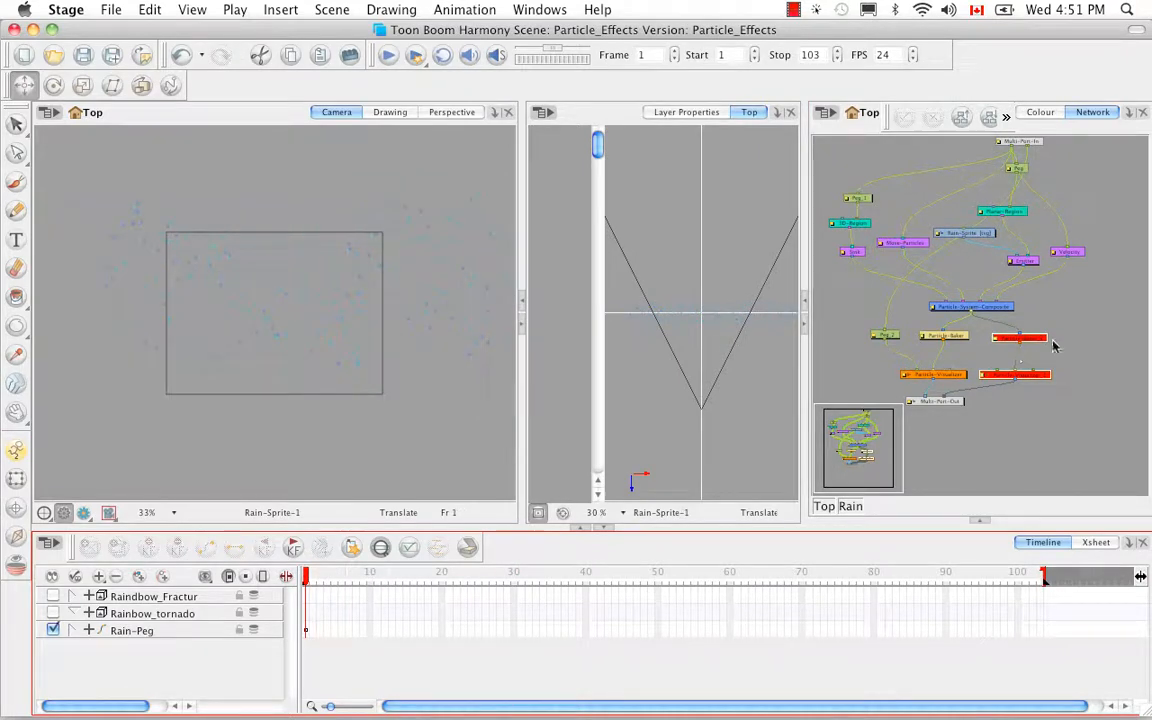
click(978, 292)
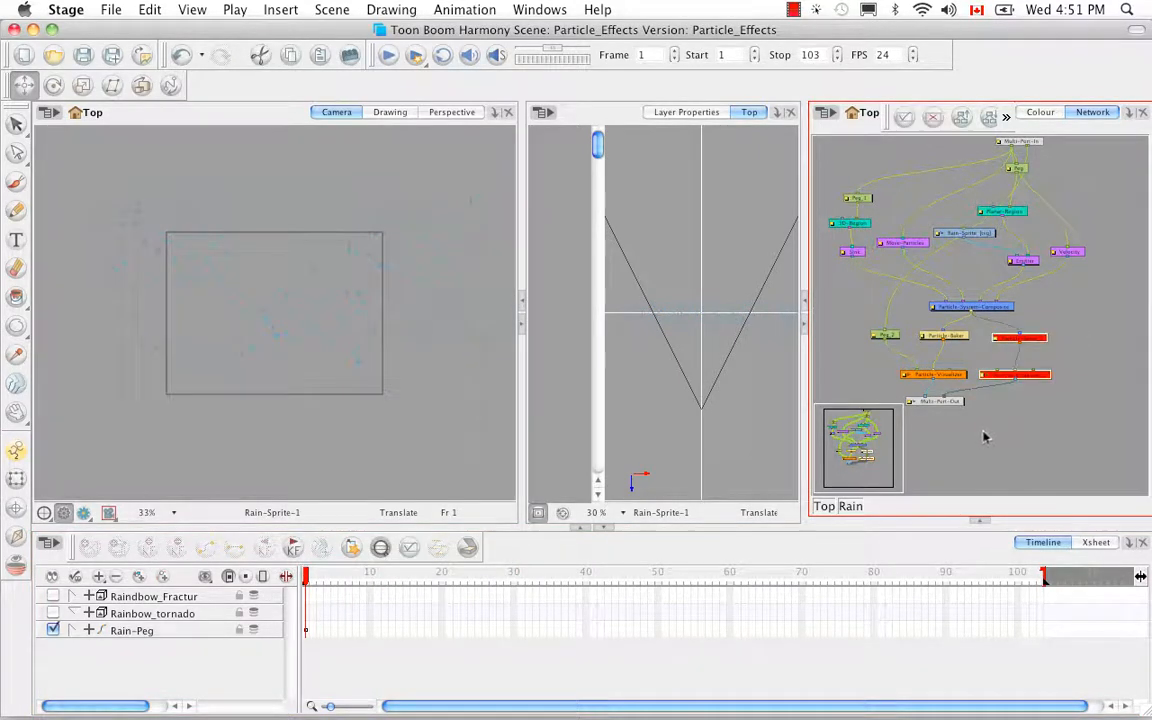
key(a)
mouse_move(306, 582)
mouse_down()
mouse_move(504, 576)
mouse_move(289, 580)
mouse_up()
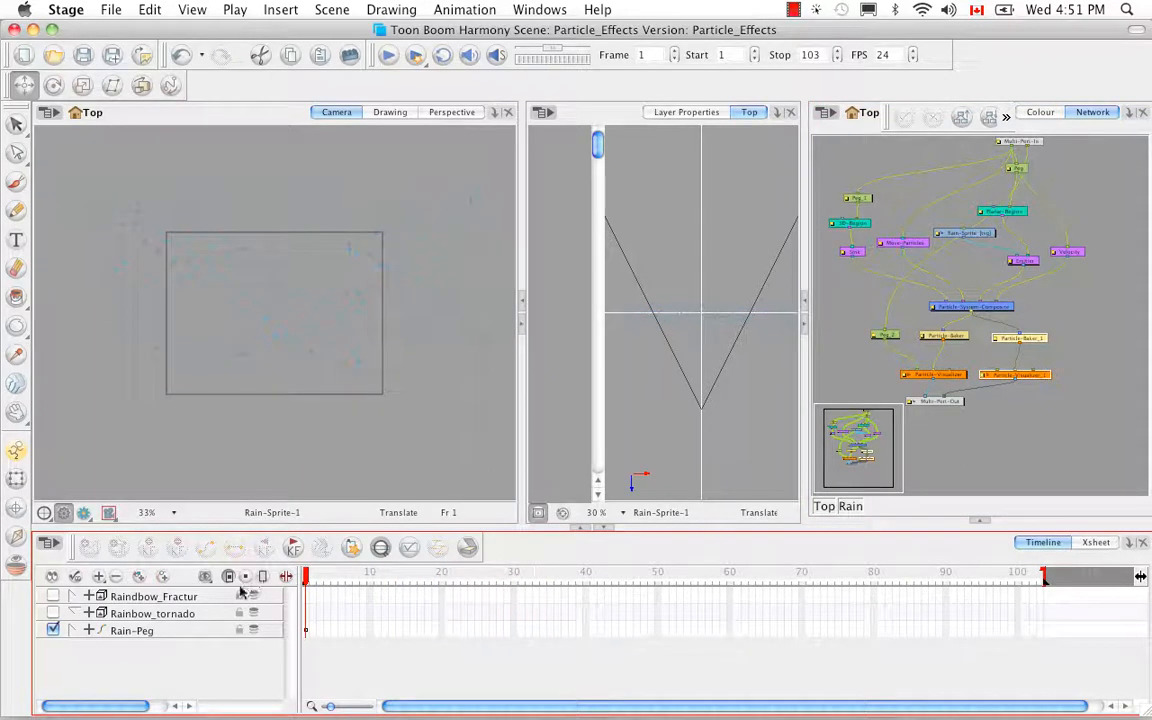
Move Peg_2 straight back in depth, away from the camera, using the Top view.
click(884, 339)
click(701, 323)
drag(701, 323, 701, 263)
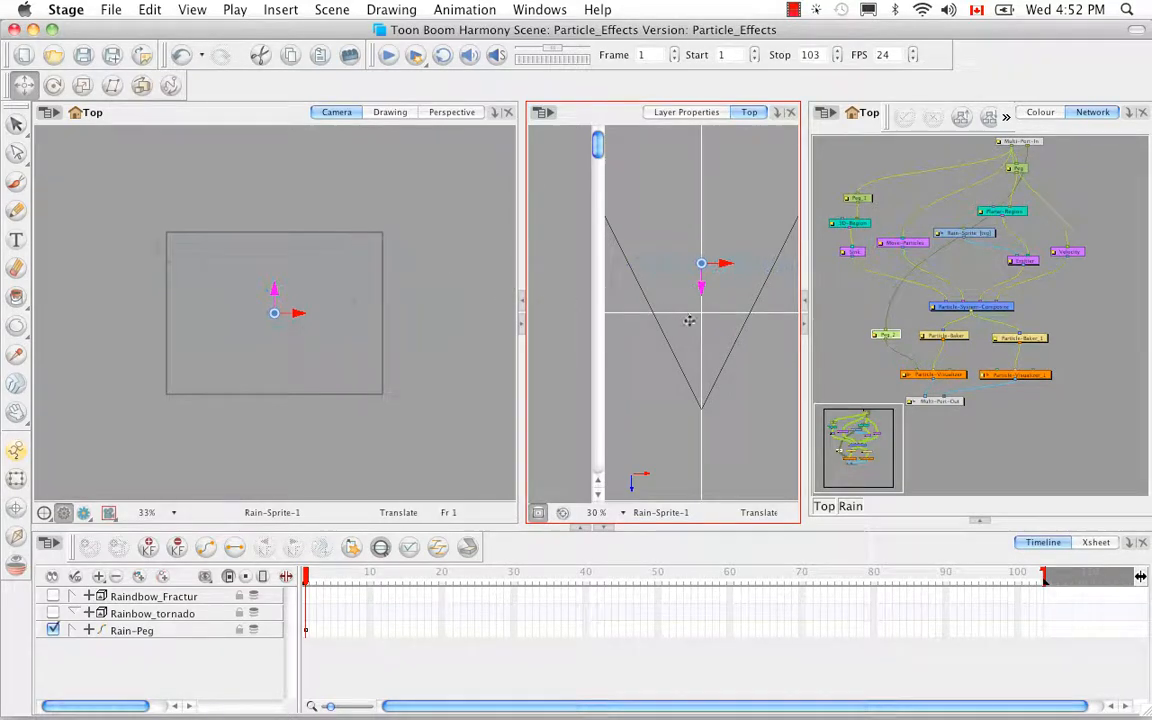
Add a Side view beside the Top view and advance to frame 32 to check the two rain layers' depth.
click(776, 113)
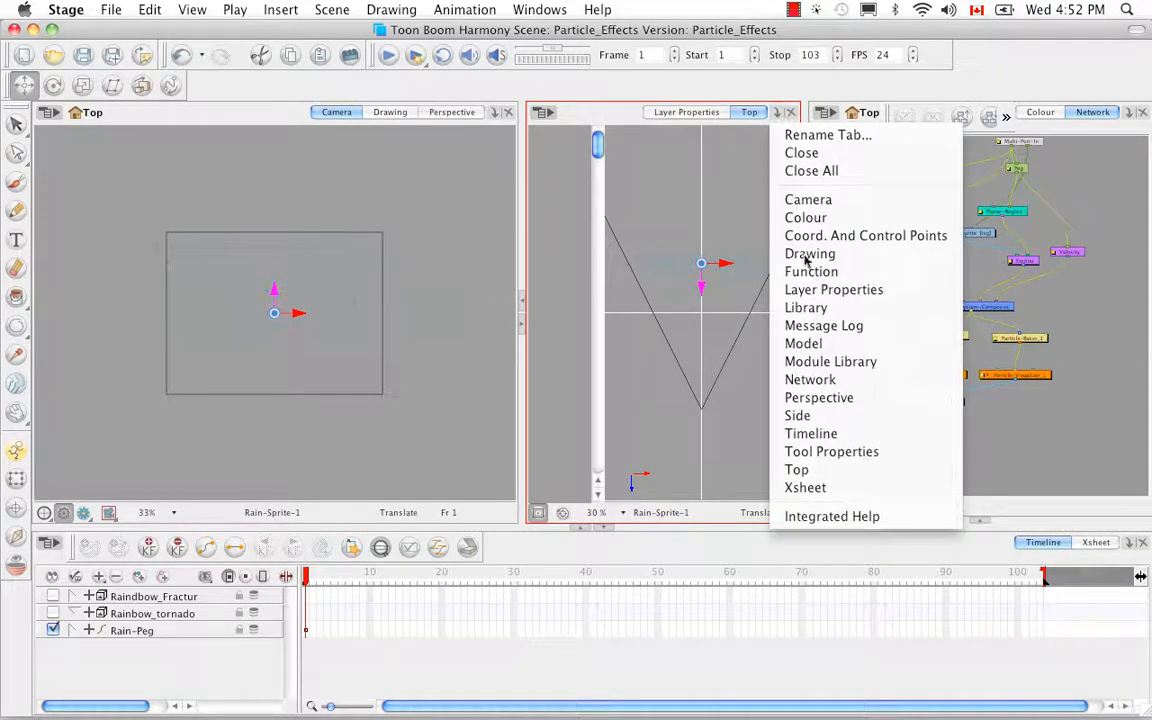
click(797, 415)
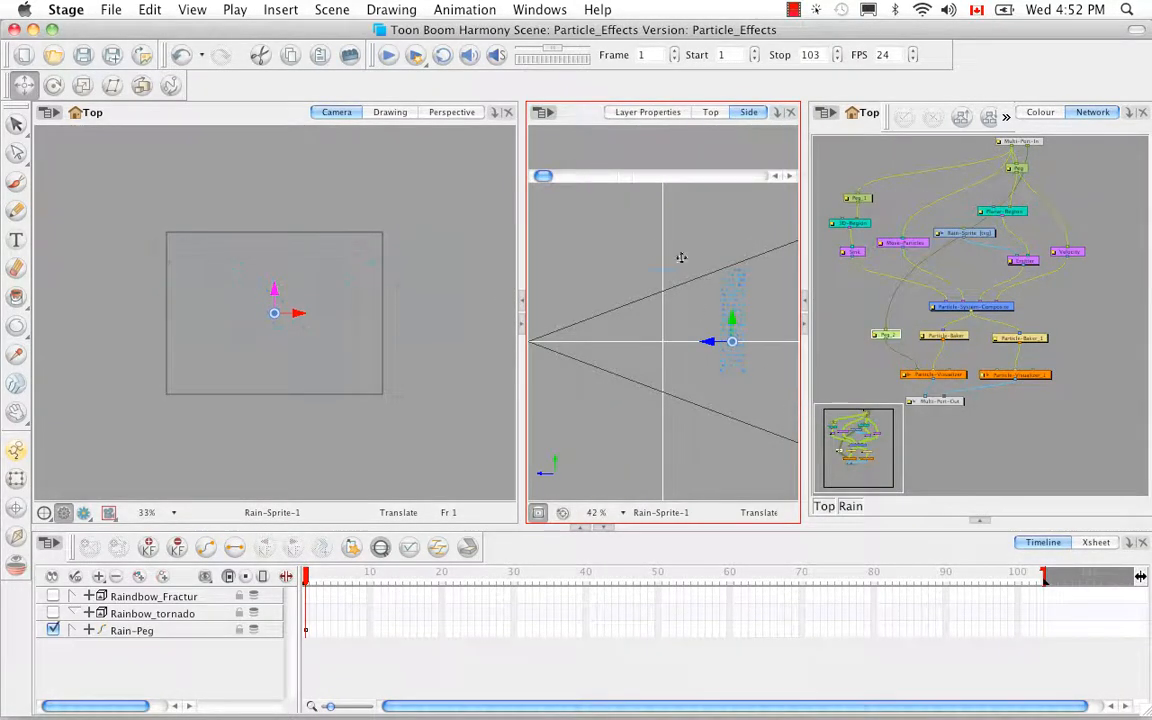
drag(316, 577, 528, 577)
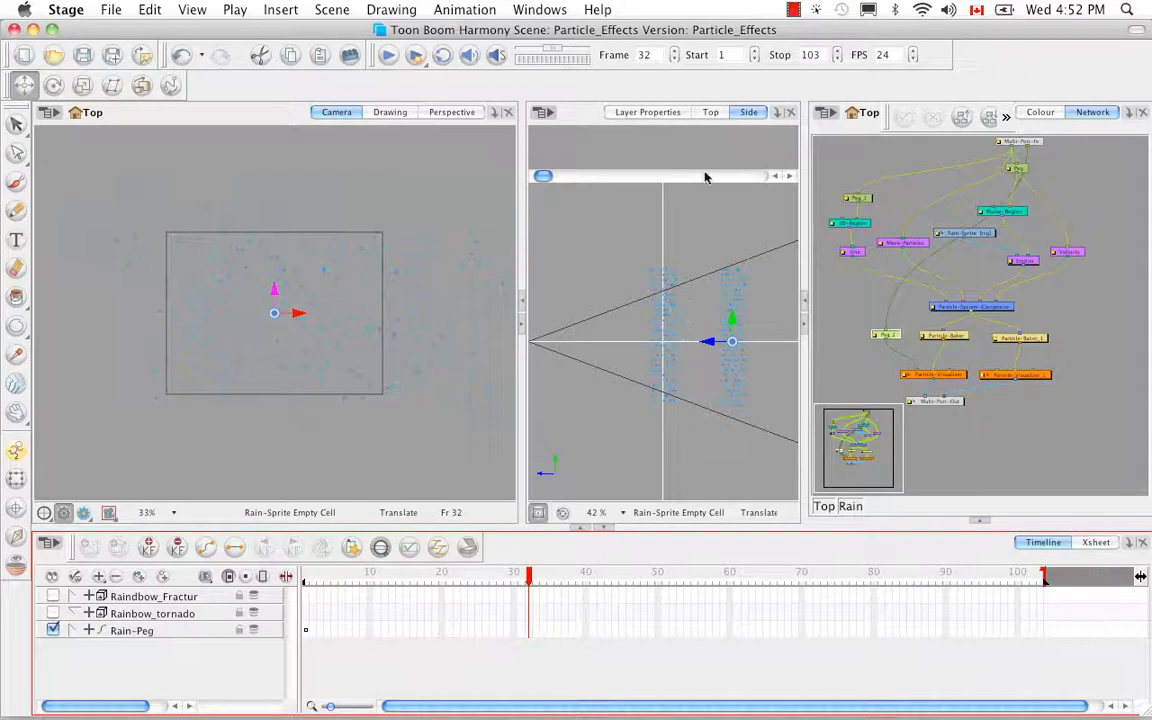
Inspect the depth separation of the two rain layers from the Top and rotated Perspective views, ending in the Camera view.
click(711, 112)
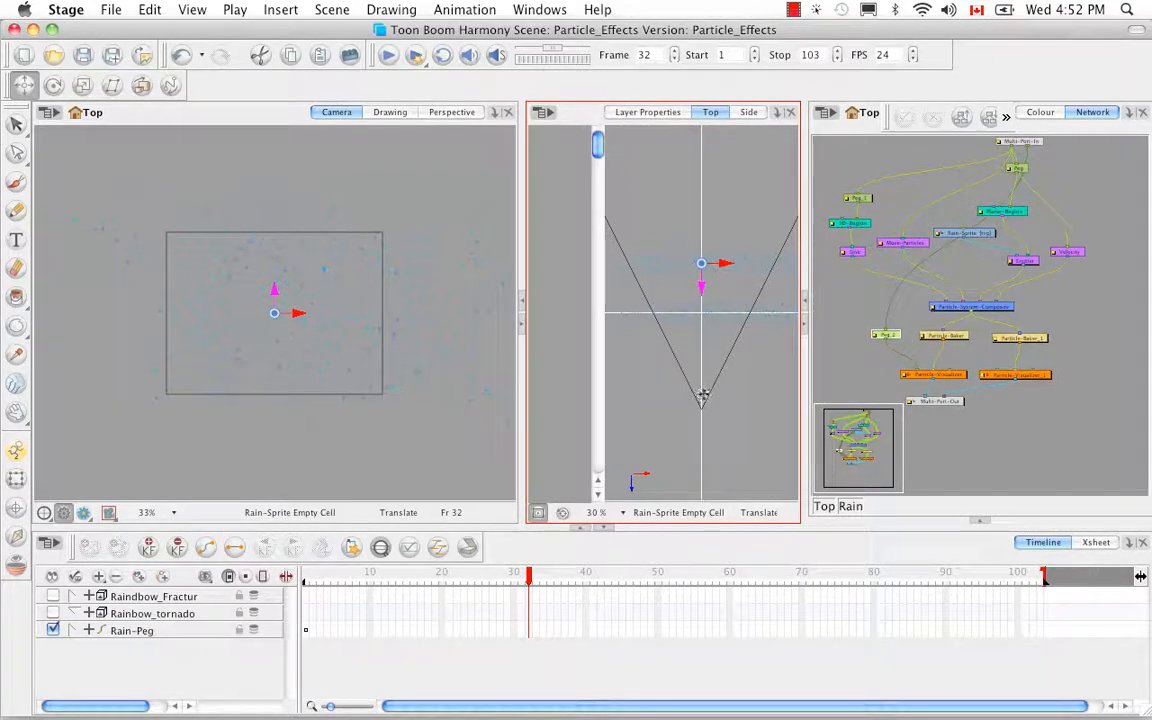
click(1026, 378)
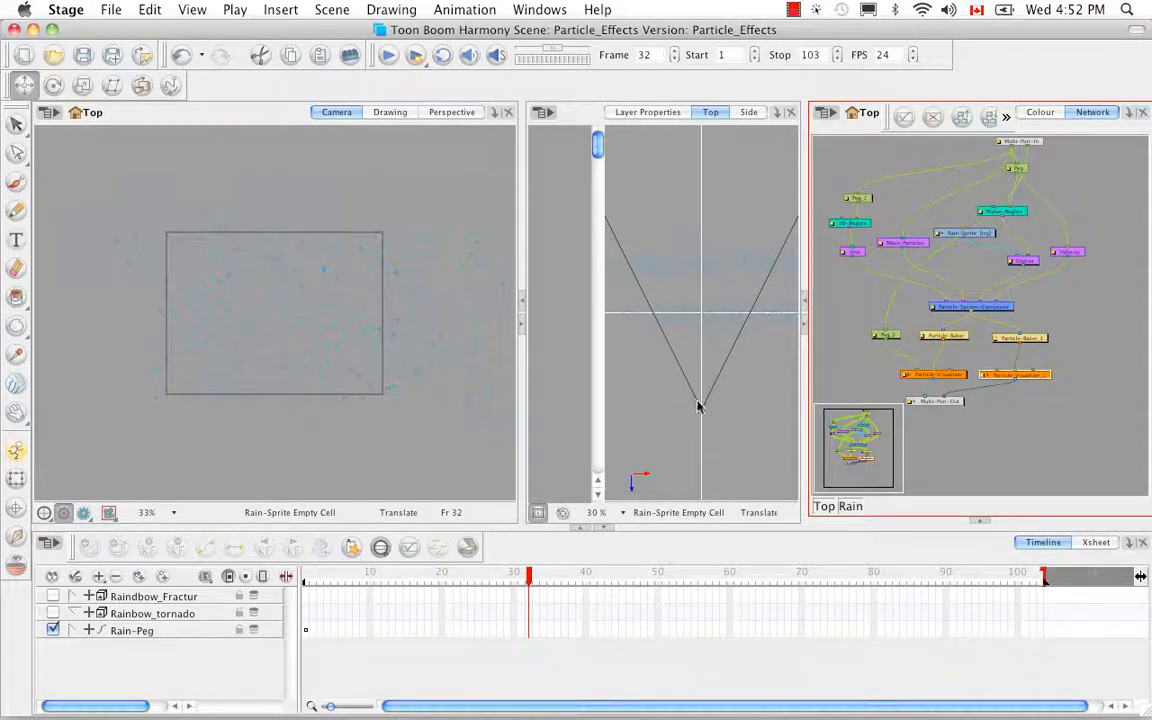
click(440, 114)
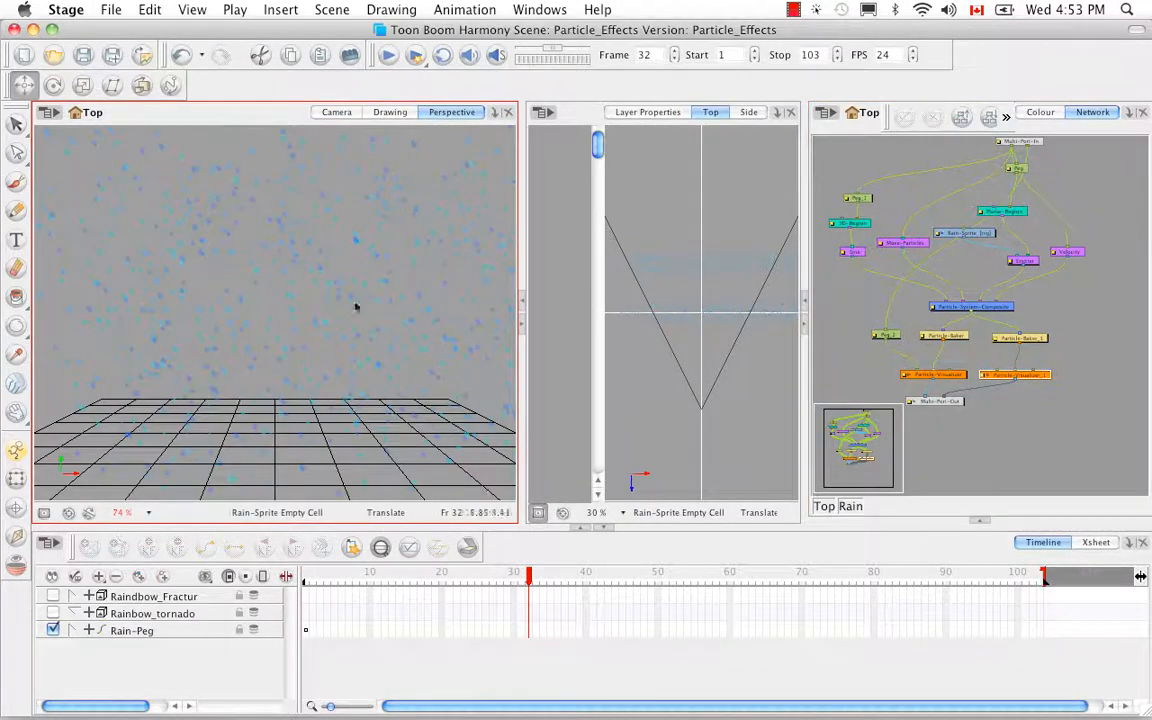
key(alt+super)
drag(387, 316, 172, 334)
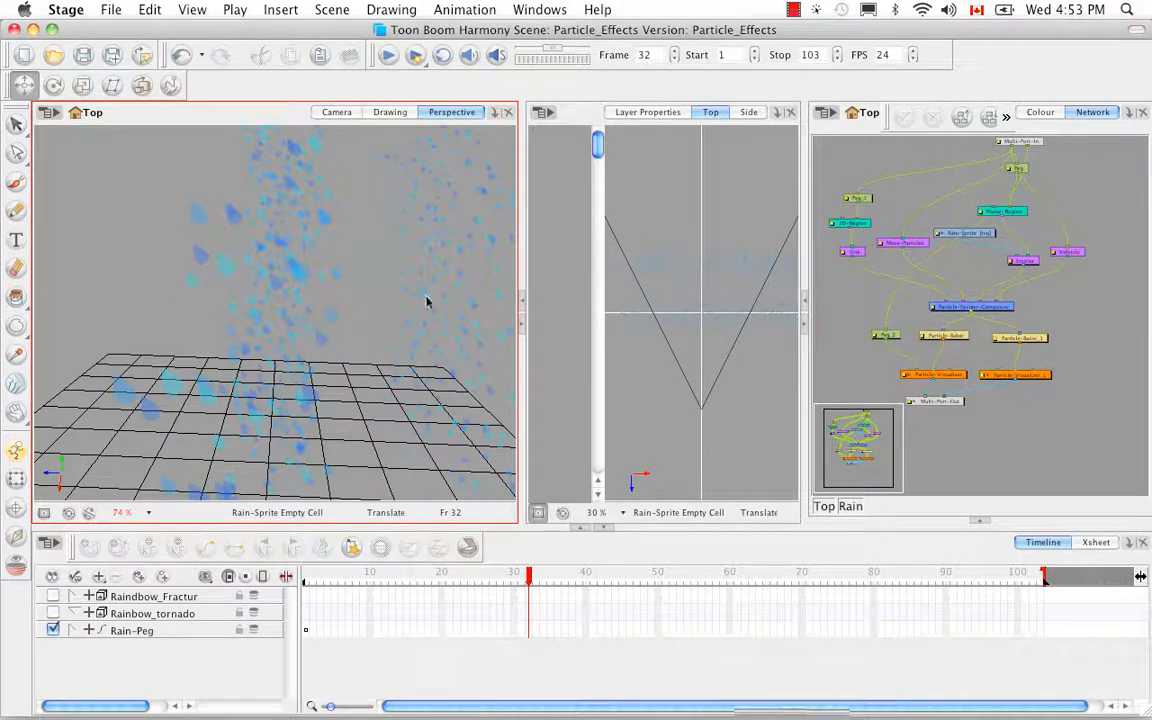
click(336, 114)
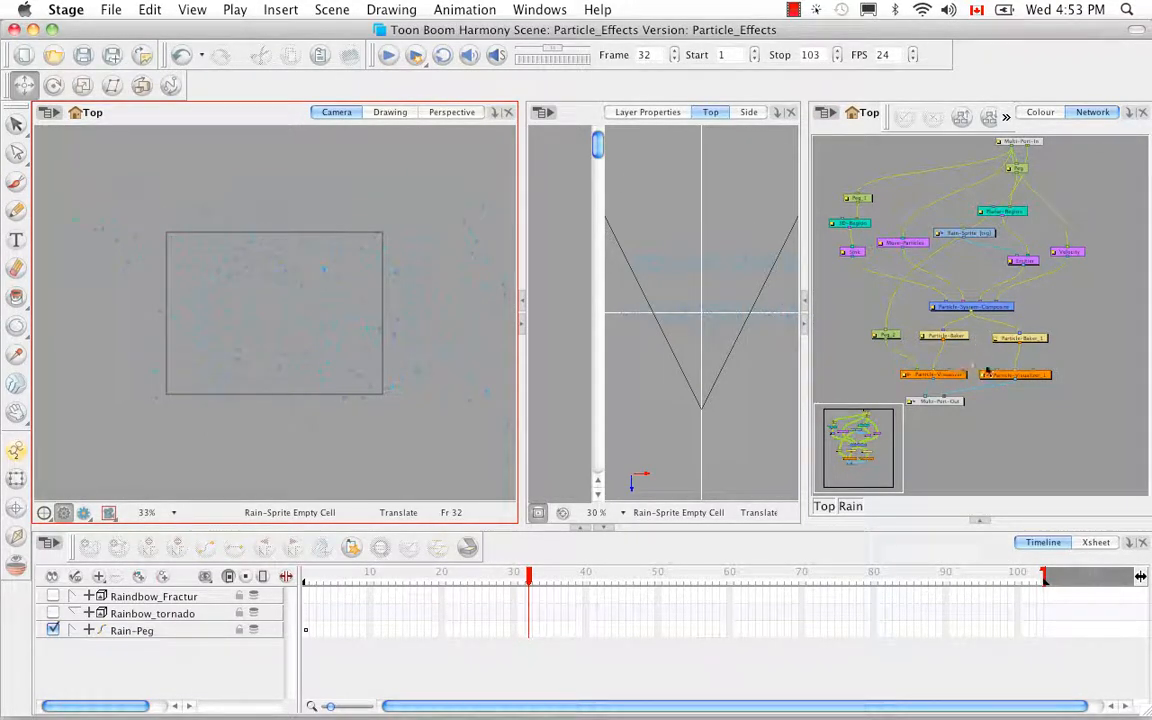
Examine how the Rain group's two outputs connect to the Composite in the top-level network.
click(827, 507)
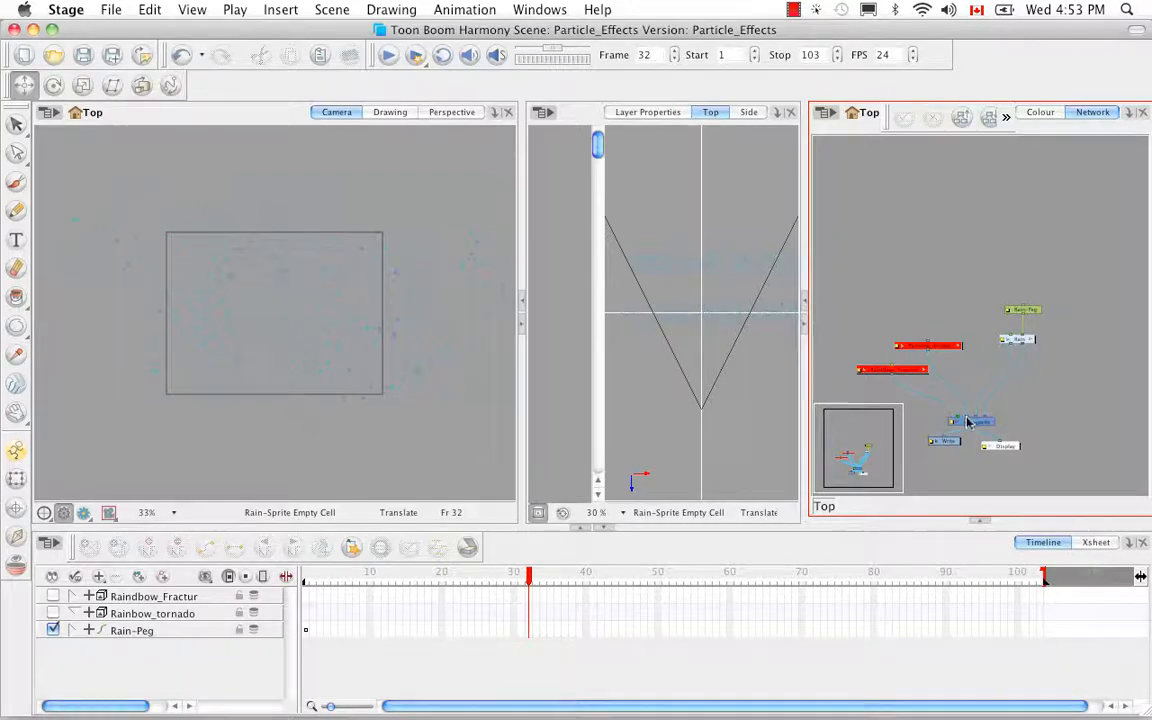
click(1028, 341)
click(1032, 342)
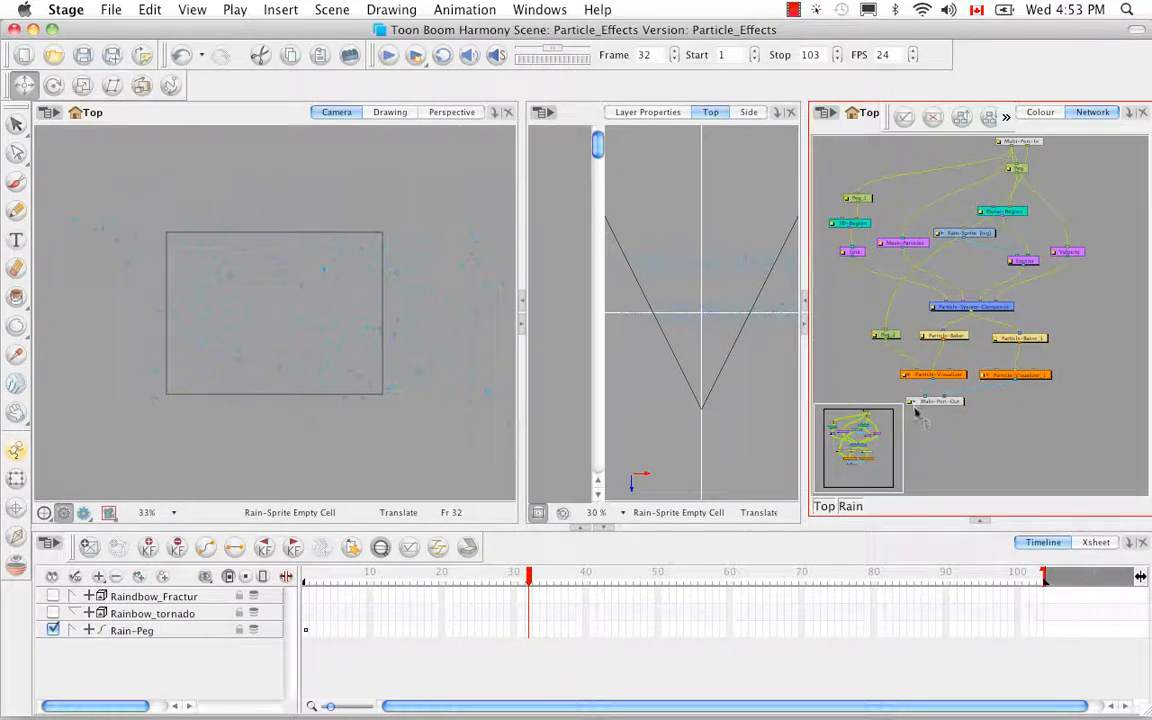
click(823, 506)
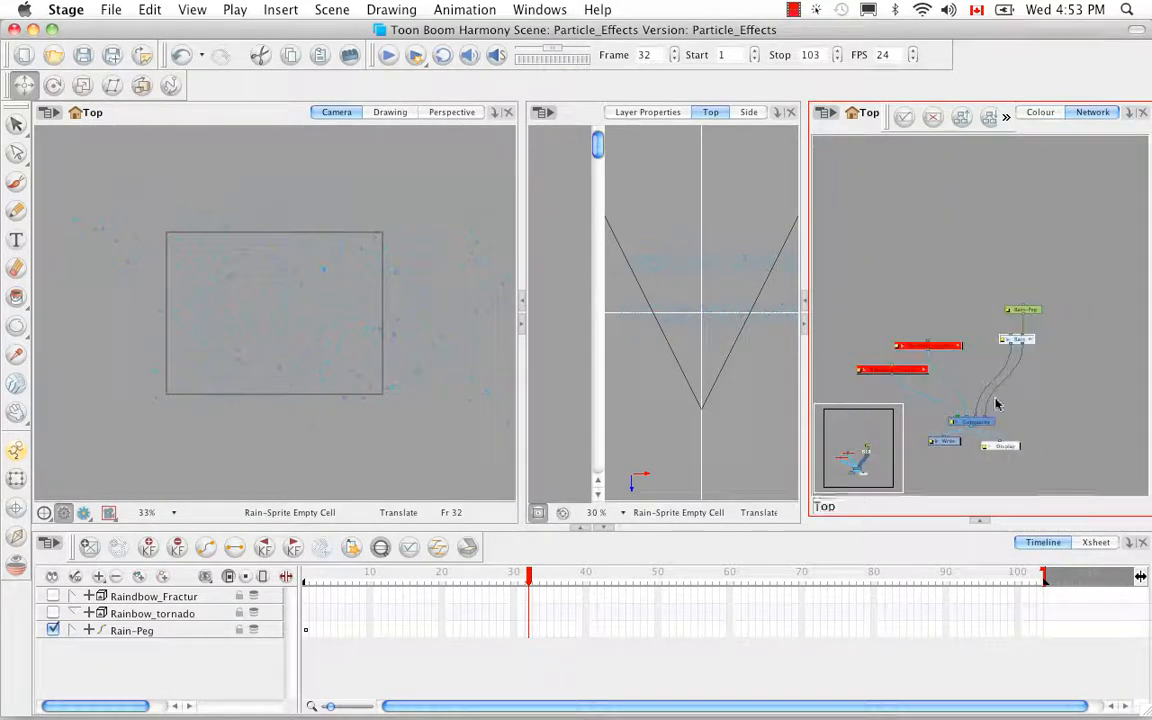
key(2)
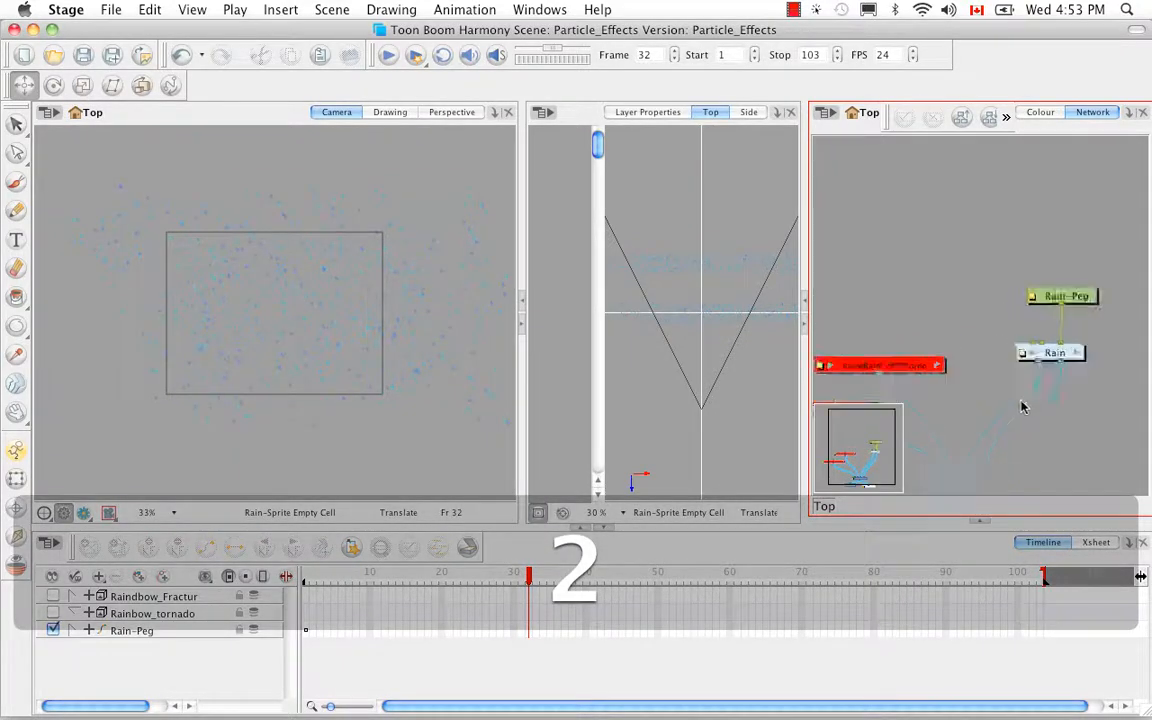
key(space)
drag(1007, 422, 998, 288)
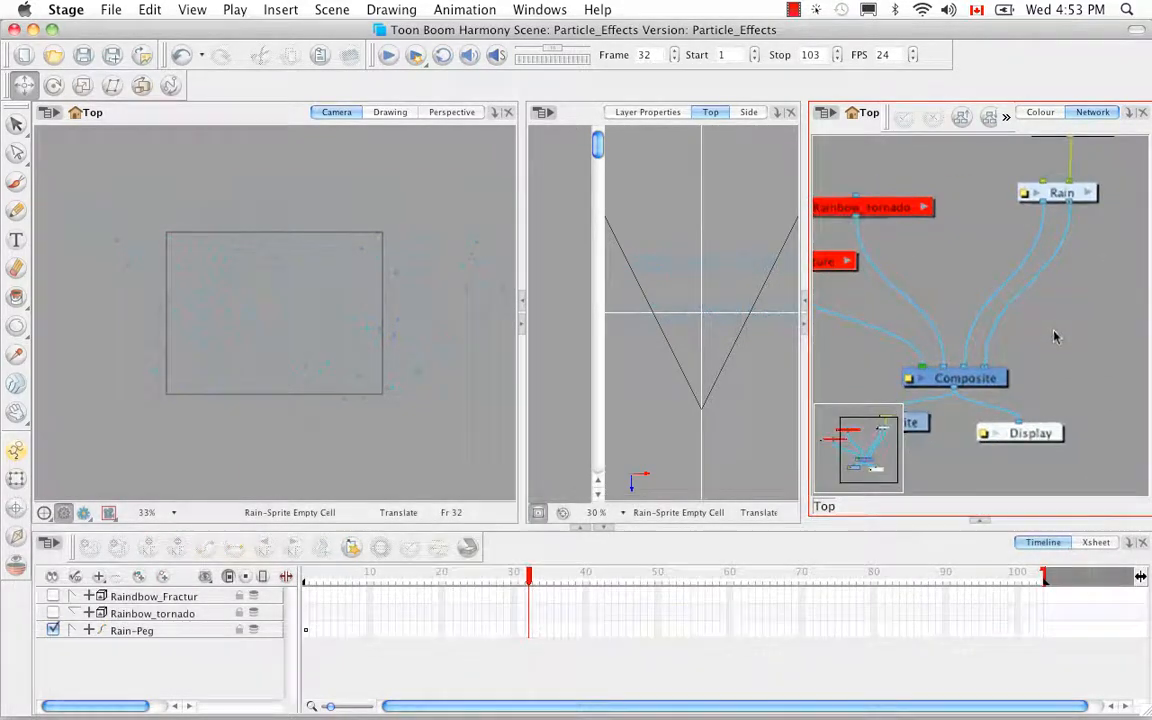
Add a drawing layer named Drawing to the scene and return to frame 1.
click(98, 576)
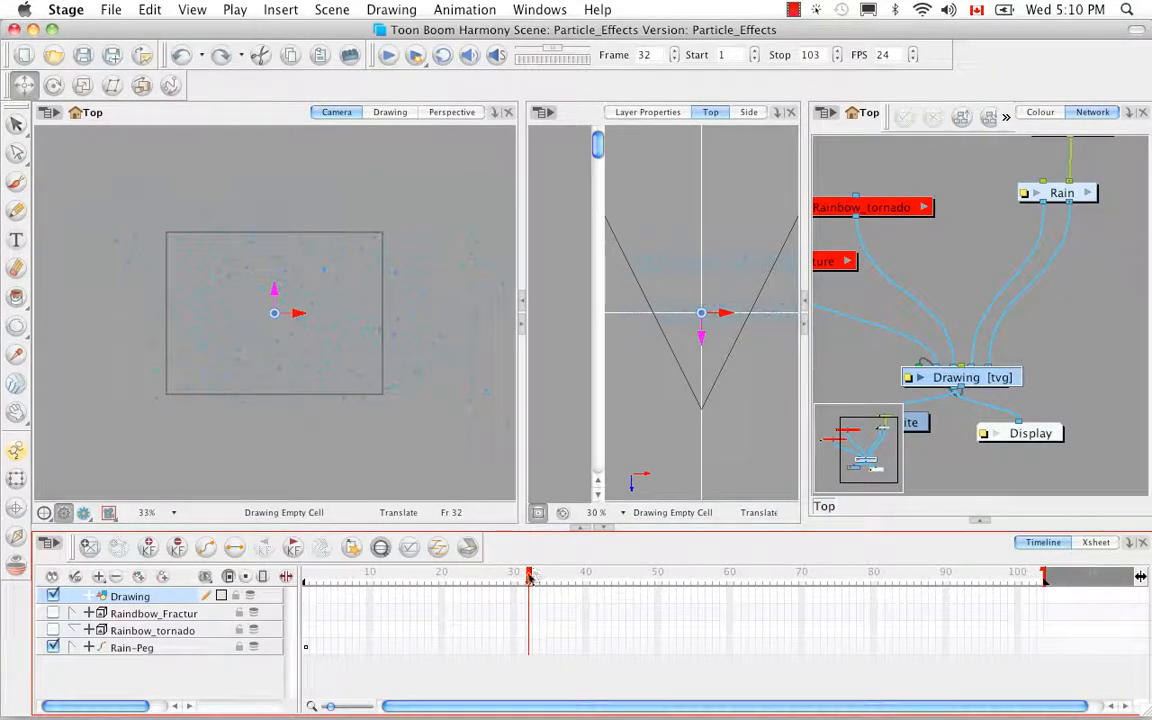
drag(530, 578, 285, 575)
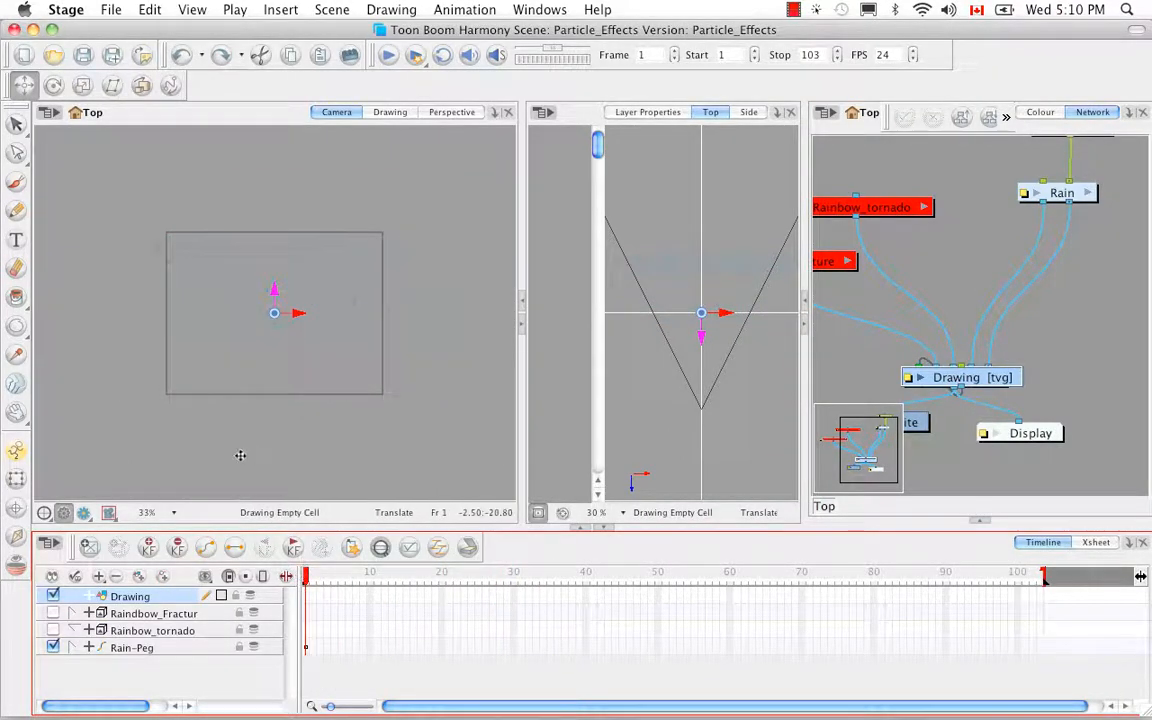
Activate the Rectangle tool and show the pencil settings in its tool properties.
click(21, 331)
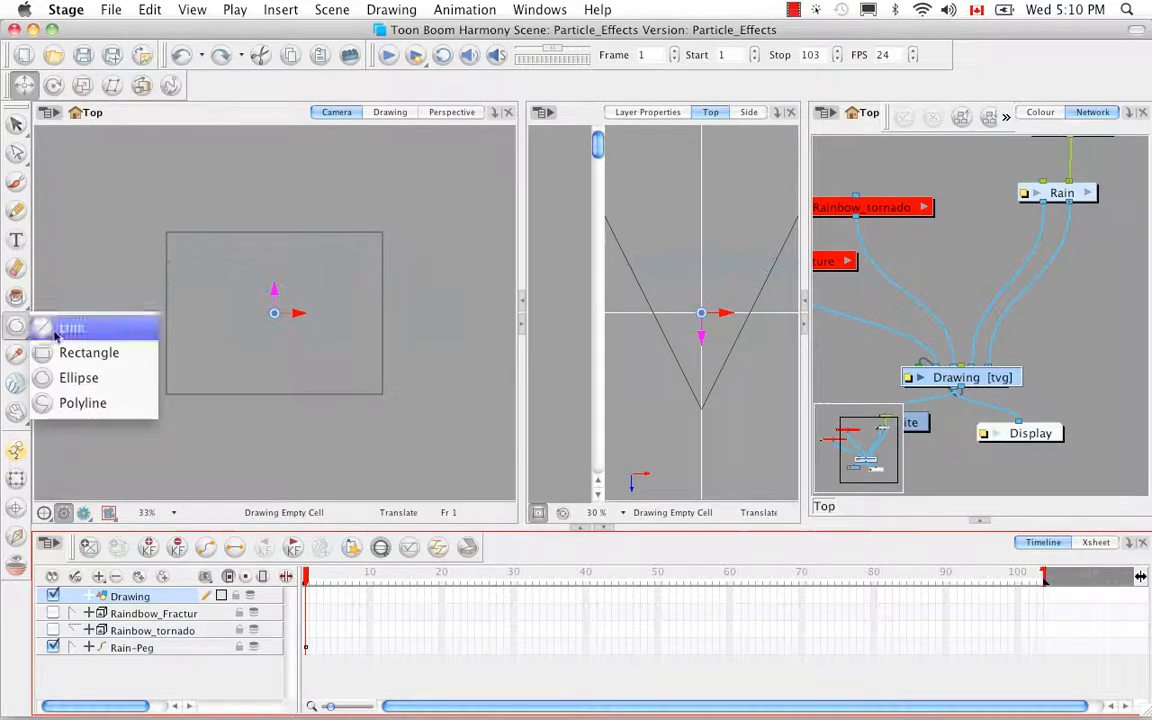
click(100, 353)
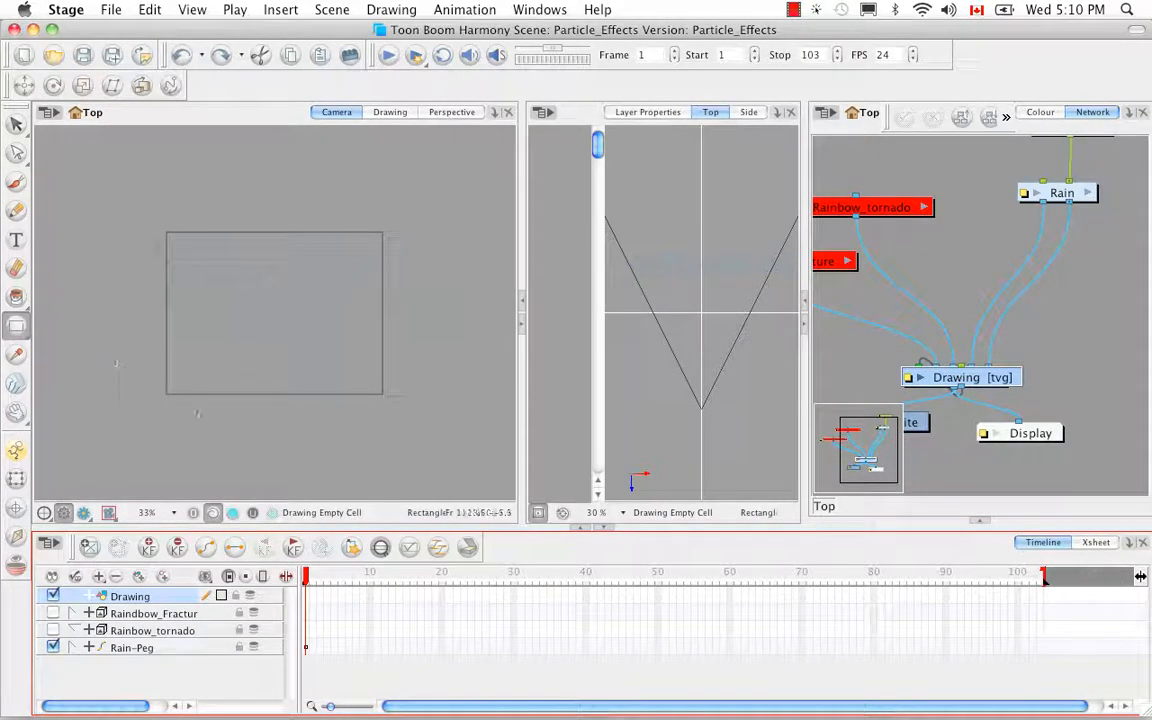
click(979, 519)
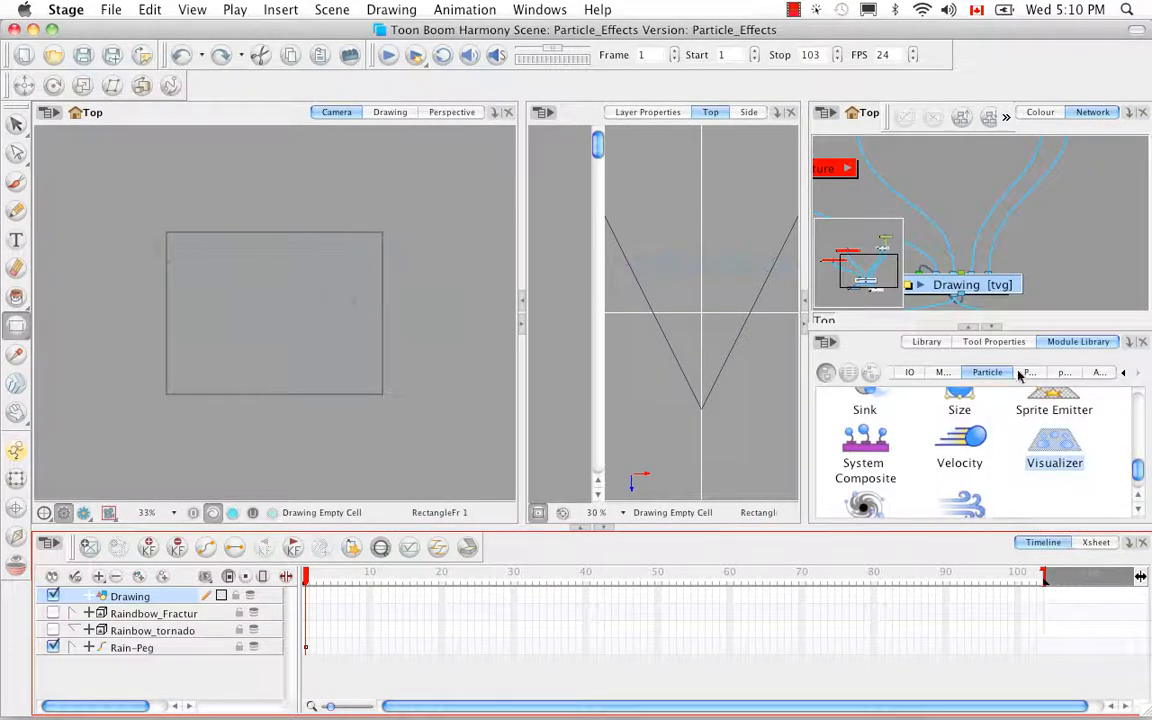
click(968, 341)
mouse_move(1146, 397)
mouse_down()
mouse_move(1136, 470)
mouse_move(1140, 447)
mouse_up()
Try drawing a rectangle inside the camera frame on the Drawing layer, and undo it.
click(220, 271)
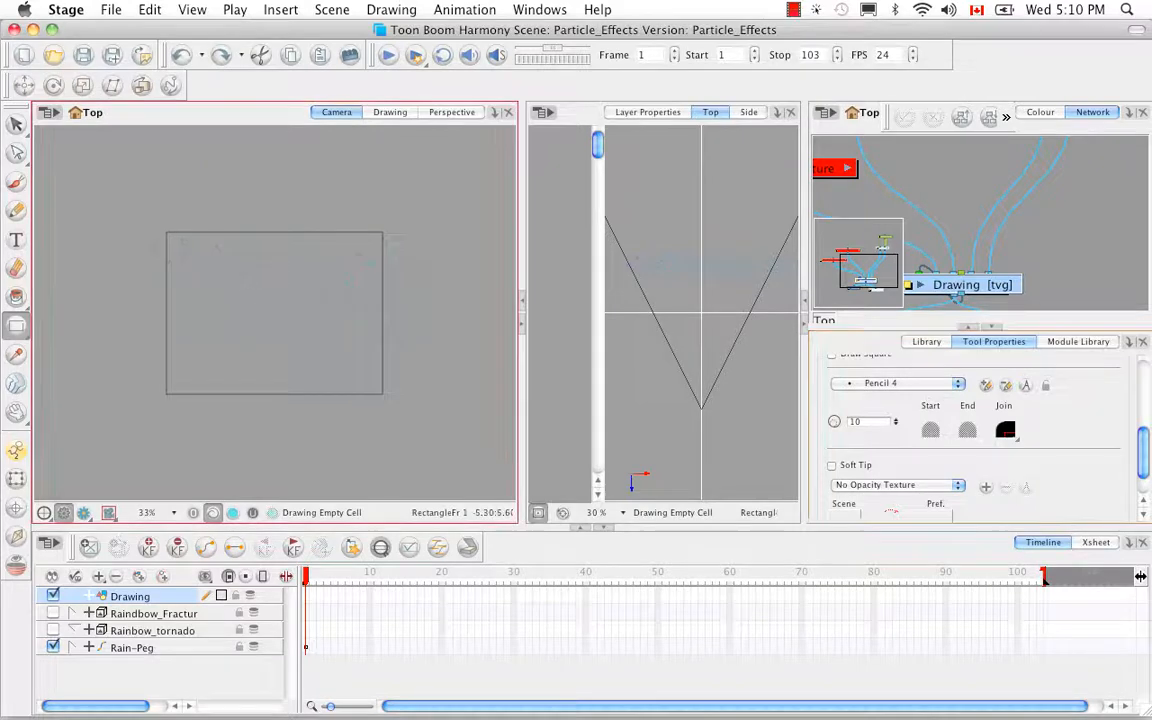
drag(348, 372, 349, 371)
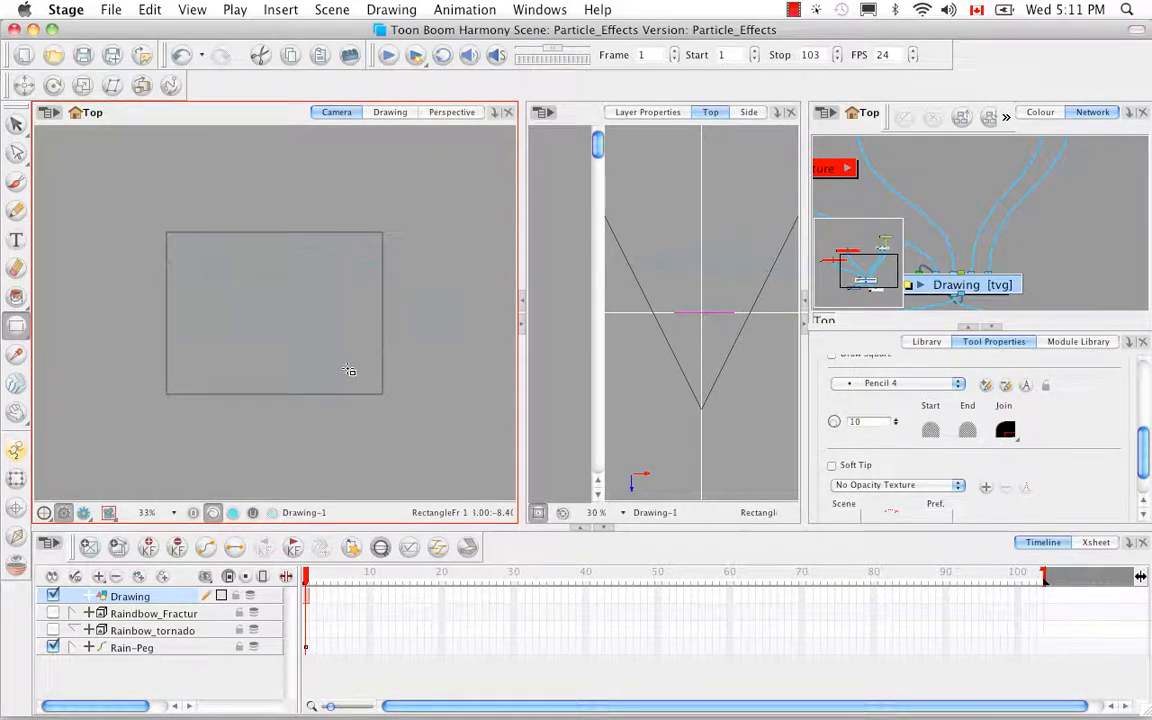
key(super+z)
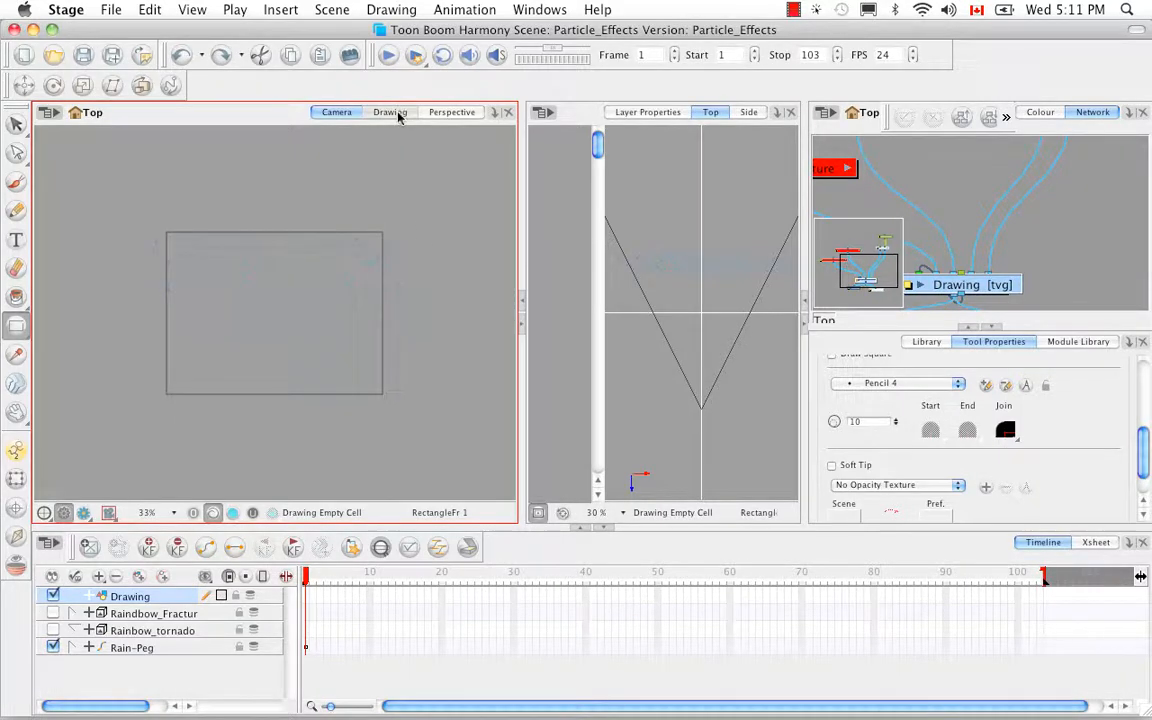
Draw a rectangle on the Drawing layer in the Drawing view, using the black Vectorized Line colour from the Particle_Effects palette.
click(390, 112)
click(1041, 114)
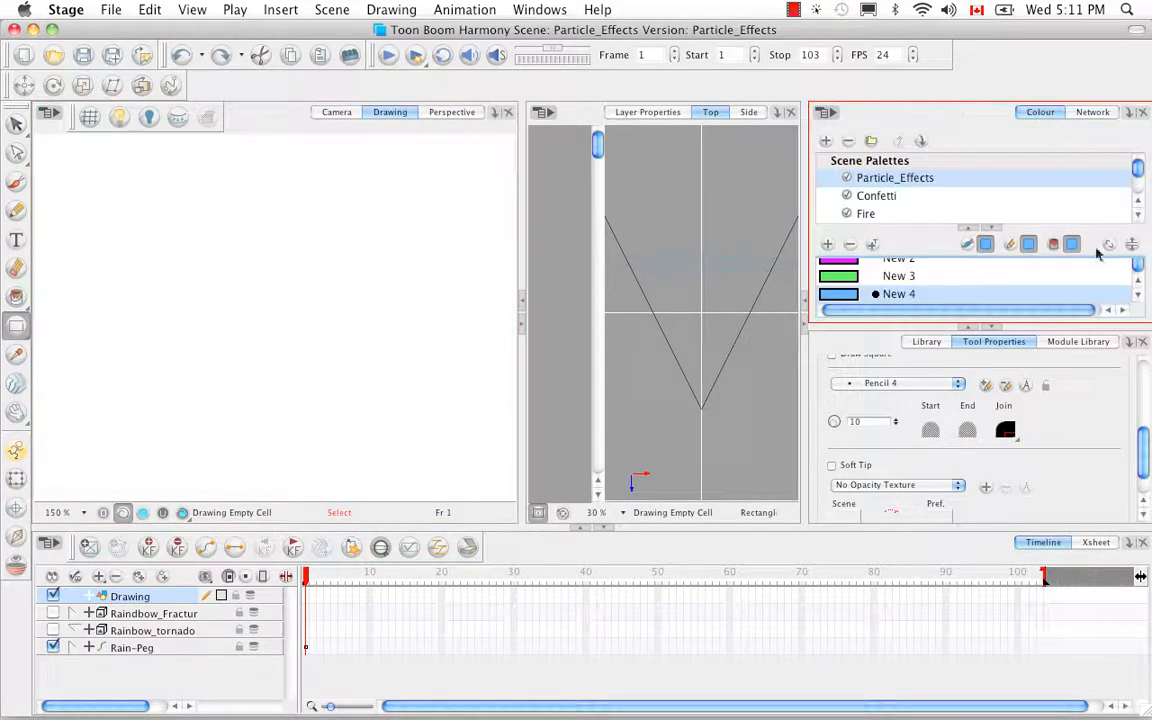
scroll(1137, 265, up, 5)
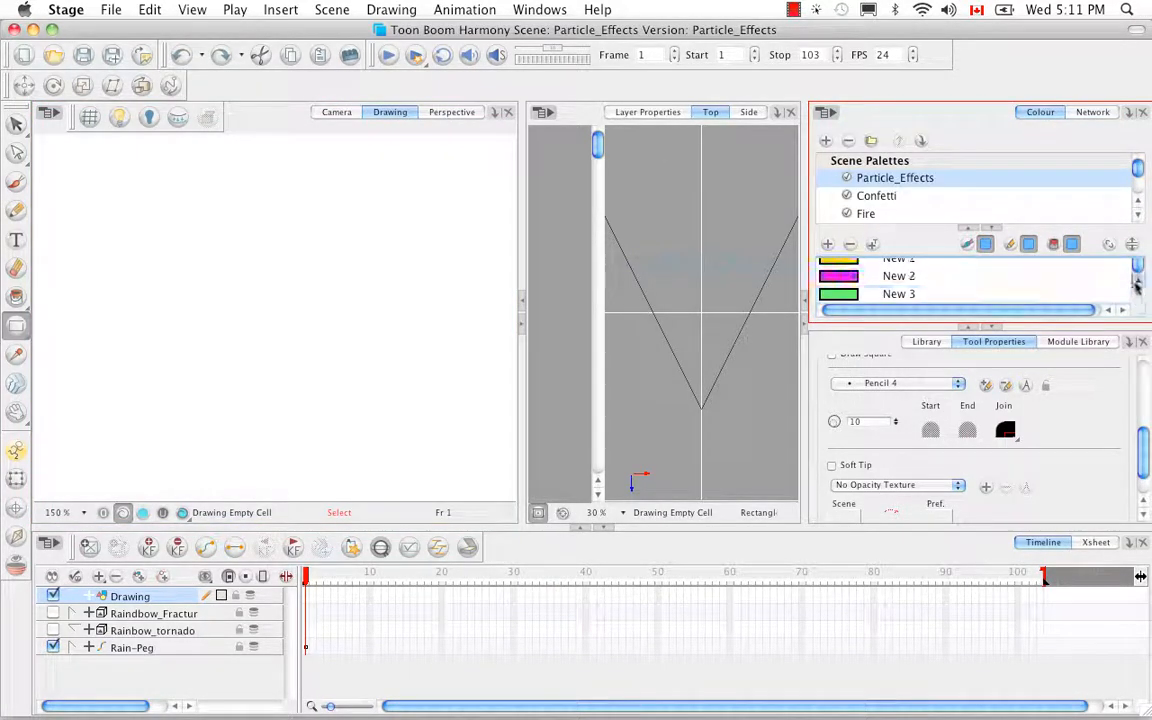
scroll(1137, 285, down, 2)
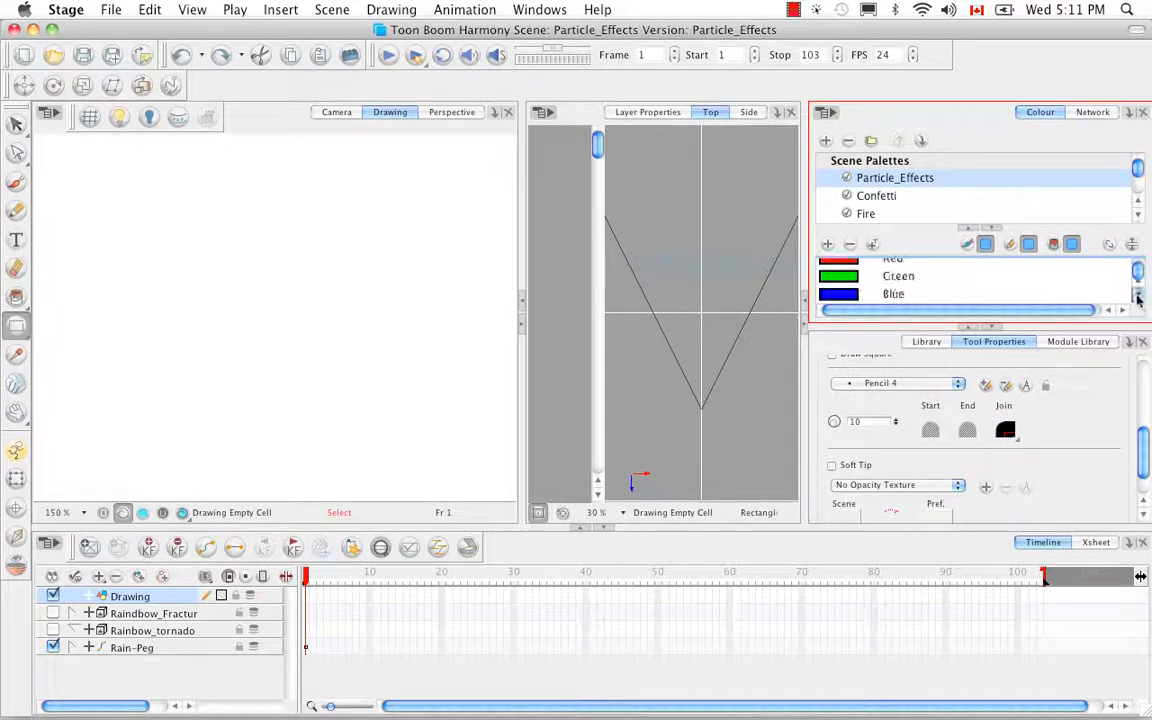
click(845, 296)
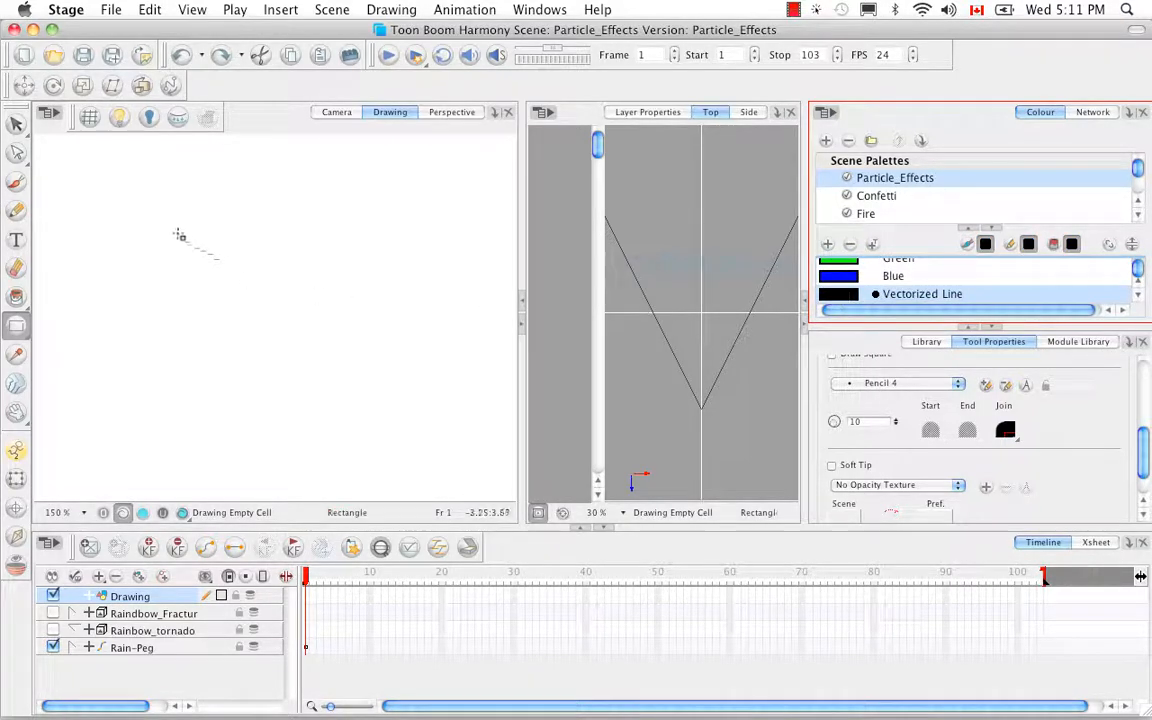
mouse_move(165, 219)
mouse_down()
mouse_move(268, 266)
mouse_move(438, 397)
mouse_move(428, 428)
mouse_move(423, 417)
mouse_up()
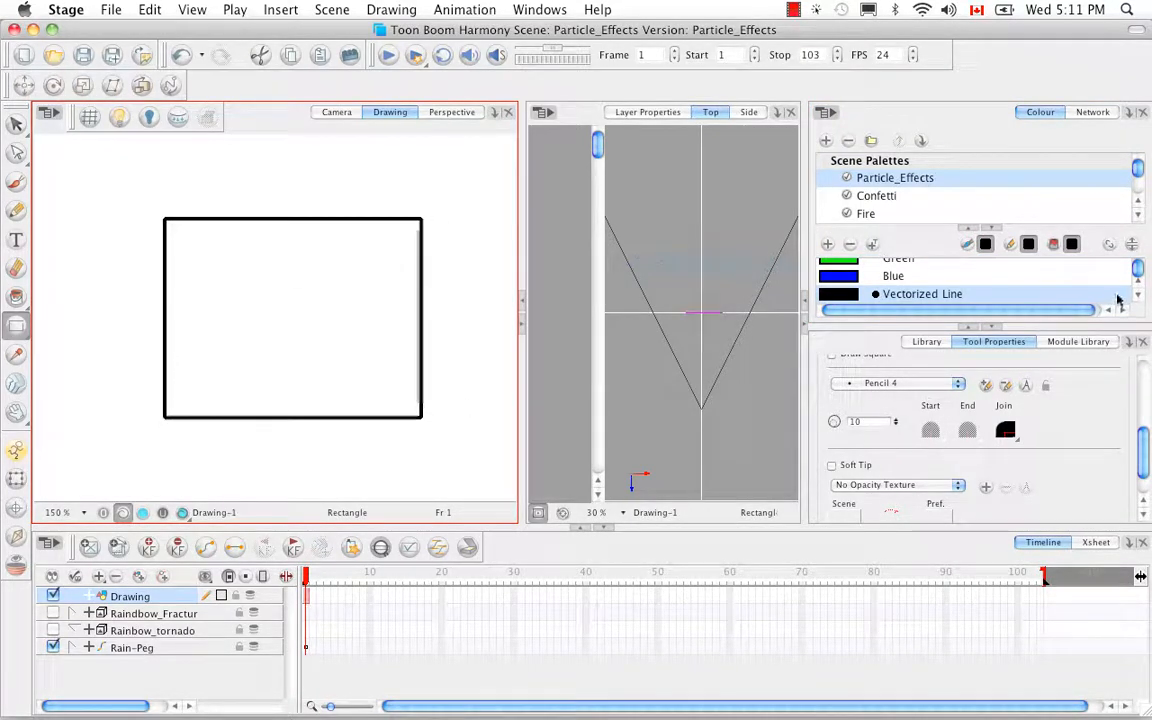
Fill the rectangle with the yellow New 1 colour using the Paint tool.
scroll(1138, 287, down, 3)
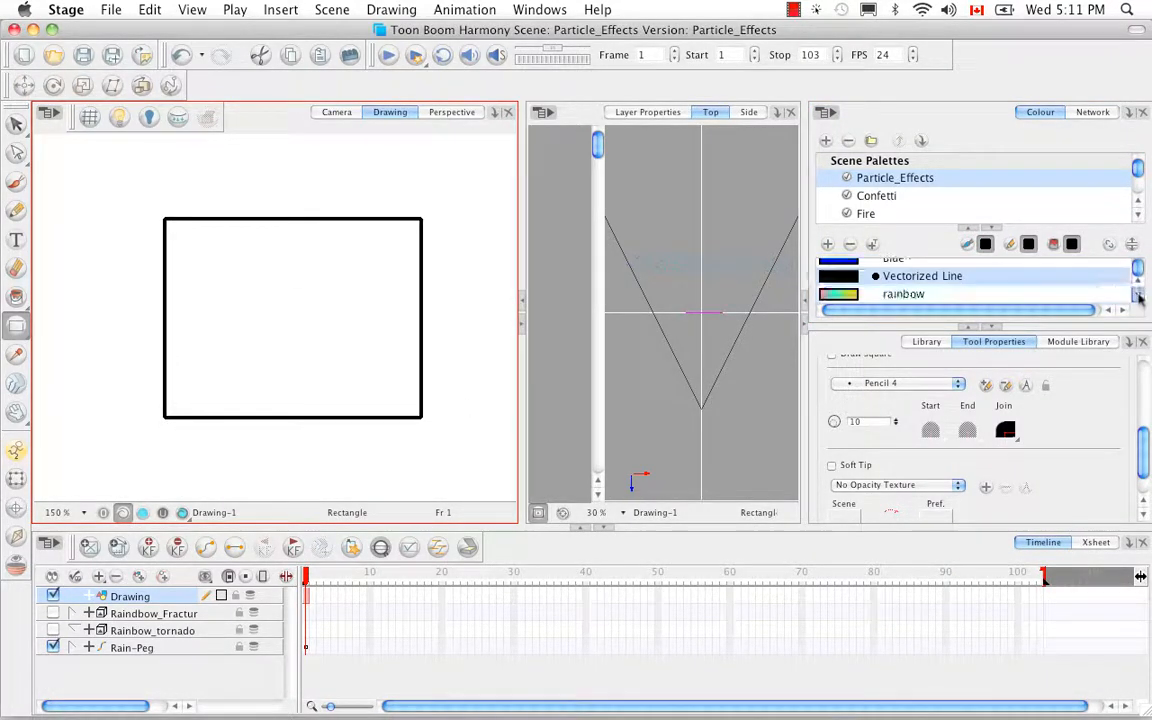
click(1137, 299)
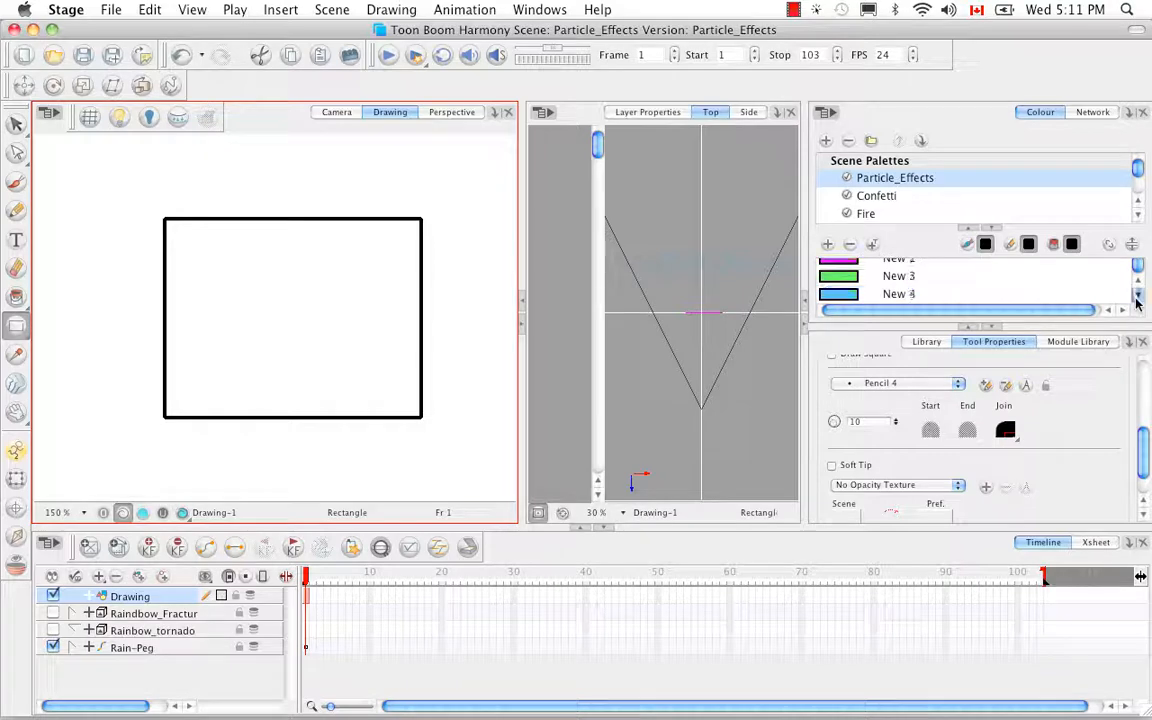
scroll(1122, 285, up, 2)
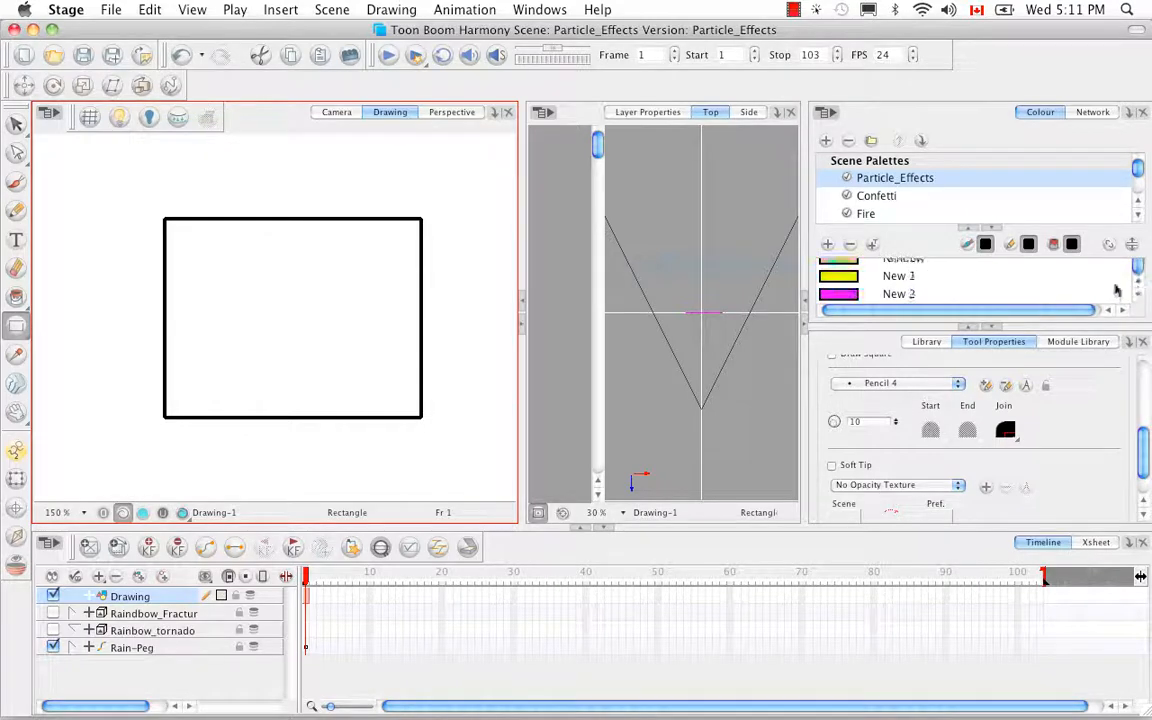
click(858, 279)
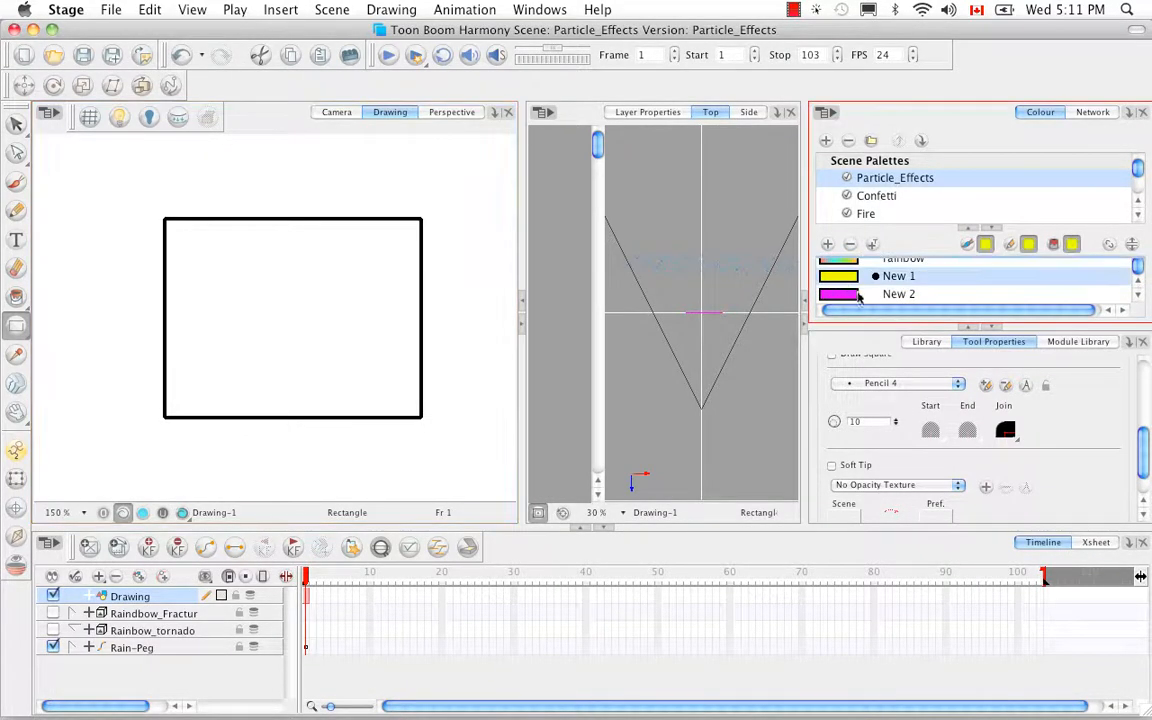
click(16, 296)
click(258, 314)
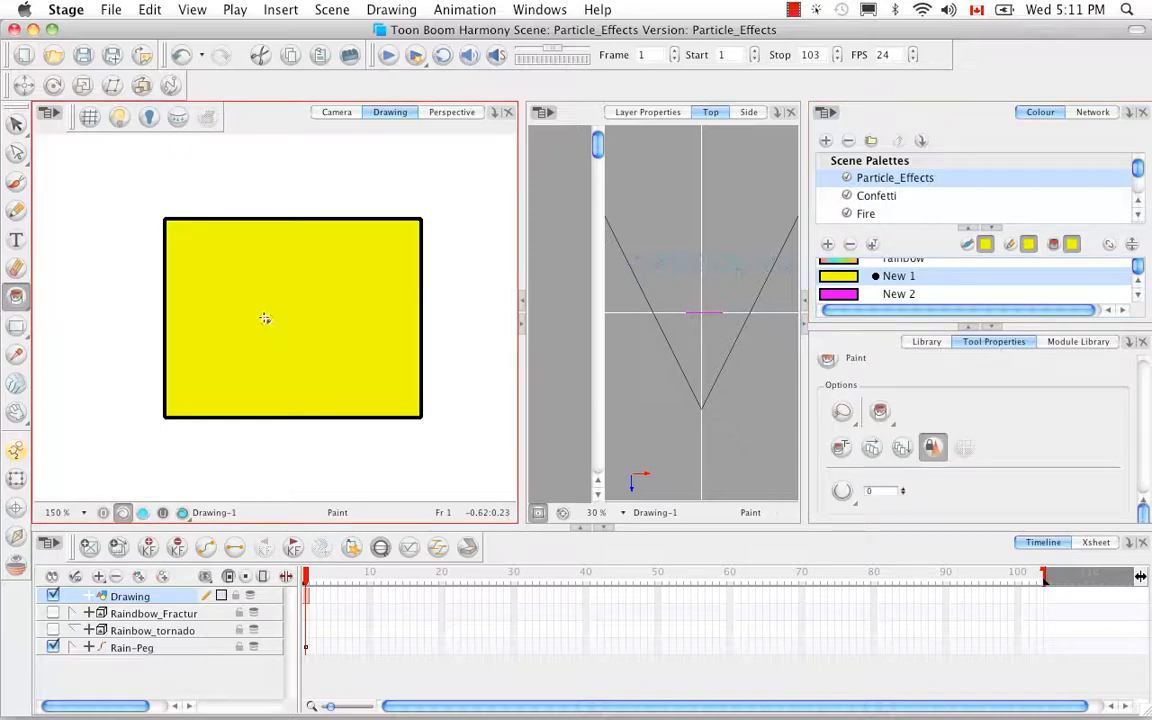
Change the New 1 swatch to a duller yellow with hue 64, saturation 53 and value 86.
double_click(830, 276)
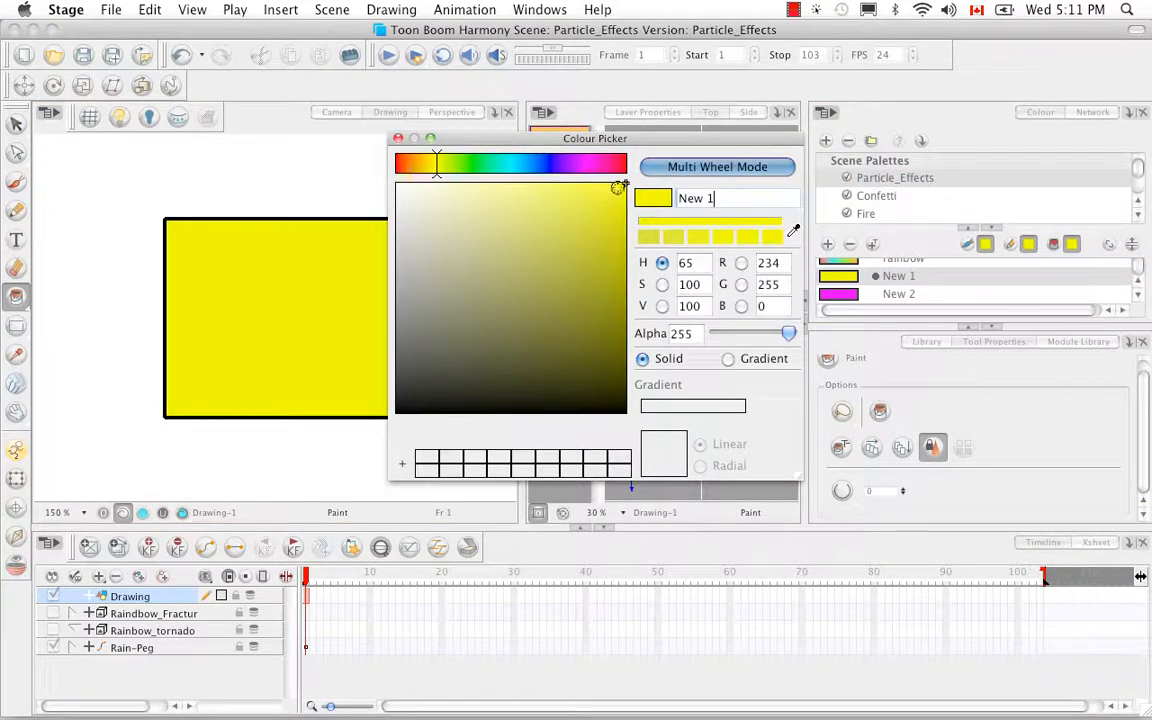
drag(586, 190, 518, 214)
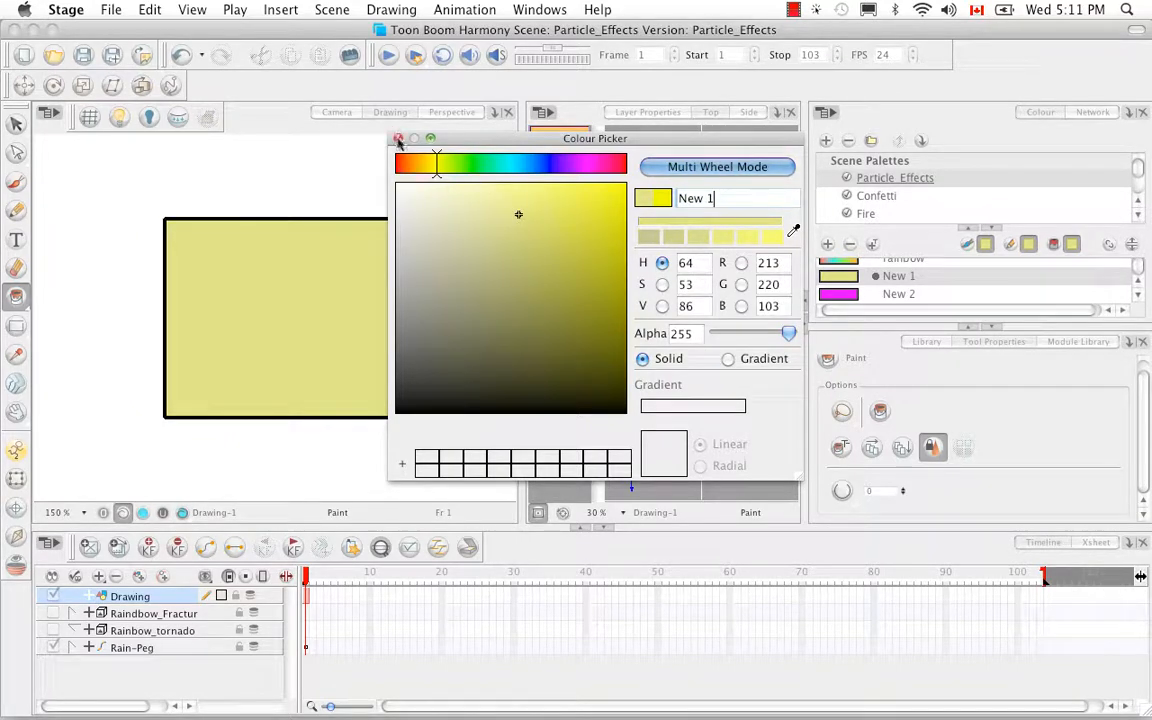
click(398, 138)
Return to the Camera view and extend the rectangle drawing's exposure to frame 100.
click(336, 112)
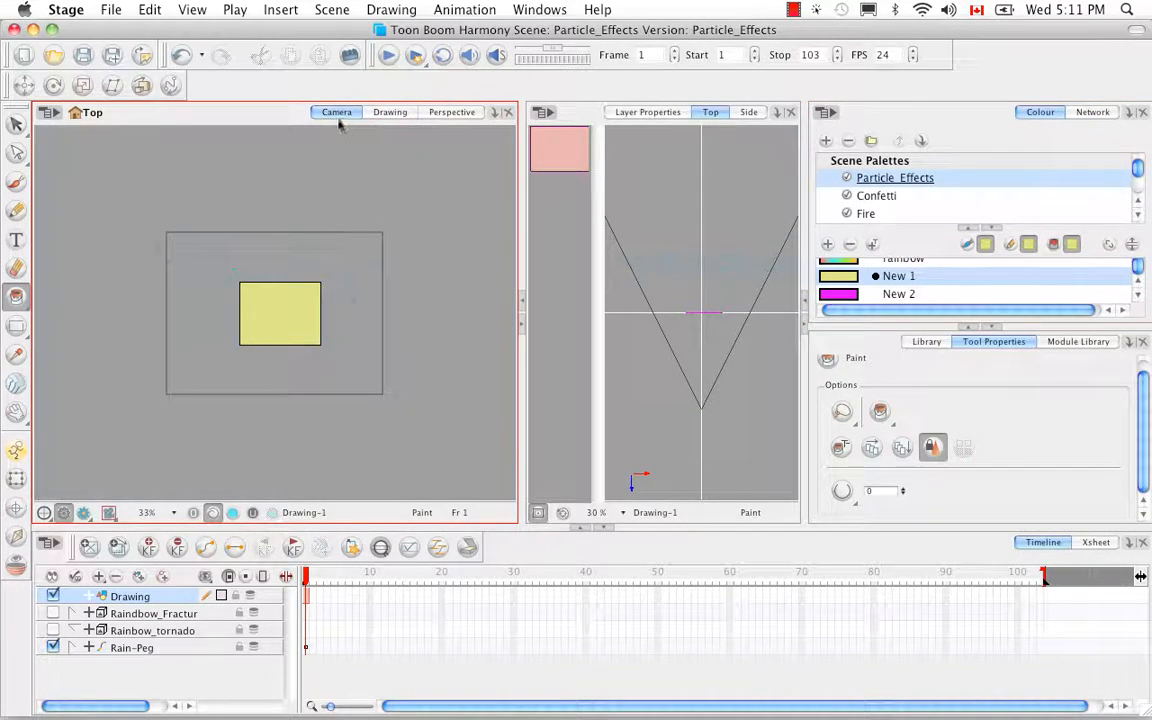
mouse_move(309, 576)
mouse_down()
mouse_move(344, 576)
mouse_move(301, 576)
mouse_up()
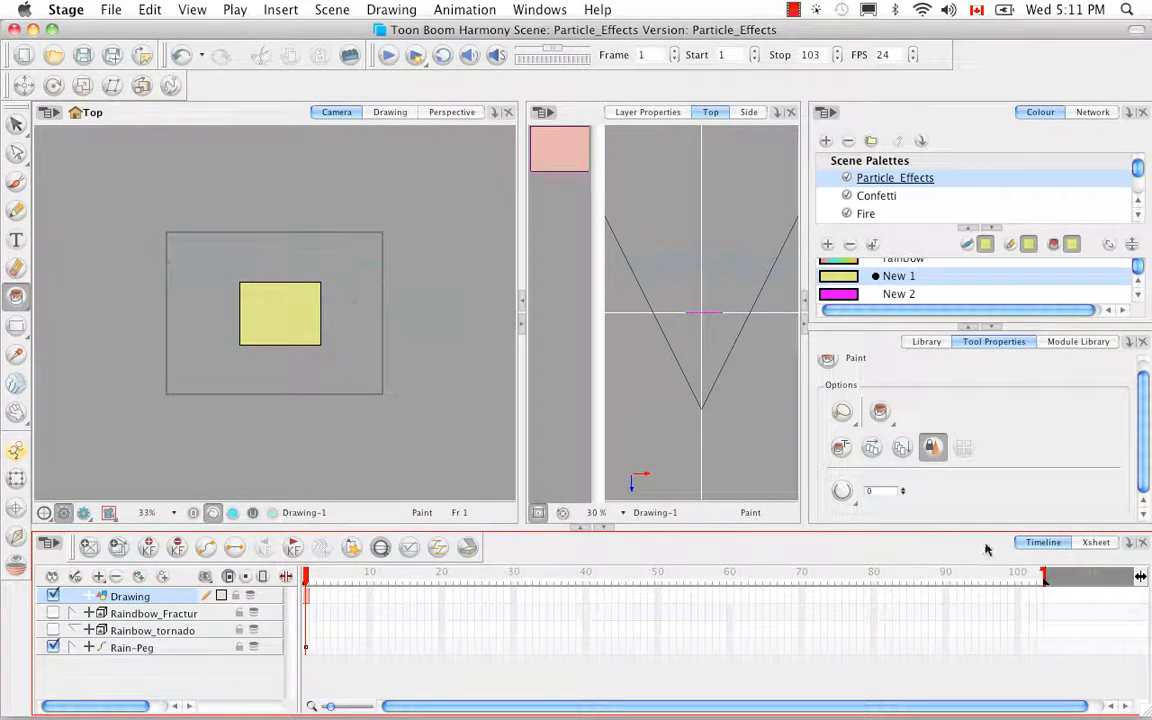
click(1018, 596)
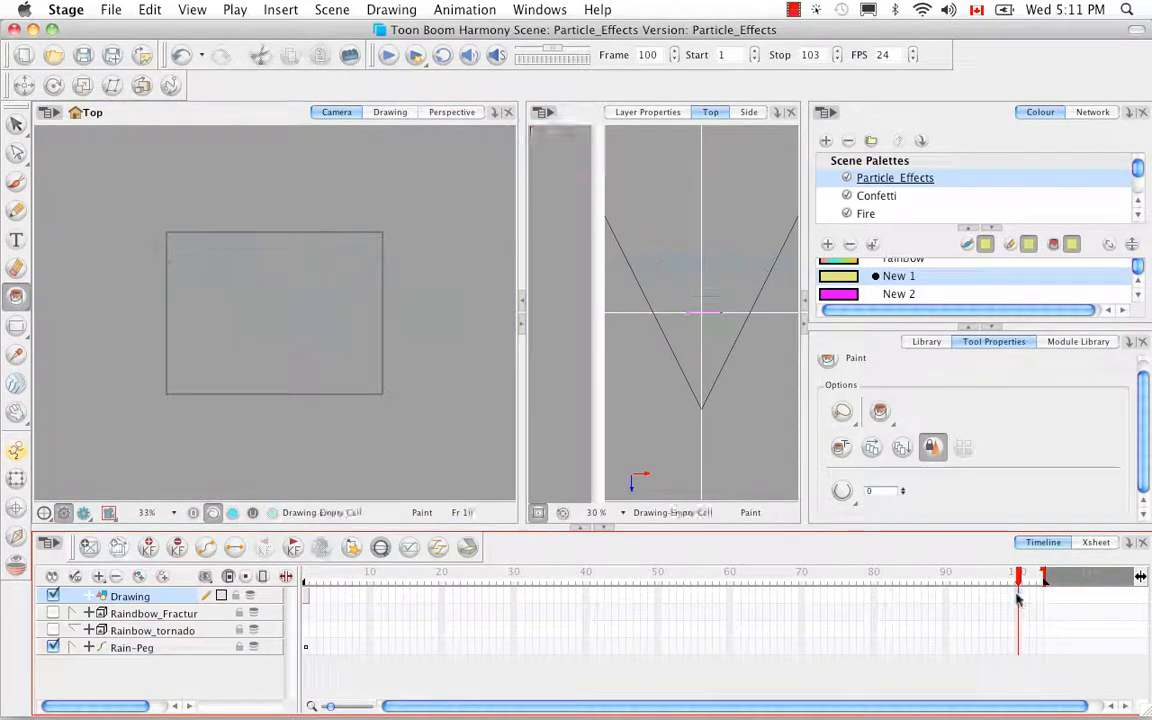
right_click(1019, 596)
mouse_move(990, 420)
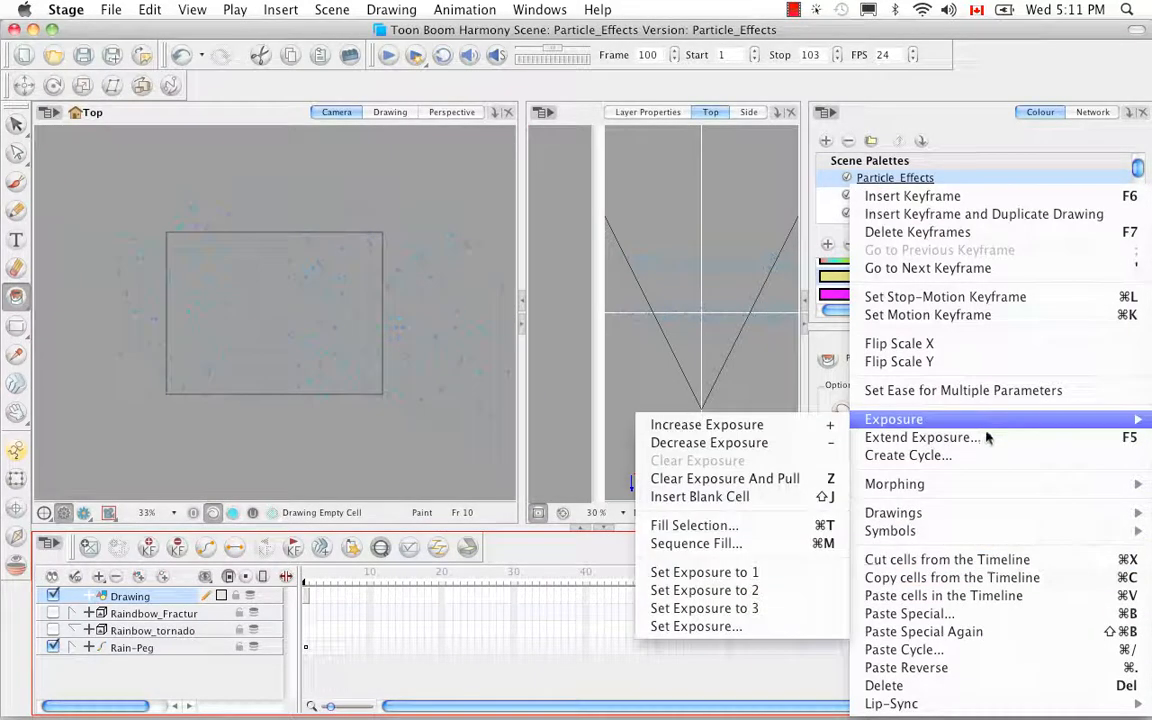
click(920, 438)
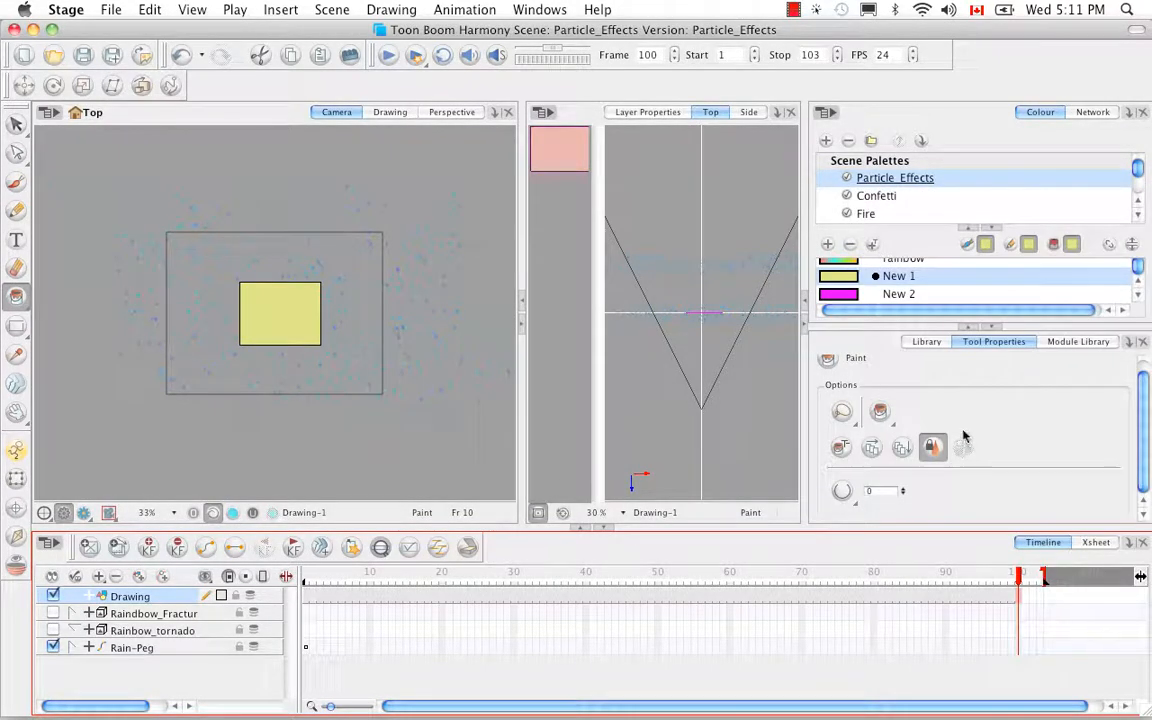
Translate the Drawing layer back in depth between the two rain layers in the Top view, and inspect frame 57 closely in the Camera view.
drag(912, 580, 737, 586)
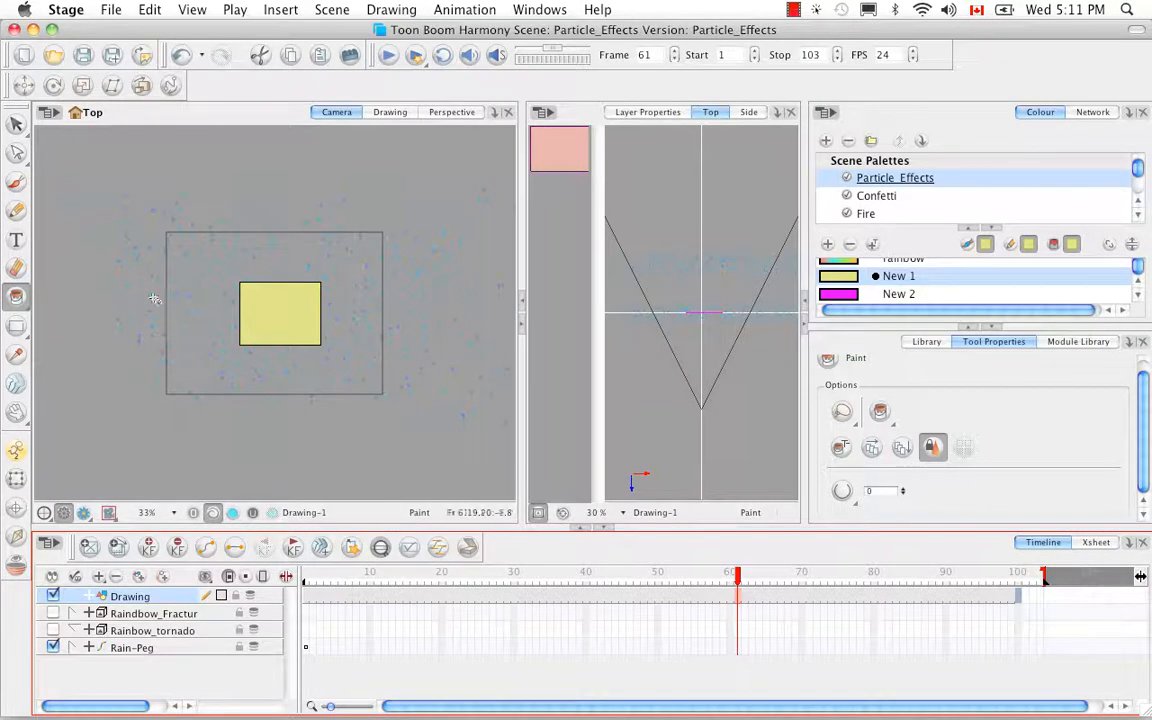
click(24, 85)
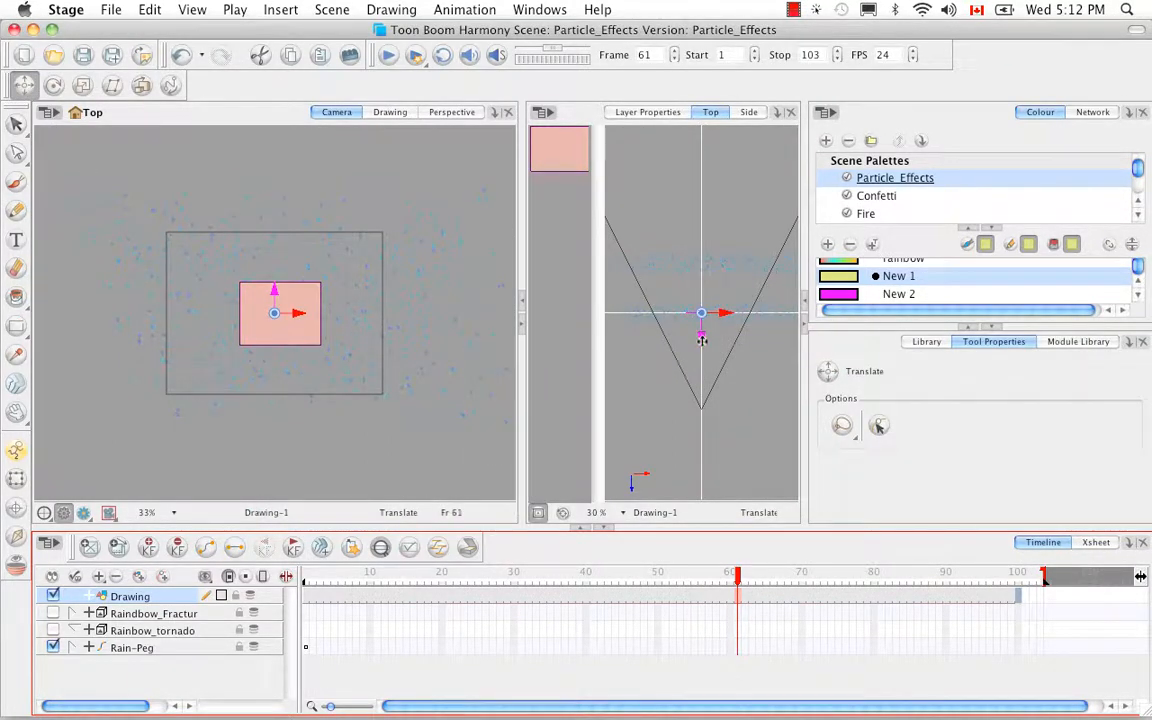
drag(702, 340, 699, 318)
click(404, 450)
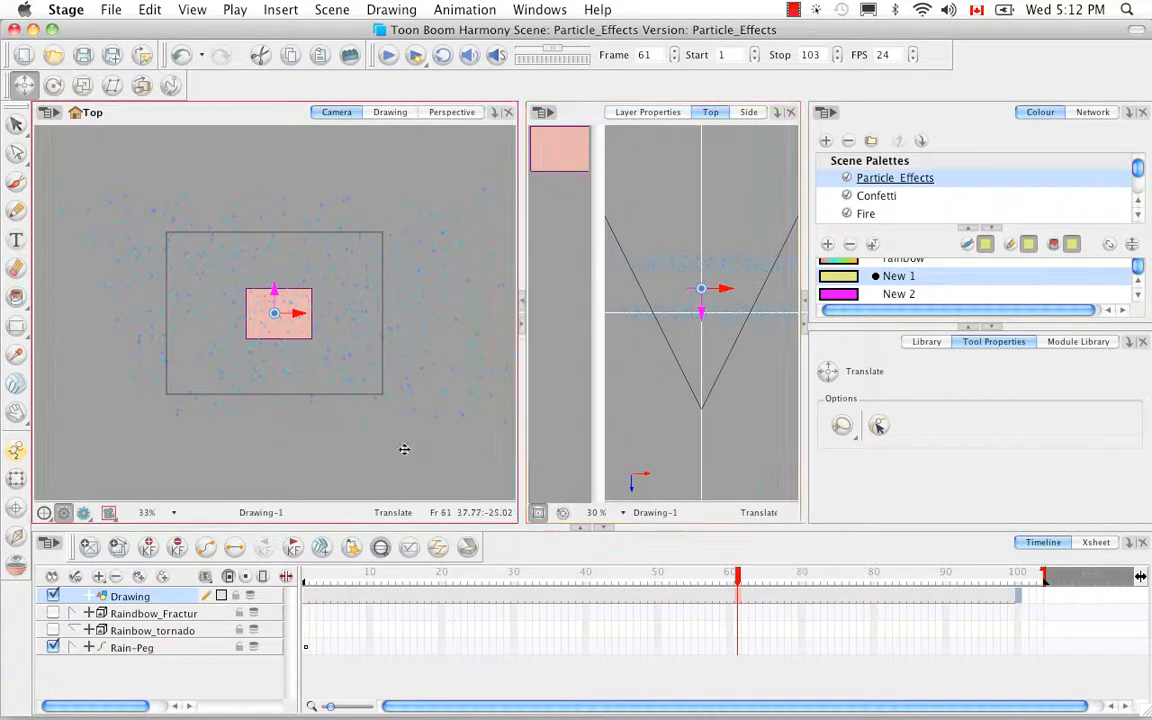
mouse_move(737, 574)
mouse_down()
mouse_move(645, 574)
mouse_move(826, 578)
mouse_move(862, 590)
mouse_move(605, 579)
mouse_move(740, 587)
mouse_up()
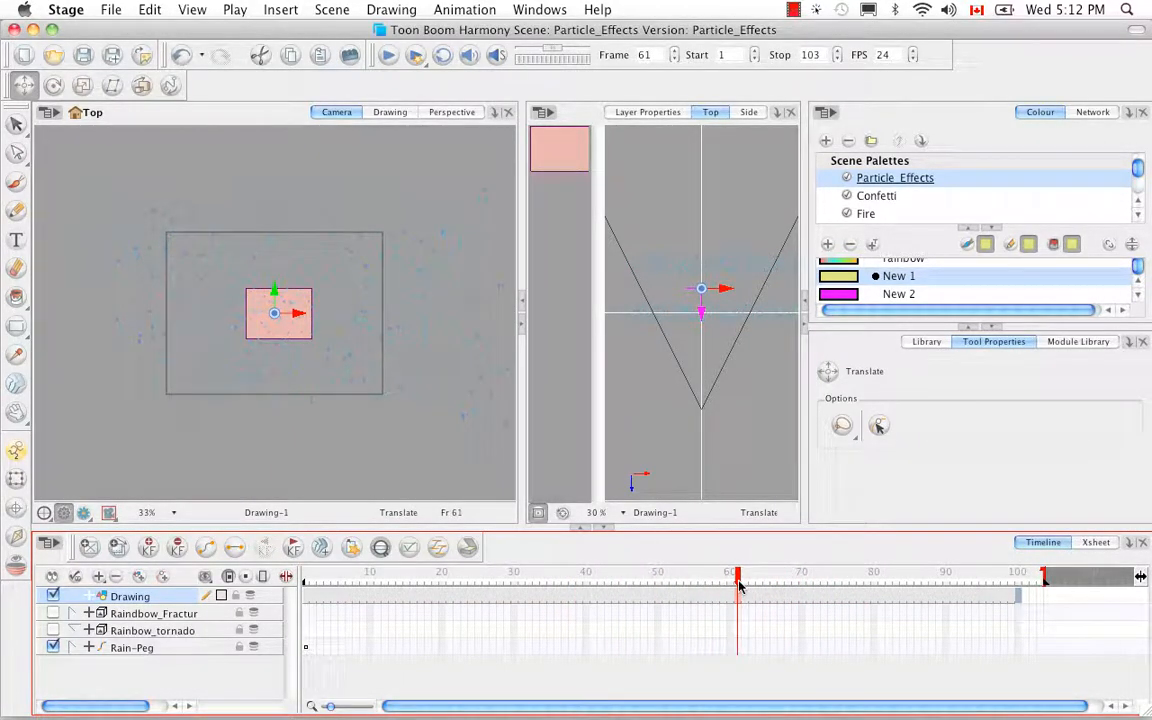
drag(743, 585, 709, 576)
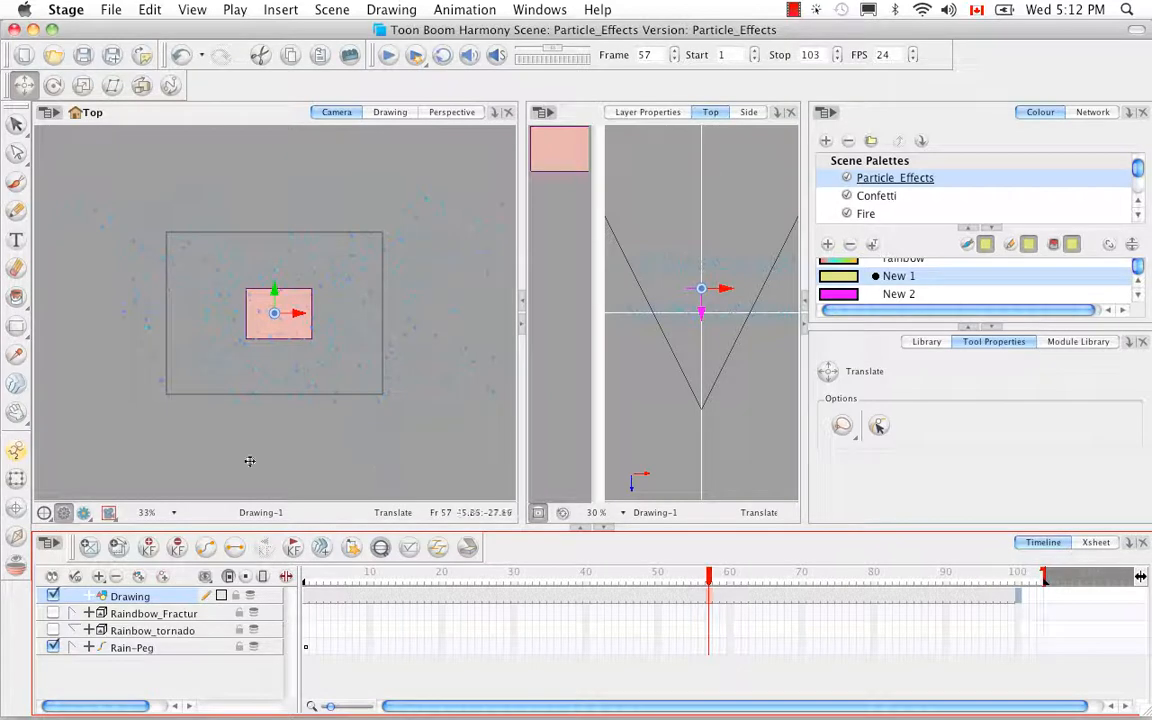
click(353, 512)
key(shift+m)
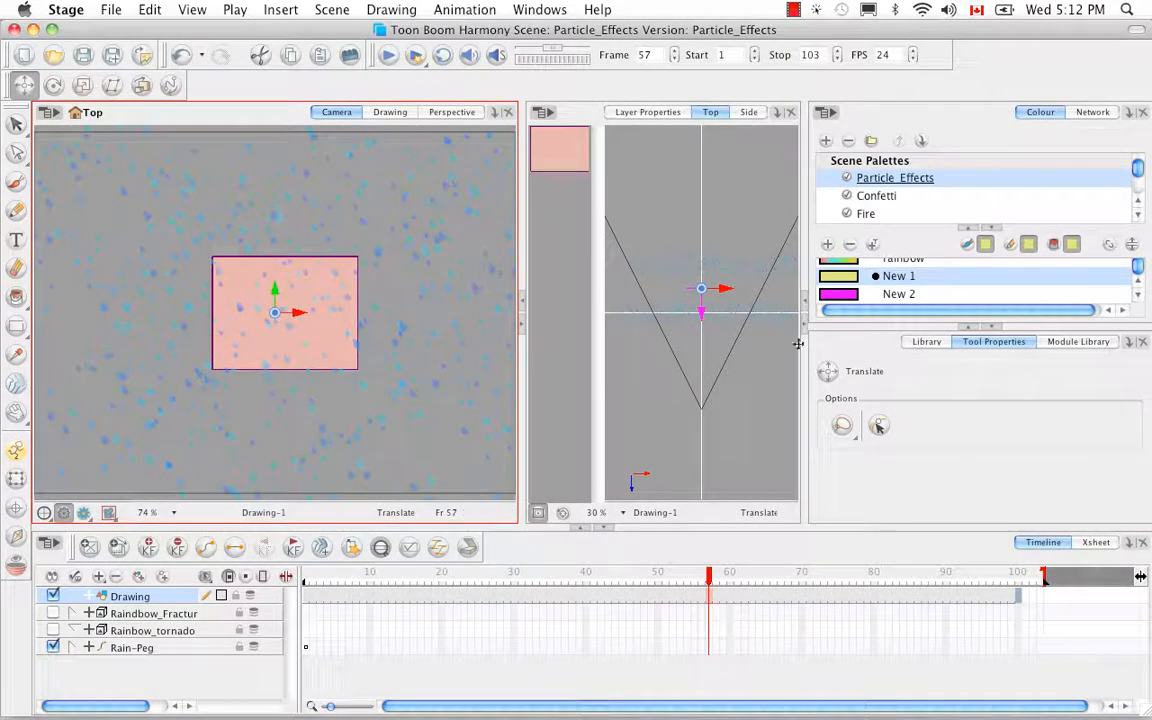
Move the Drawing module above the Composite in the network and reconnect it between the Rain group's two connections.
click(1092, 112)
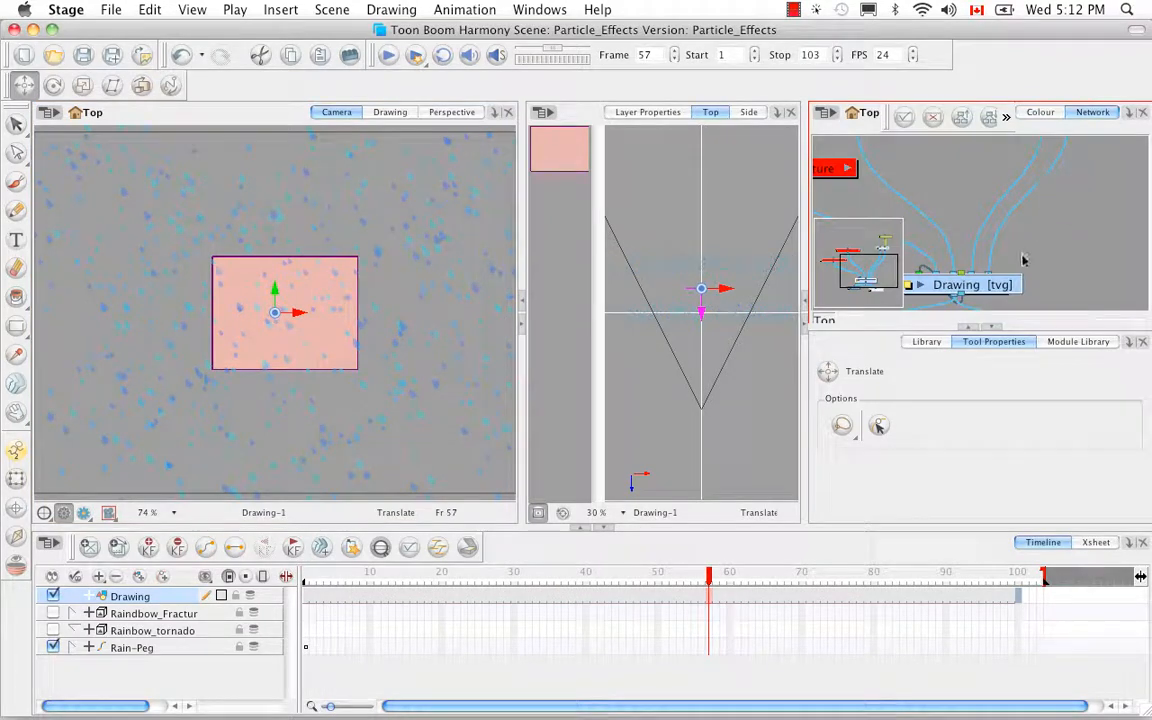
click(993, 328)
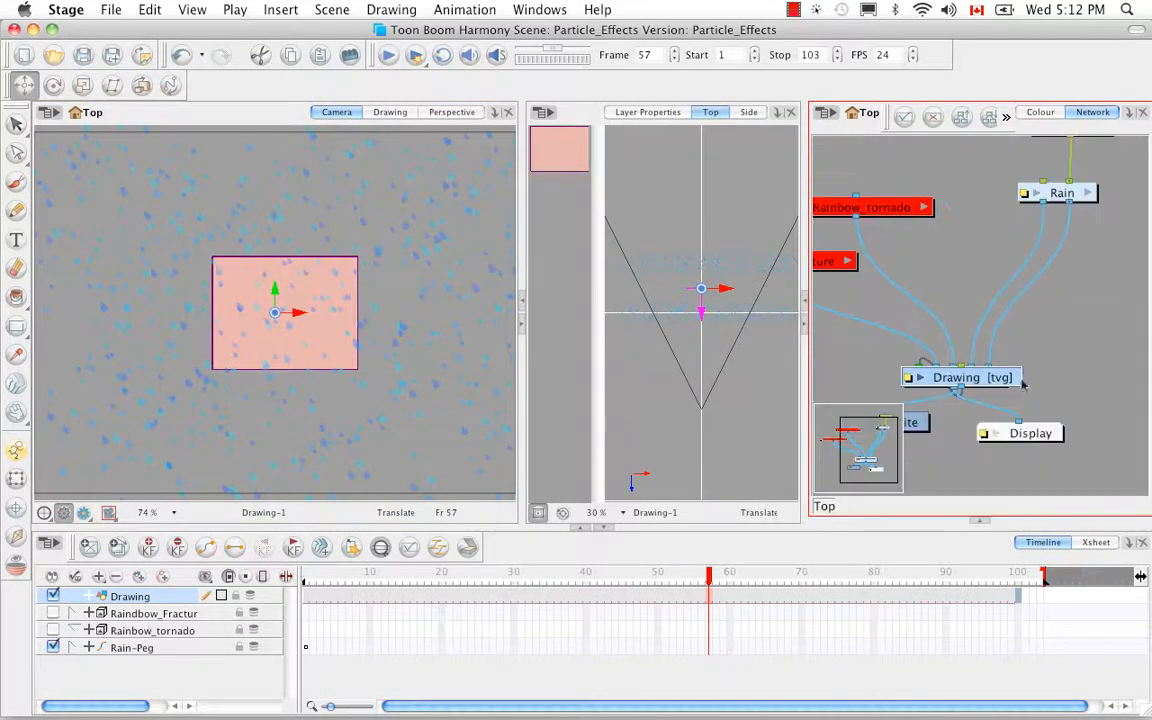
drag(986, 374, 976, 247)
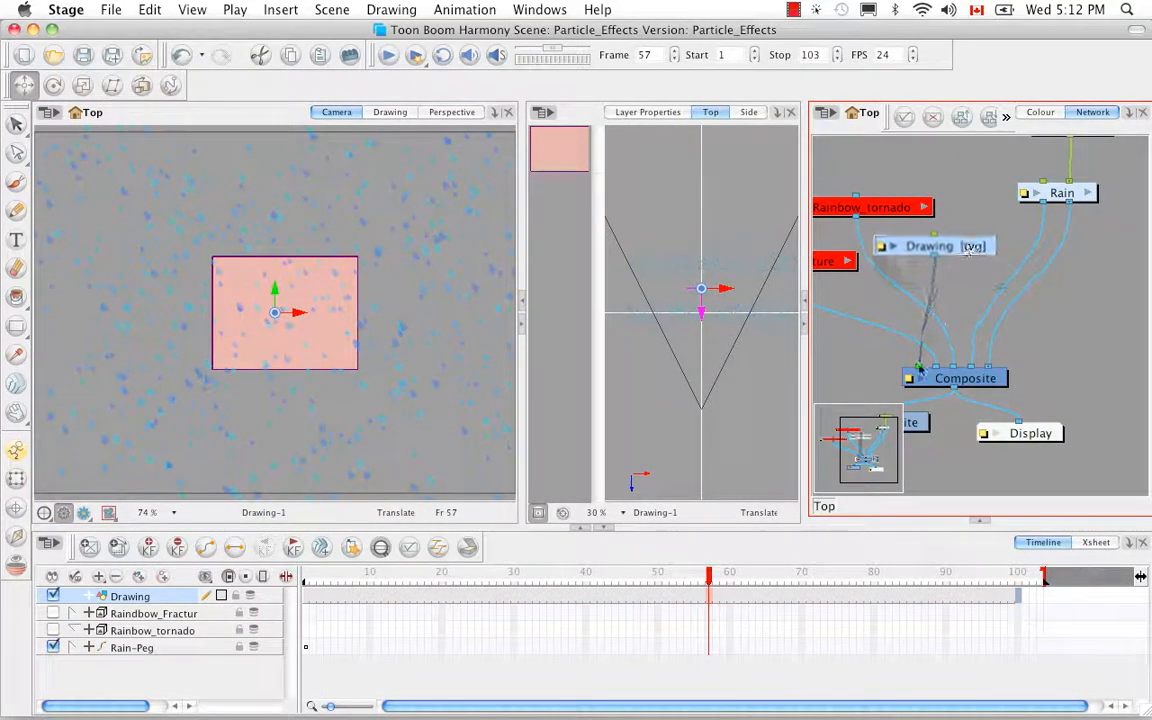
mouse_move(918, 366)
mouse_down()
mouse_move(986, 368)
mouse_move(972, 369)
mouse_up()
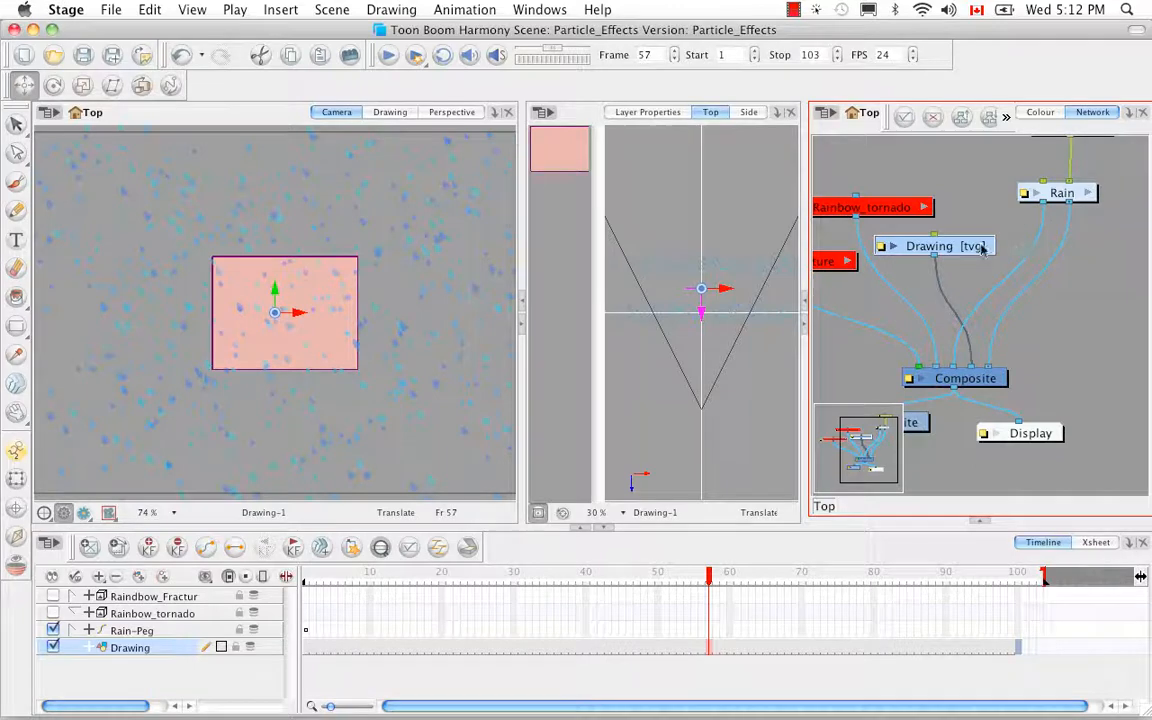
mouse_move(982, 248)
mouse_down()
mouse_move(1080, 248)
mouse_move(1039, 242)
mouse_up()
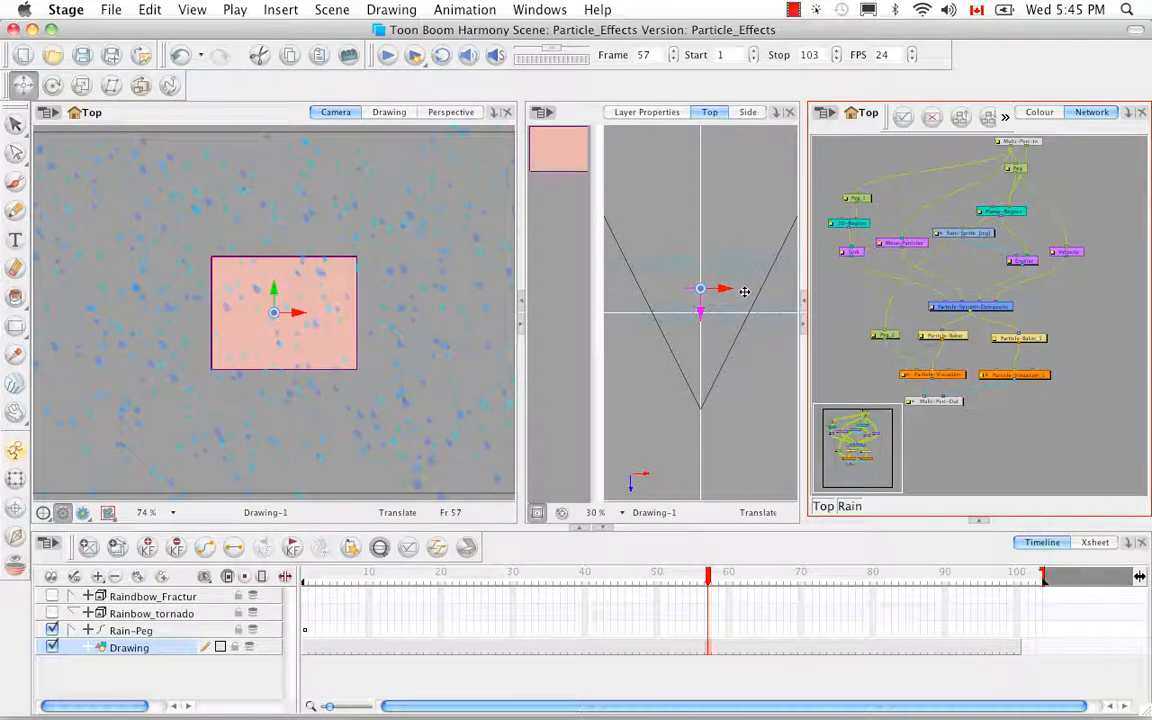
Inspect the scene in perspective, and toggle Particle-Baker_1 and Particle-Visualizer_1 off and back on to compare the rain in the Camera view.
click(445, 112)
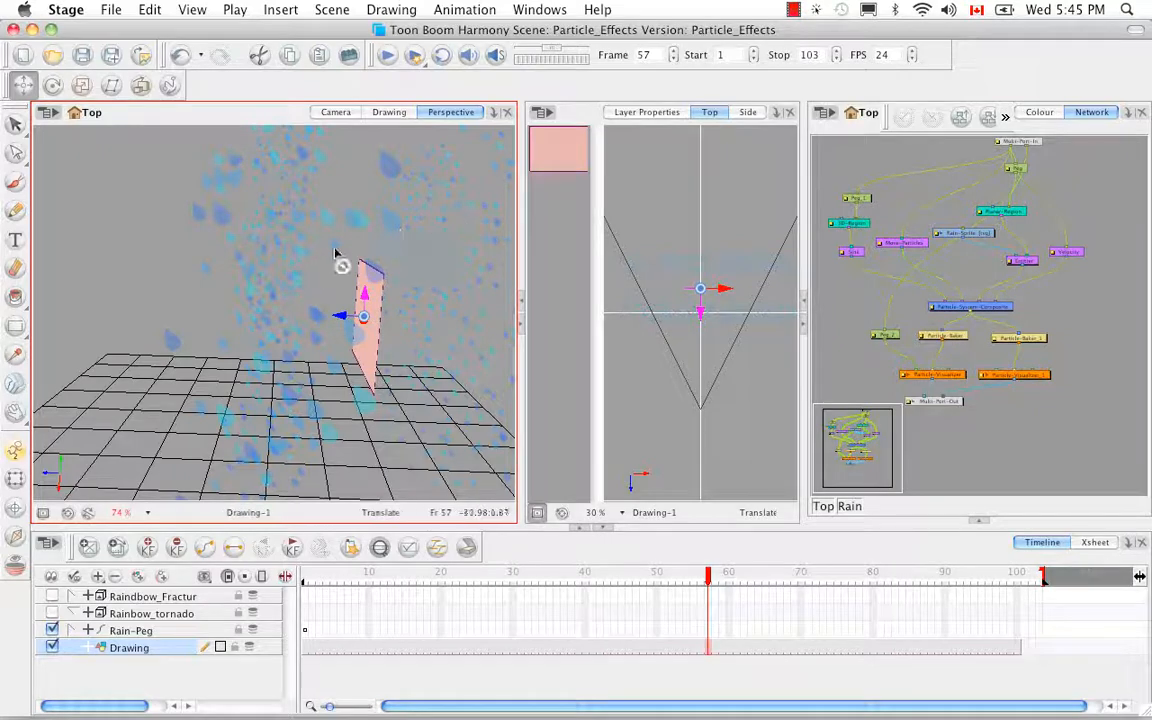
click(340, 112)
click(1074, 335)
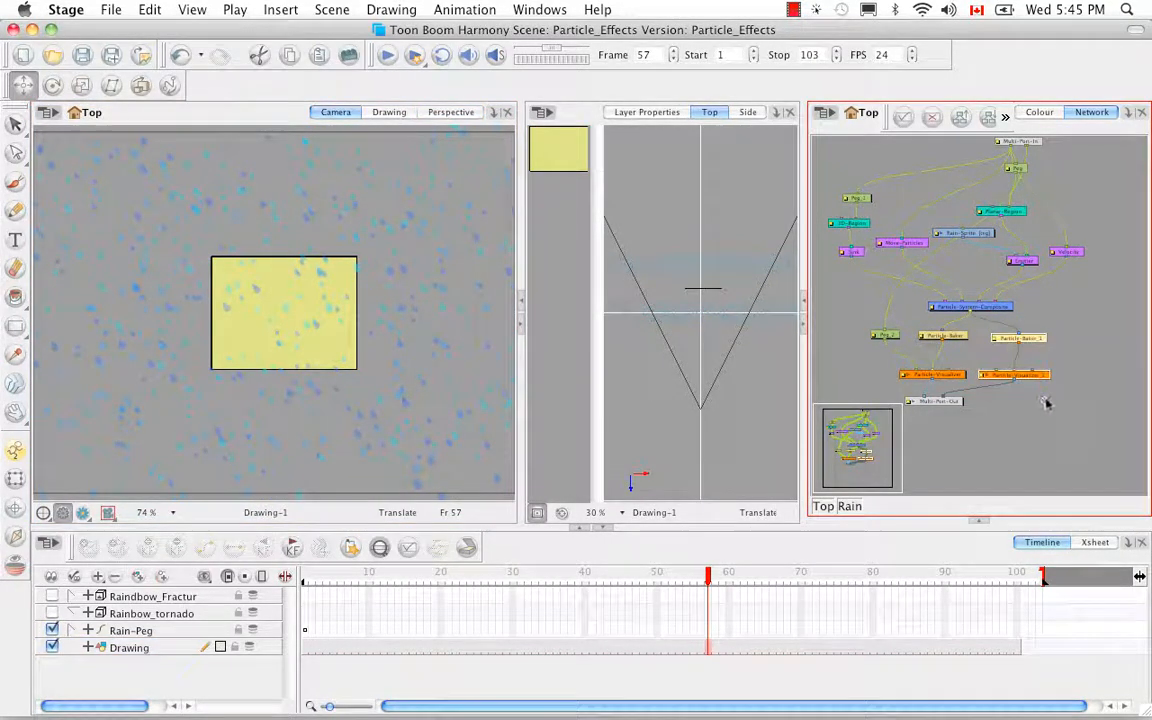
key(d)
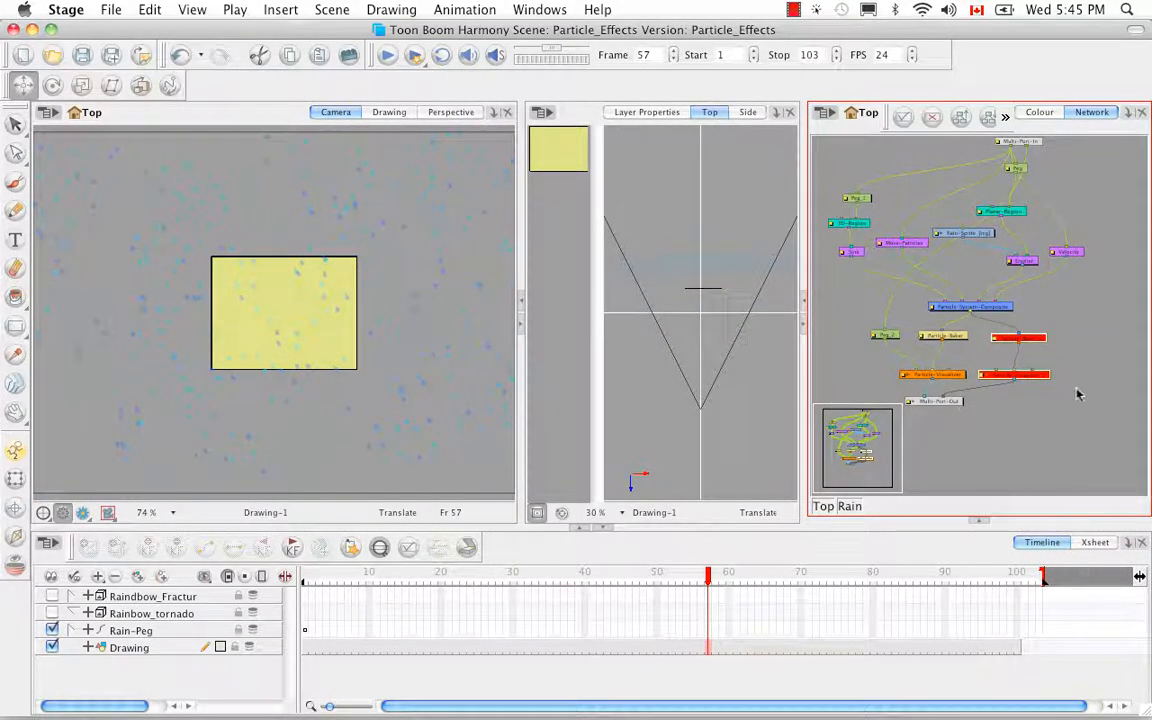
click(1063, 347)
drag(1080, 323, 1034, 394)
key(a)
click(1036, 418)
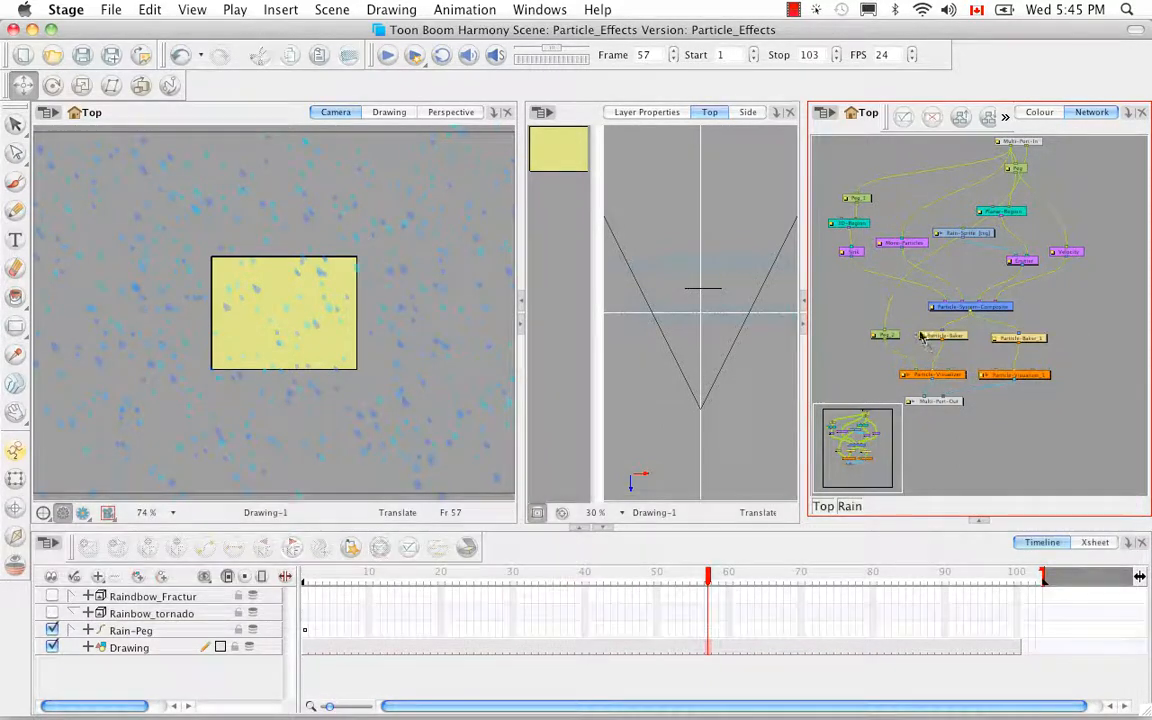
Disable and re-enable Particle-Baker and Particle-Visualizer in the Rain group to compare the rain in the Camera view.
drag(913, 318, 952, 384)
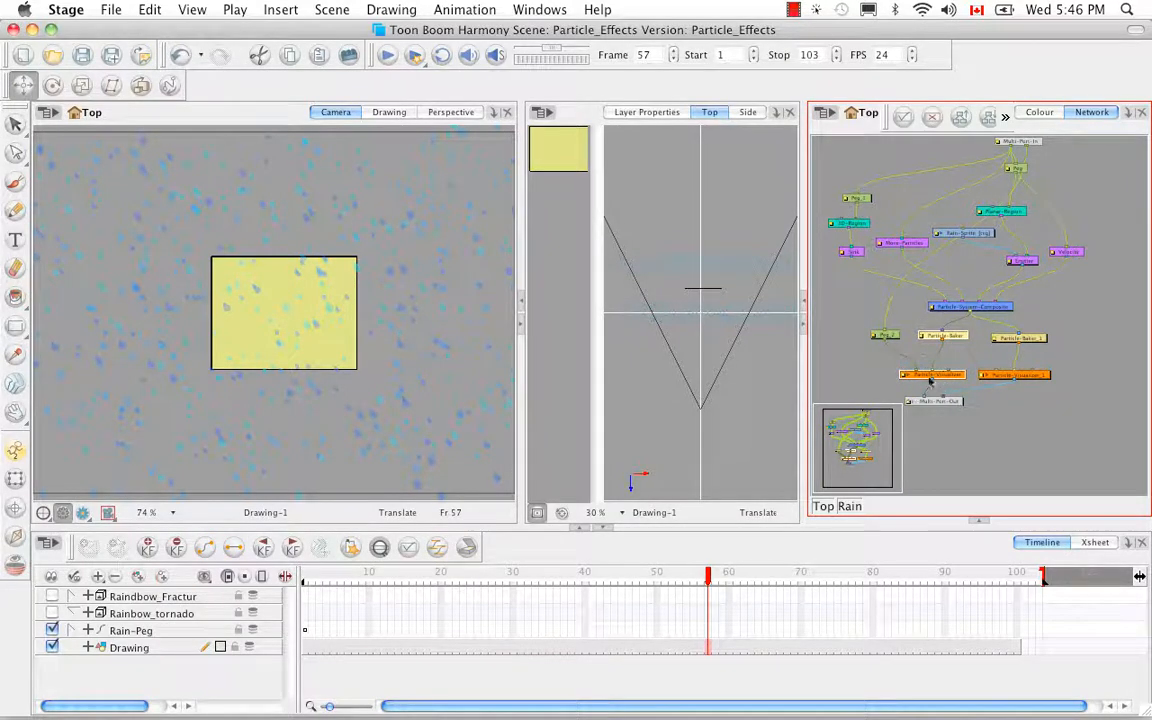
key(d)
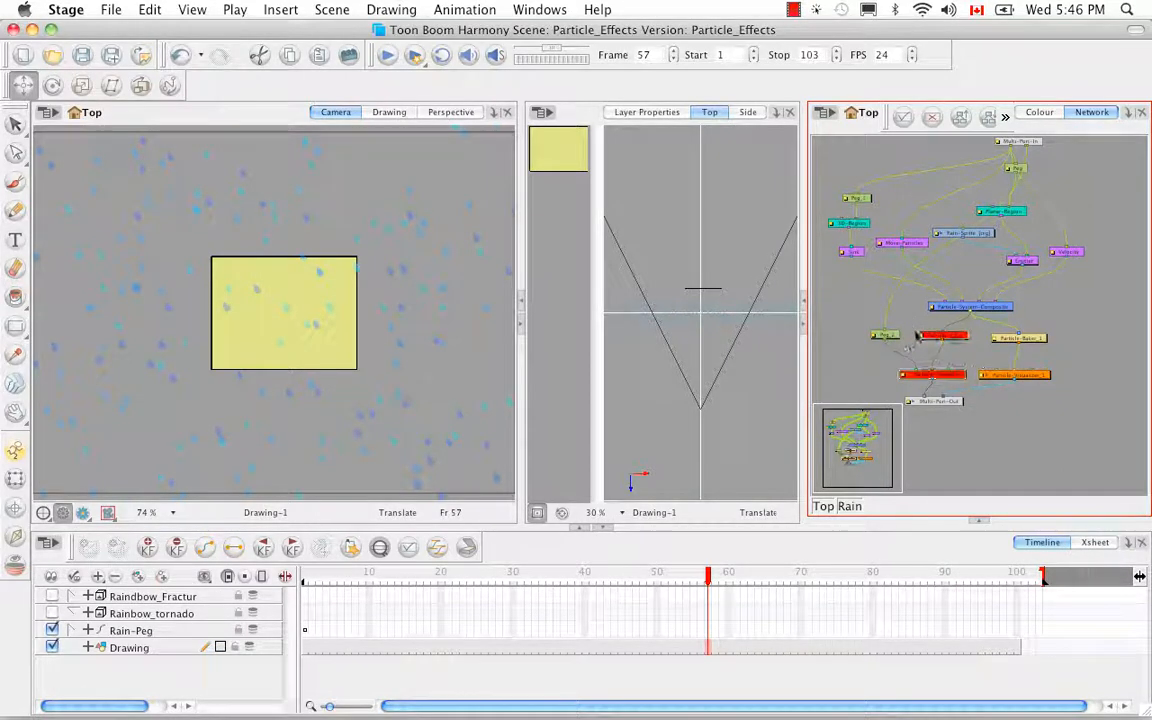
drag(909, 320, 964, 388)
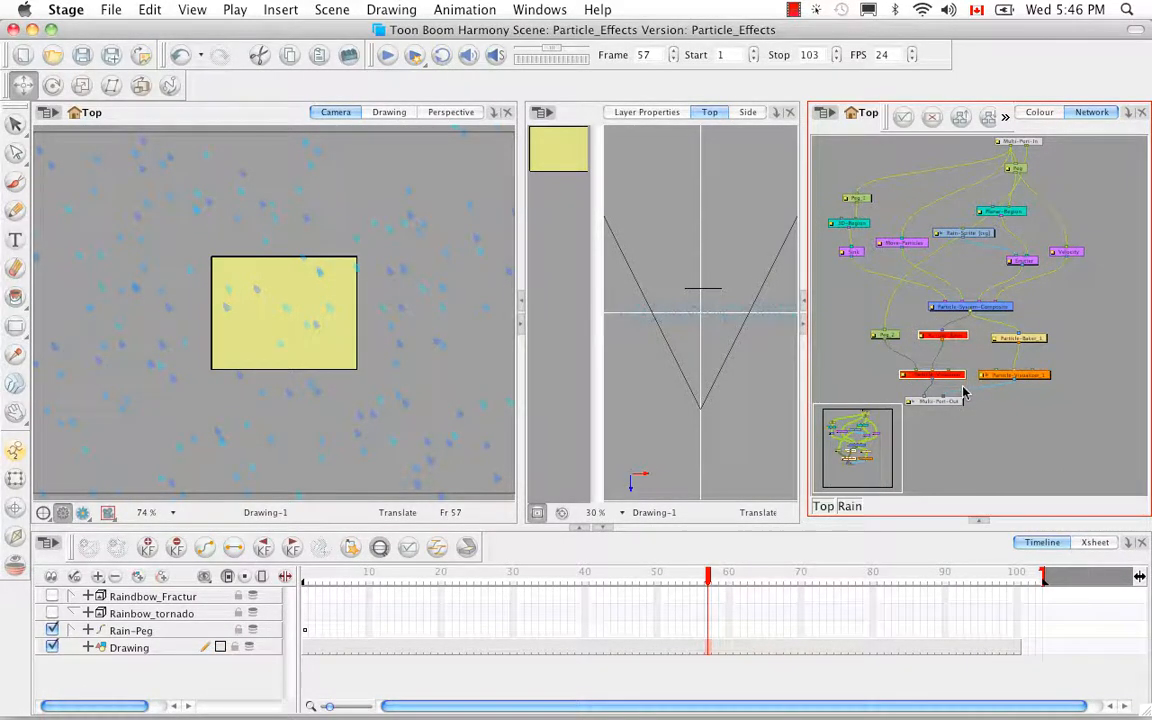
key(a)
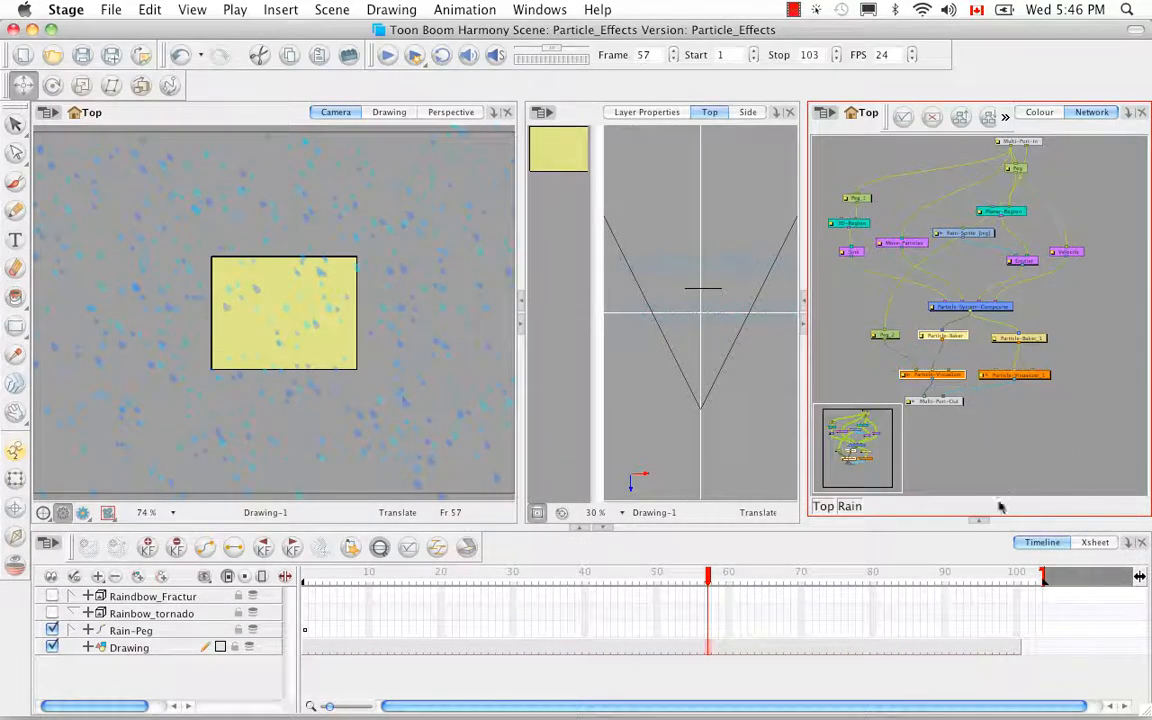
Add a Peg from the Favorites modules to the Rain group, place it below Particle-Baker, and connect it to Particle-Visualizer.
click(981, 522)
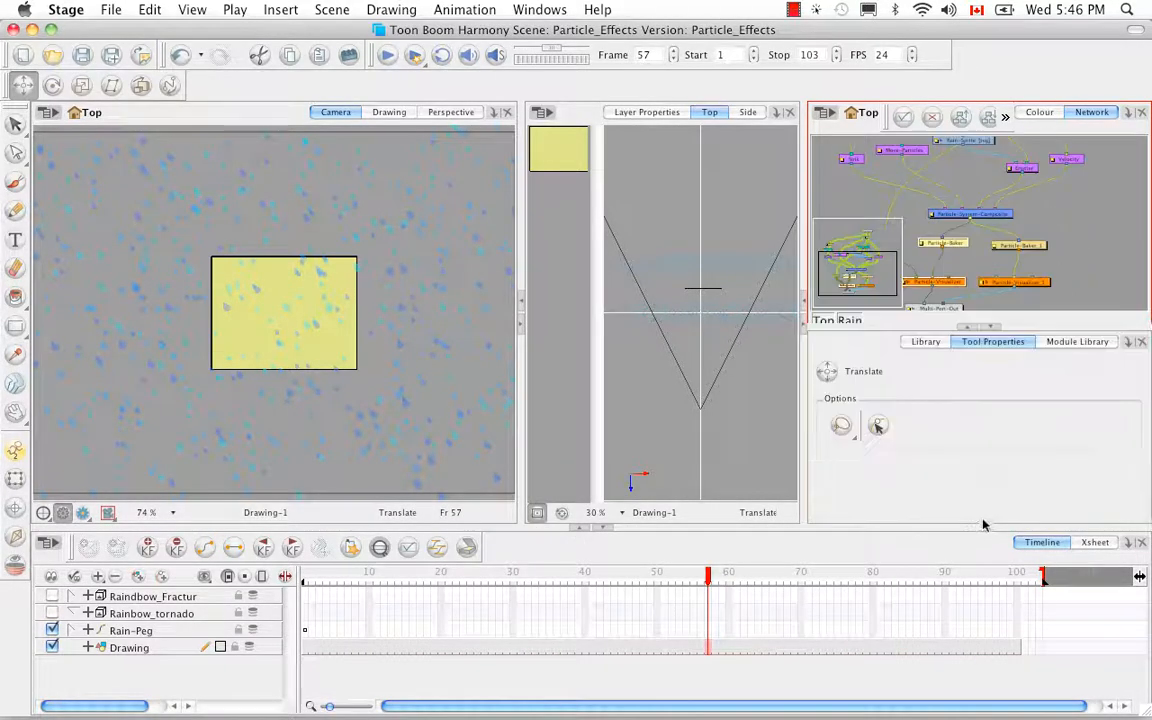
click(1075, 343)
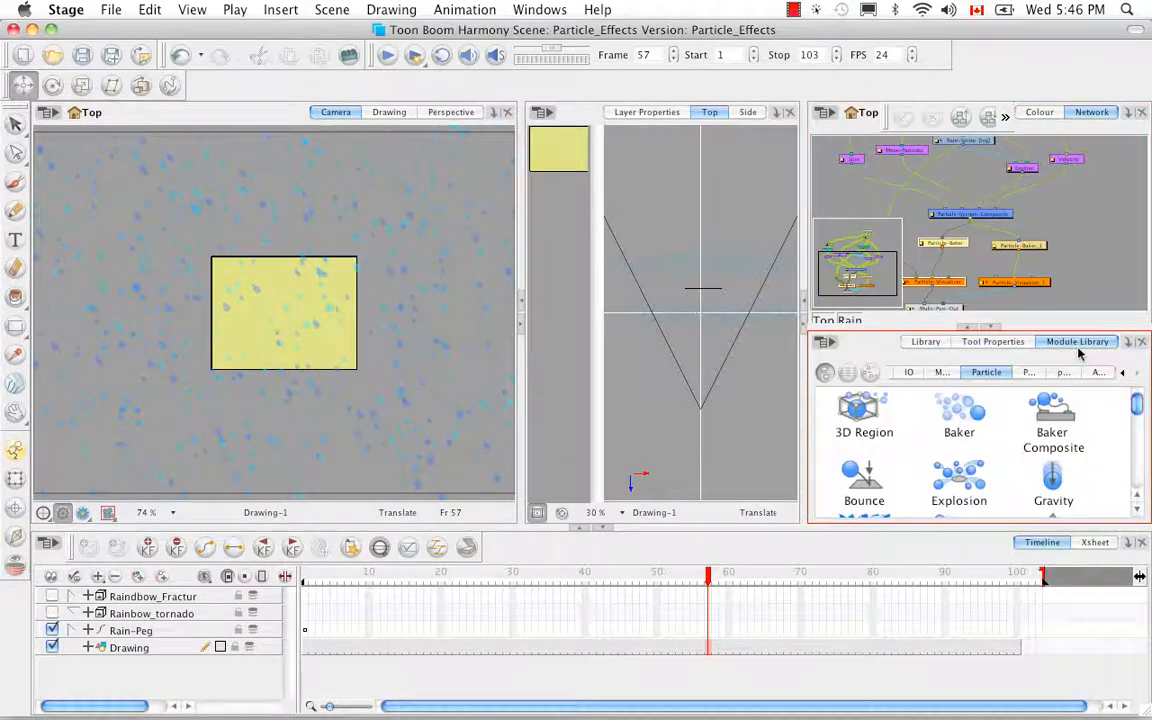
click(1122, 373)
click(1122, 373)
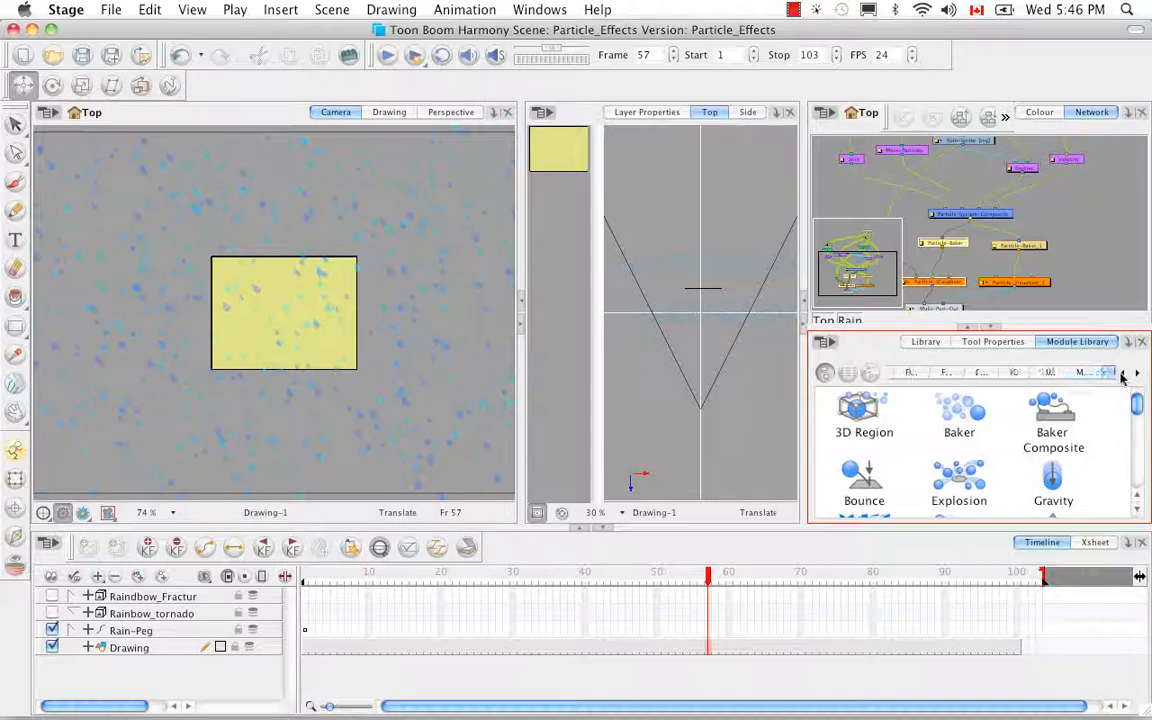
click(955, 373)
scroll(1020, 420, down, 2)
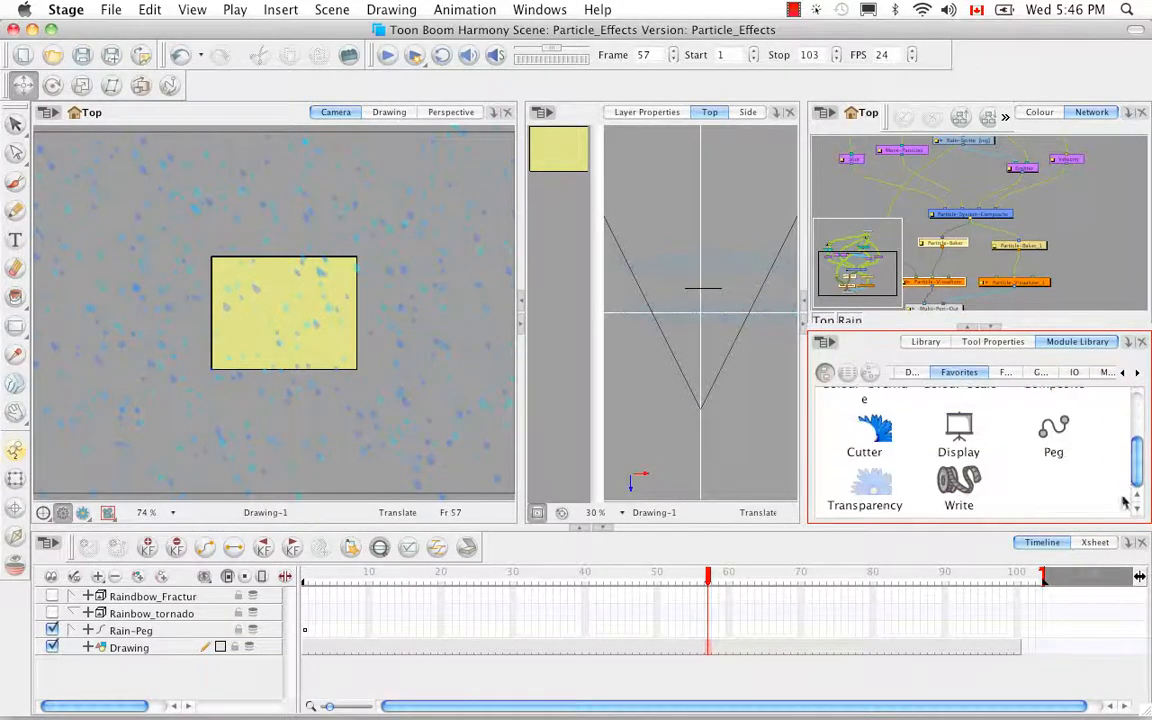
click(1053, 432)
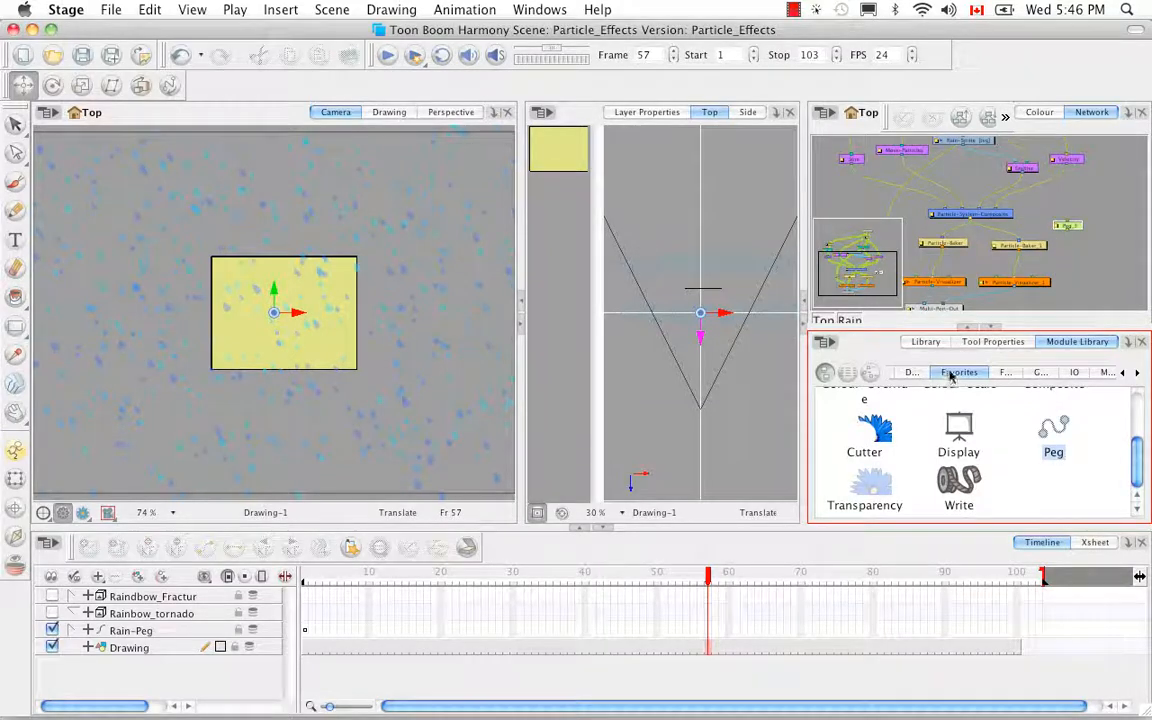
click(980, 327)
drag(1071, 325, 957, 376)
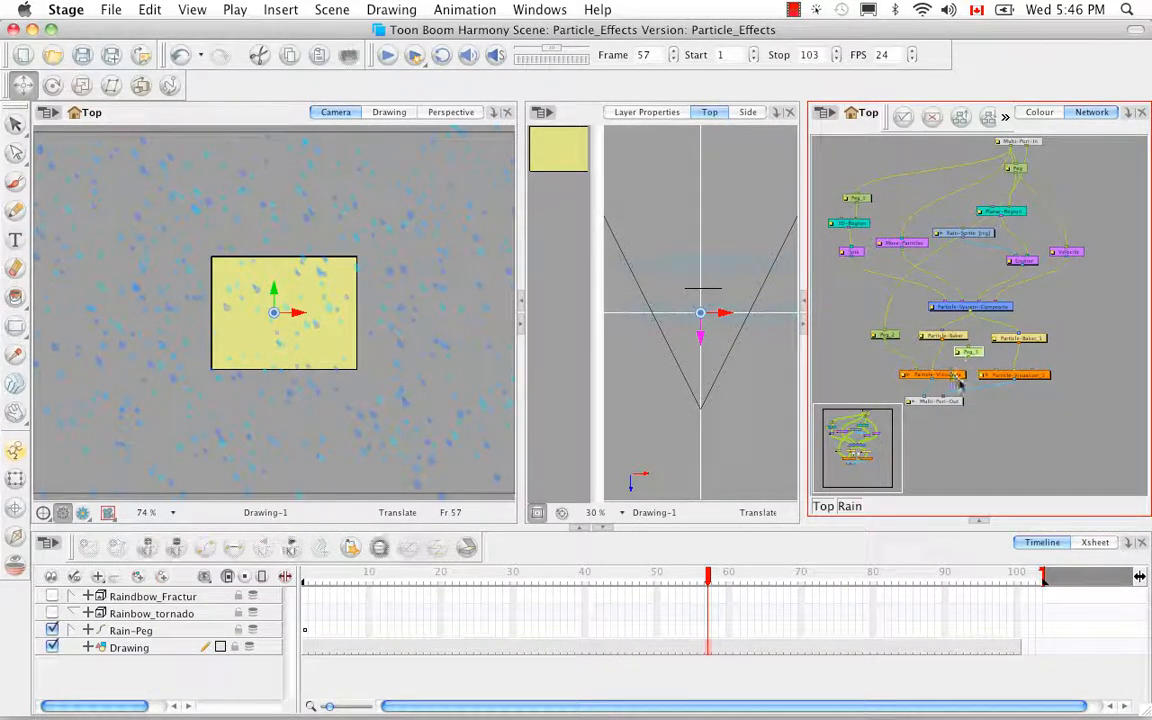
Go to frame 1 and translate the new peg back in depth behind the Drawing layer in the Top view.
click(647, 112)
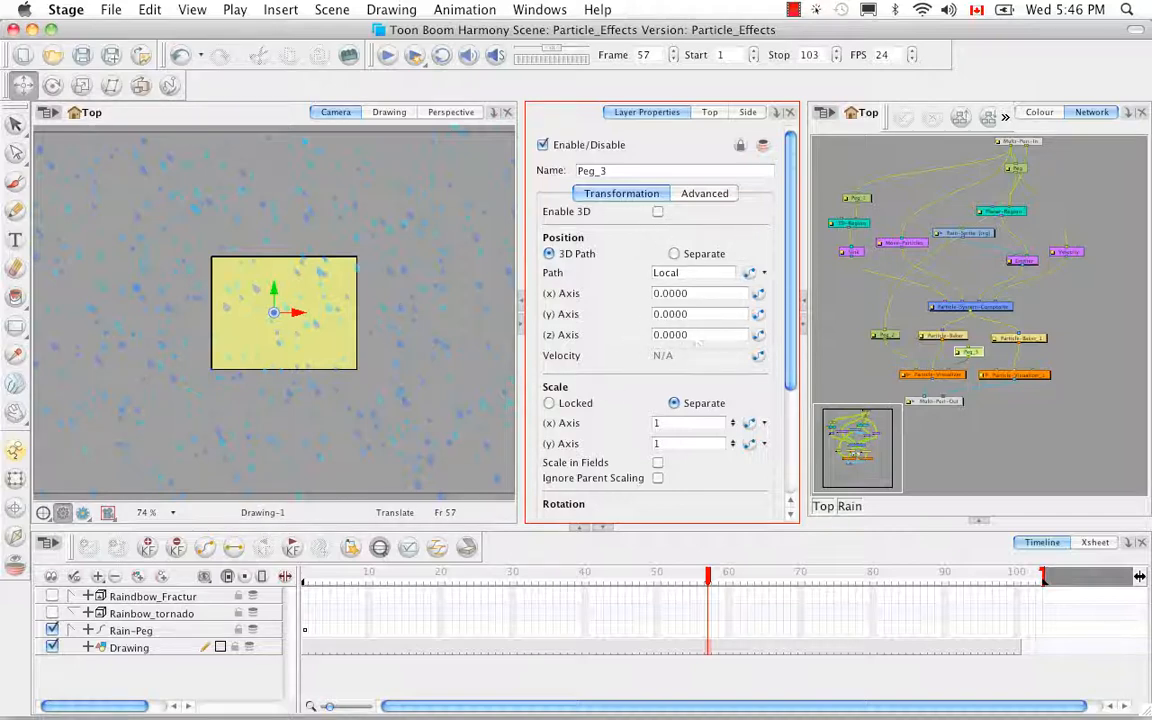
click(709, 113)
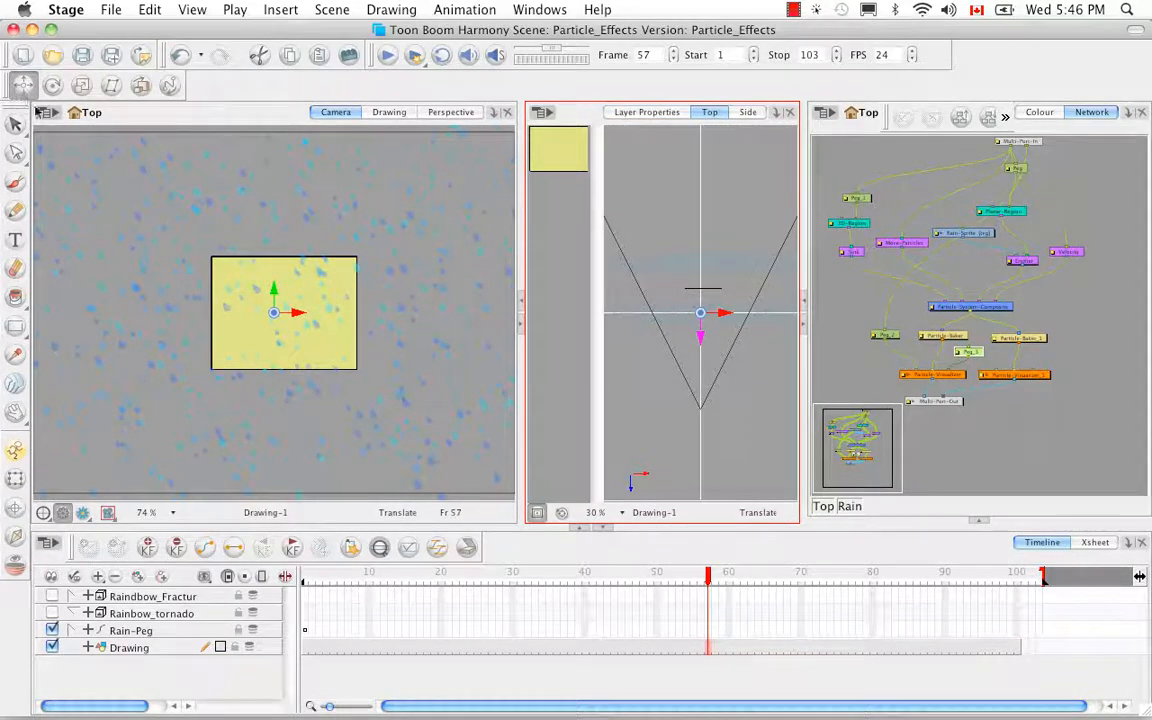
drag(645, 575, 303, 592)
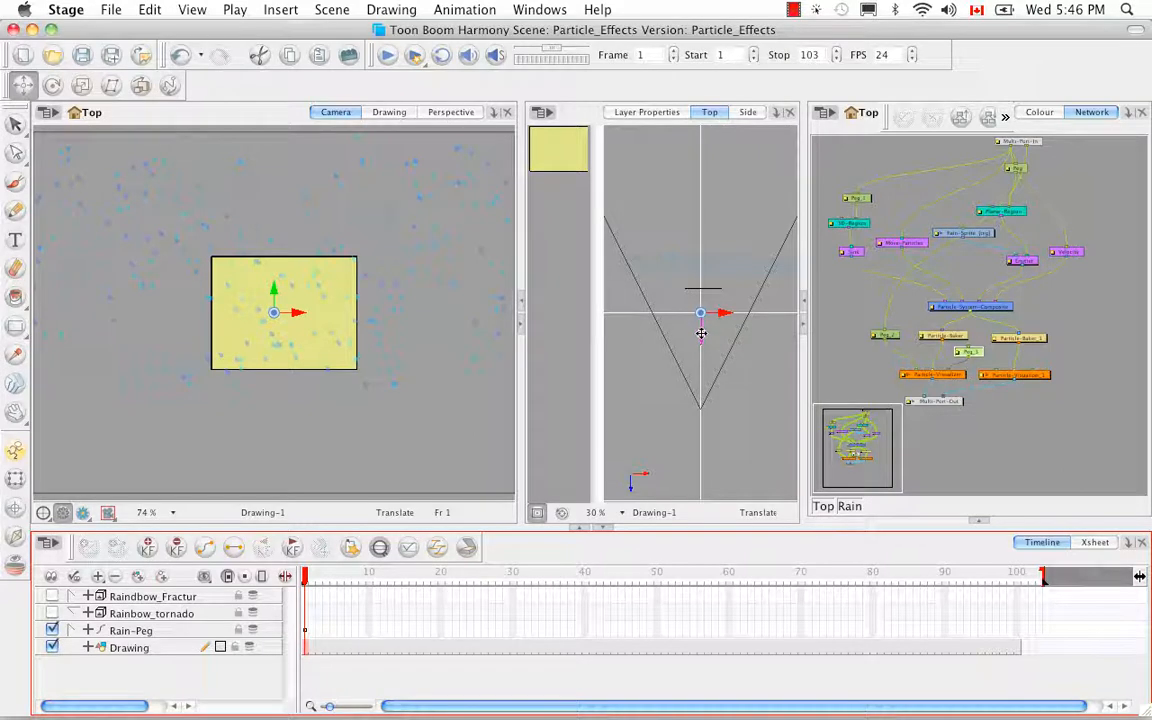
mouse_move(700, 334)
mouse_down()
mouse_move(698, 376)
mouse_move(702, 290)
mouse_up()
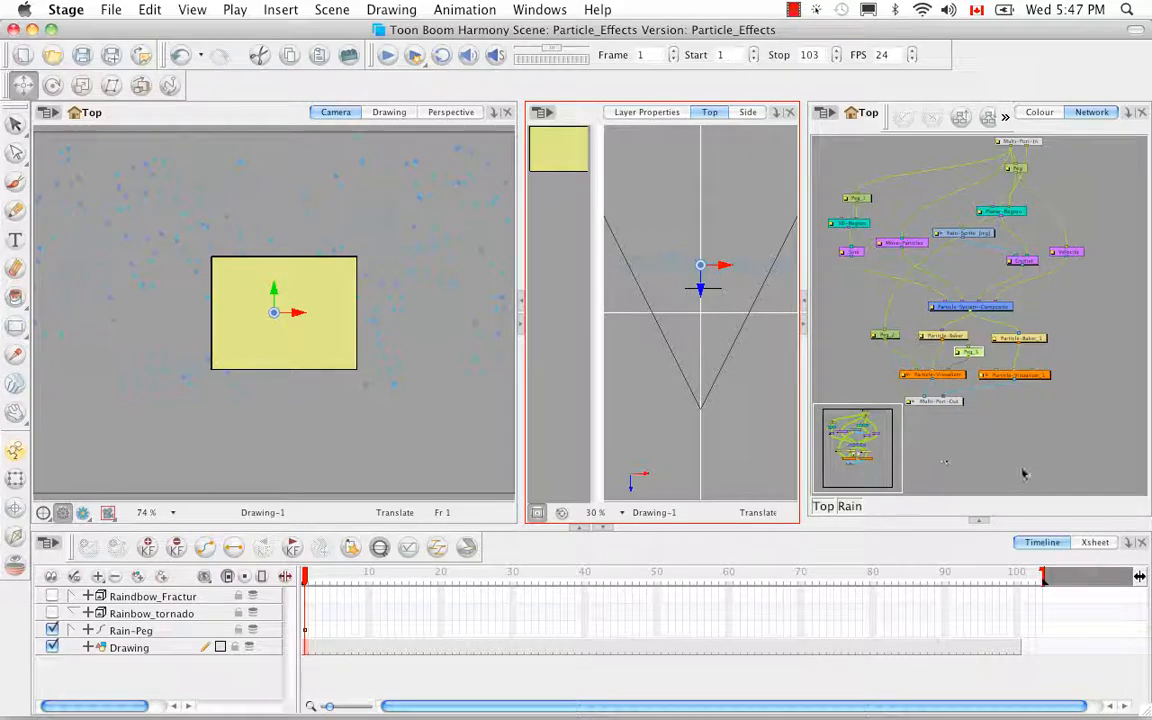
Scrub the rain from frame 1 to frame 30, switching to the Side view to check both layers against the rectangle.
mouse_move(307, 578)
mouse_down()
mouse_move(572, 589)
mouse_move(457, 572)
mouse_move(304, 576)
mouse_up()
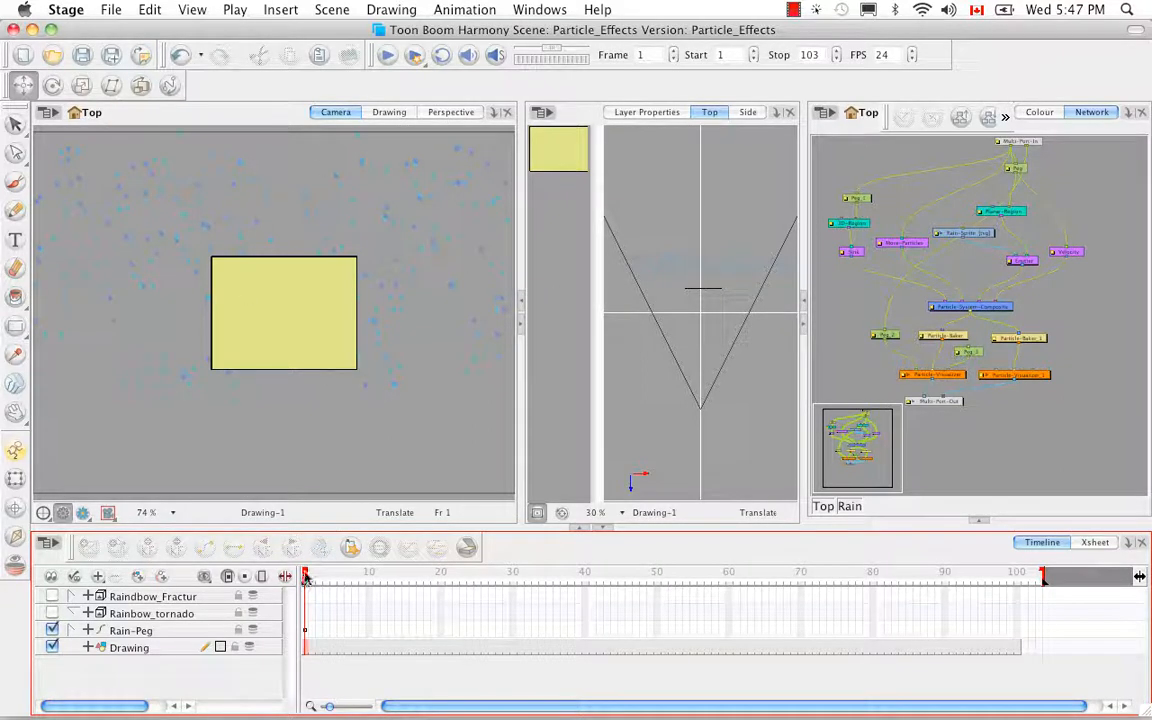
drag(305, 575, 355, 577)
click(747, 112)
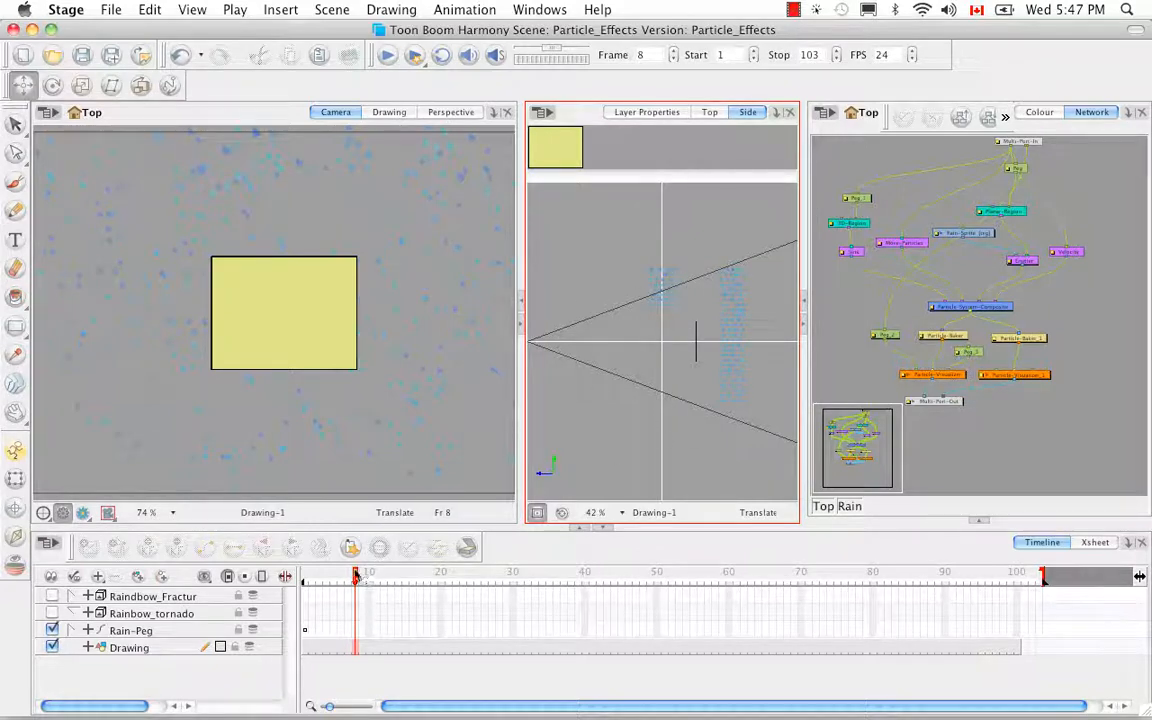
drag(355, 578, 512, 602)
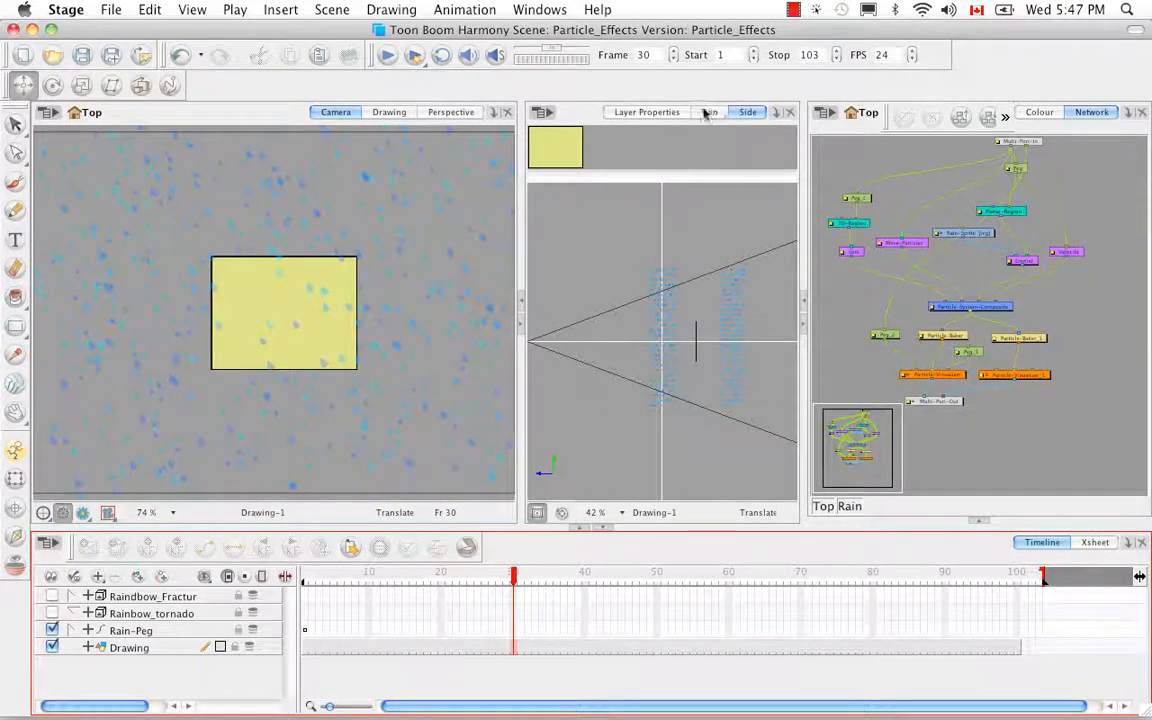
Disable and re-enable each rain layer's baker and visualizer, including the new peg, to compare the layers in the Camera and Side views.
drag(1099, 322, 1012, 406)
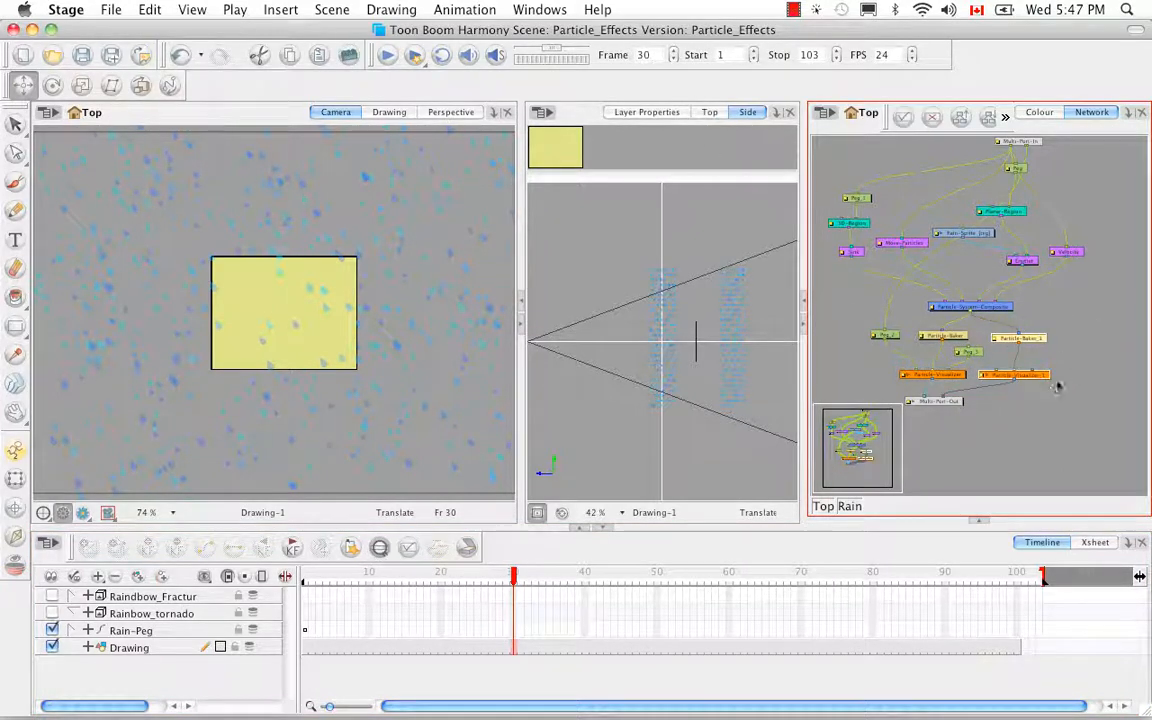
key(d)
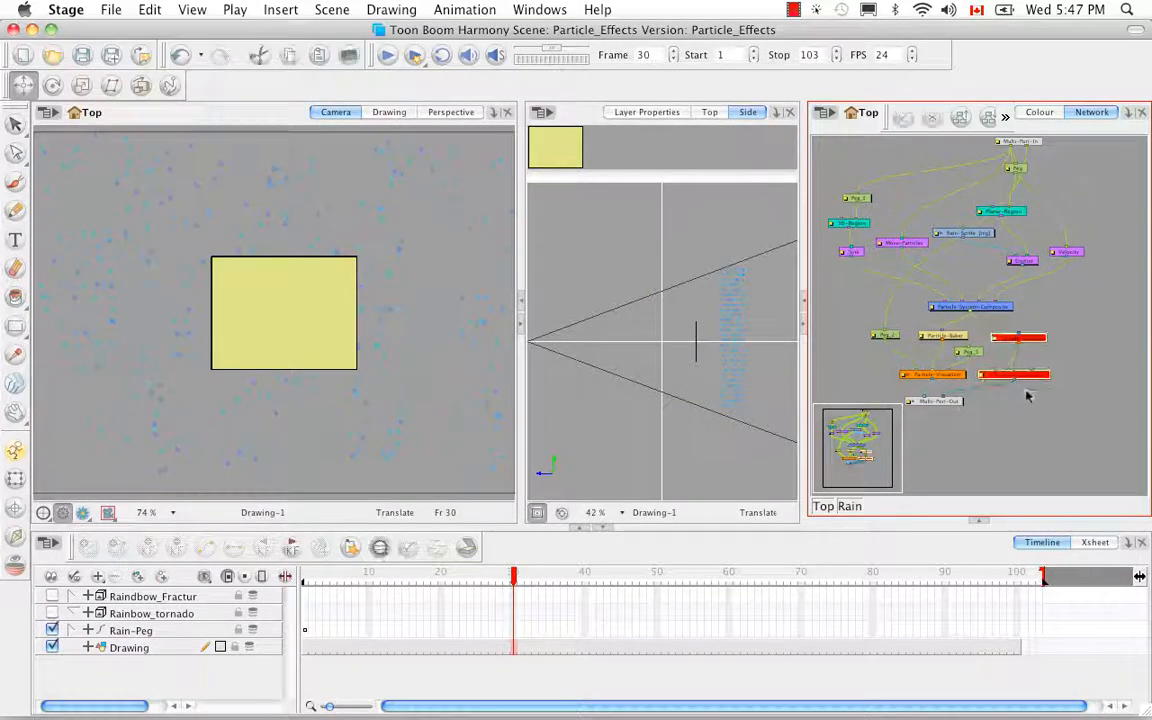
key(a)
drag(906, 320, 965, 383)
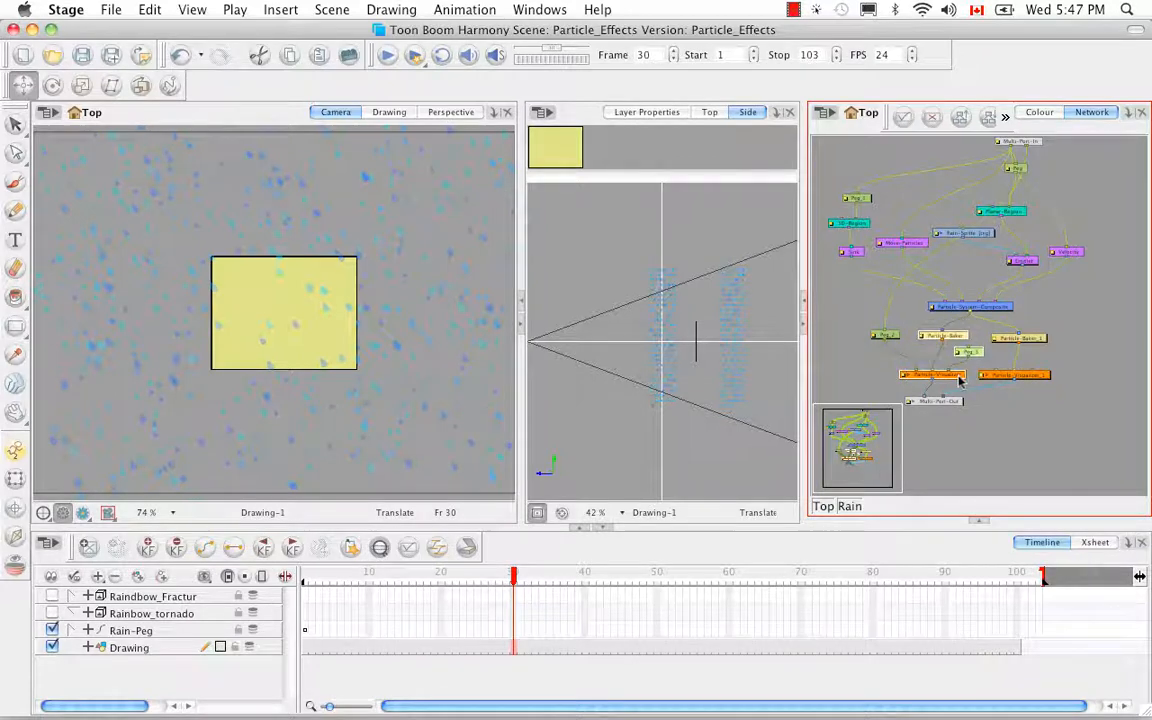
key(d)
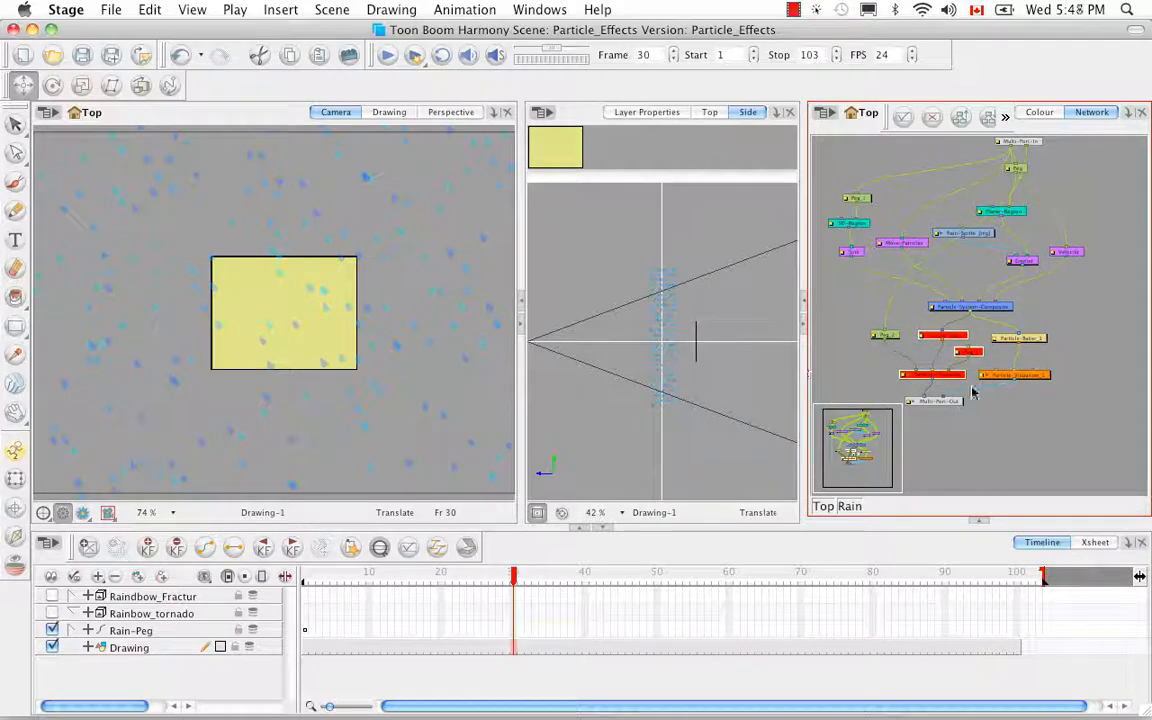
key(a)
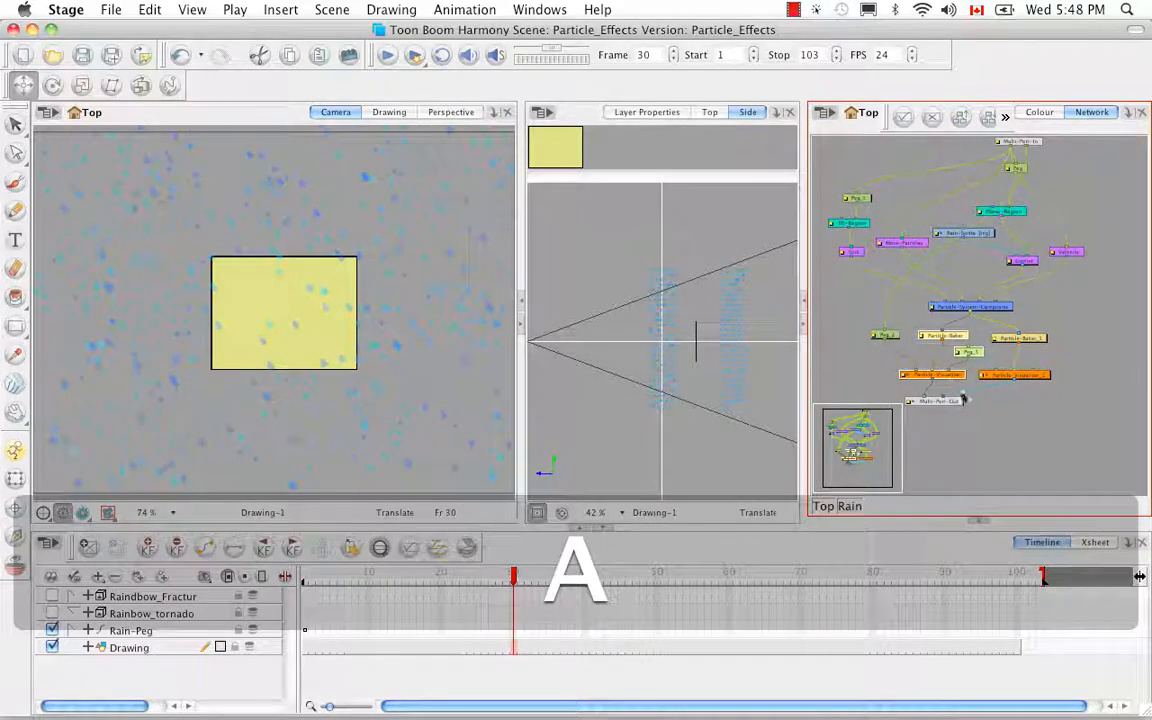